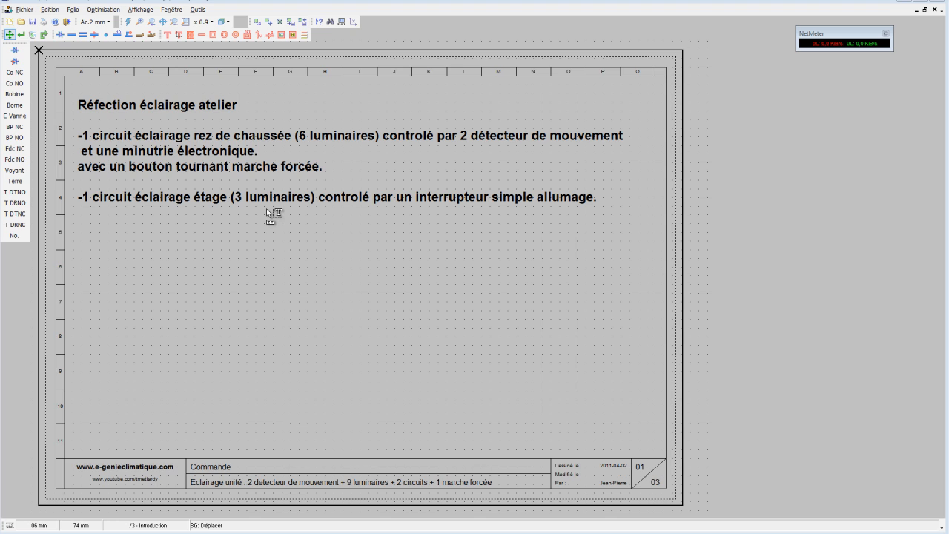
Examine the hand-drawn wiring on folio 02 - Schéma dégradé and the clean diagram on folio 03 - Schéma correcte.
{"action": "left_click", "coordinate": [224, 23]}
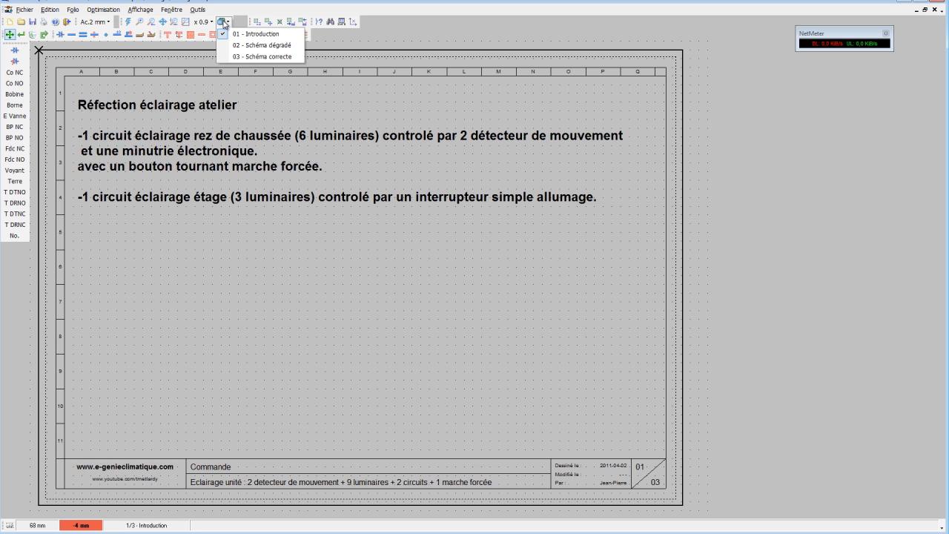
{"action": "left_click", "coordinate": [252, 45]}
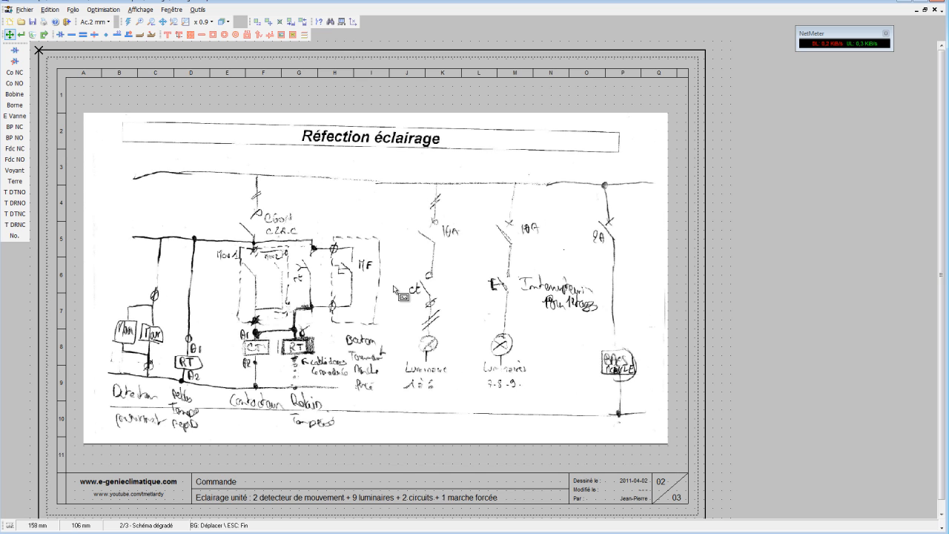
{"action": "left_click", "coordinate": [226, 23]}
{"action": "left_click", "coordinate": [234, 58]}
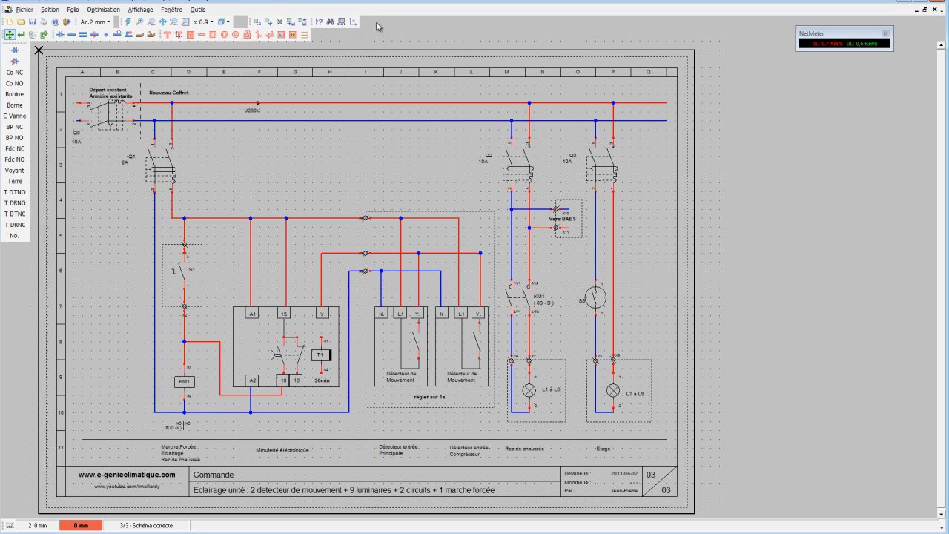
{"action": "left_click", "coordinate": [230, 24]}
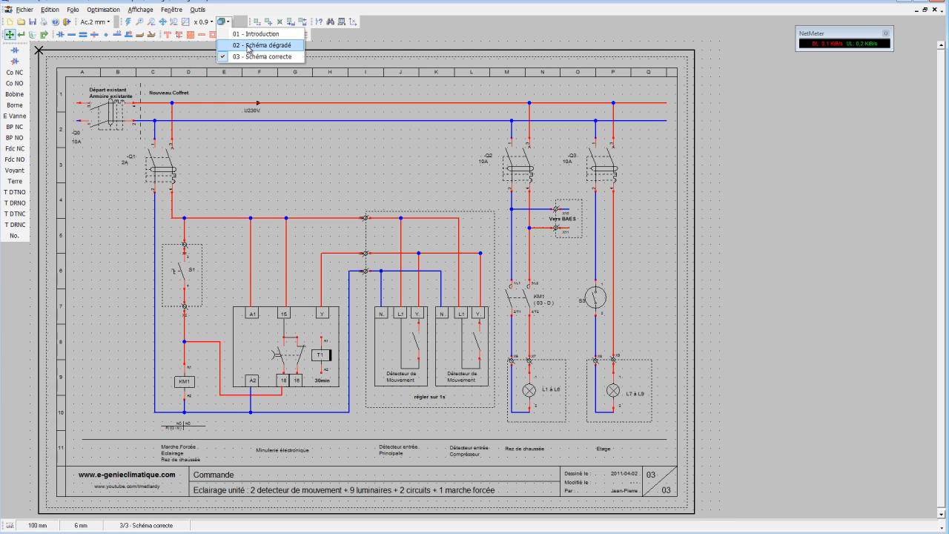
{"action": "left_click", "coordinate": [249, 49]}
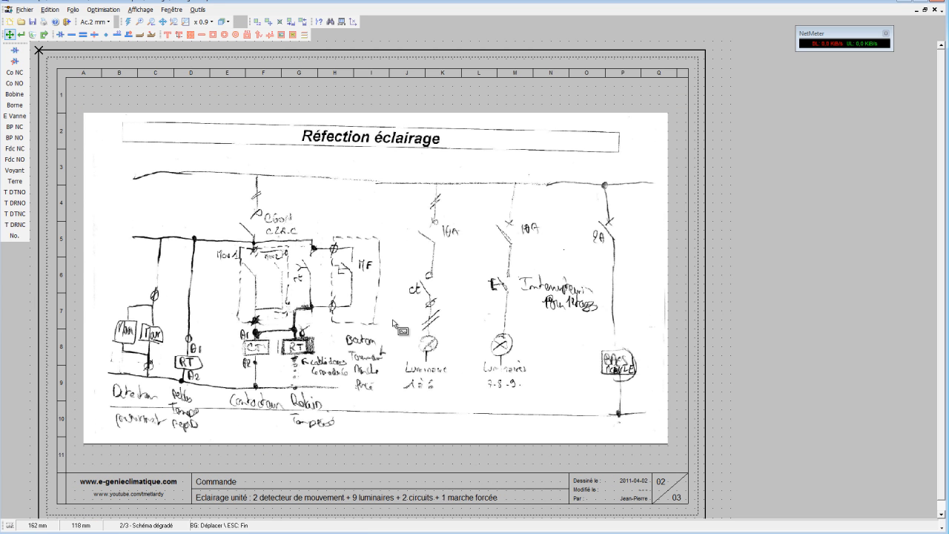
{"action": "left_click", "coordinate": [222, 22]}
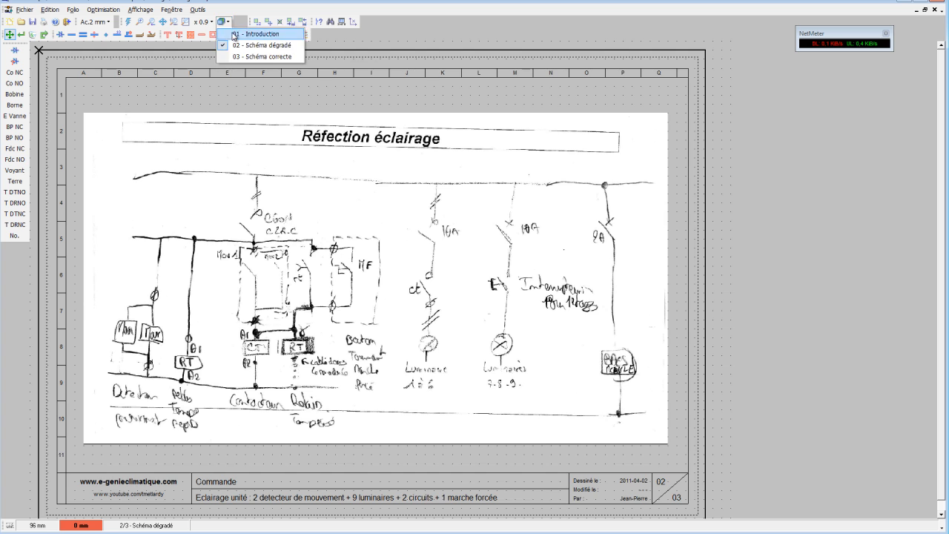
{"action": "left_click", "coordinate": [250, 56]}
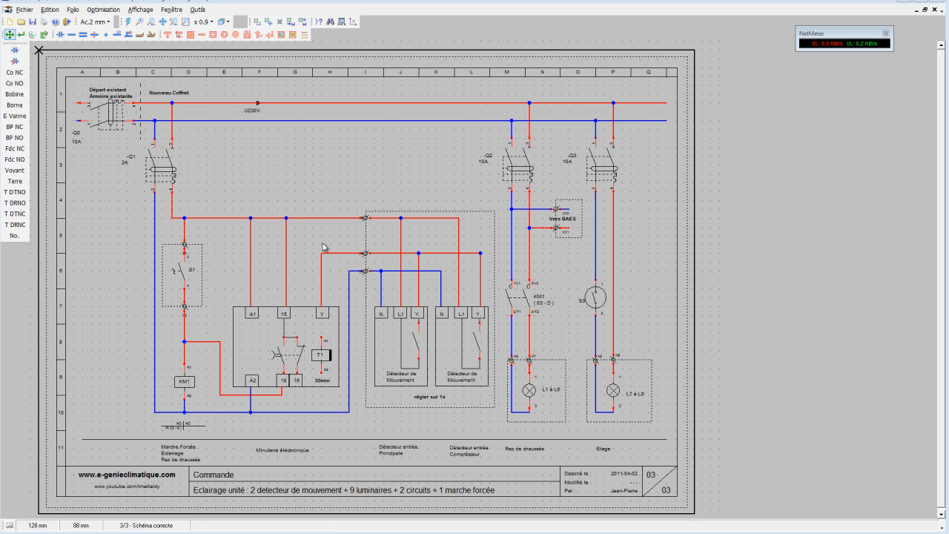
Insert a new folio after 03 - Schéma correcte, copying the visible folio's title block, page layout and reference frame.
{"action": "left_click", "coordinate": [49, 11]}
{"action": "mouse_move", "coordinate": [69, 12]}
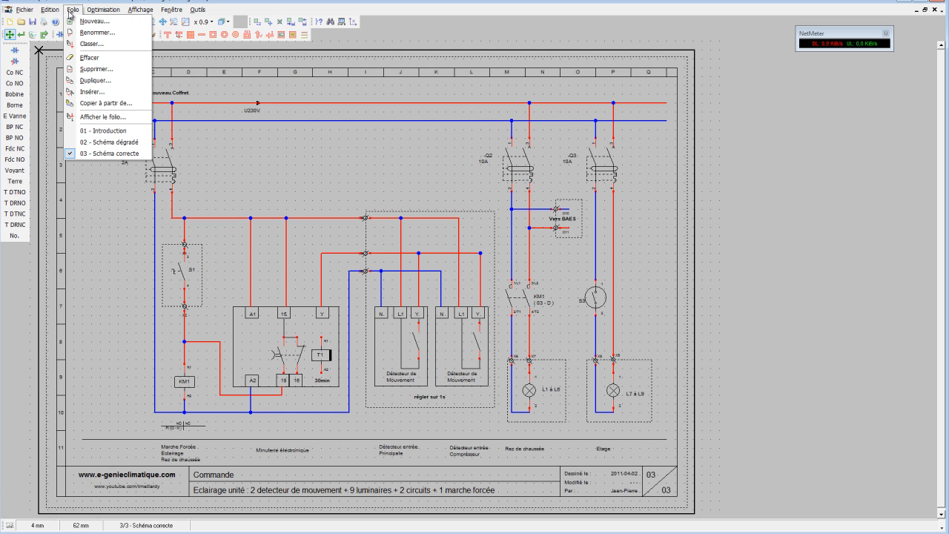
{"action": "left_click", "coordinate": [82, 92]}
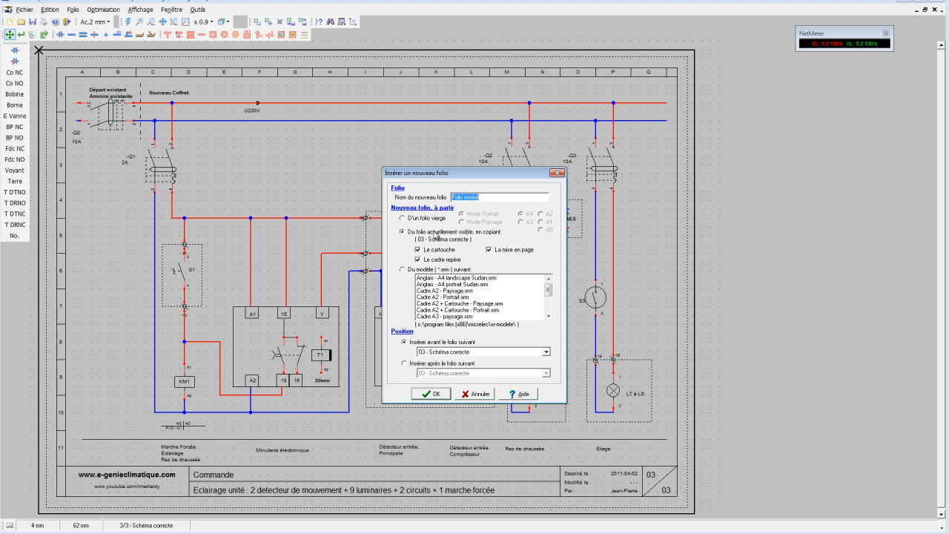
{"action": "left_click", "coordinate": [501, 196]}
{"action": "left_click", "coordinate": [404, 364]}
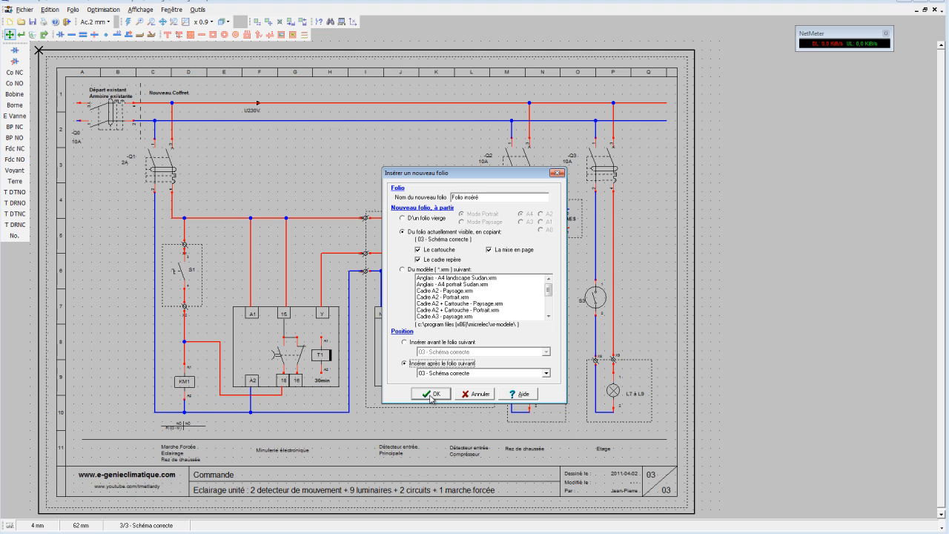
{"action": "left_click", "coordinate": [463, 375]}
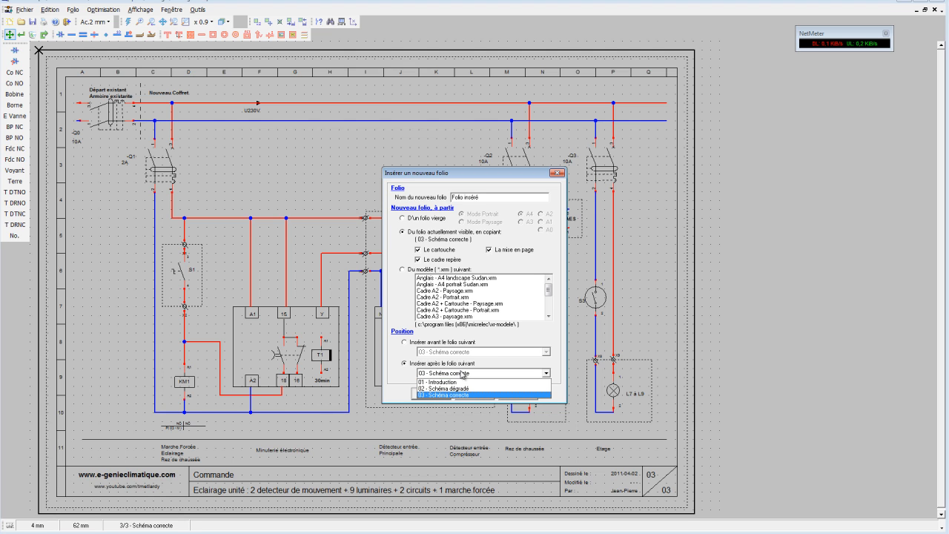
{"action": "left_click", "coordinate": [463, 375]}
{"action": "left_click", "coordinate": [445, 397]}
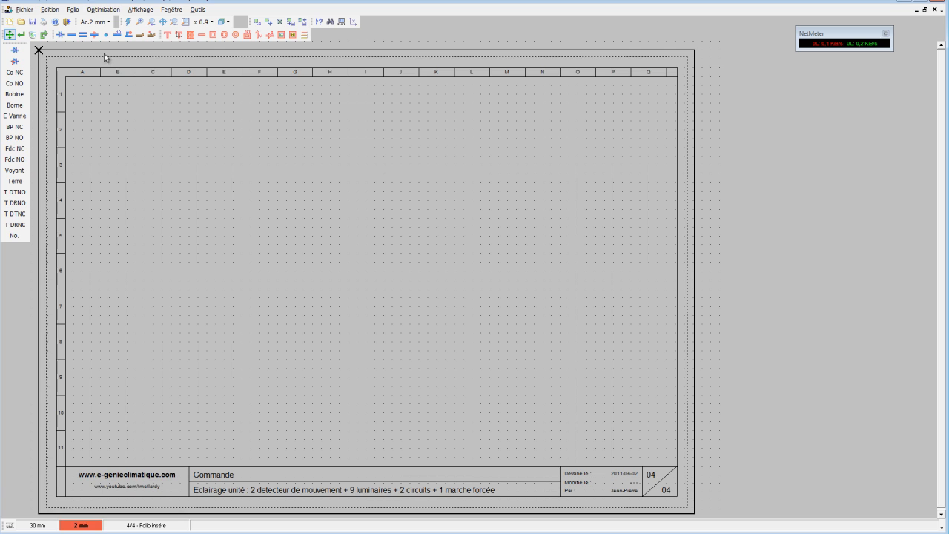
Draw a horizontal Puissance <= 400V conductor about 260 mm long across row 1 of the new folio.
{"action": "left_click", "coordinate": [94, 35]}
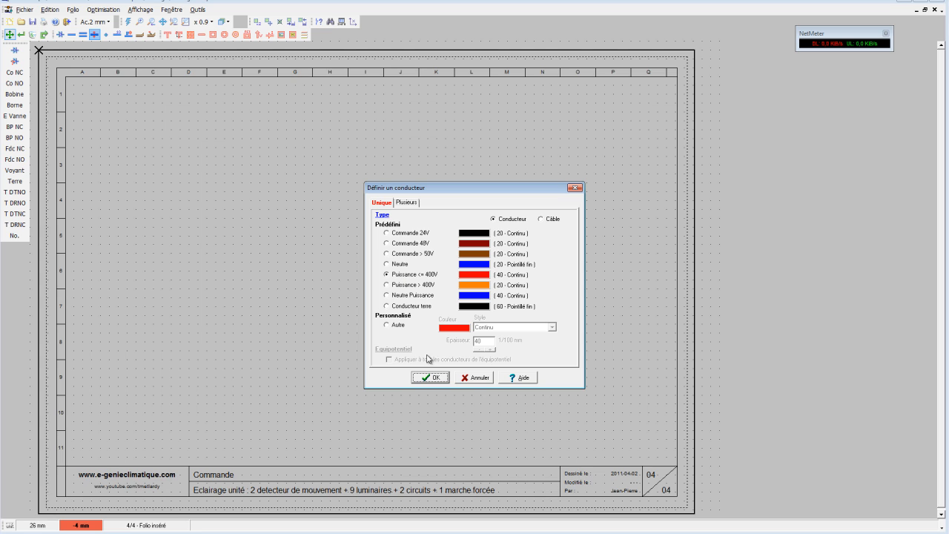
{"action": "left_click", "coordinate": [430, 377]}
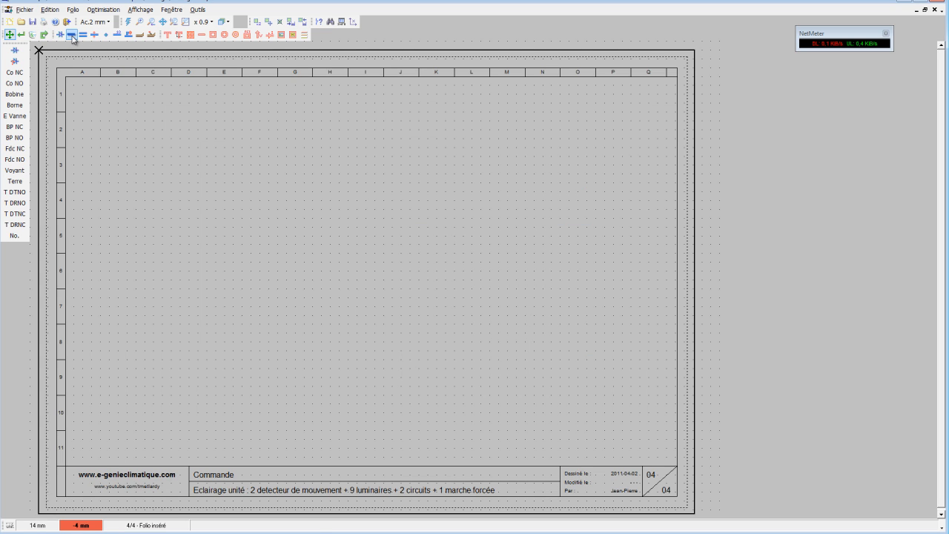
{"action": "left_click", "coordinate": [71, 35]}
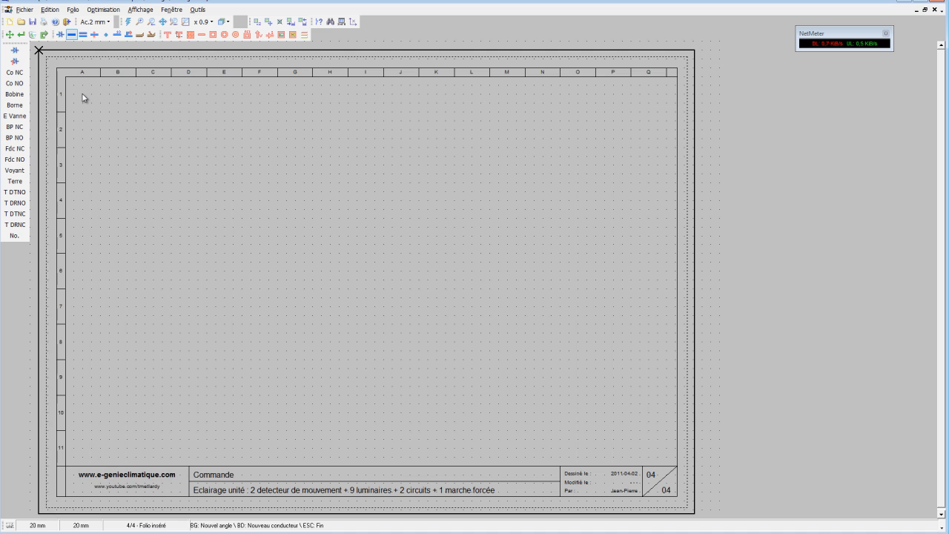
{"action": "left_click", "coordinate": [83, 97]}
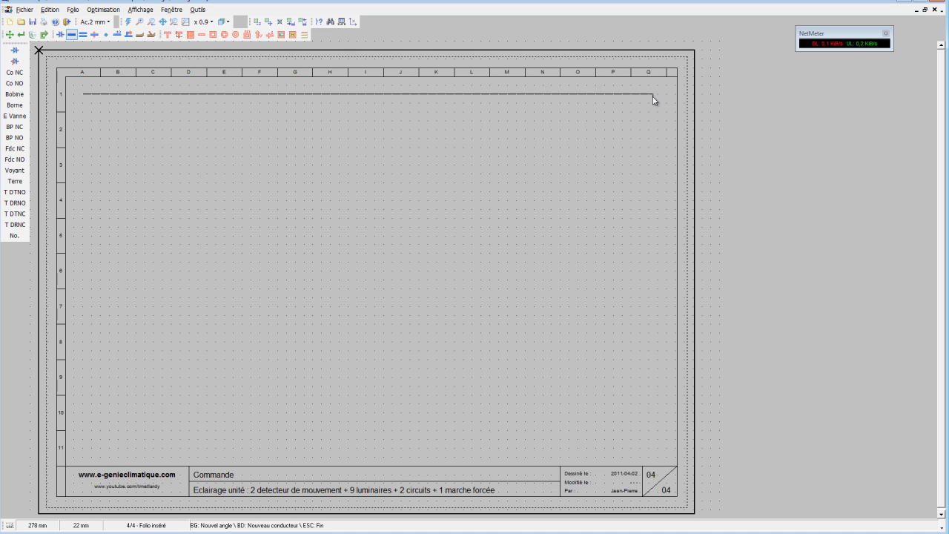
Draw a Neutre Puissance conductor of the same length, parallel to and just below the red phase line.
{"action": "left_click", "coordinate": [94, 34]}
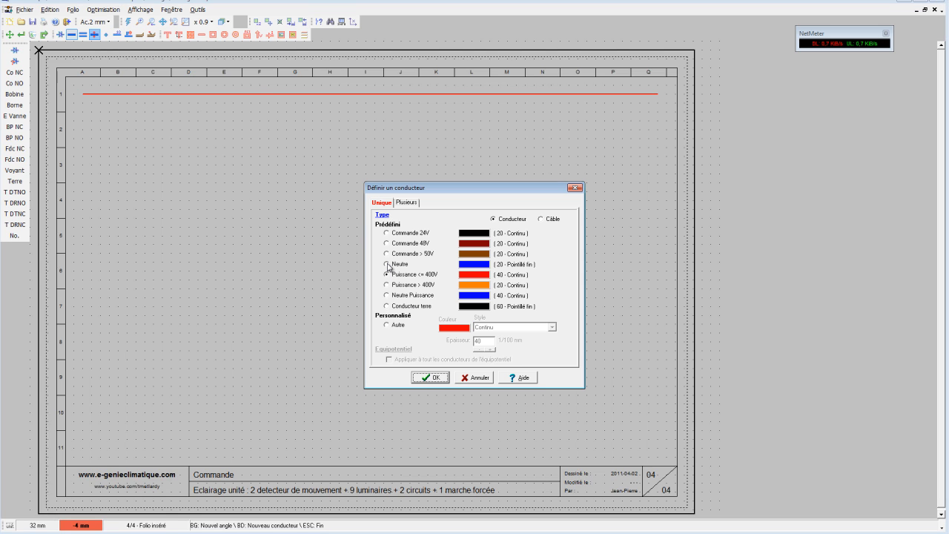
{"action": "left_click", "coordinate": [388, 296]}
{"action": "left_click", "coordinate": [437, 379]}
{"action": "left_click", "coordinate": [83, 115]}
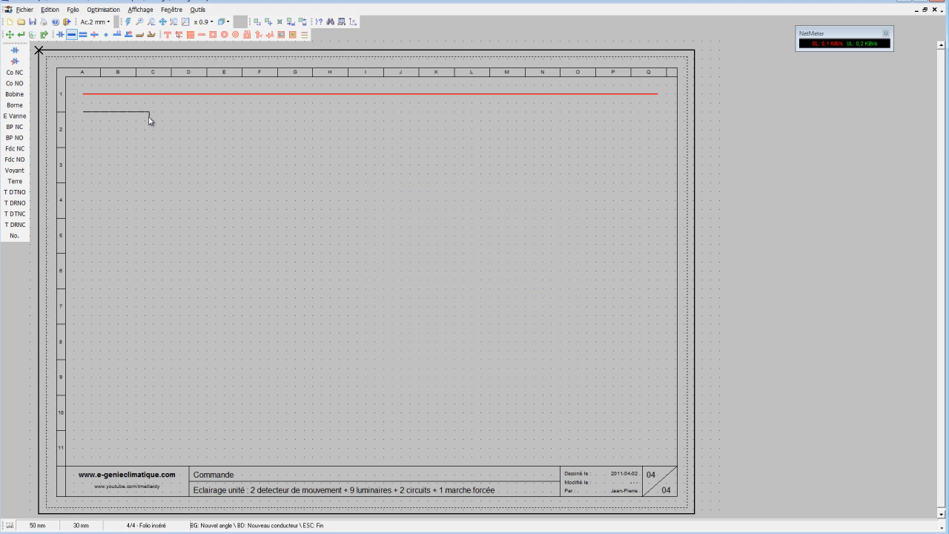
{"action": "left_click", "coordinate": [658, 113]}
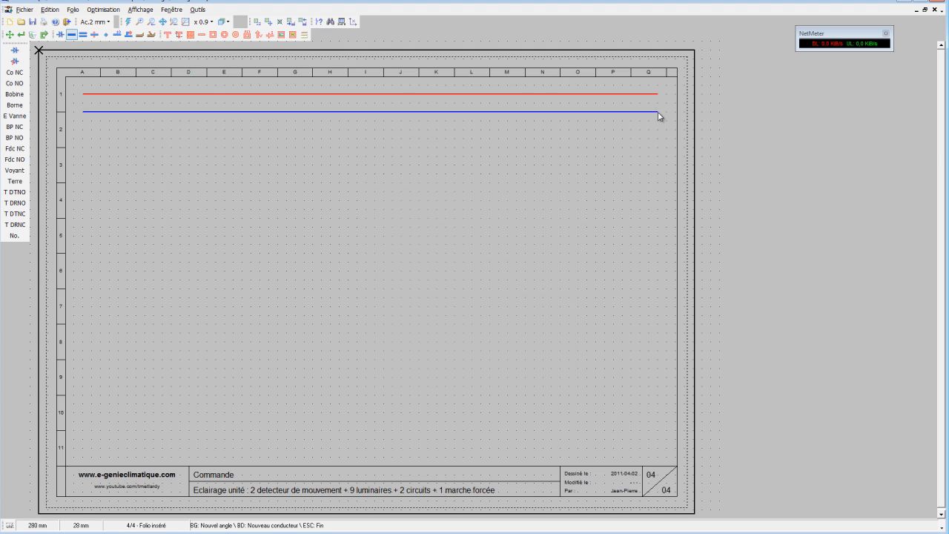
{"action": "right_click", "coordinate": [677, 135]}
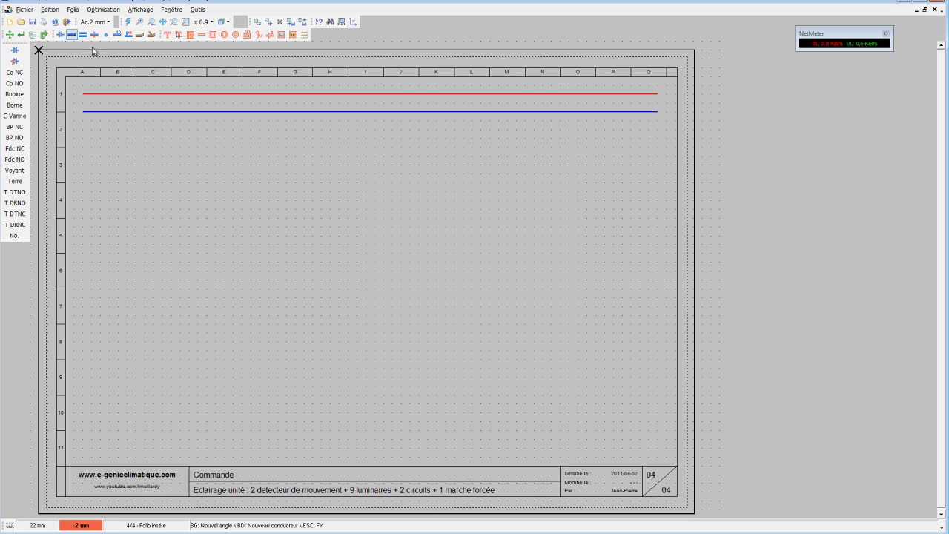
Branch a neutral conductor from the blue line near column B, down to row 10 and across to about column J.
{"action": "left_click", "coordinate": [127, 112]}
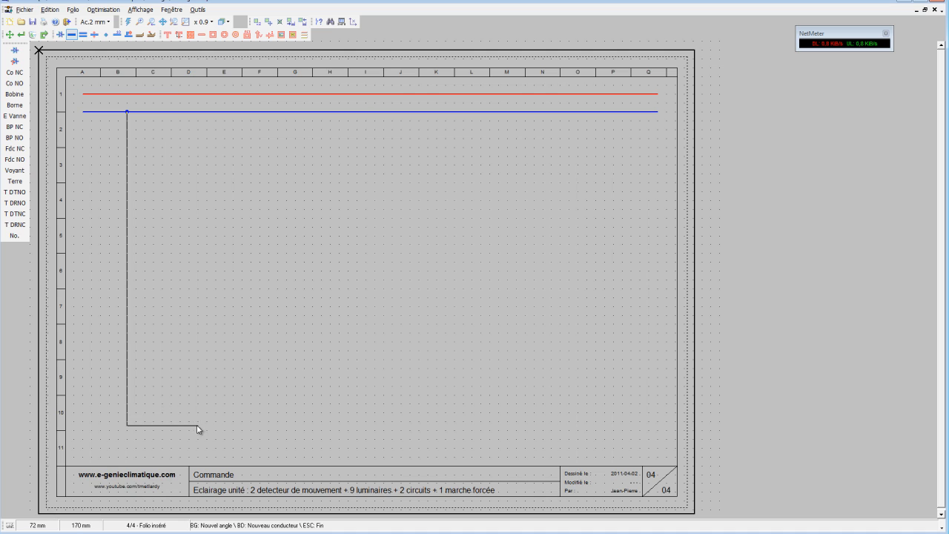
{"action": "left_click", "coordinate": [410, 427]}
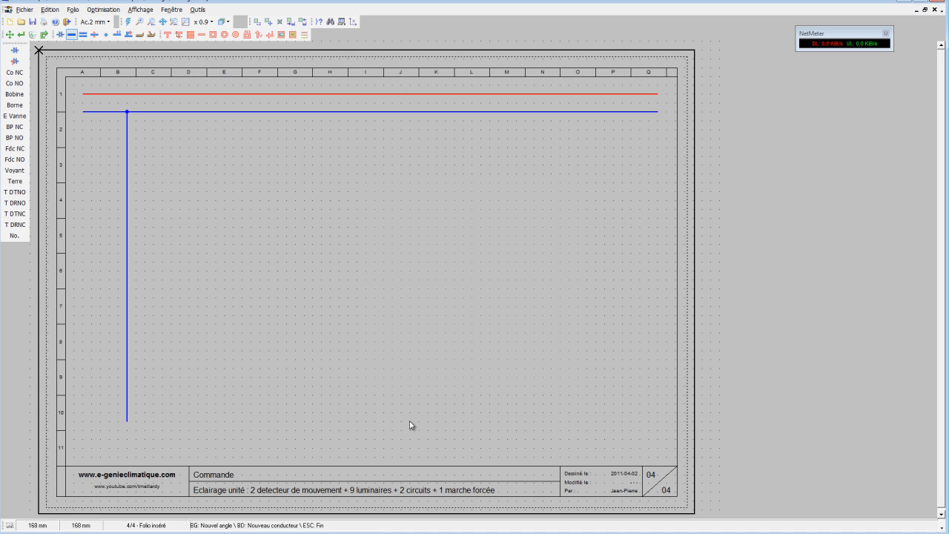
{"action": "left_click", "coordinate": [410, 421]}
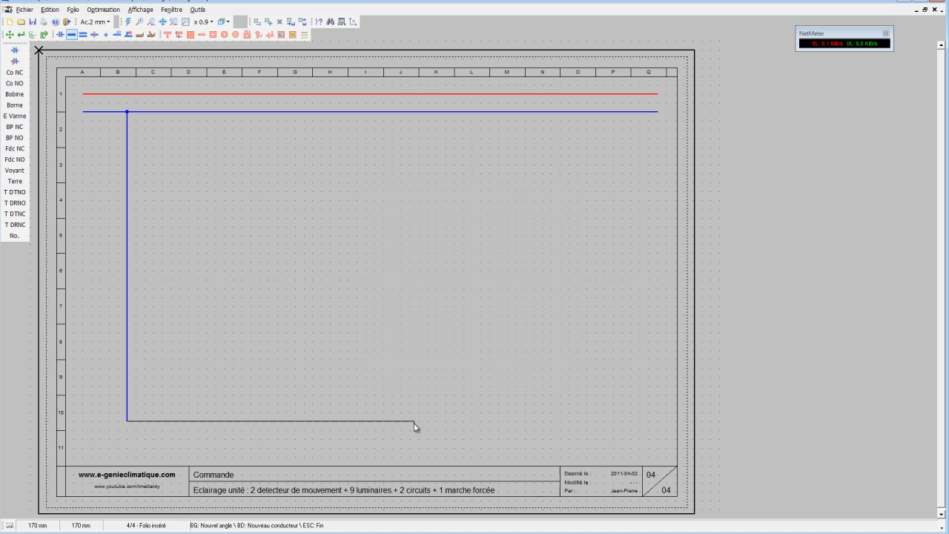
Branch a phase conductor from the red line down to row 4 and across to column K, and extend its vertical down to the lower neutral.
{"action": "left_click", "coordinate": [144, 94]}
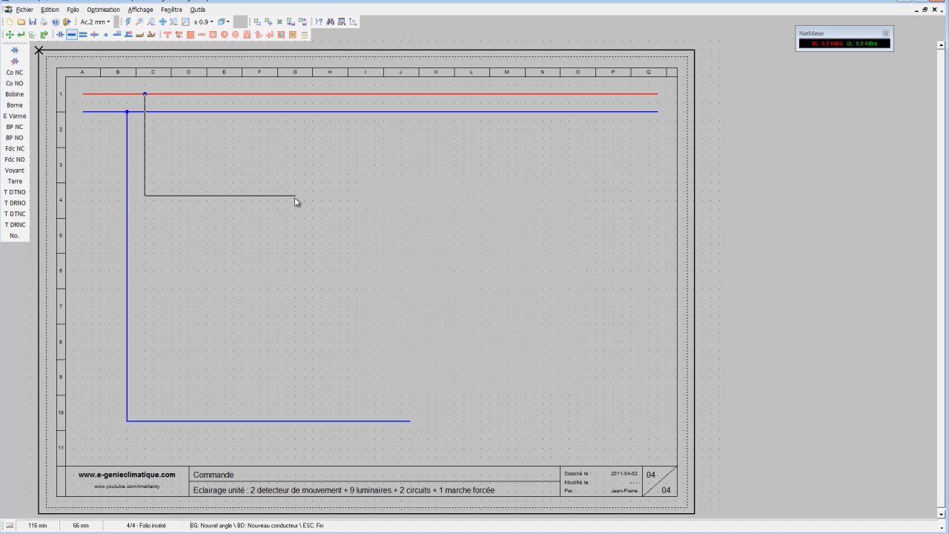
{"action": "left_click", "coordinate": [410, 201]}
{"action": "key", "text": "Escape"}
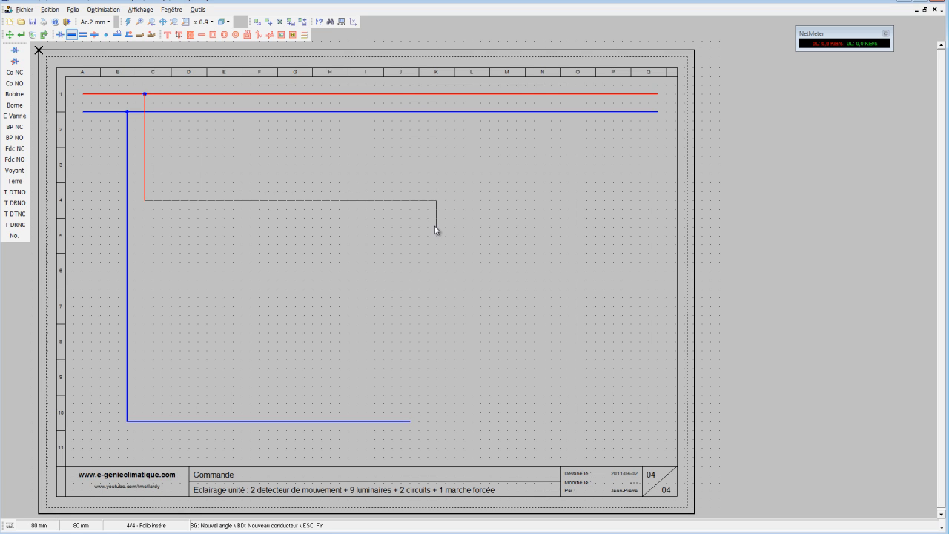
{"action": "left_click", "coordinate": [428, 200]}
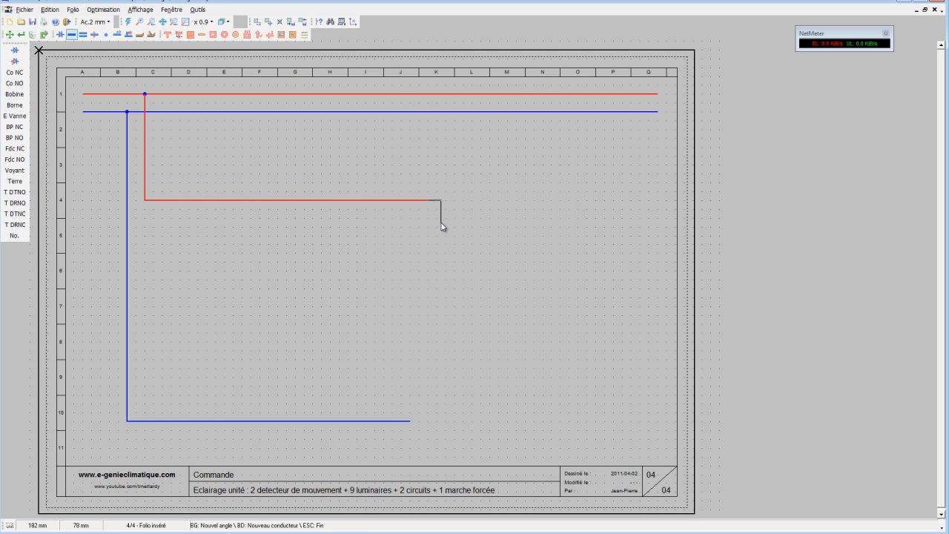
{"action": "key", "text": "Escape"}
{"action": "left_click", "coordinate": [145, 199]}
{"action": "left_click", "coordinate": [145, 421]}
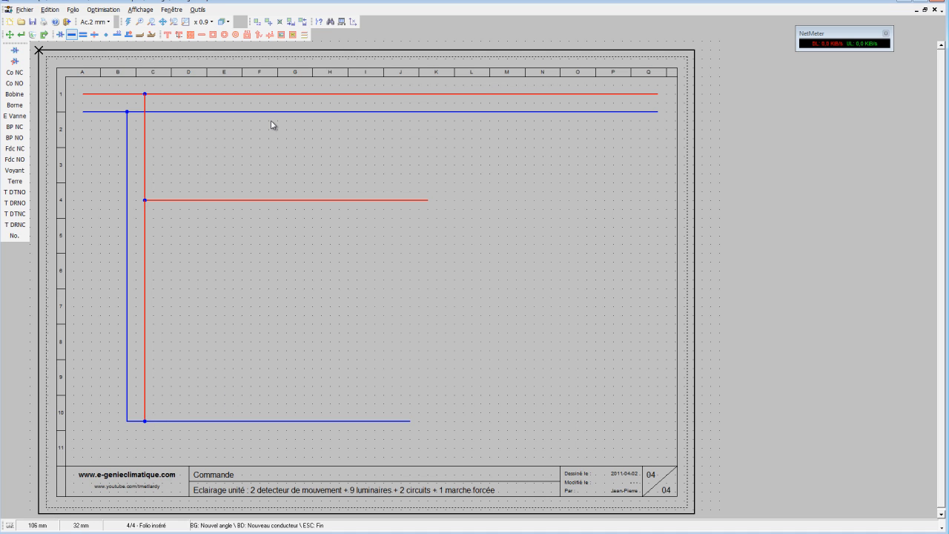
Choose the Disj Différentiel PN symbol from the X Disjoncteur family and rotate it for placement on the supply lines.
{"action": "left_click", "coordinate": [14, 51]}
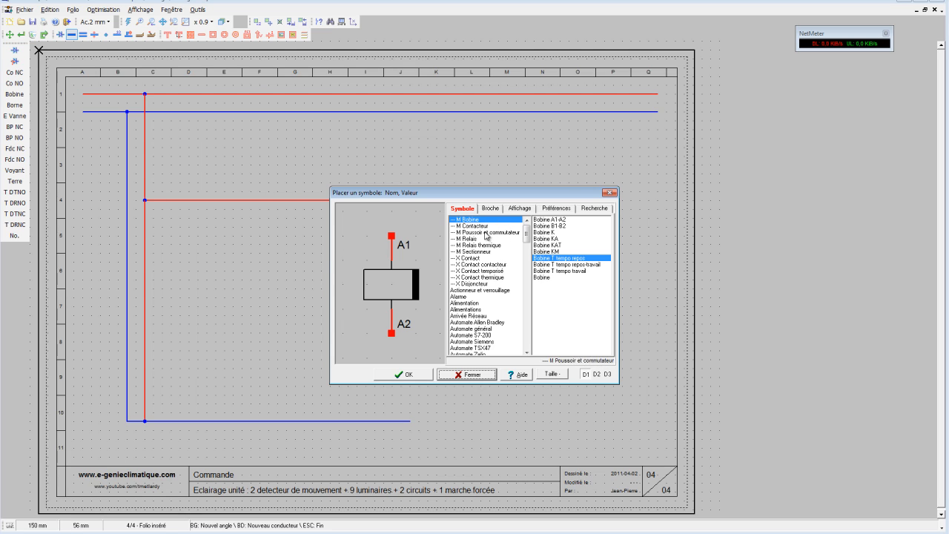
{"action": "left_click", "coordinate": [487, 284]}
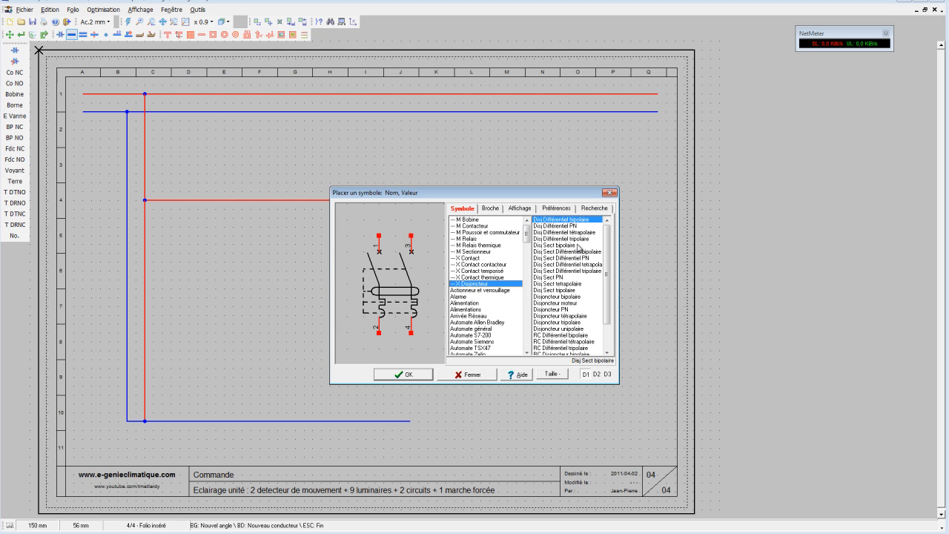
{"action": "left_click", "coordinate": [564, 225]}
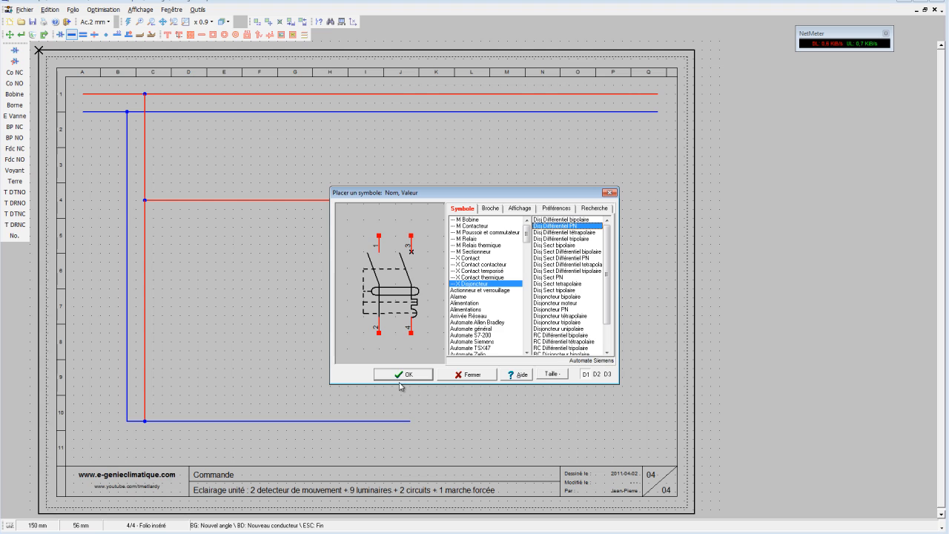
{"action": "left_click", "coordinate": [404, 374]}
{"action": "right_click", "coordinate": [123, 185]}
{"action": "right_click", "coordinate": [140, 182]}
{"action": "right_click", "coordinate": [175, 176]}
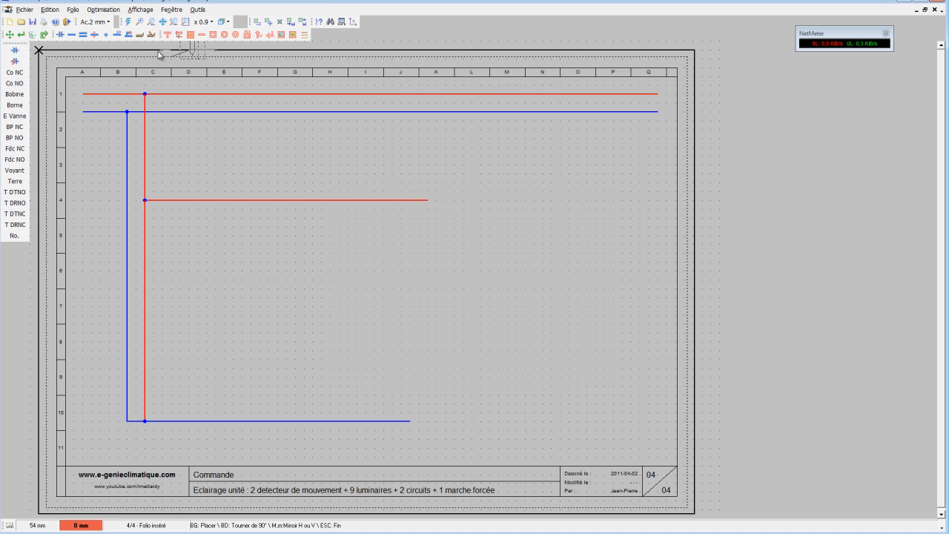
Move the block of branch conductors about 20 mm to the right to free space at the start of the supply lines.
{"action": "left_click", "coordinate": [268, 22]}
{"action": "left_click_drag", "start_coordinate": [110, 89], "coordinate": [513, 432]}
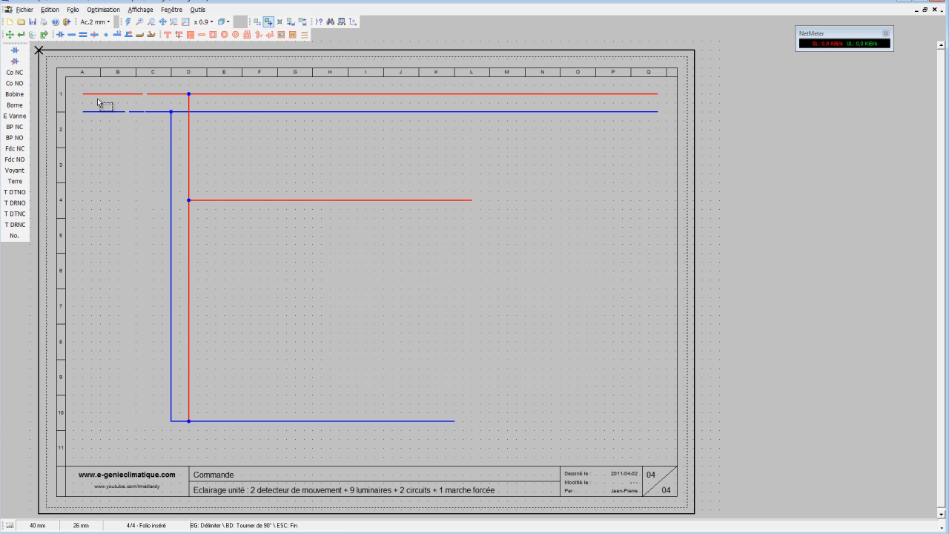
Place a rotated Disj Différentiel PN breaker across the phase and neutral lines at their left start, ahead of the branches.
{"action": "left_click", "coordinate": [21, 54]}
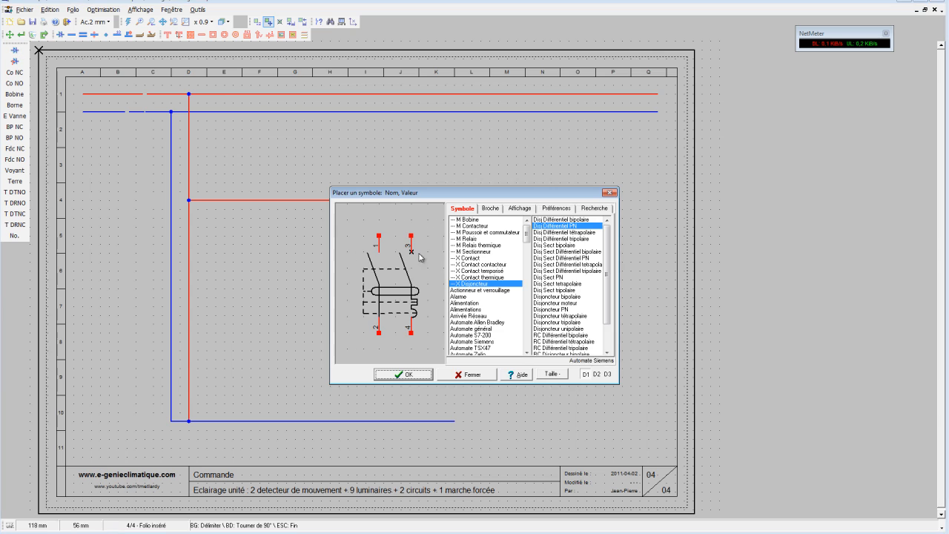
{"action": "left_click", "coordinate": [413, 370]}
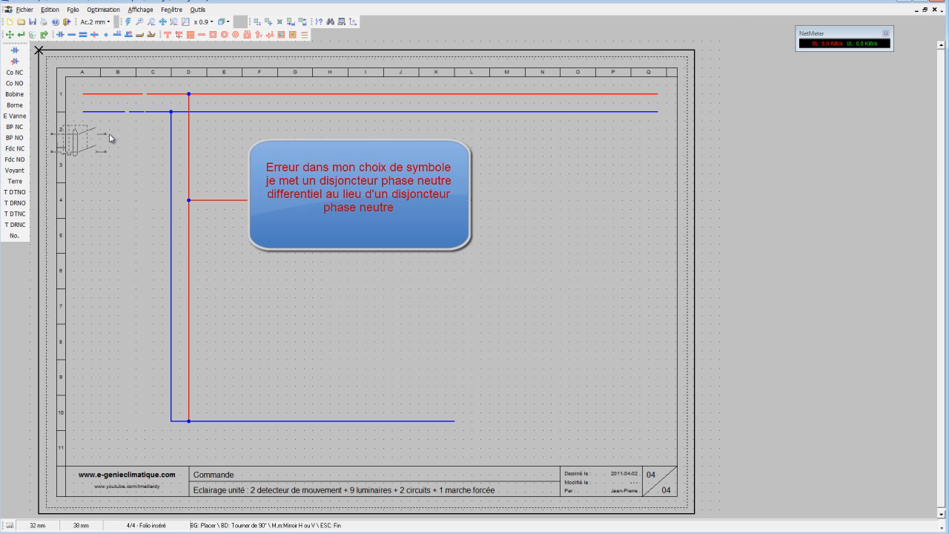
{"action": "right_click", "coordinate": [115, 137]}
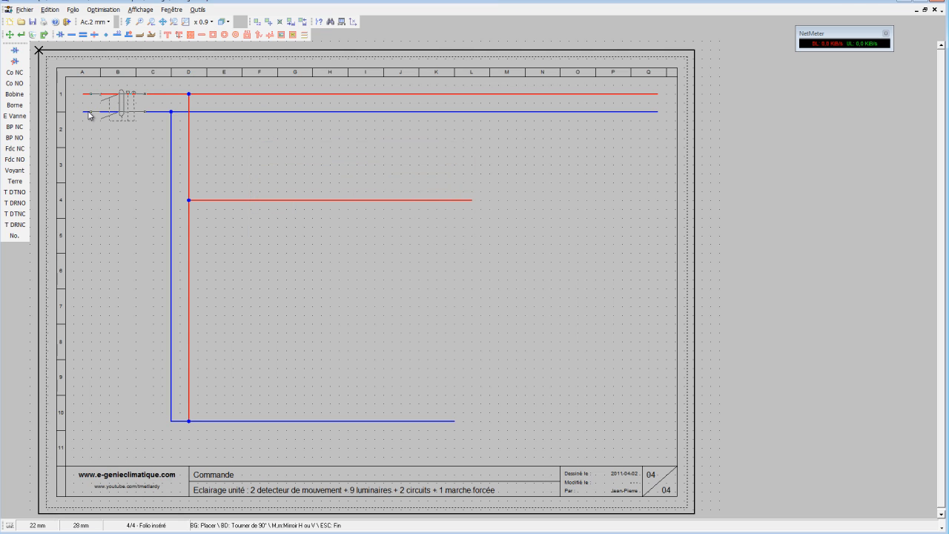
{"action": "left_click", "coordinate": [92, 116]}
{"action": "key", "text": "Escape"}
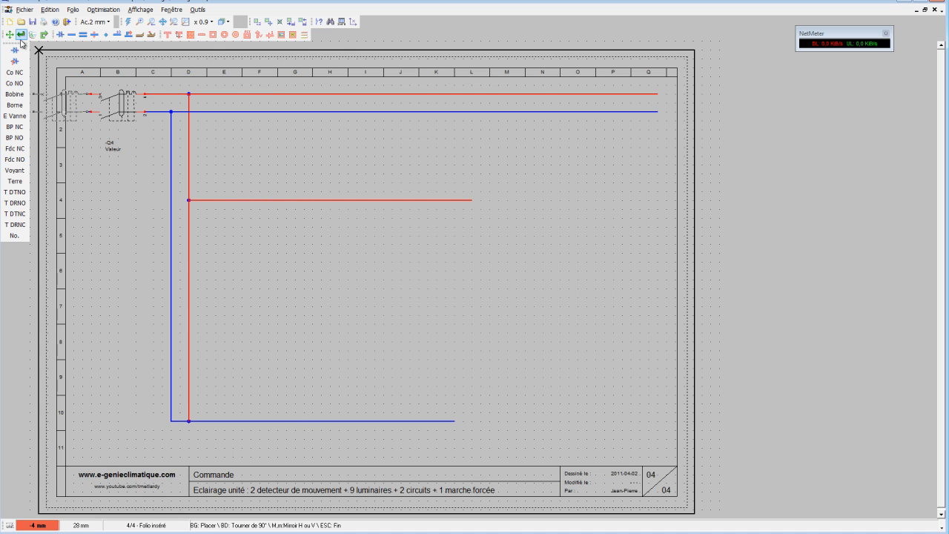
Name the supply breaker at the start of the lines -Q0, set its value to 10A, and tidy its label position.
{"action": "left_click", "coordinate": [114, 145]}
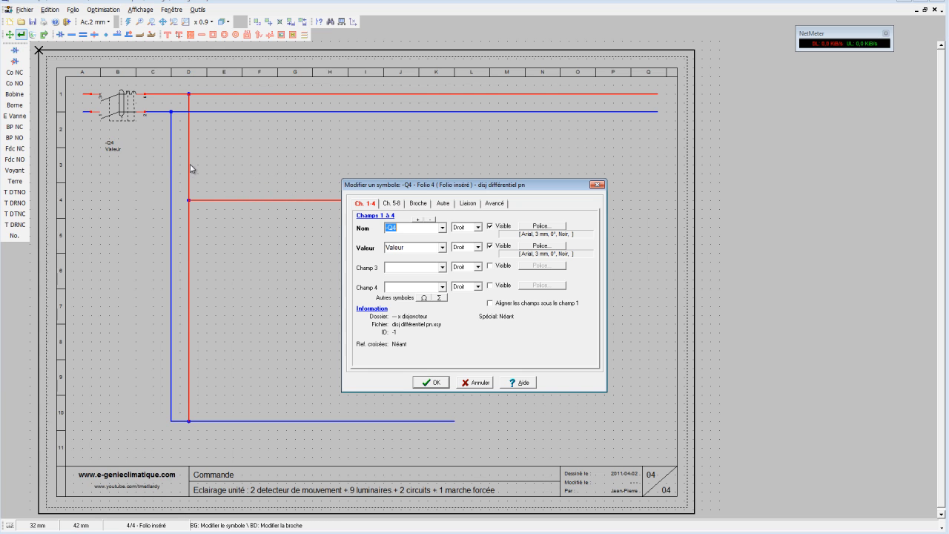
{"action": "left_click", "coordinate": [406, 232]}
{"action": "left_click", "coordinate": [426, 246]}
{"action": "type", "text": "10A"}
{"action": "left_click", "coordinate": [429, 383]}
{"action": "left_click", "coordinate": [9, 34]}
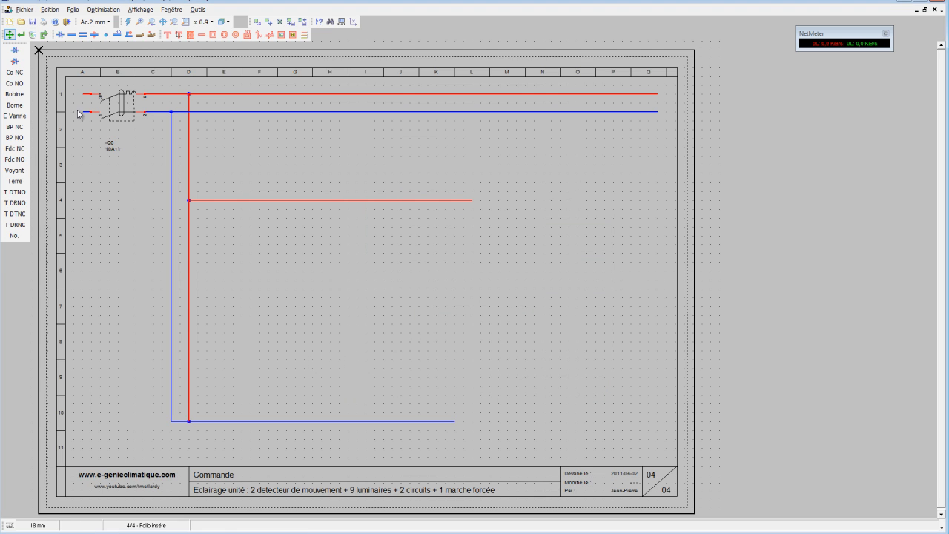
{"action": "mouse_move", "coordinate": [109, 145]}
{"action": "left_mouse_down"}
{"action": "mouse_move", "coordinate": [110, 130]}
{"action": "mouse_move", "coordinate": [114, 144]}
{"action": "left_mouse_up"}
Place a second Disj Différentiel PN breaker upright on the vertical neutral and phase branches in rows 2 and 3.
{"action": "left_click", "coordinate": [15, 52]}
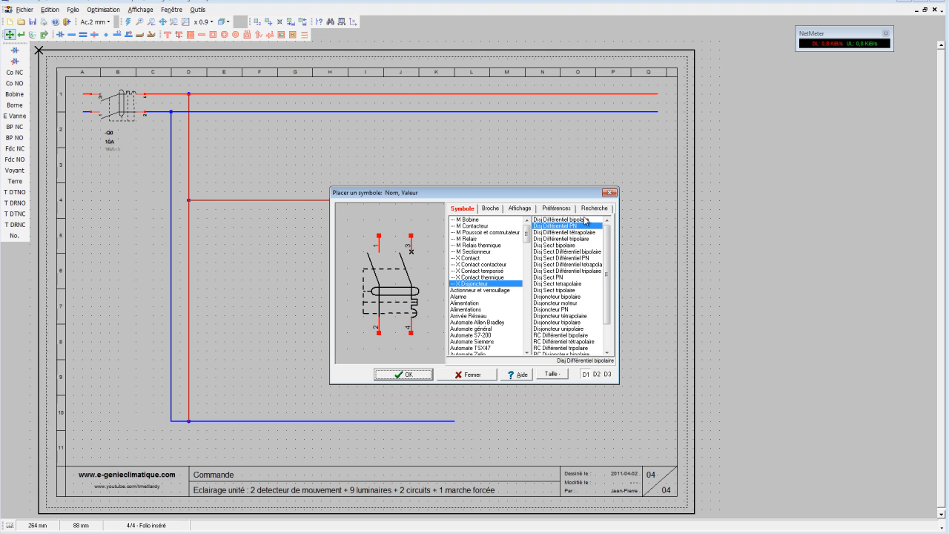
{"action": "left_click", "coordinate": [421, 374]}
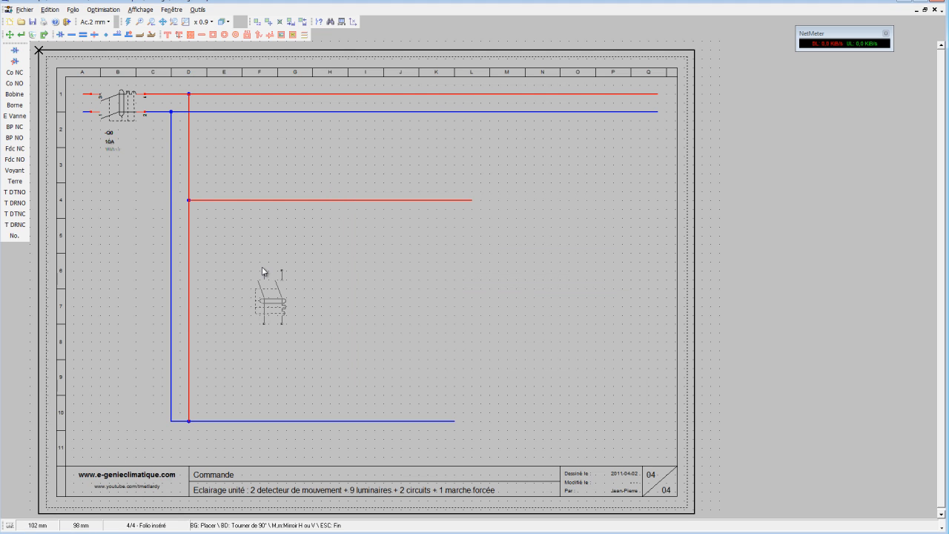
{"action": "left_click", "coordinate": [171, 130]}
Name the branch breaker -Q1 and set its value to 2A.
{"action": "left_click", "coordinate": [21, 34]}
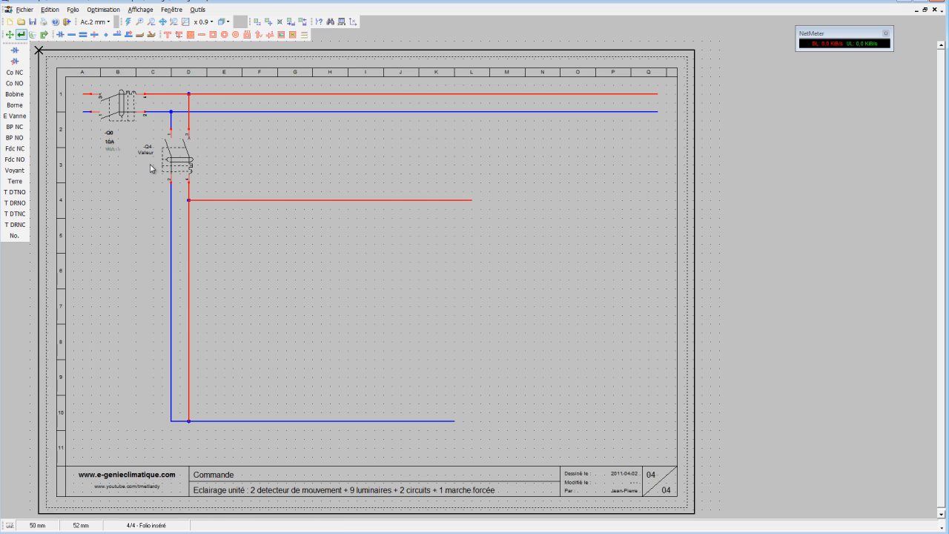
{"action": "left_click", "coordinate": [159, 152]}
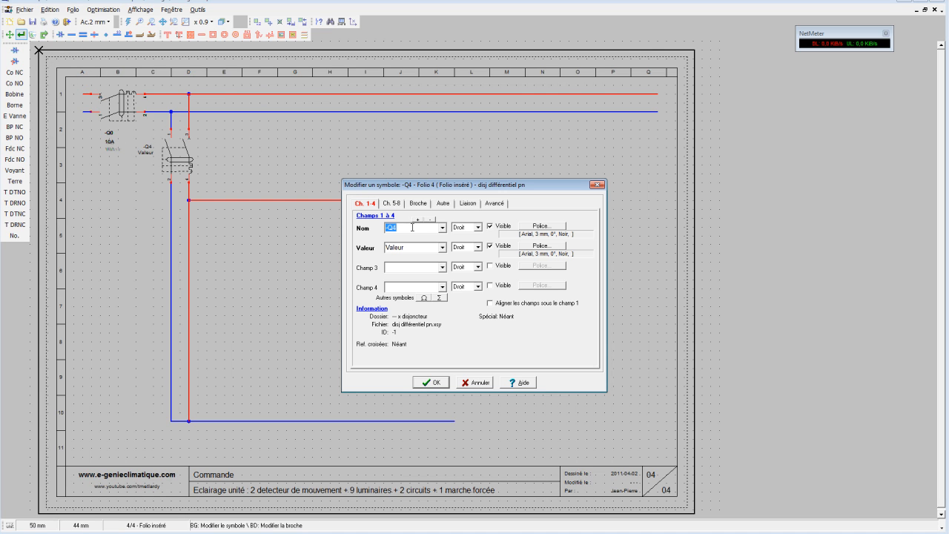
{"action": "left_click", "coordinate": [414, 227]}
{"action": "double_click", "coordinate": [416, 247]}
{"action": "type", "text": "2A"}
{"action": "left_click", "coordinate": [443, 384]}
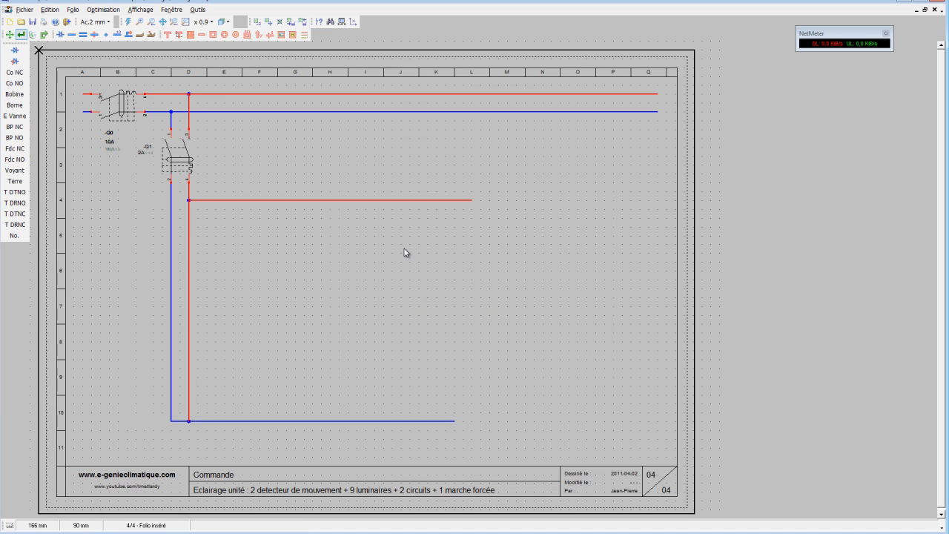
Place a Bobine KM coil from the M Bobine family on the vertical phase conductor in row 9, above the lower neutral.
{"action": "left_click", "coordinate": [14, 50]}
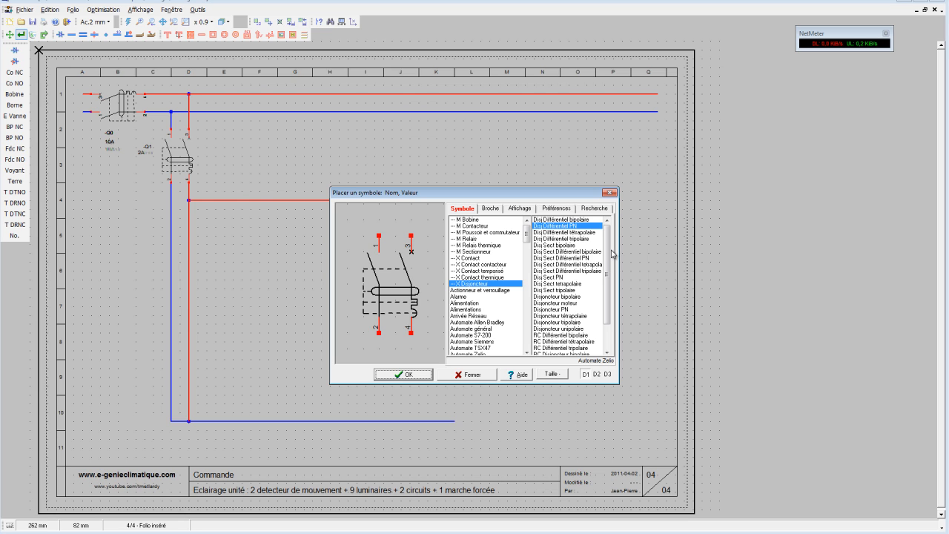
{"action": "left_click", "coordinate": [486, 220]}
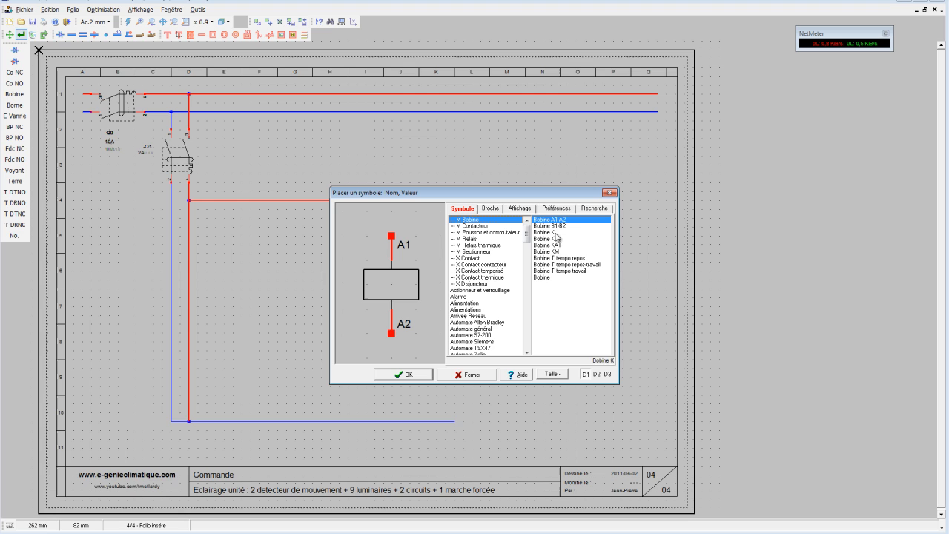
{"action": "left_click", "coordinate": [558, 251]}
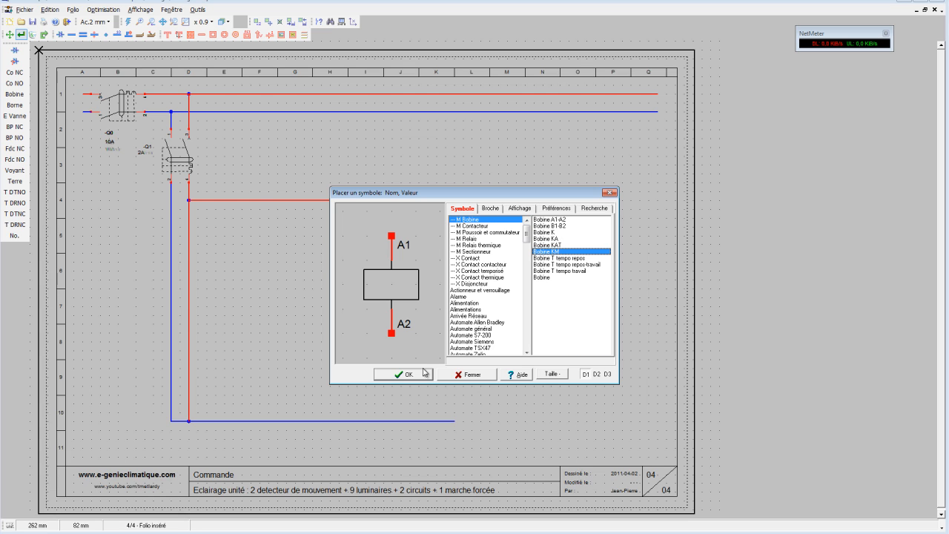
{"action": "left_click", "coordinate": [415, 374]}
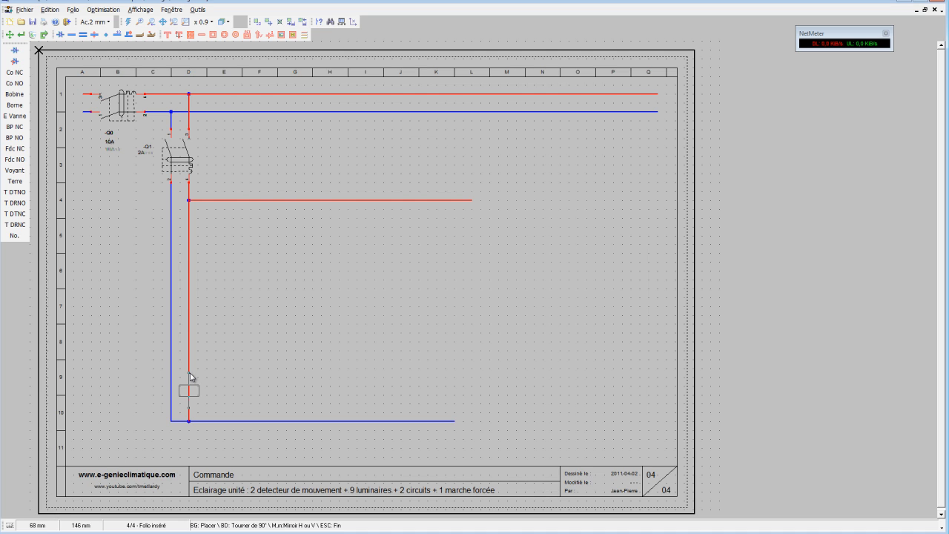
{"action": "left_click", "coordinate": [189, 377]}
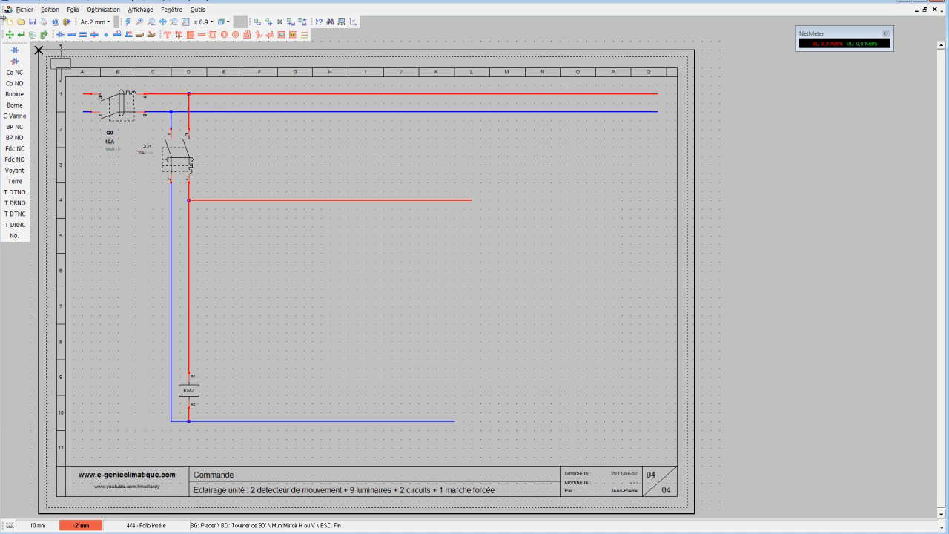
Replace the phase segment below the coil with a neutral conductor connecting terminal A2 to the lower neutral line.
{"action": "left_click", "coordinate": [32, 34]}
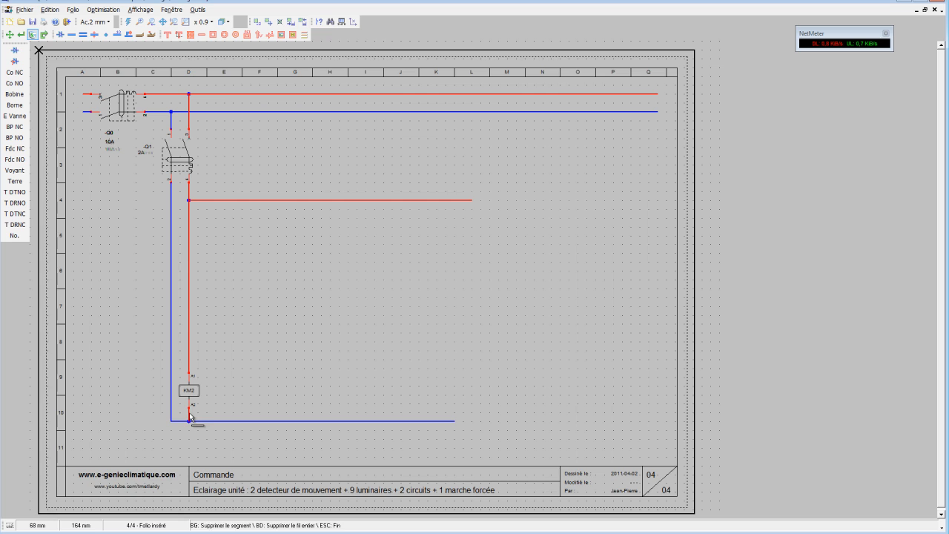
{"action": "left_click", "coordinate": [189, 412]}
{"action": "left_click", "coordinate": [71, 34]}
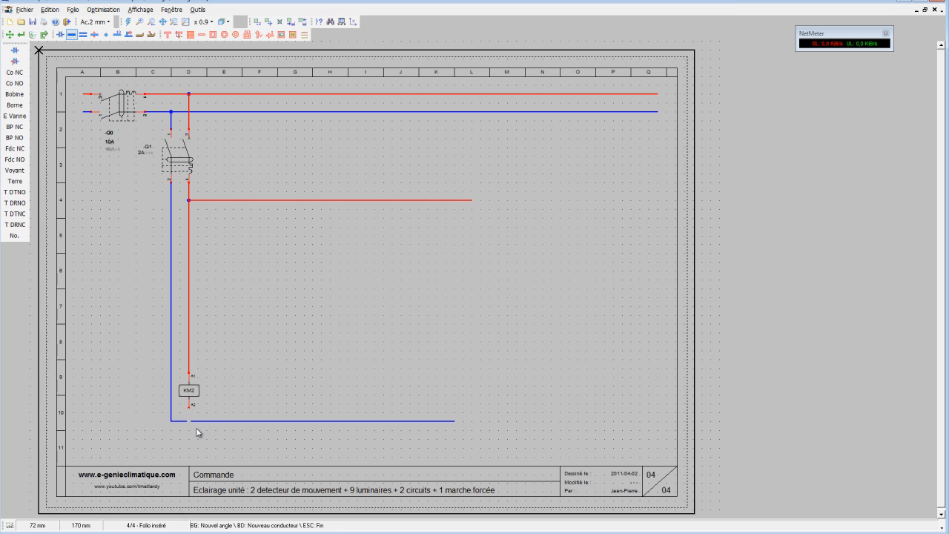
{"action": "left_click", "coordinate": [129, 22]}
{"action": "left_click", "coordinate": [189, 420]}
Rename the contactor coil KM1.
{"action": "left_click", "coordinate": [21, 34]}
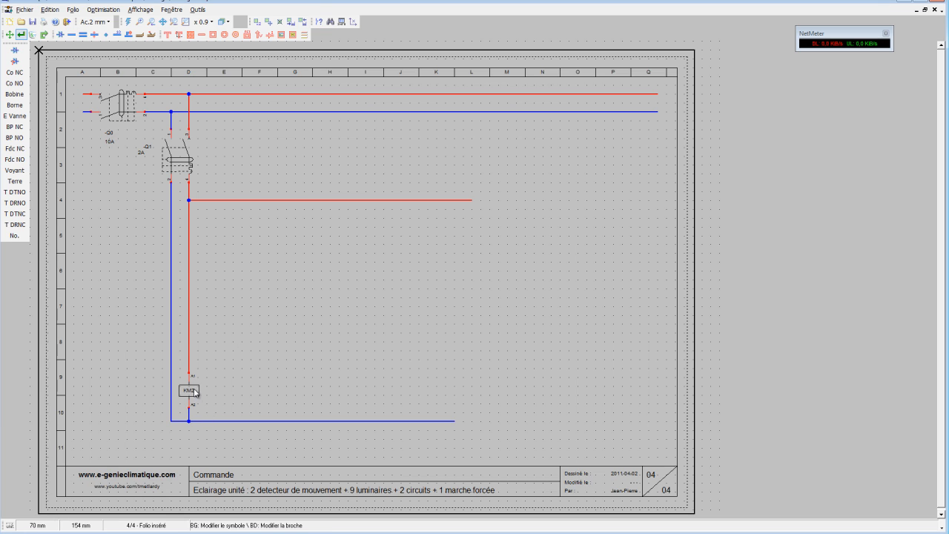
{"action": "left_click", "coordinate": [194, 393]}
{"action": "left_click", "coordinate": [404, 227]}
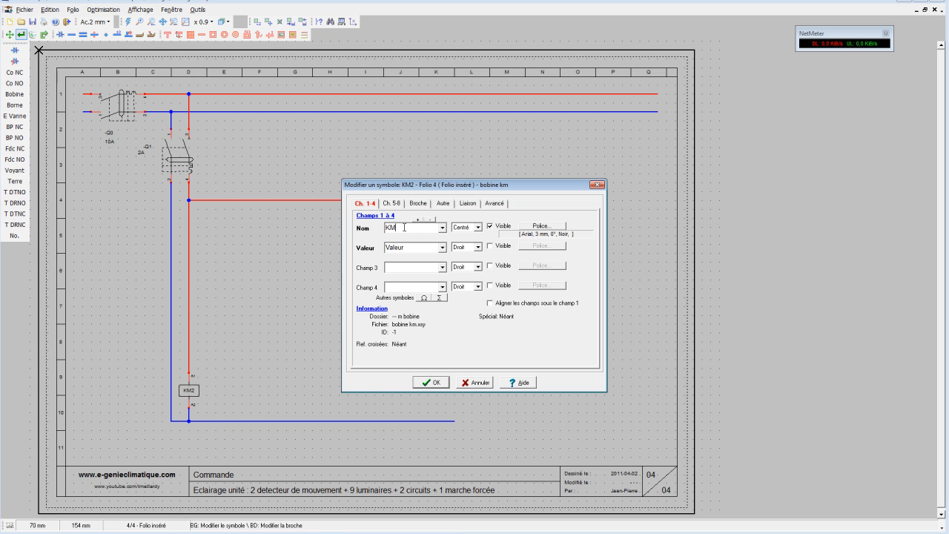
{"action": "left_click", "coordinate": [431, 384]}
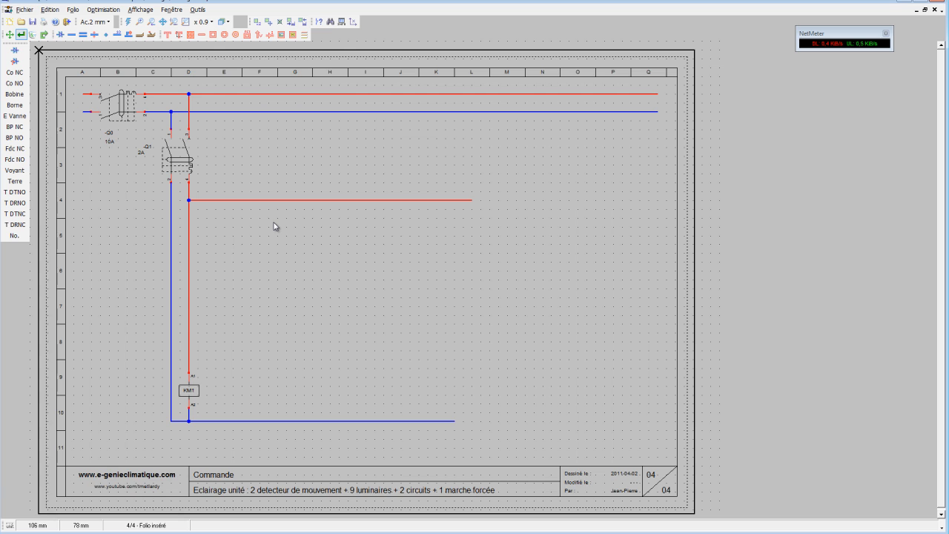
Place a Tête tournante NO switch from the M Poussoir et commutateur family on the vertical phase conductor between rows 5 and 6.
{"action": "left_click", "coordinate": [15, 50]}
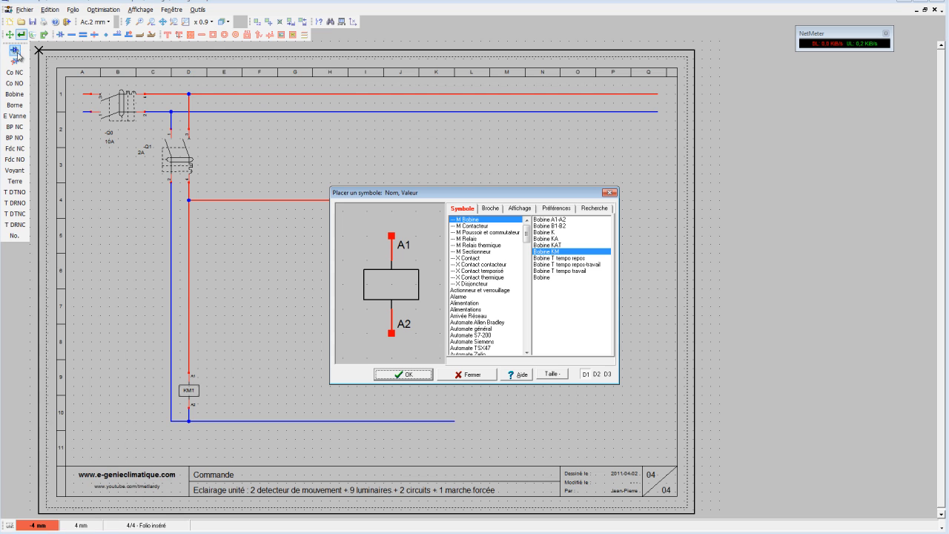
{"action": "left_click", "coordinate": [507, 236]}
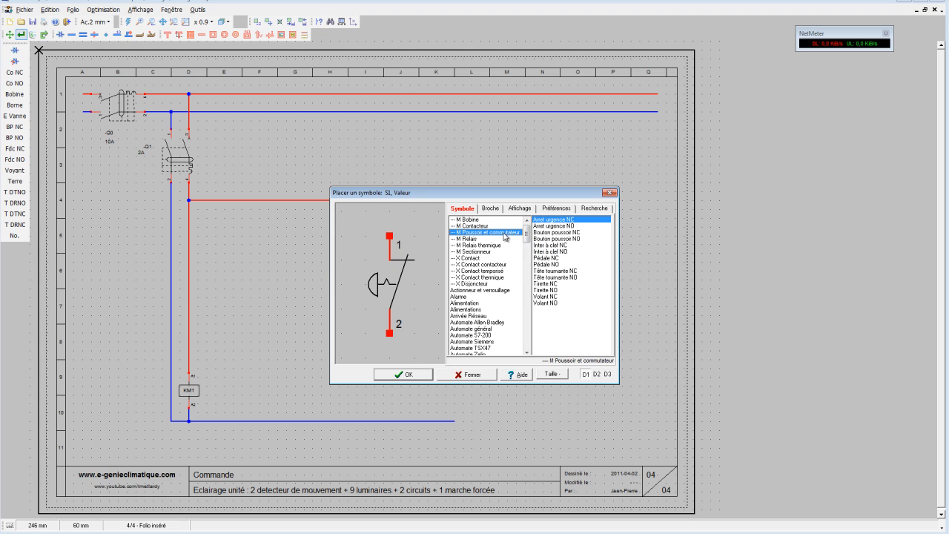
{"action": "left_click", "coordinate": [566, 277]}
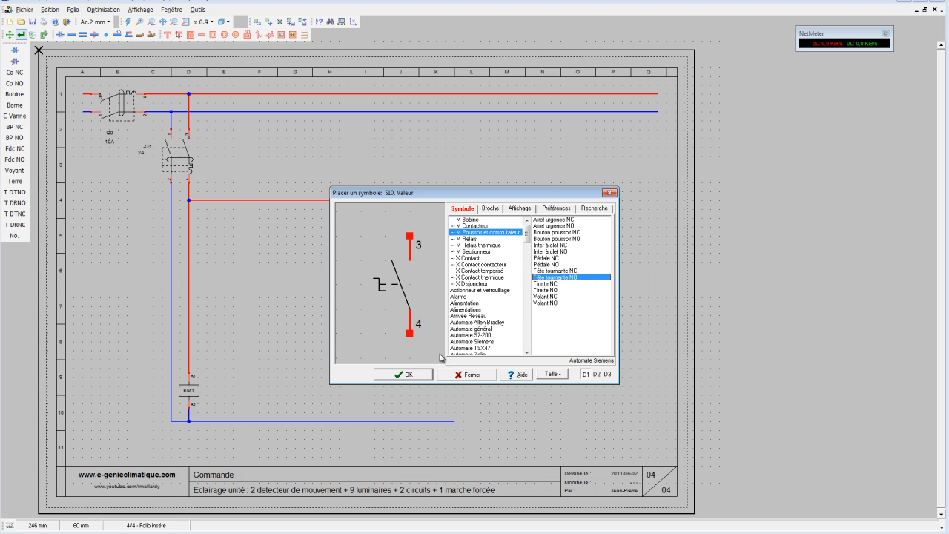
{"action": "left_click", "coordinate": [420, 375]}
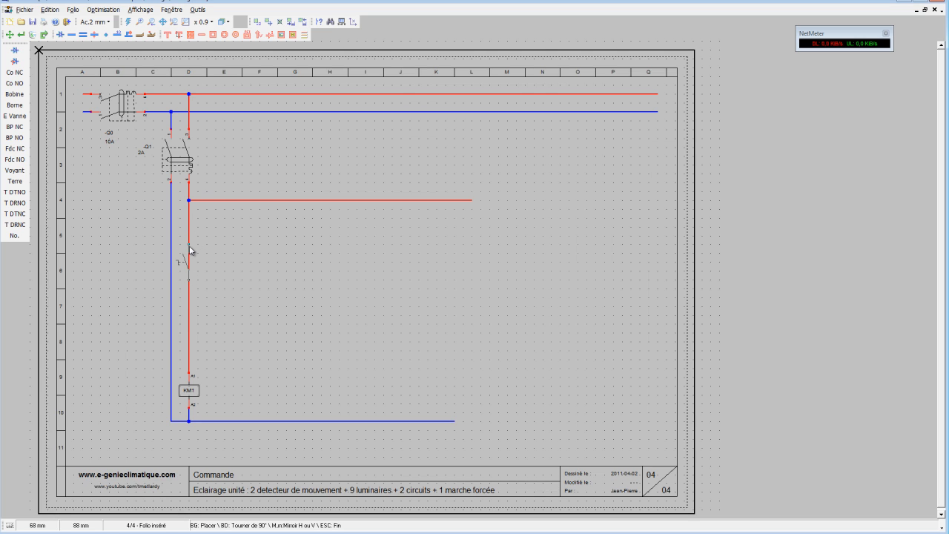
{"action": "left_click", "coordinate": [190, 250]}
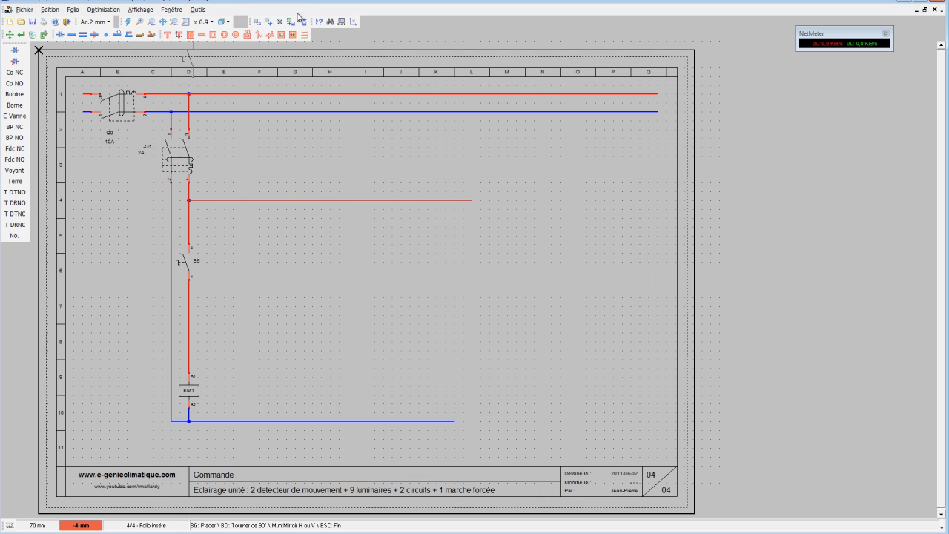
Move the block with the rotary switch, KM1 coil and their conductors about 8 mm to the right.
{"action": "left_click", "coordinate": [269, 22]}
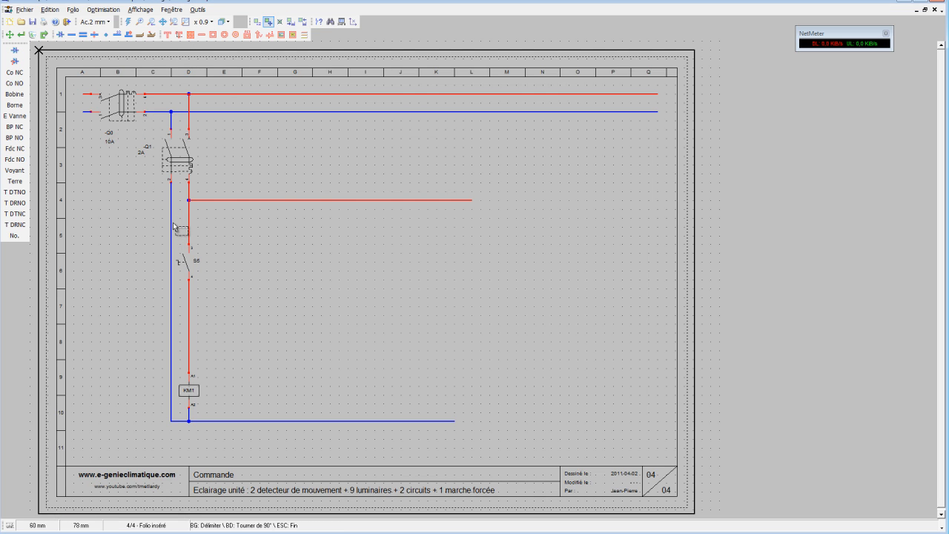
{"action": "left_click_drag", "start_coordinate": [173, 222], "coordinate": [207, 443]}
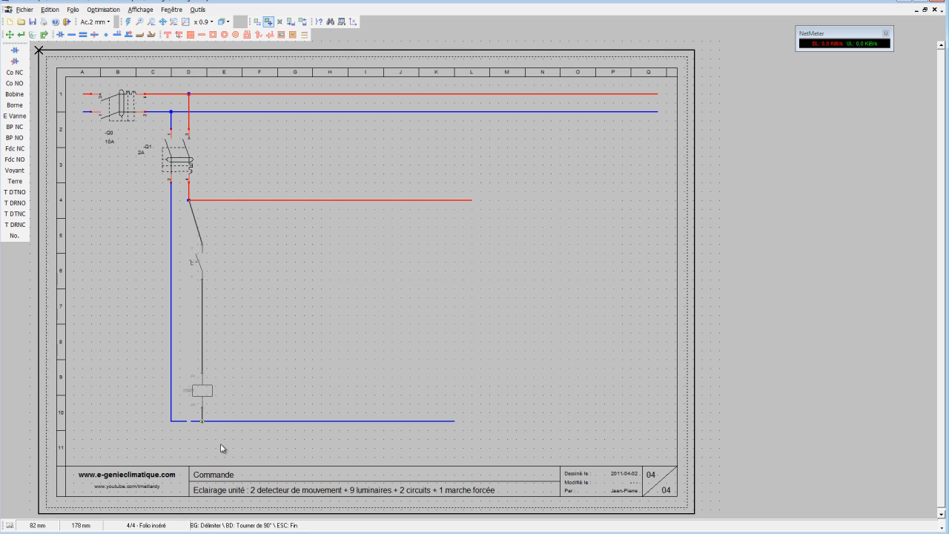
{"action": "left_click", "coordinate": [226, 449]}
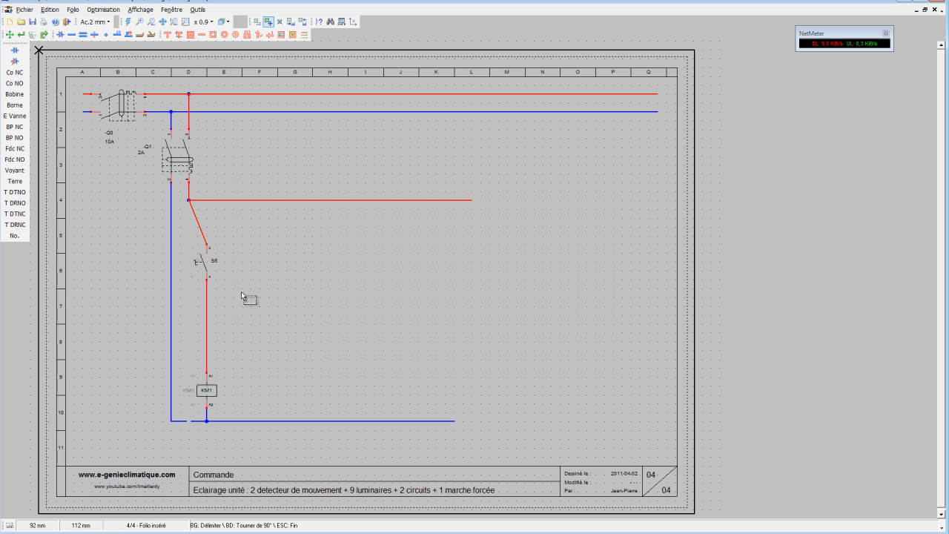
Replace the slanted conductor above the rotary switch with a vertical phase conductor up to the row 4 line.
{"action": "left_click", "coordinate": [9, 35]}
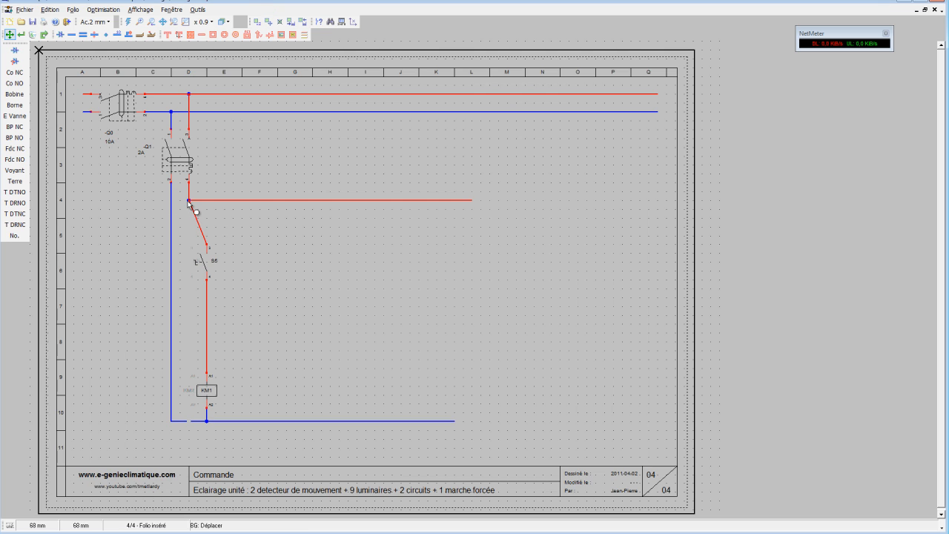
{"action": "mouse_move", "coordinate": [193, 213]}
{"action": "left_mouse_down"}
{"action": "mouse_move", "coordinate": [207, 216]}
{"action": "mouse_move", "coordinate": [193, 211]}
{"action": "left_mouse_up"}
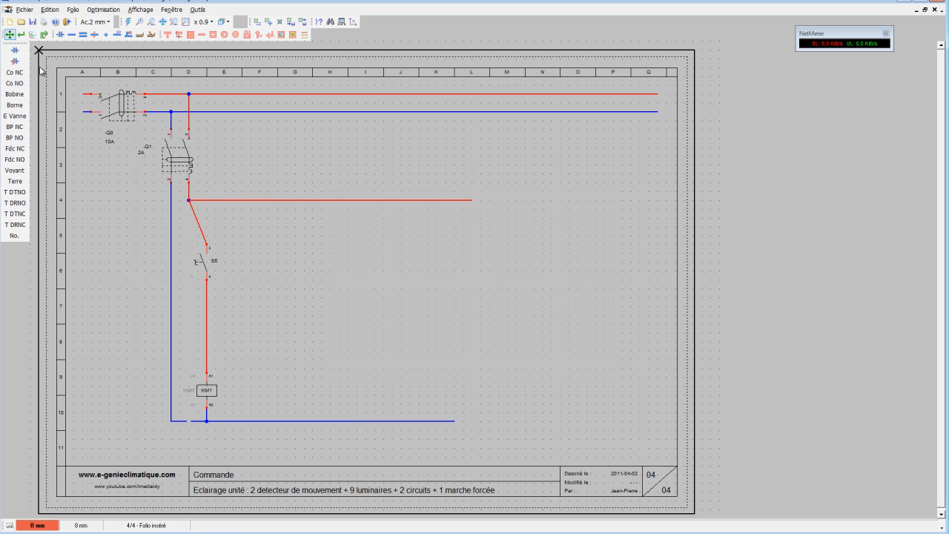
{"action": "left_click", "coordinate": [33, 34]}
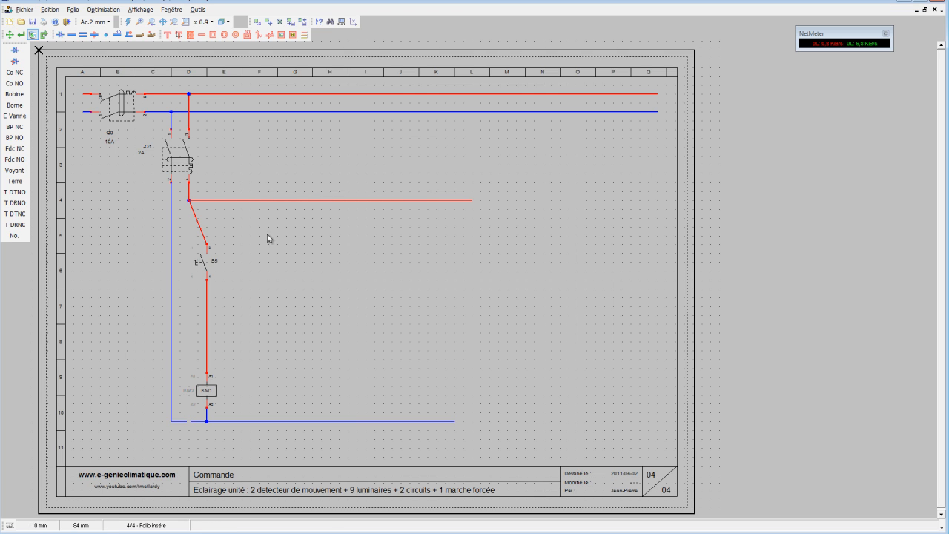
{"action": "left_click", "coordinate": [198, 226]}
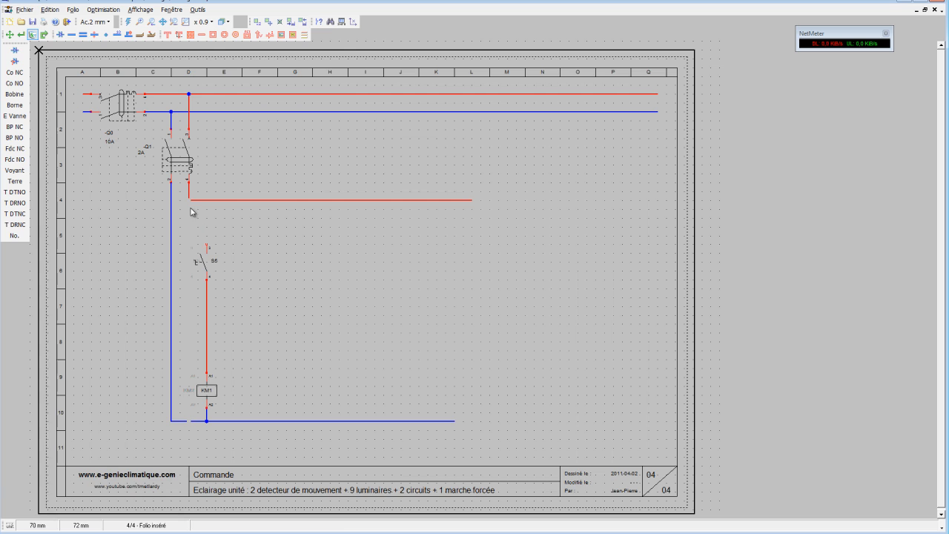
{"action": "left_click", "coordinate": [128, 23]}
{"action": "left_click", "coordinate": [71, 34]}
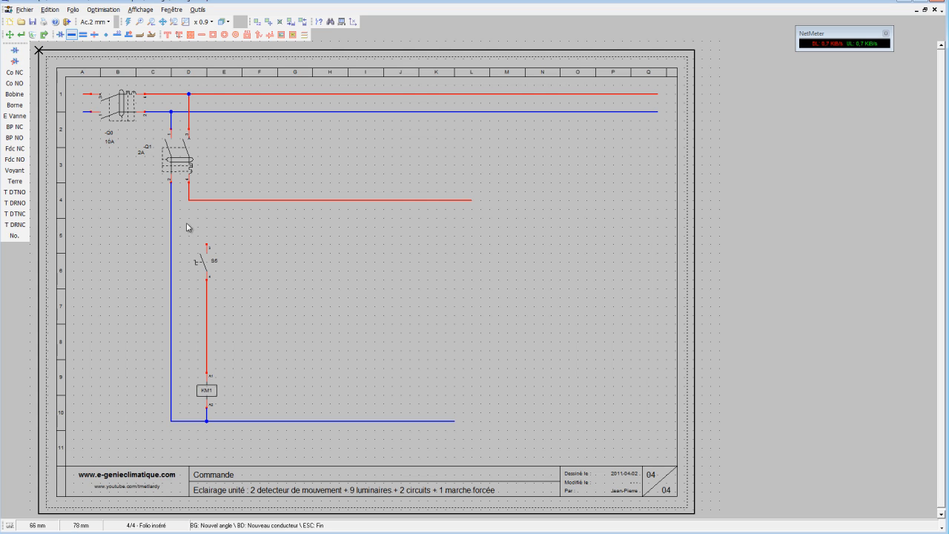
{"action": "left_click", "coordinate": [207, 200]}
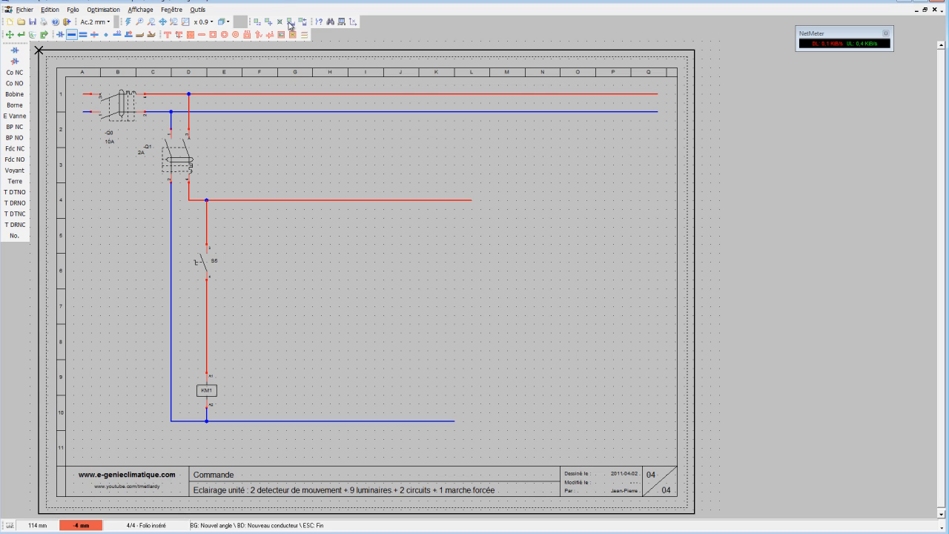
Draw a rectangle about 16 by 28 mm around the rotary switch and give its outline the Pointillé style.
{"action": "left_click", "coordinate": [213, 35]}
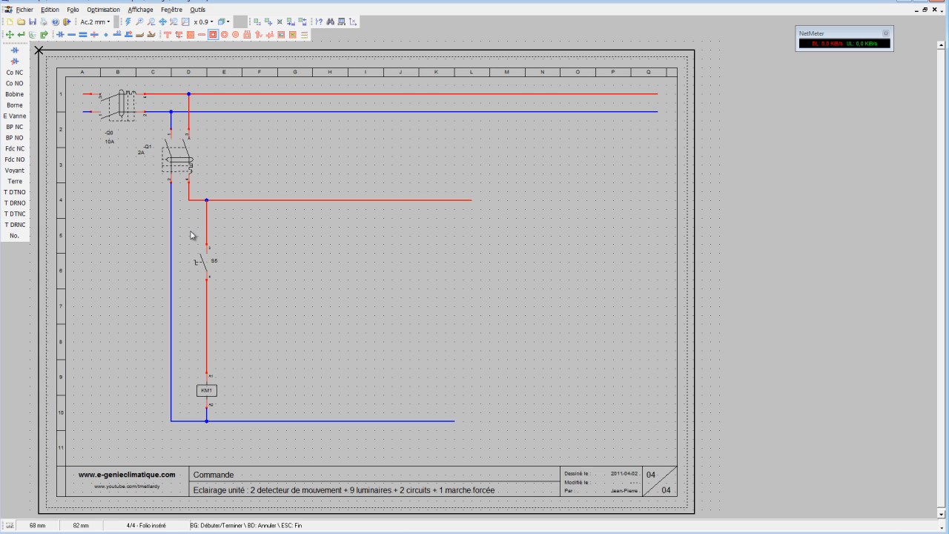
{"action": "left_click", "coordinate": [189, 236]}
{"action": "left_click", "coordinate": [226, 298]}
{"action": "left_click", "coordinate": [22, 34]}
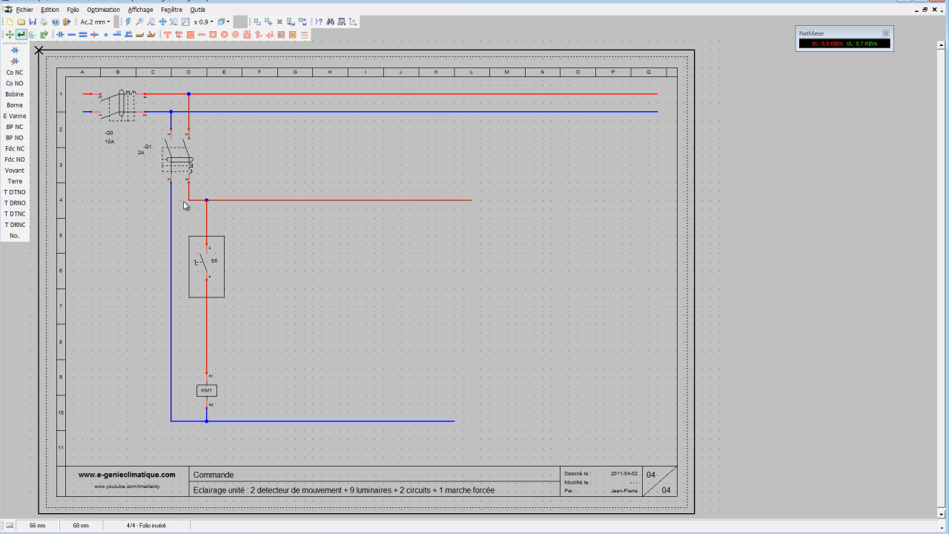
{"action": "left_click", "coordinate": [224, 270]}
{"action": "left_click", "coordinate": [453, 318]}
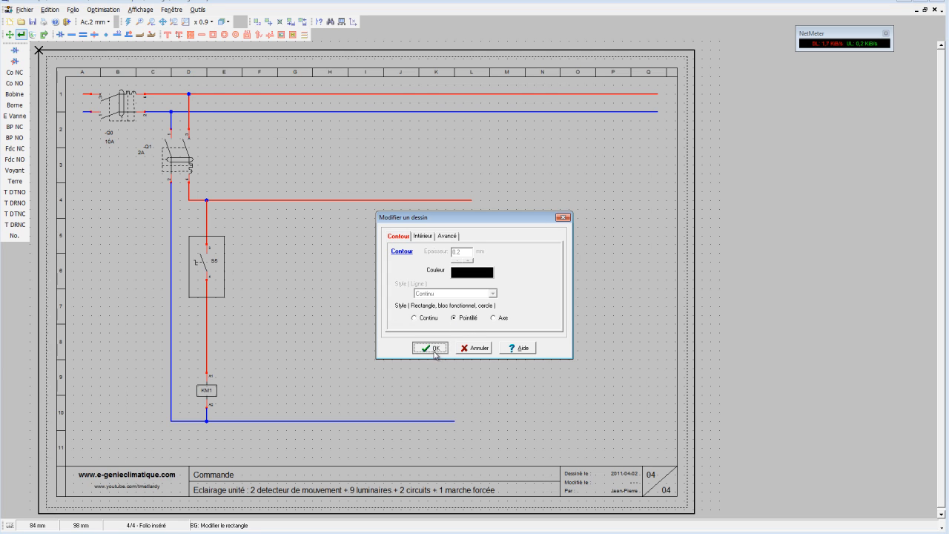
{"action": "left_click", "coordinate": [431, 348]}
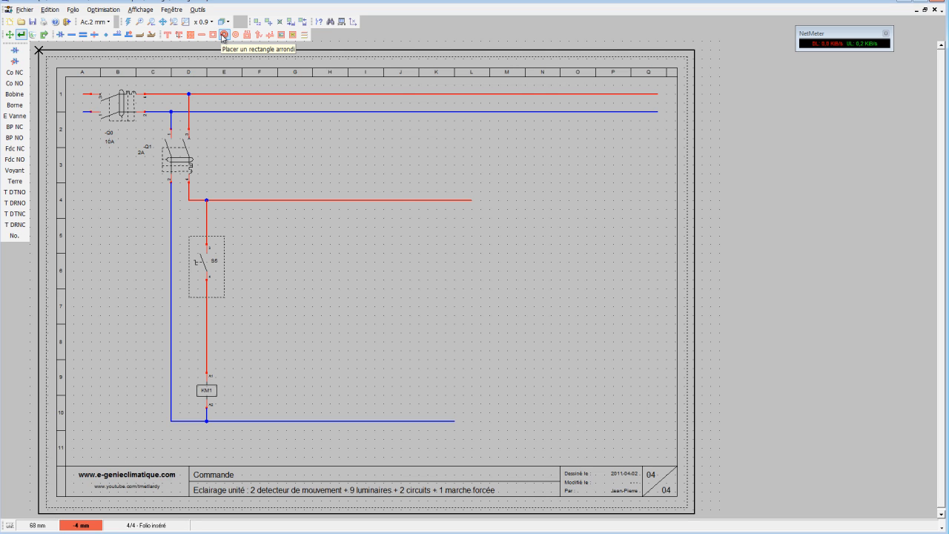
Place two borne 4 mm terminals on the phase conductor where it crosses the upper and lower edges of the dotted rectangle.
{"action": "left_click", "coordinate": [94, 35]}
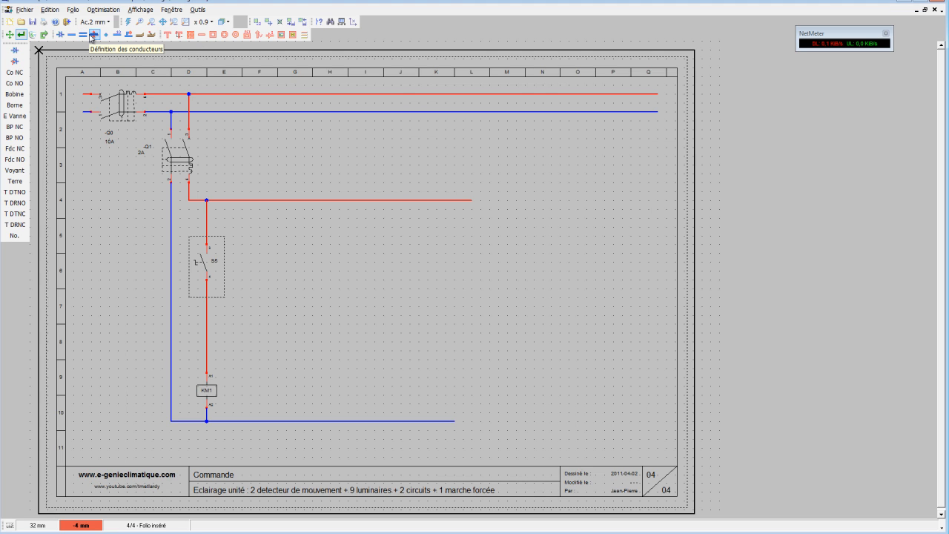
{"action": "left_click", "coordinate": [200, 35]}
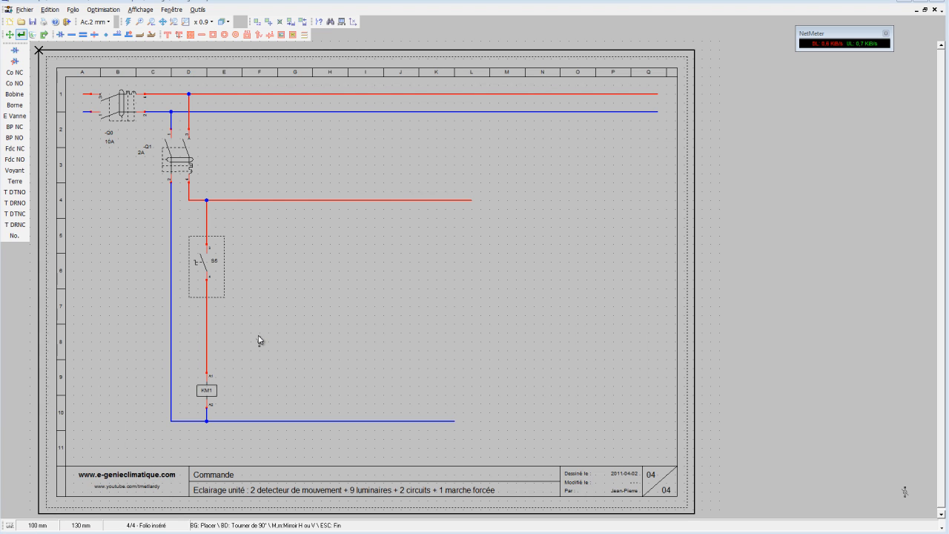
{"action": "left_click", "coordinate": [207, 234]}
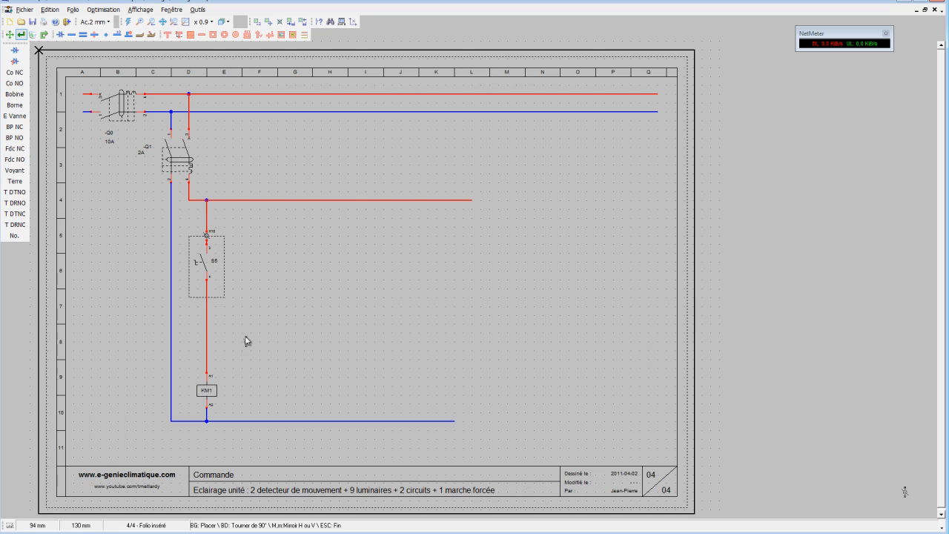
{"action": "left_click", "coordinate": [206, 296]}
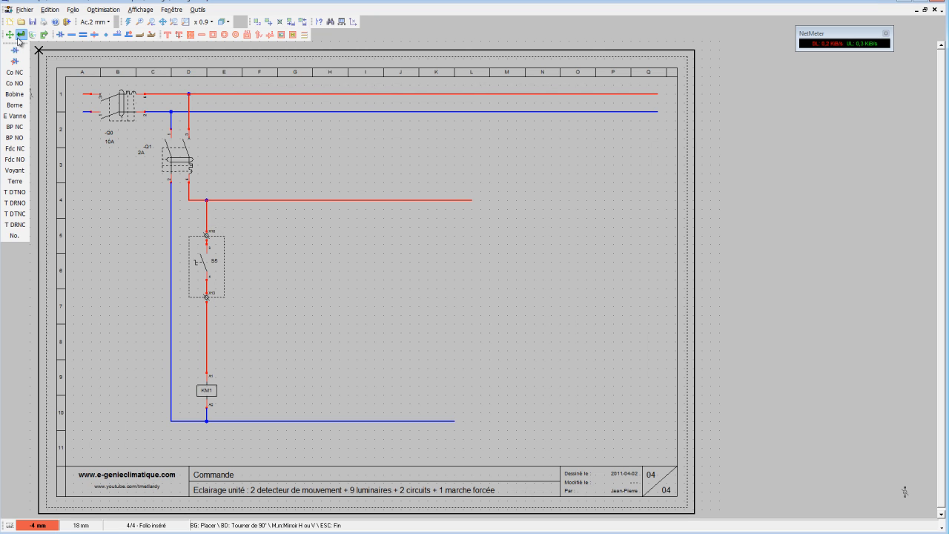
{"action": "key", "text": "Escape"}
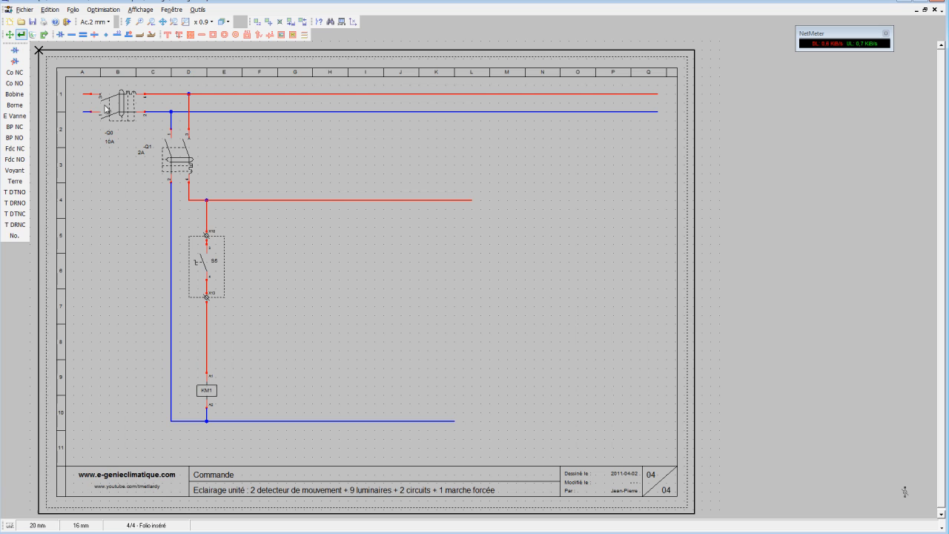
Rename the terminal above the rotary switch X1 and the one below it X2, accepting the duplicate names.
{"action": "left_click", "coordinate": [214, 235]}
{"action": "left_click", "coordinate": [420, 228]}
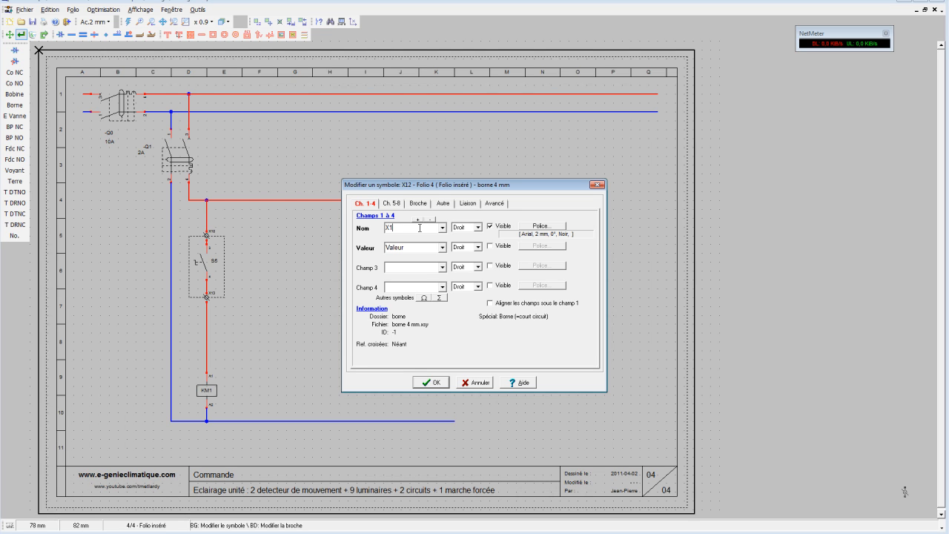
{"action": "left_click", "coordinate": [432, 381]}
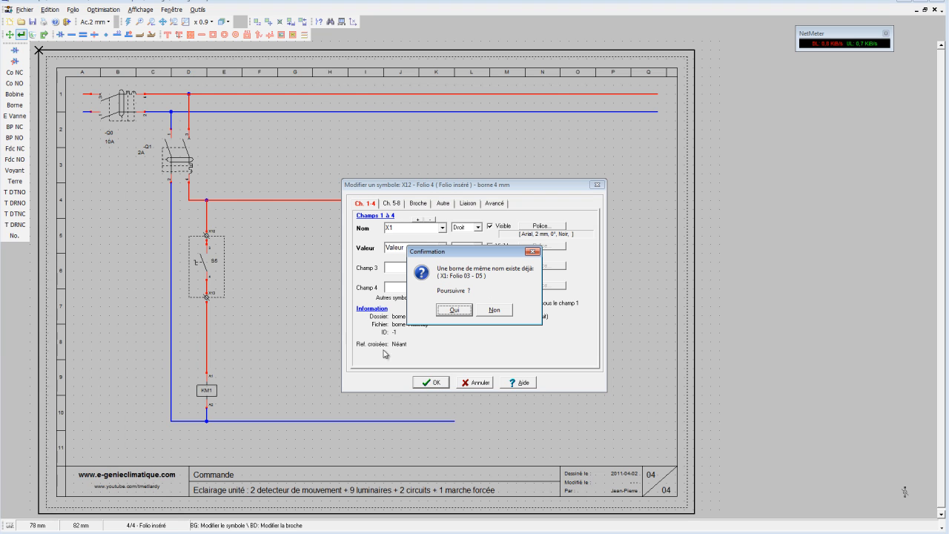
{"action": "left_click", "coordinate": [459, 309]}
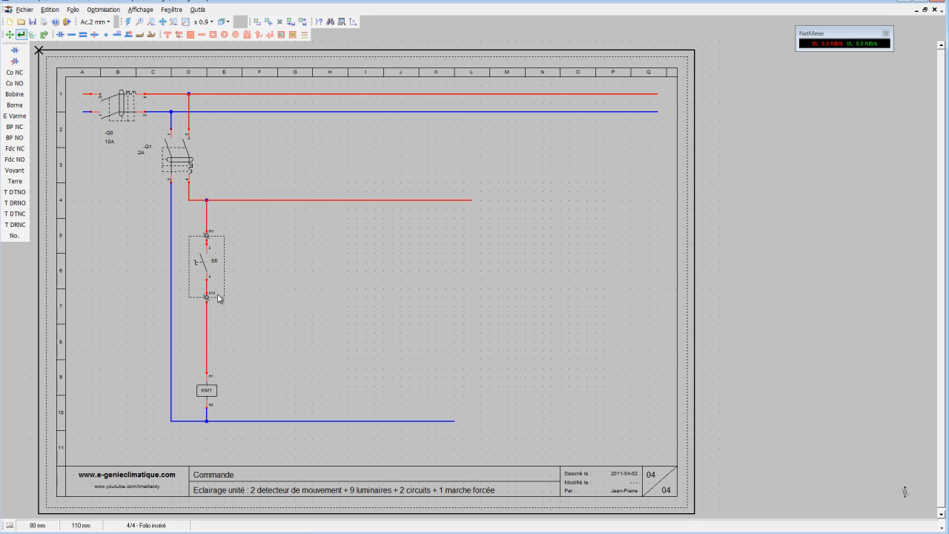
{"action": "left_click", "coordinate": [219, 298]}
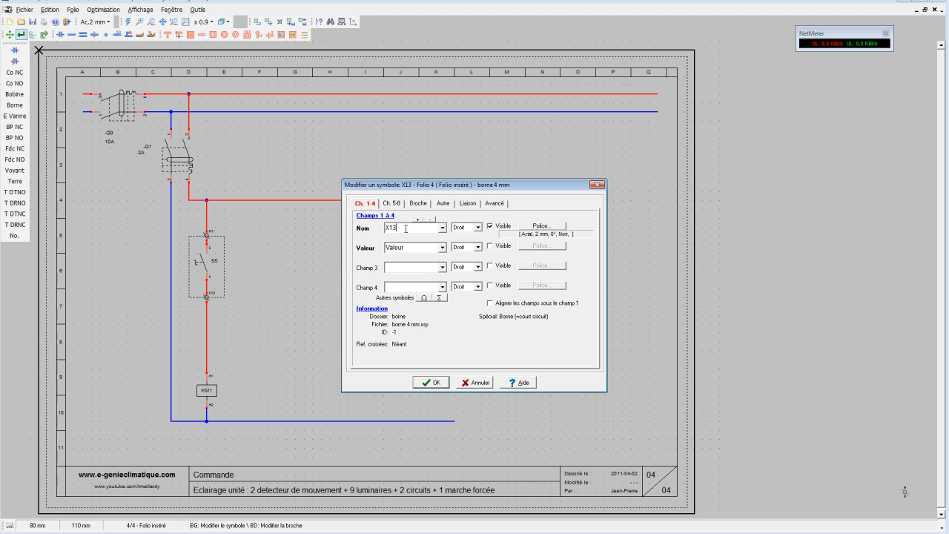
{"action": "type", "text": "X2"}
{"action": "left_click", "coordinate": [437, 383]}
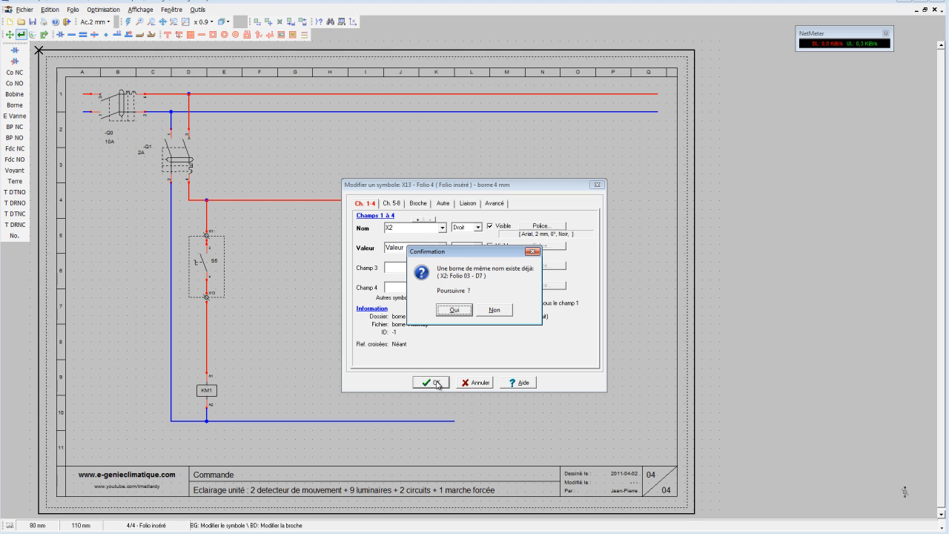
{"action": "left_click", "coordinate": [455, 310]}
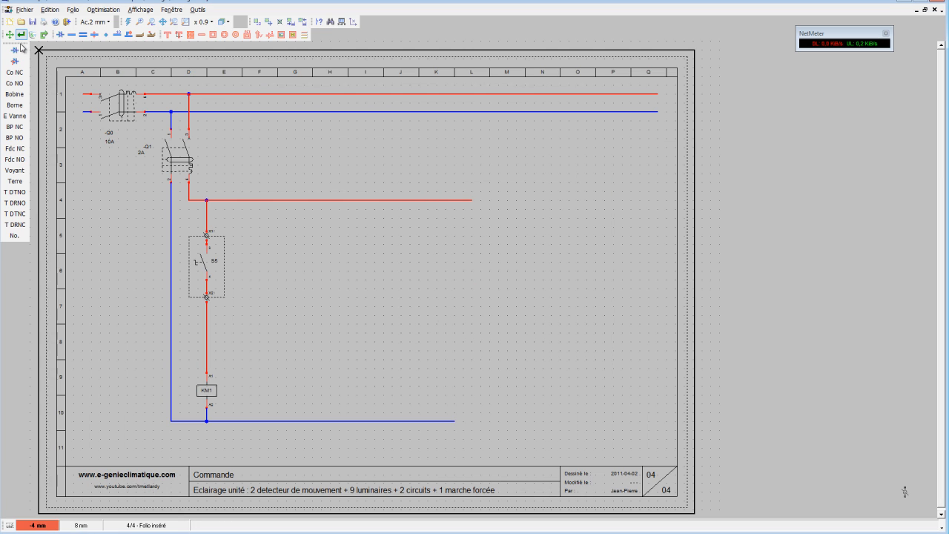
Rename the rotary switch S1.
{"action": "left_click", "coordinate": [210, 264]}
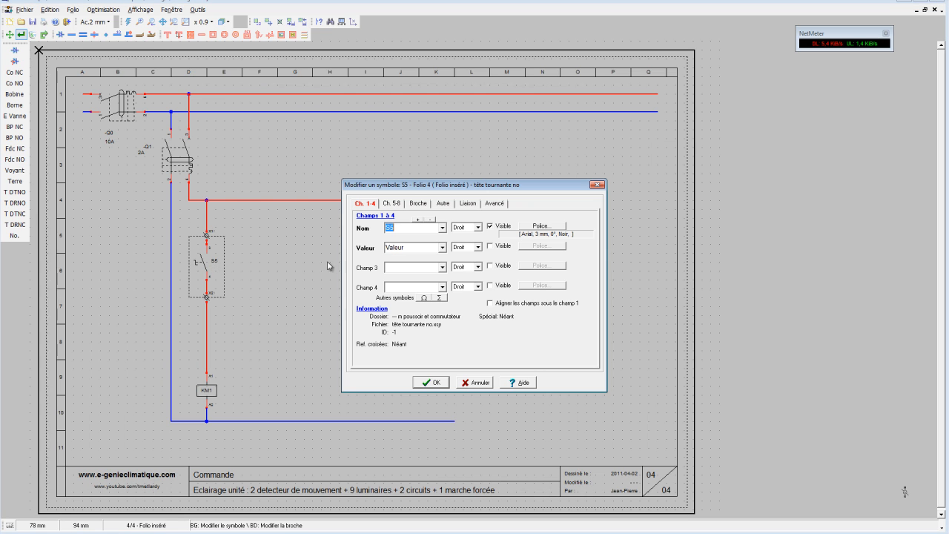
{"action": "left_click", "coordinate": [406, 226]}
{"action": "type", "text": "S1"}
{"action": "left_click", "coordinate": [443, 381]}
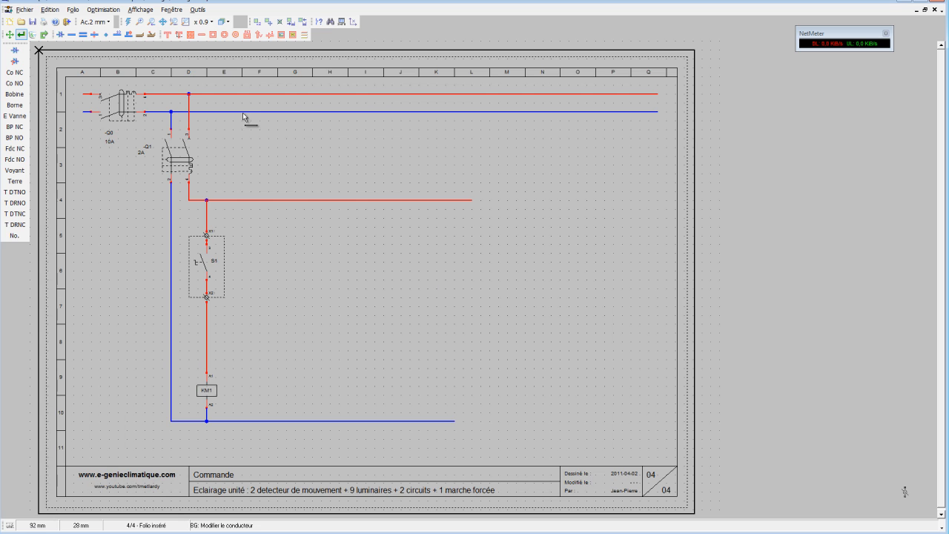
Place a text zone reading "Marche Forcée Eclairage Rez de chaussé" below the KM1 coil branch, replacing the prefilled text.
{"action": "left_click", "coordinate": [179, 35]}
{"action": "left_click", "coordinate": [293, 476]}
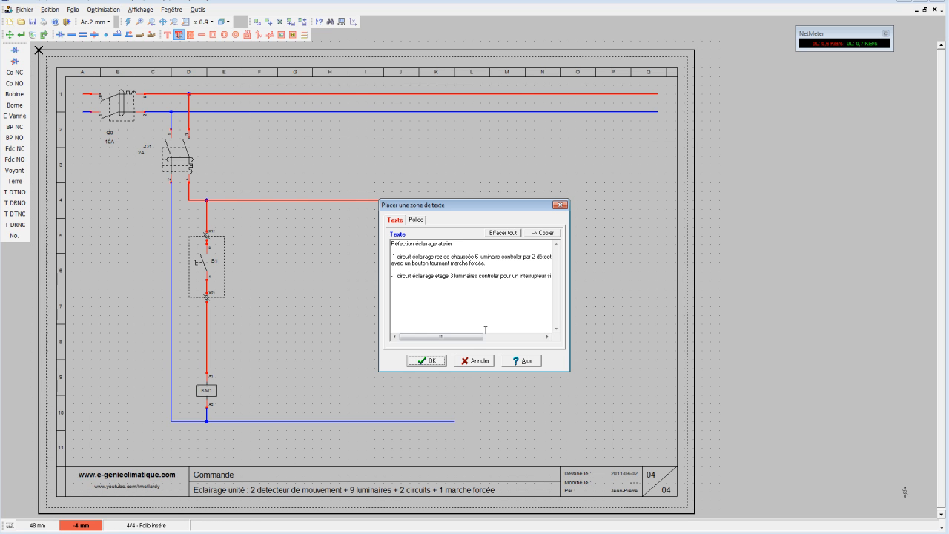
{"action": "left_click_drag", "start_coordinate": [397, 291], "coordinate": [392, 243]}
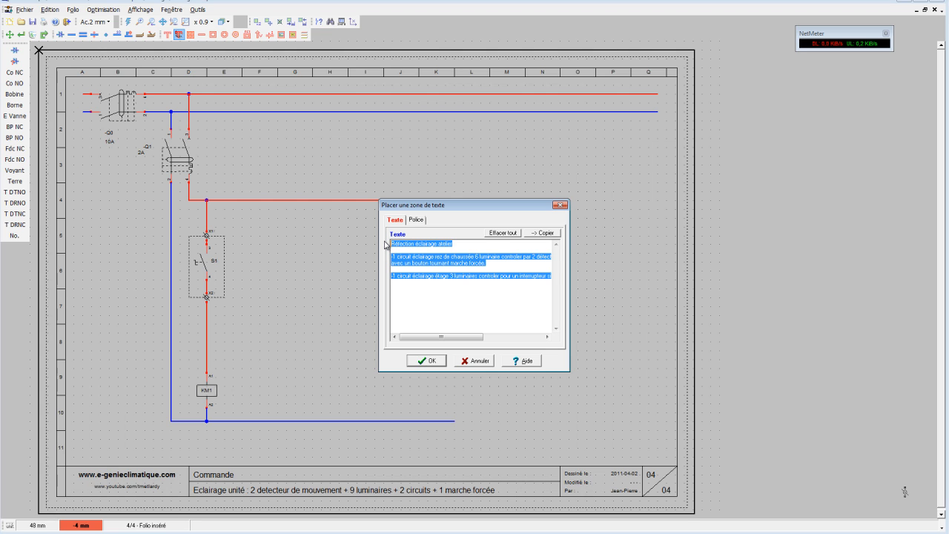
{"action": "key", "text": "Delete"}
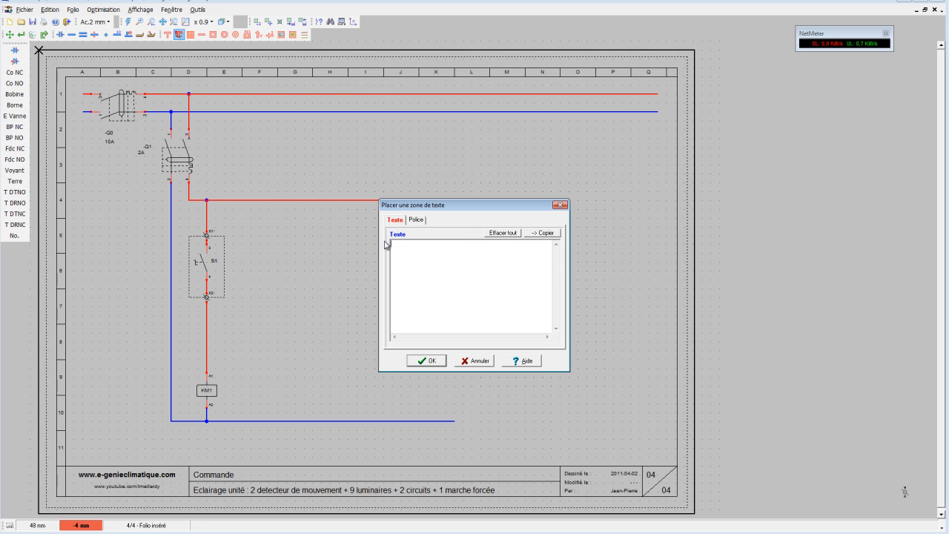
{"action": "type", "text": "marche"}
{"action": "key", "text": "BackSpace"}
{"action": "key", "text": "BackSpace"}
{"action": "key", "text": "BackSpace"}
{"action": "type", "text": "rcée Eclairage Rez de chau"}
{"action": "left_click", "coordinate": [427, 360]}
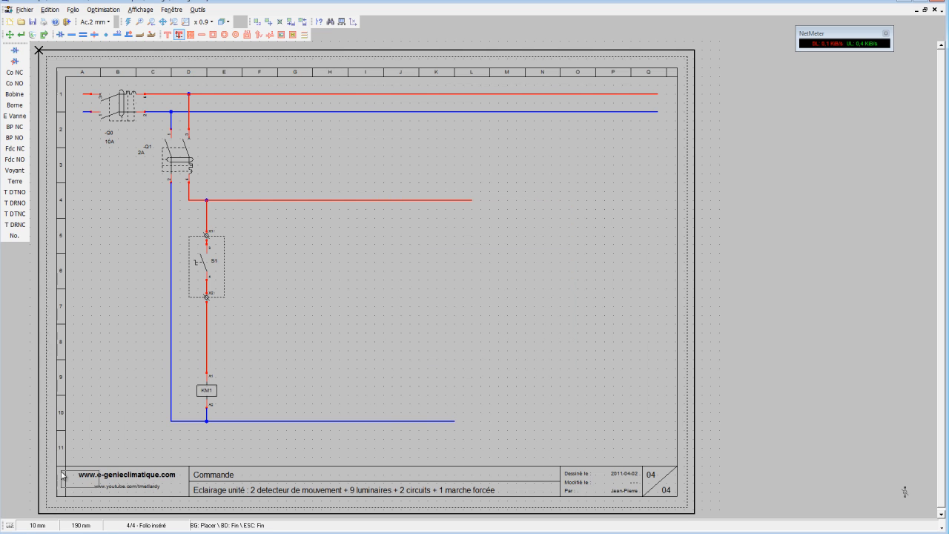
{"action": "left_click", "coordinate": [189, 439]}
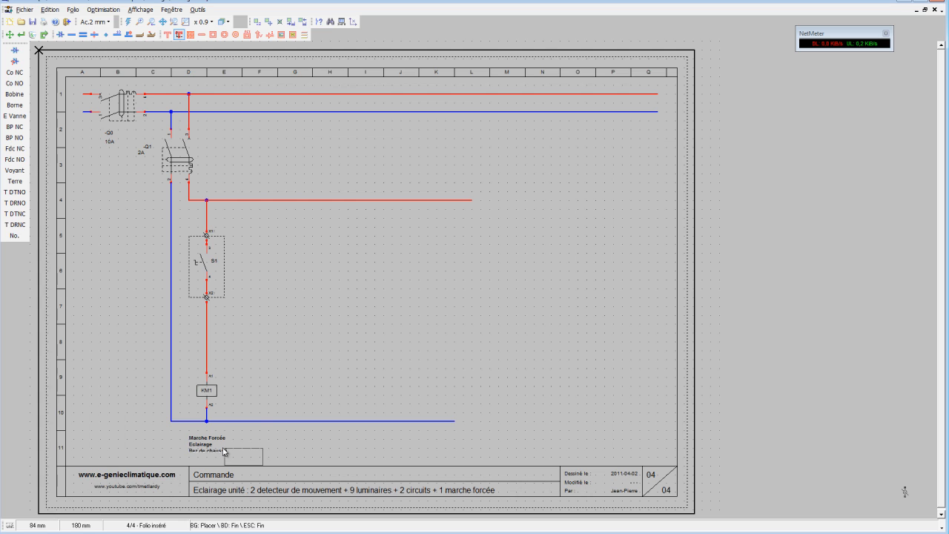
{"action": "left_click", "coordinate": [213, 34]}
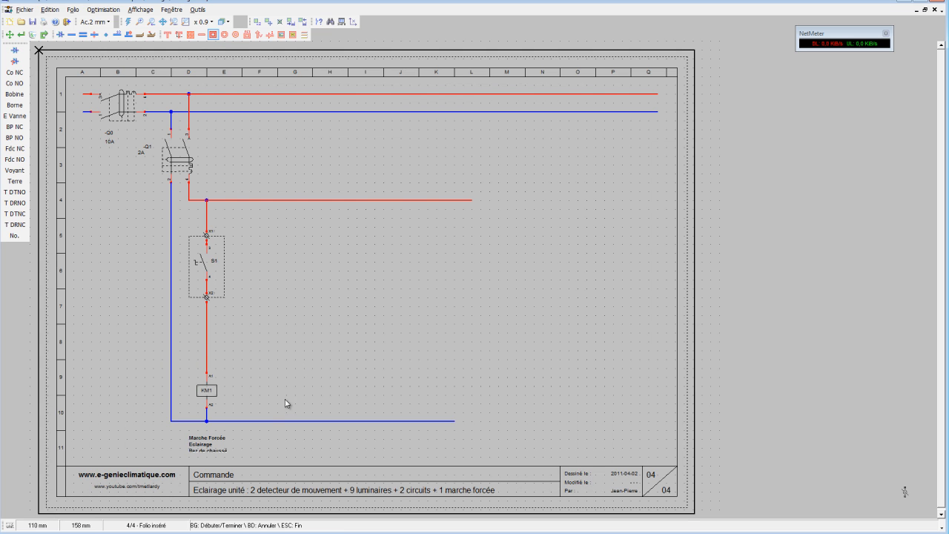
{"action": "left_click", "coordinate": [18, 51]}
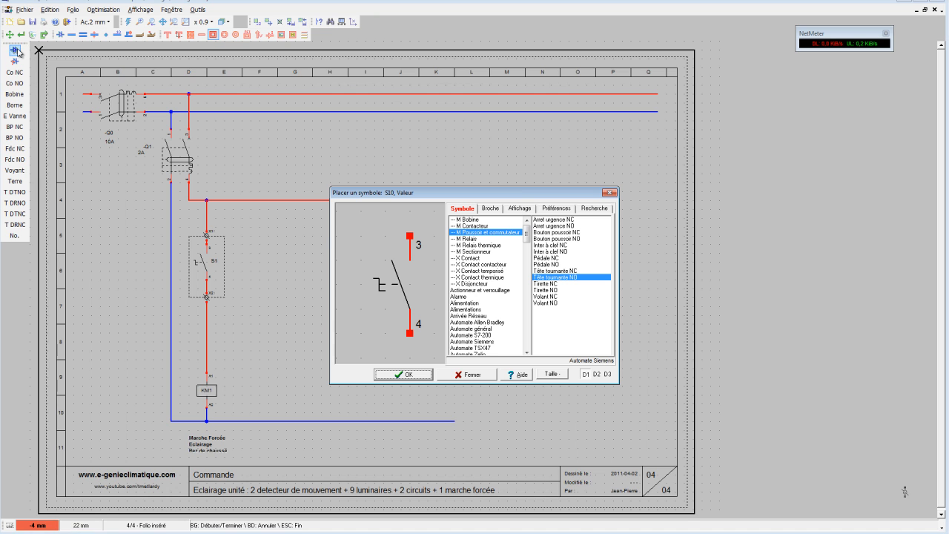
{"action": "left_click_drag", "start_coordinate": [528, 237], "coordinate": [539, 350]}
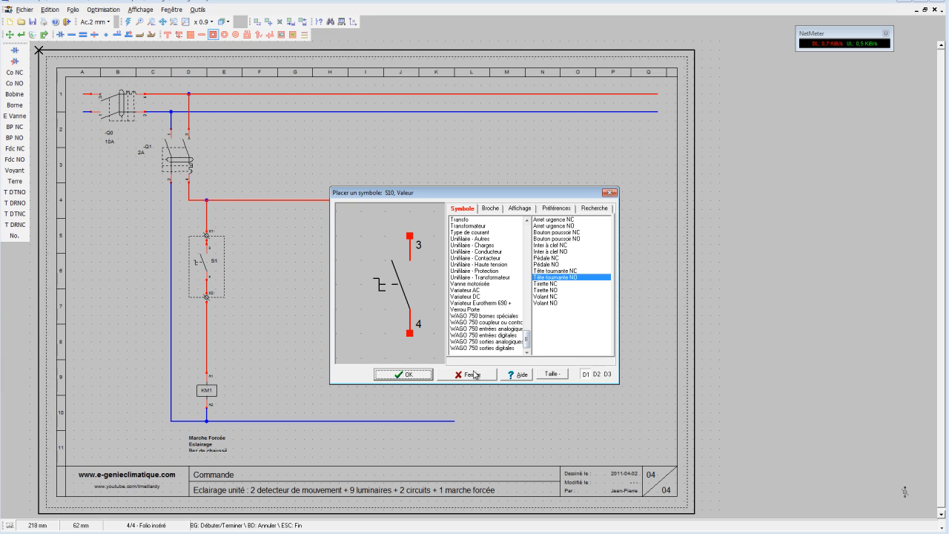
{"action": "left_click", "coordinate": [475, 375]}
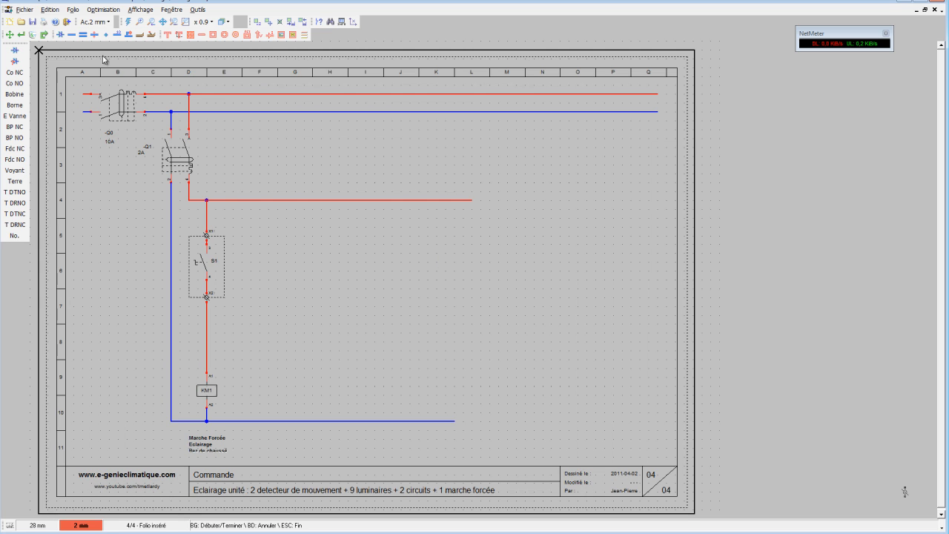
Draw a rectangle about 60 by 32 mm beside the KM1 branch, with an 8 mm square inside its upper-left corner.
{"action": "left_click", "coordinate": [212, 35]}
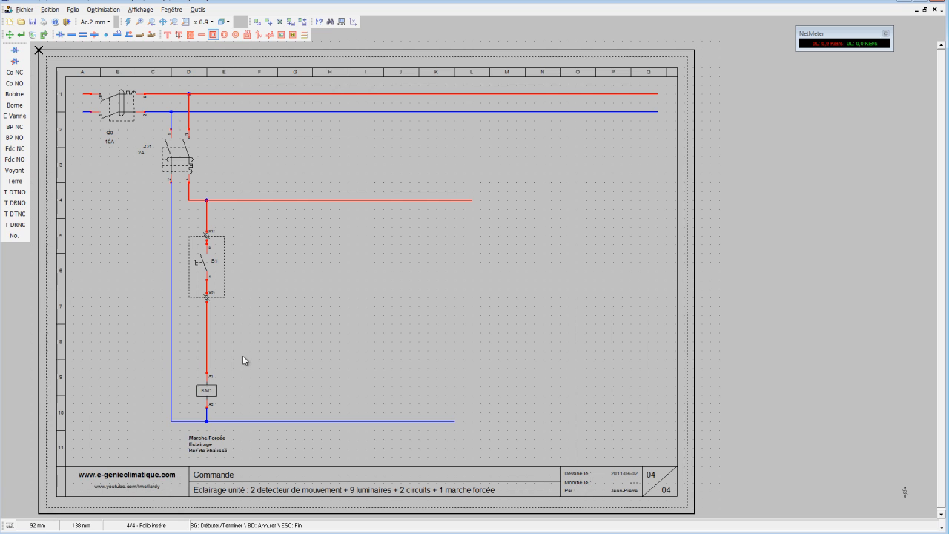
{"action": "left_click", "coordinate": [251, 332]}
{"action": "left_click", "coordinate": [384, 402]}
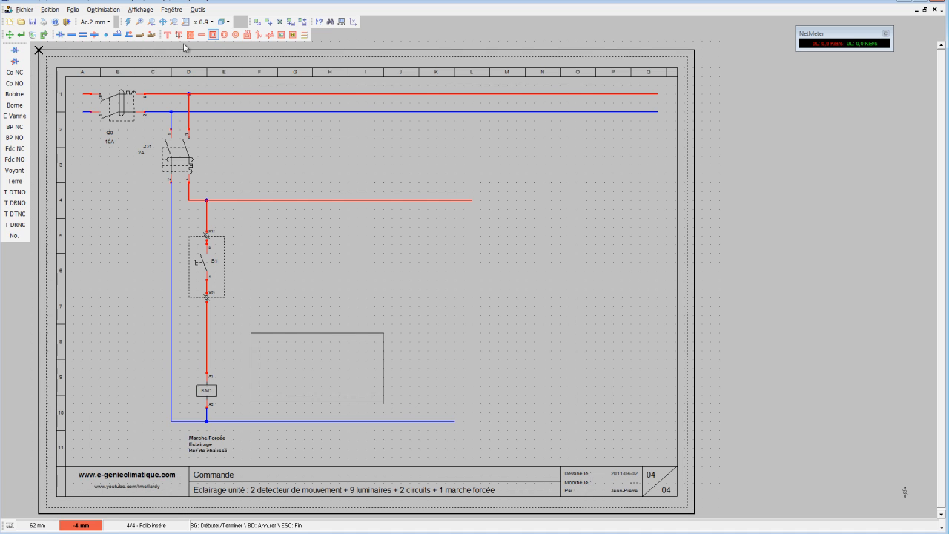
{"action": "left_click", "coordinate": [260, 338]}
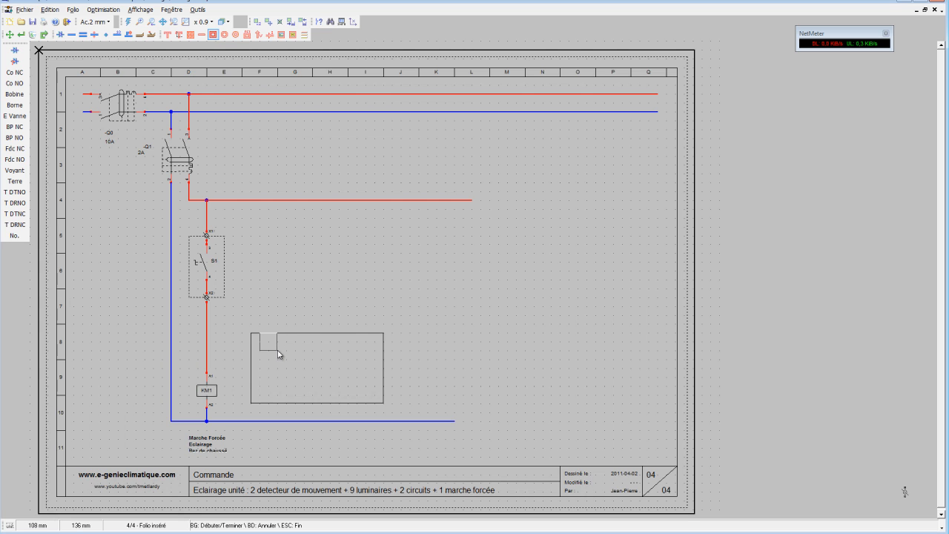
{"action": "left_click", "coordinate": [278, 352]}
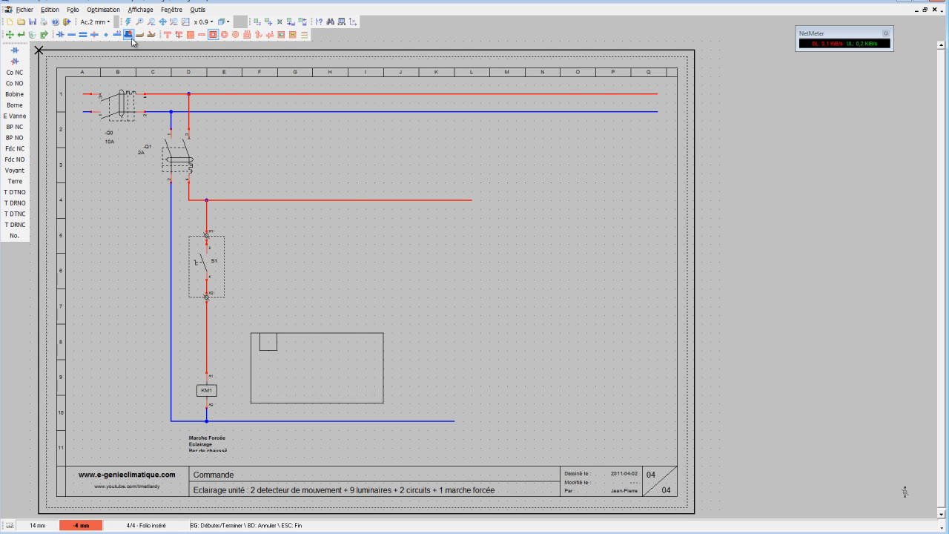
Place the text A1 inside the small square.
{"action": "left_click", "coordinate": [169, 35]}
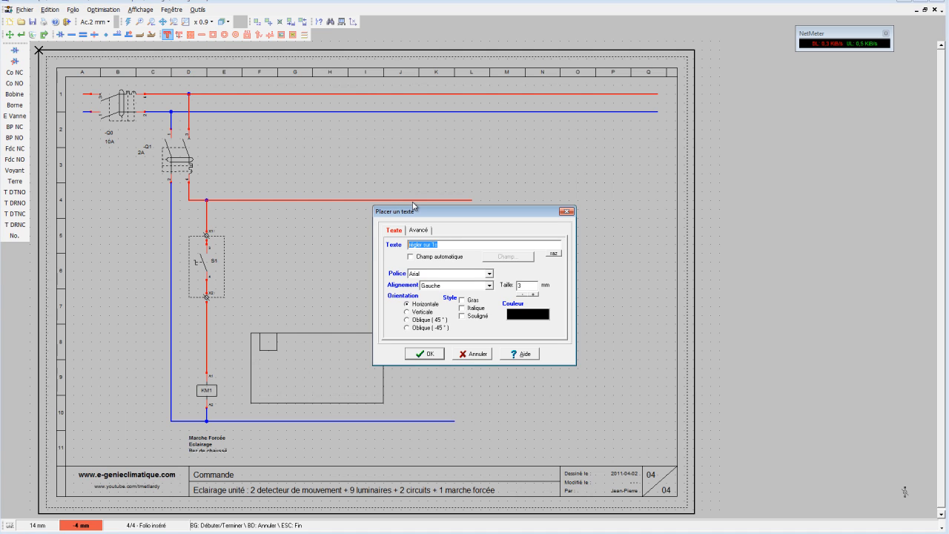
{"action": "type", "text": "A1"}
{"action": "left_click", "coordinate": [427, 354]}
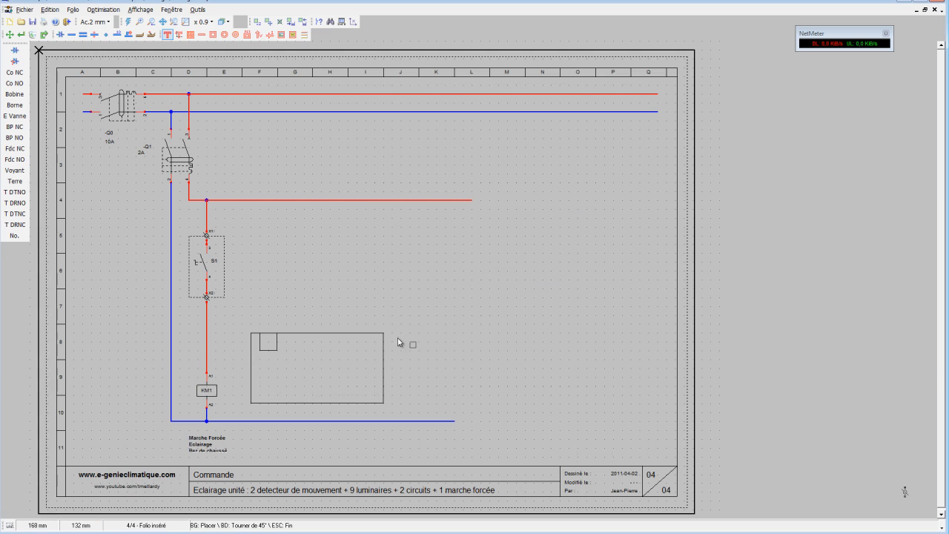
{"action": "left_click", "coordinate": [266, 341]}
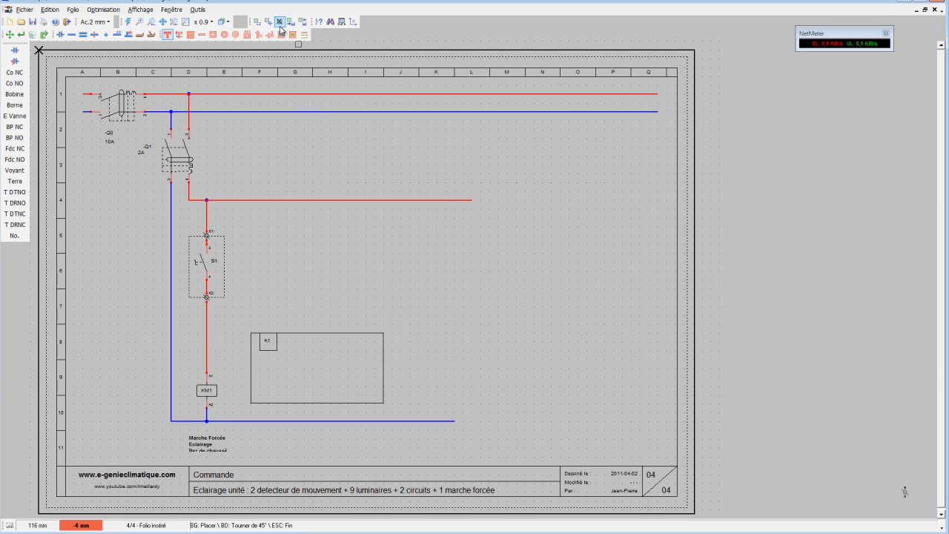
Copy the small A1 square to further terminal positions along the upper and lower edges of the large rectangle.
{"action": "left_click", "coordinate": [257, 22]}
{"action": "left_click", "coordinate": [258, 329]}
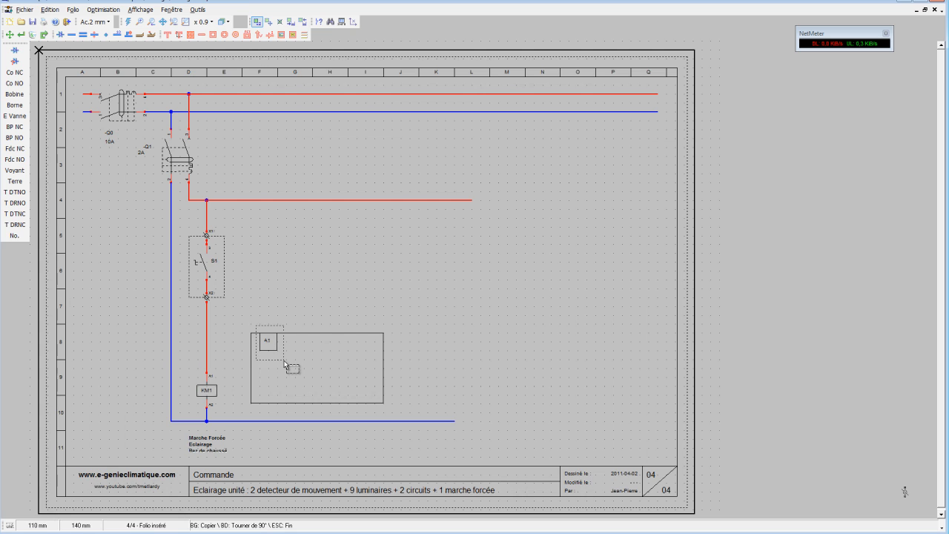
{"action": "left_click_drag", "start_coordinate": [285, 360], "coordinate": [321, 365]}
{"action": "left_click", "coordinate": [324, 361]}
{"action": "left_click", "coordinate": [379, 364]}
{"action": "left_click", "coordinate": [285, 416]}
{"action": "left_click", "coordinate": [327, 416]}
Place a Bobine T tempo repos coil symbol beneath the rightmost upper A1 square inside the device rectangle.
{"action": "left_click", "coordinate": [16, 53]}
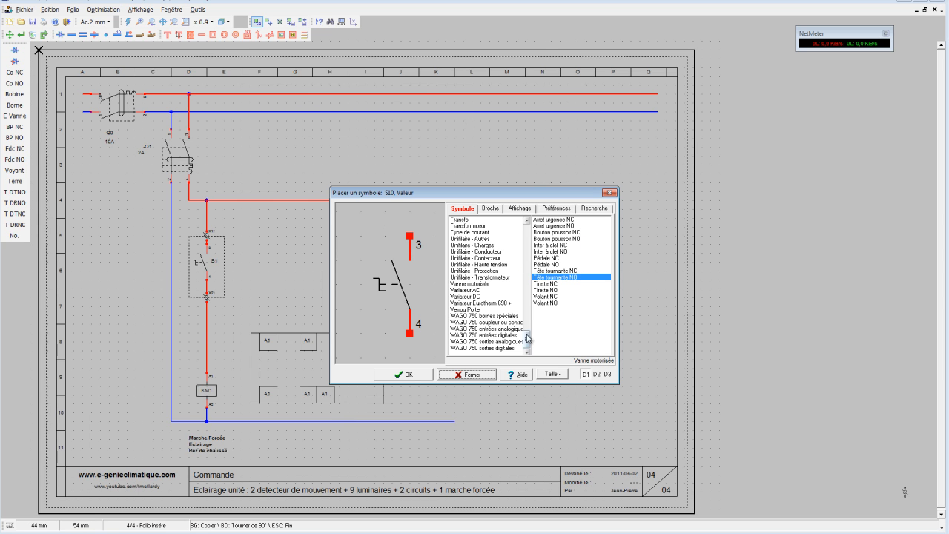
{"action": "left_click_drag", "start_coordinate": [528, 339], "coordinate": [527, 224]}
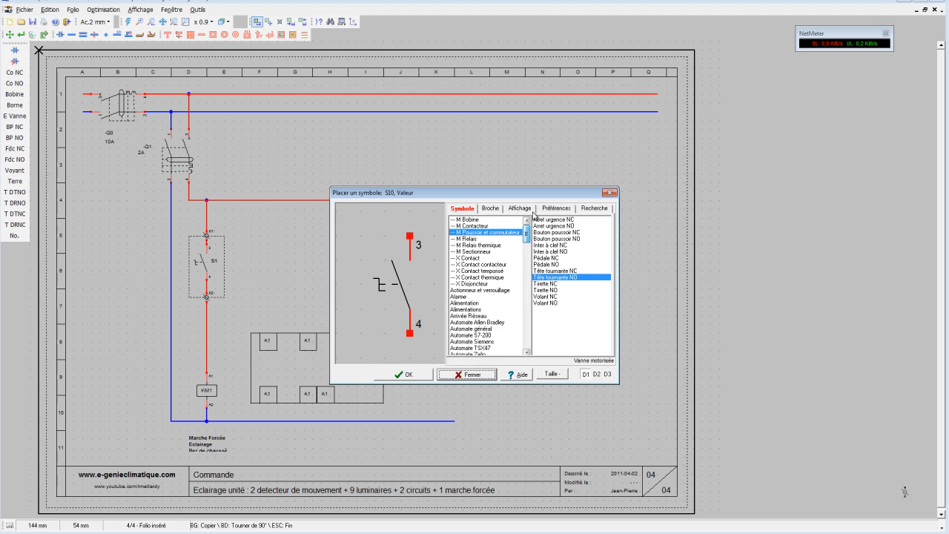
{"action": "left_click", "coordinate": [481, 219]}
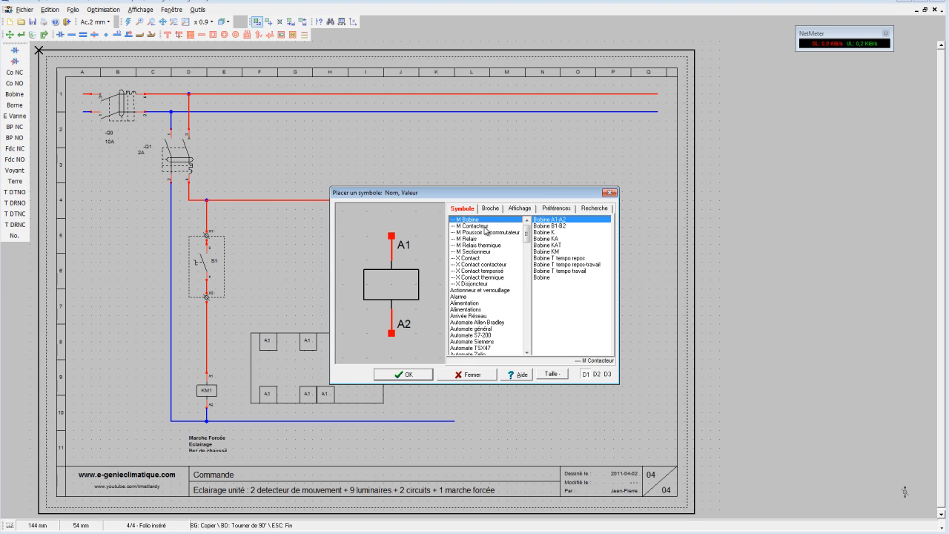
{"action": "left_click", "coordinate": [582, 258]}
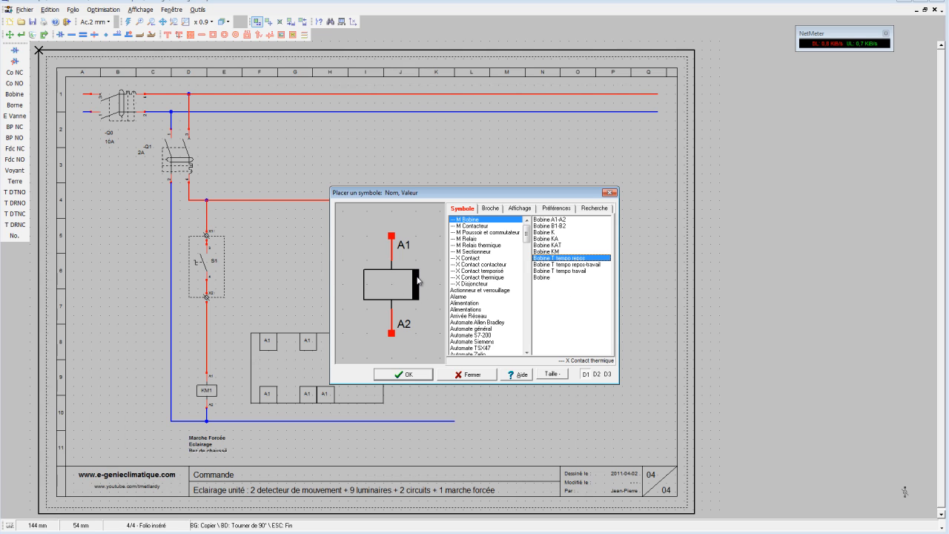
{"action": "left_click", "coordinate": [574, 271]}
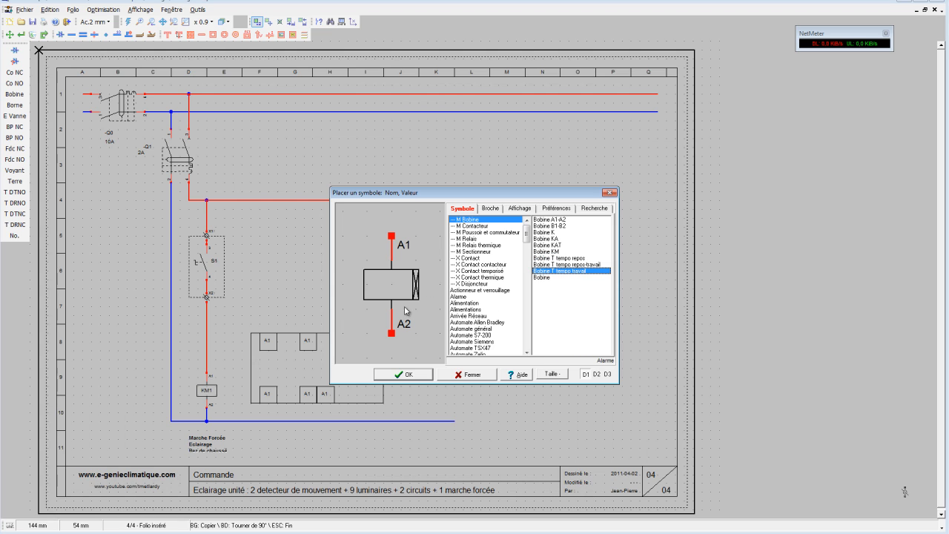
{"action": "left_click", "coordinate": [575, 258]}
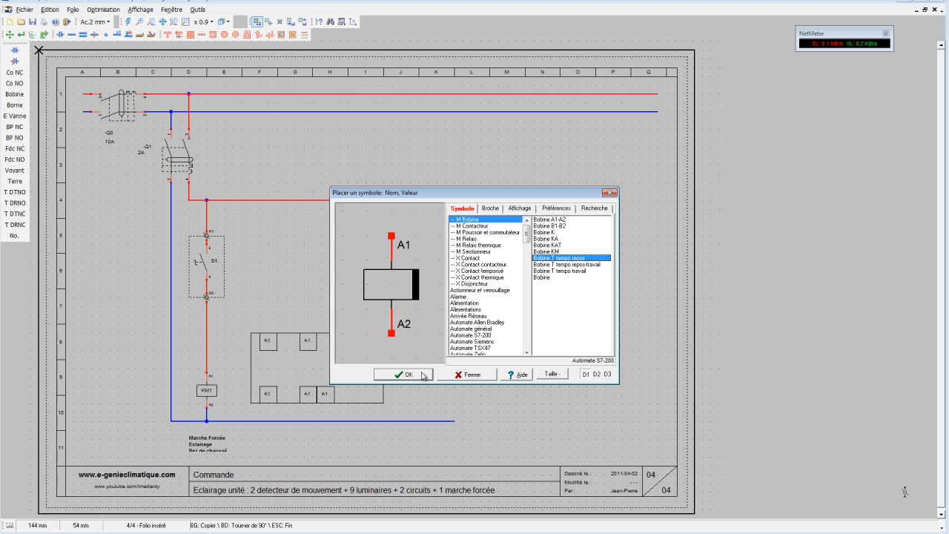
{"action": "left_click", "coordinate": [403, 375]}
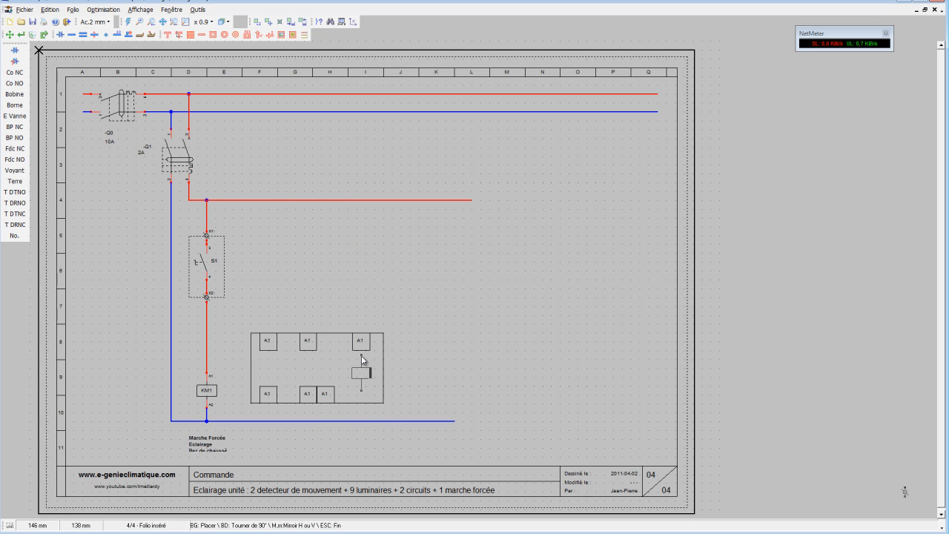
{"action": "left_click", "coordinate": [361, 356]}
Rename the timer coil inside the device rectangle as T1.
{"action": "left_click", "coordinate": [23, 35]}
{"action": "left_click", "coordinate": [362, 373]}
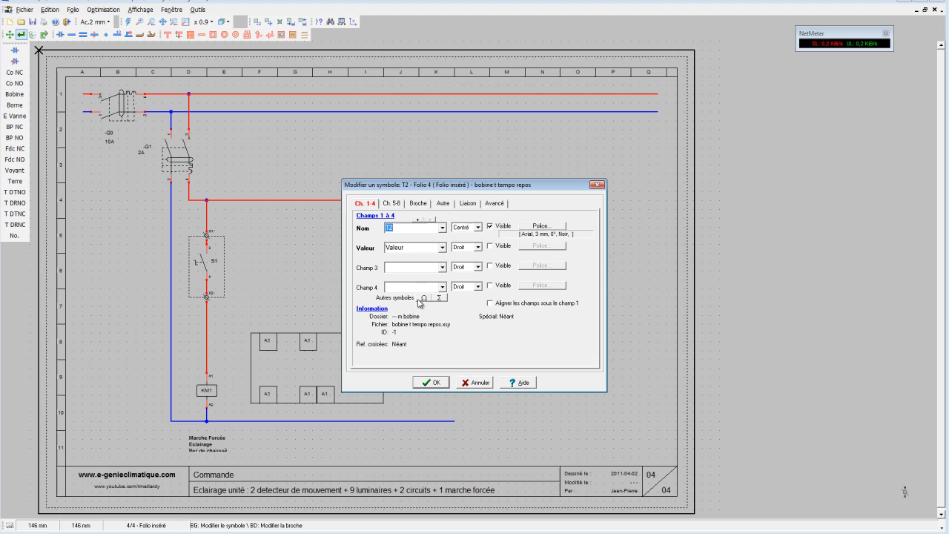
{"action": "left_click", "coordinate": [406, 230]}
{"action": "left_click", "coordinate": [441, 381]}
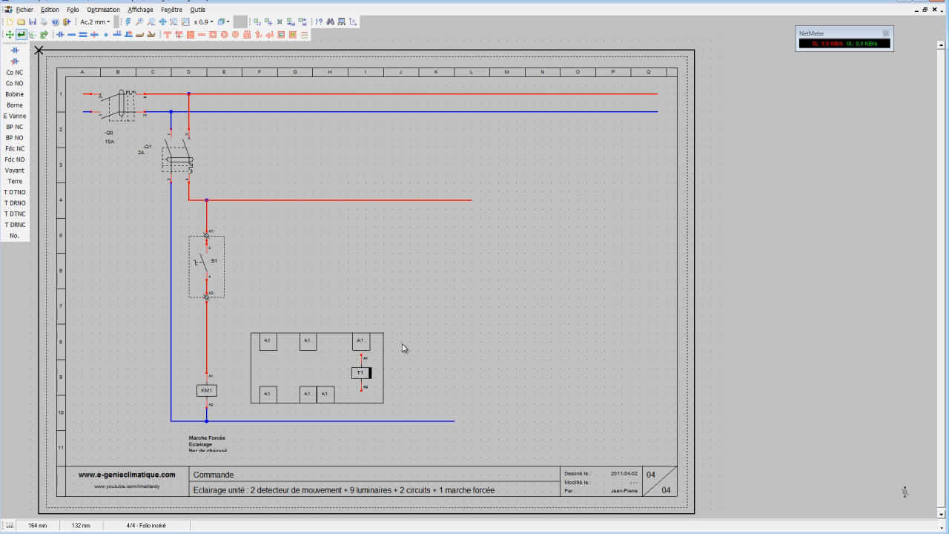
Place an RC Tempo repos NO timed contact between the upper and lower A1 squares left of the T1 coil.
{"action": "left_click", "coordinate": [14, 50]}
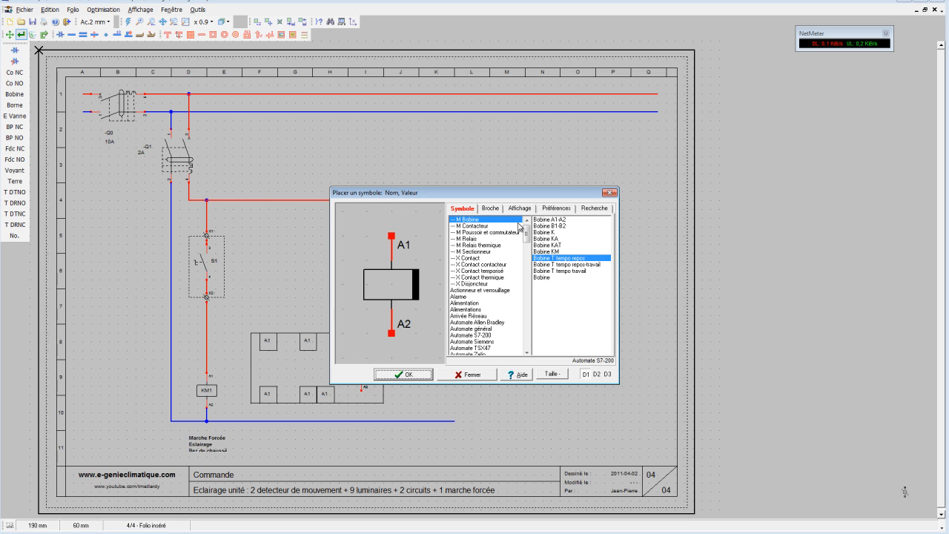
{"action": "left_click", "coordinate": [501, 271]}
{"action": "left_click", "coordinate": [580, 232]}
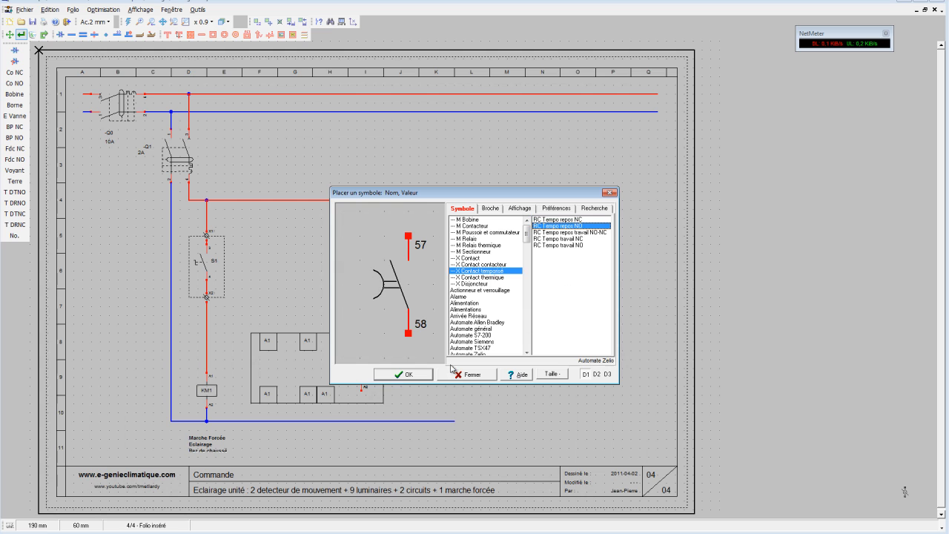
{"action": "left_click", "coordinate": [403, 374]}
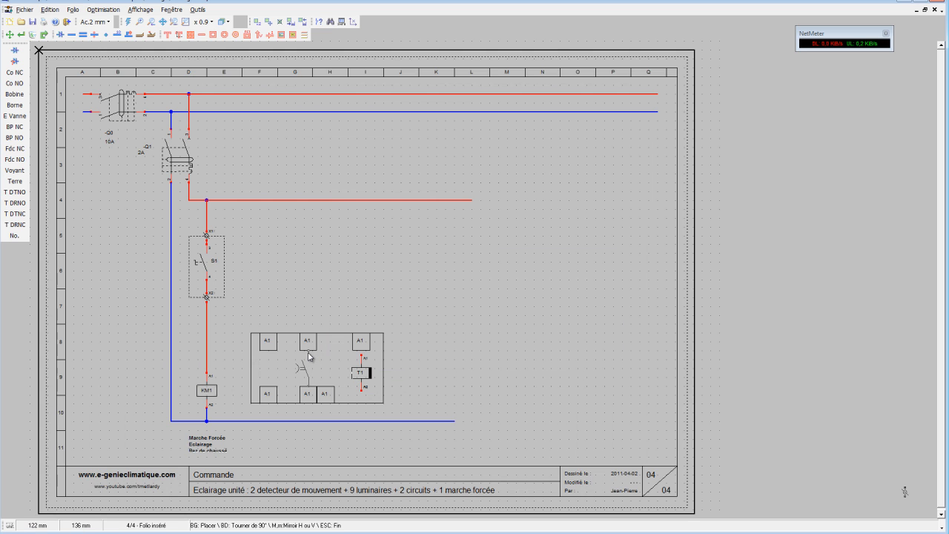
{"action": "left_click", "coordinate": [310, 356]}
Place an unnumbered RC Contact NC symbol between the timed contact and the T1 coil.
{"action": "left_click", "coordinate": [14, 50]}
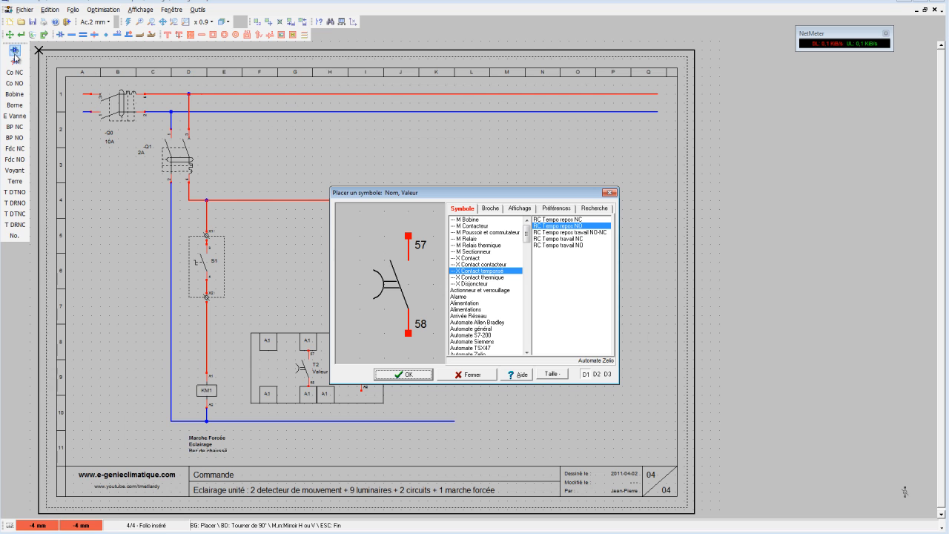
{"action": "left_click", "coordinate": [585, 220]}
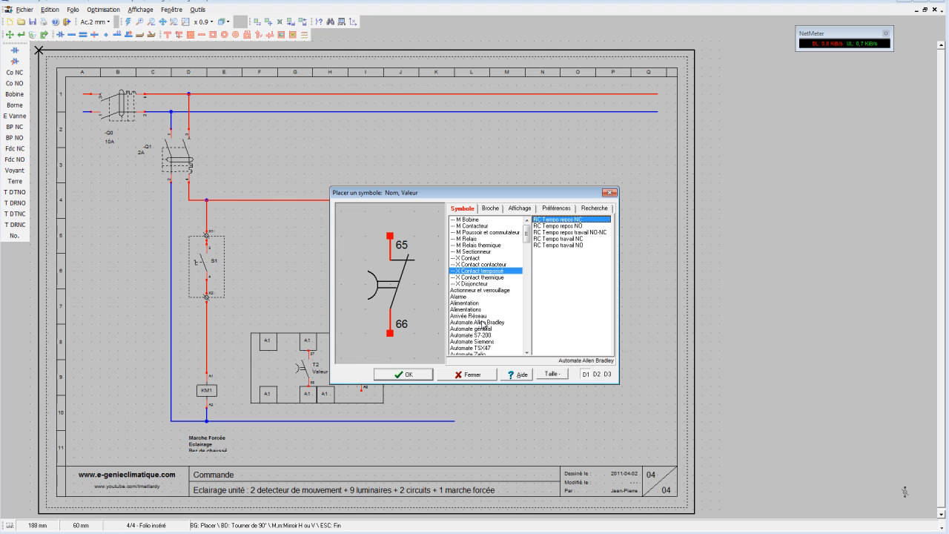
{"action": "left_click", "coordinate": [474, 226]}
{"action": "left_click", "coordinate": [475, 239]}
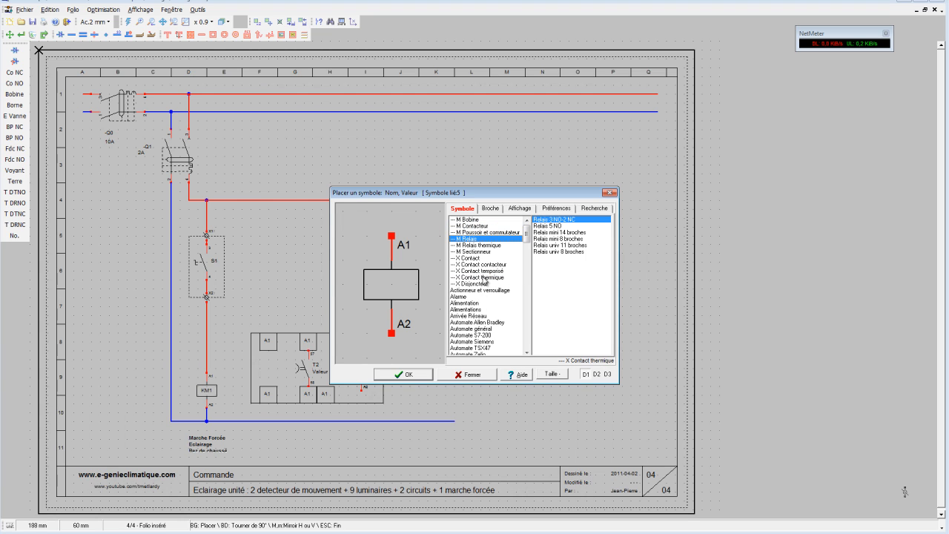
{"action": "left_click", "coordinate": [485, 258]}
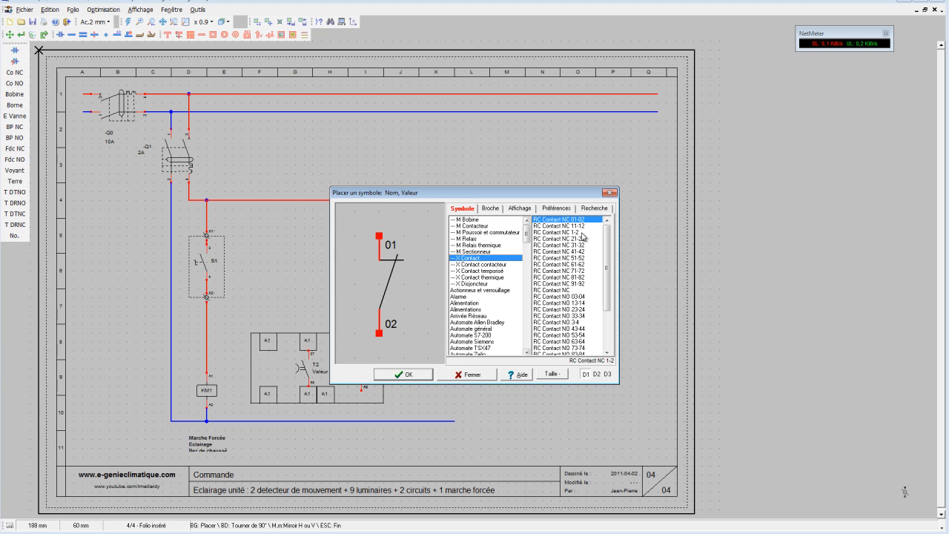
{"action": "left_click", "coordinate": [580, 233]}
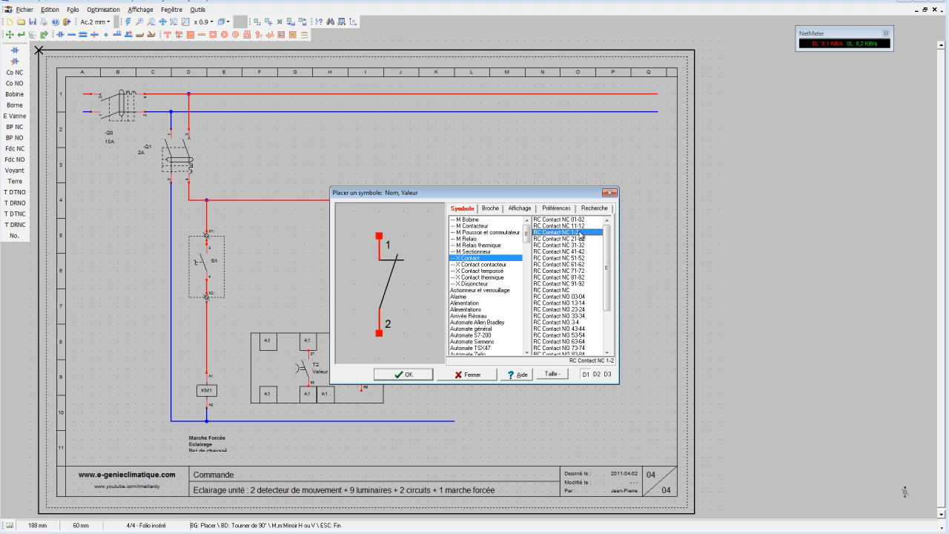
{"action": "left_click", "coordinate": [569, 290]}
{"action": "left_click", "coordinate": [422, 375]}
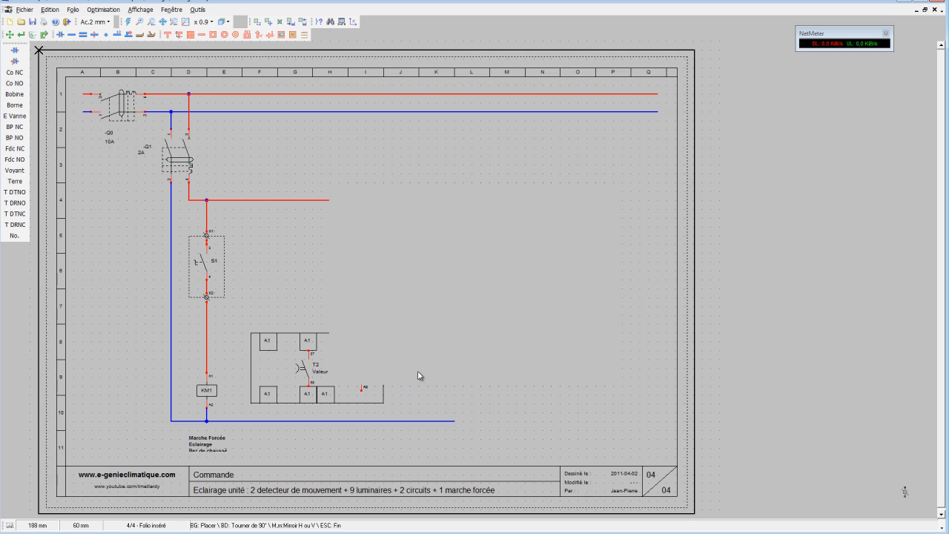
{"action": "left_click", "coordinate": [331, 357]}
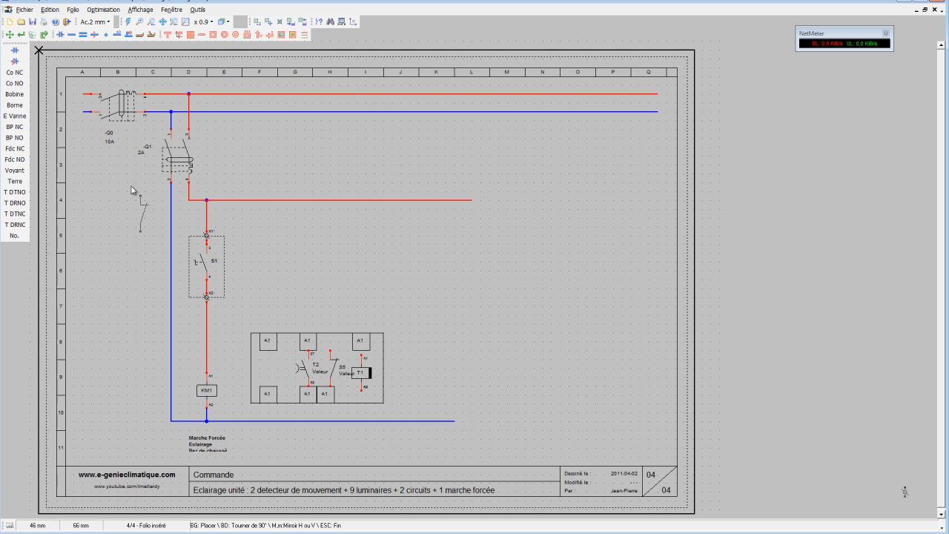
Hide the name and value labels of the normally open timed contact.
{"action": "left_click", "coordinate": [22, 35]}
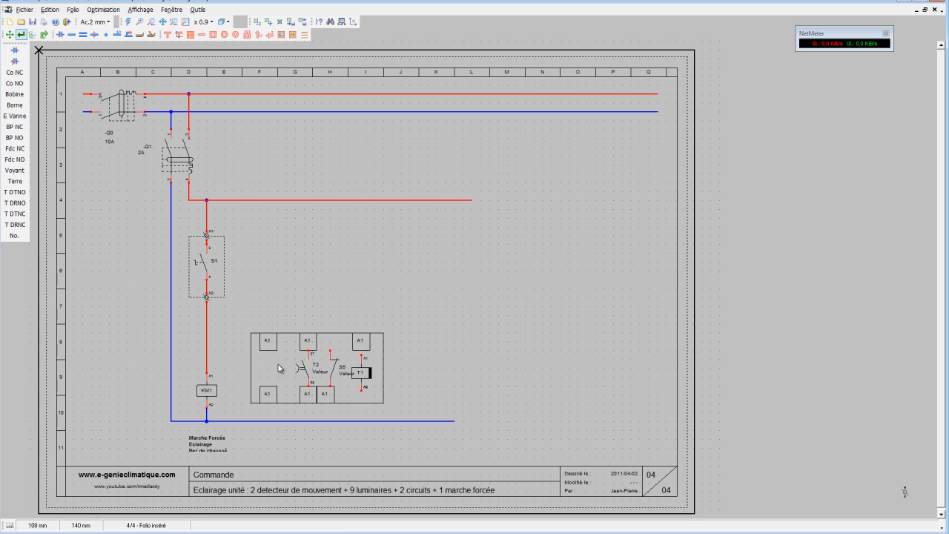
{"action": "left_click", "coordinate": [319, 374]}
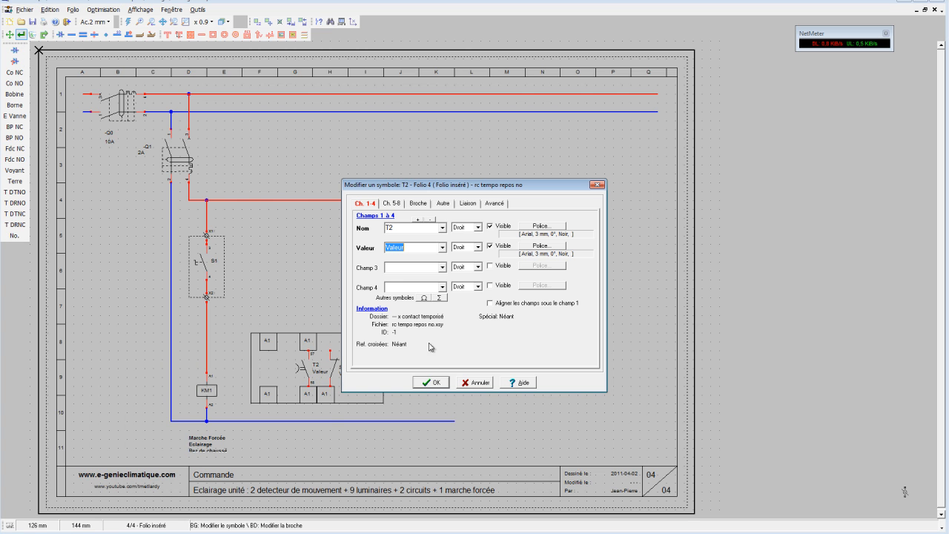
{"action": "left_click", "coordinate": [490, 226]}
{"action": "left_click", "coordinate": [489, 246]}
{"action": "left_click", "coordinate": [431, 382]}
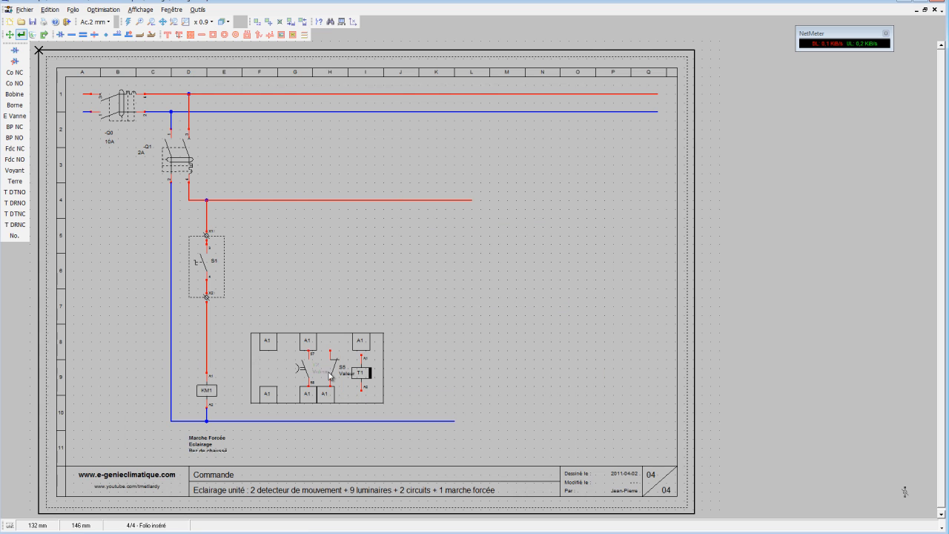
Hide the name and value labels of the normally closed contact beside the T1 coil.
{"action": "left_click", "coordinate": [337, 368]}
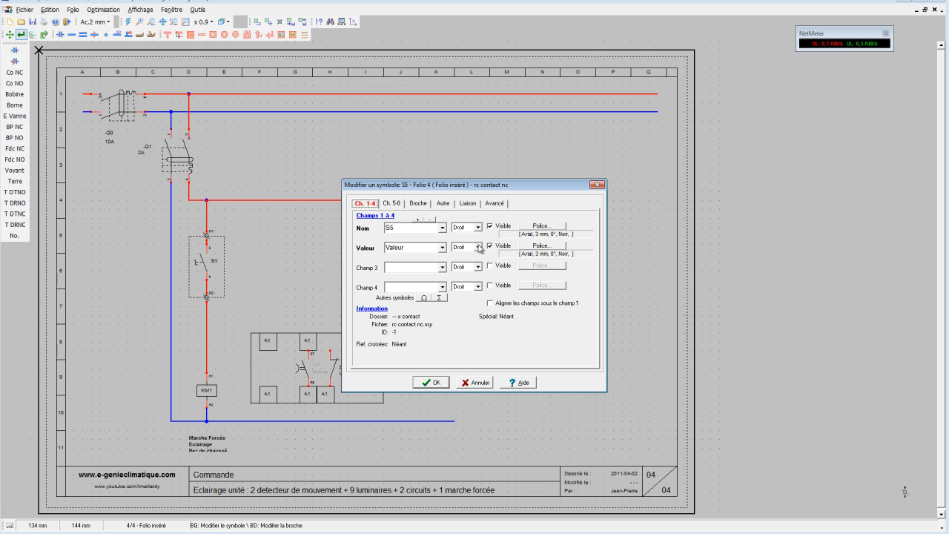
{"action": "left_click", "coordinate": [490, 226]}
{"action": "left_click", "coordinate": [490, 245]}
{"action": "left_click", "coordinate": [444, 381]}
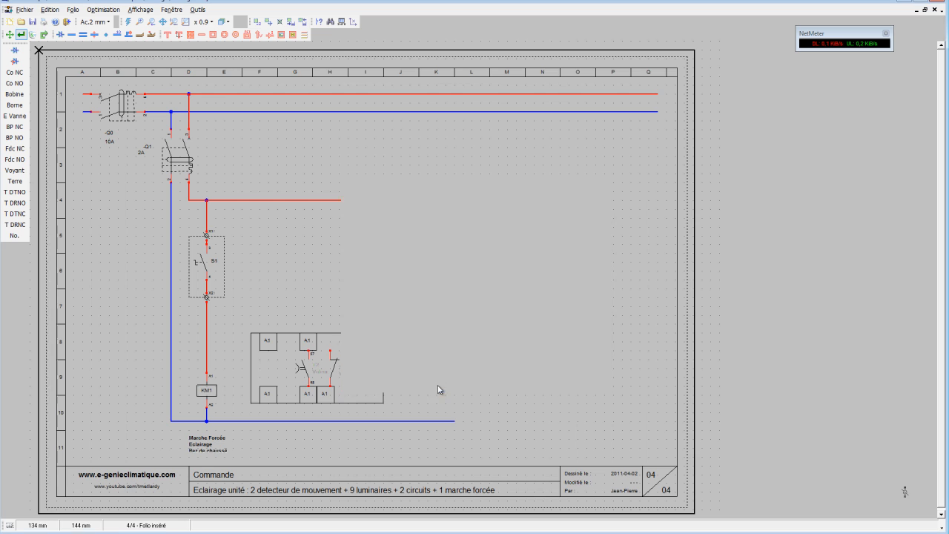
Set the grid snap to 0.5 mm and draw a horizontal line linking the timed contact to the normally closed contact.
{"action": "left_click", "coordinate": [201, 34]}
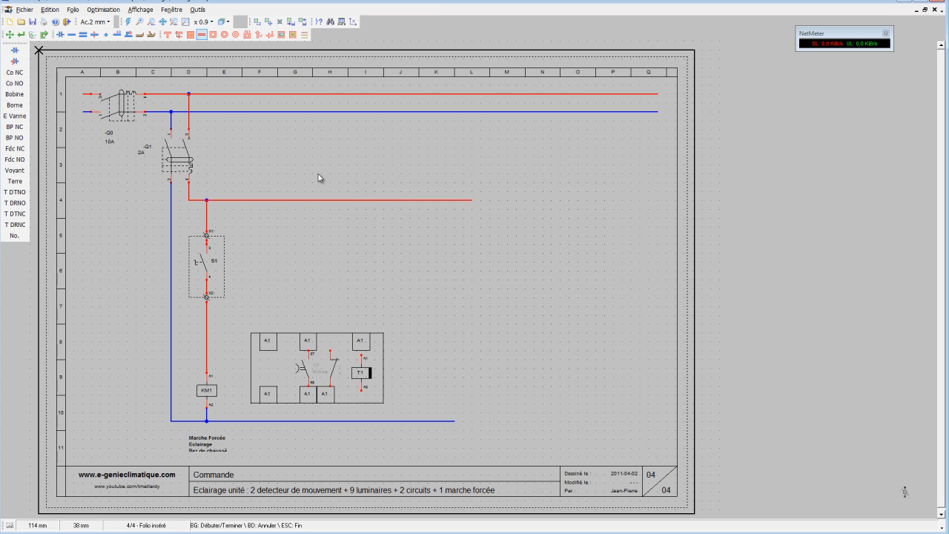
{"action": "scroll", "coordinate": [307, 373], "scroll_direction": "up", "scroll_amount": 2}
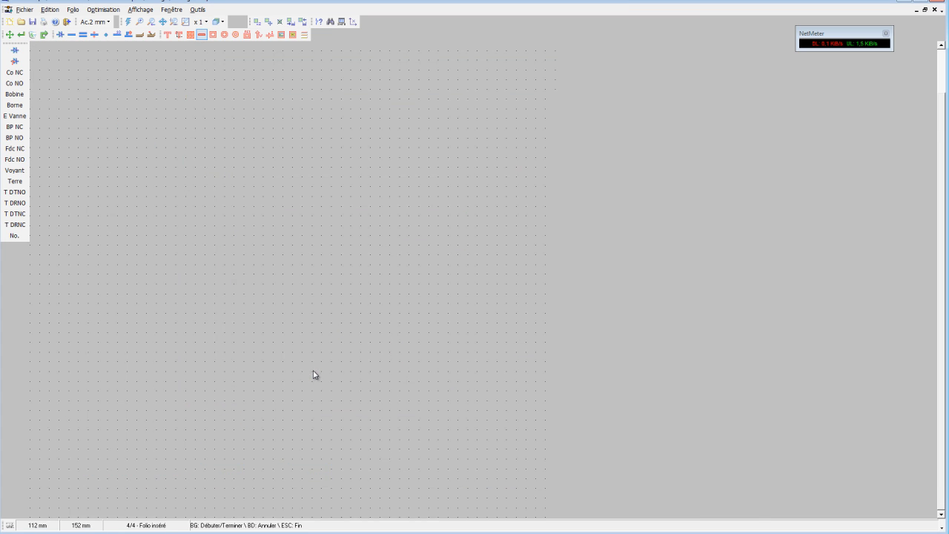
{"action": "scroll", "coordinate": [472, 296], "scroll_direction": "up", "scroll_amount": 1}
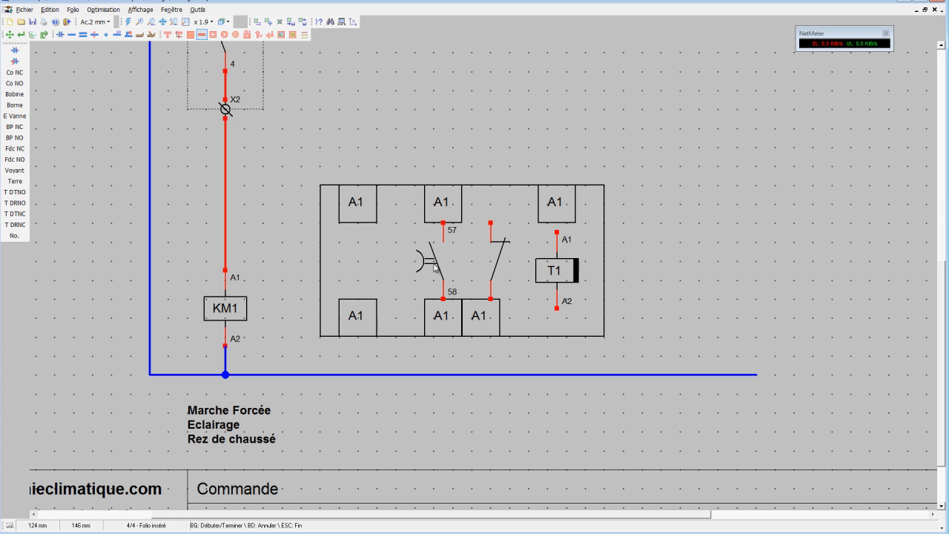
{"action": "left_click", "coordinate": [97, 22]}
{"action": "left_click", "coordinate": [97, 68]}
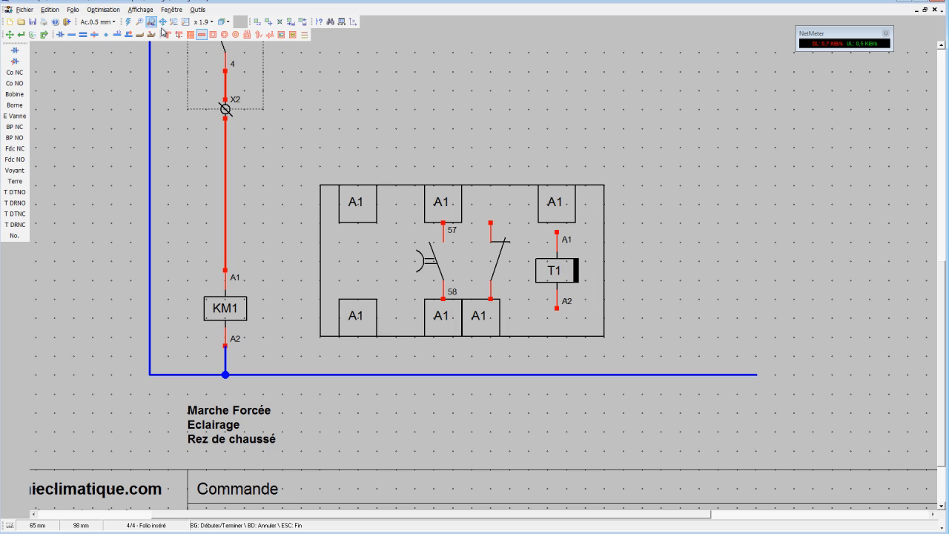
{"action": "left_click", "coordinate": [437, 261]}
{"action": "left_click", "coordinate": [498, 261]}
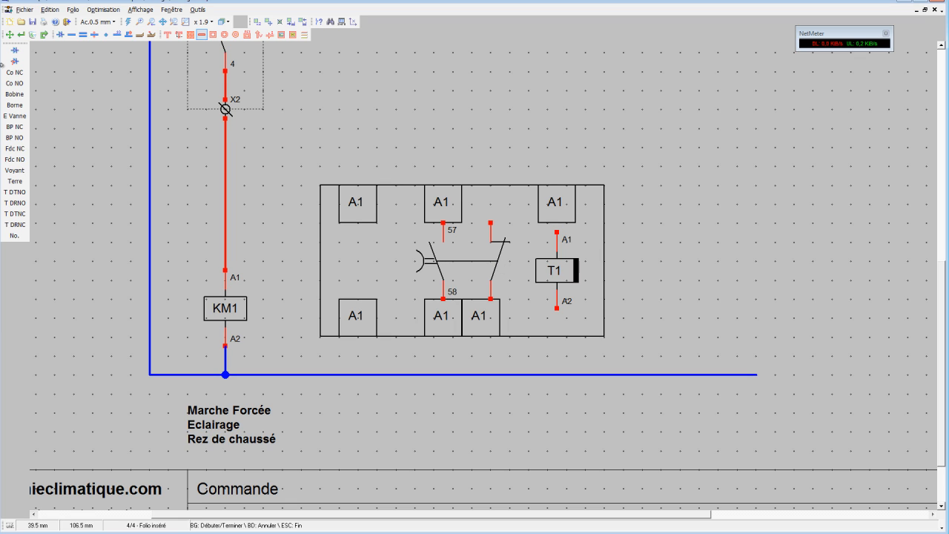
Change the style of the line linking the two contacts to Pointillé long.
{"action": "left_click", "coordinate": [21, 35]}
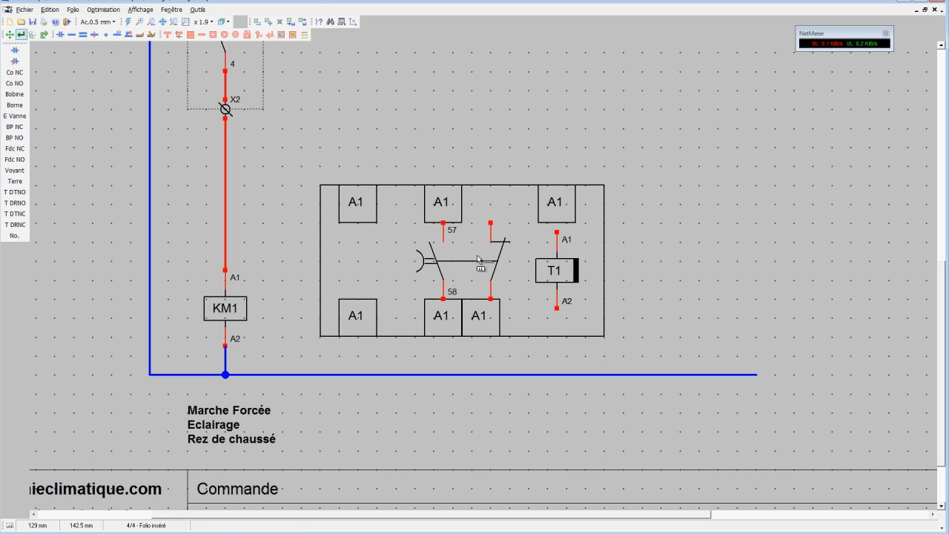
{"action": "left_click", "coordinate": [473, 261]}
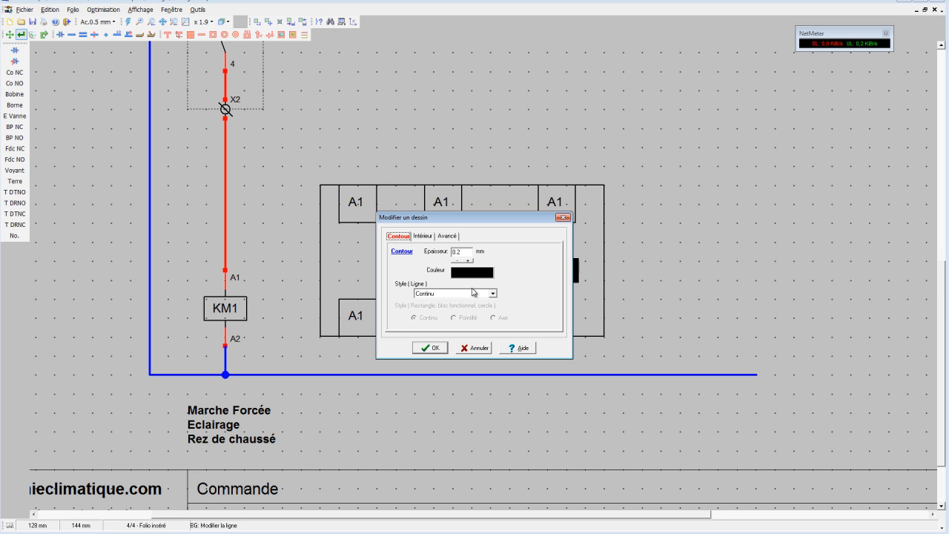
{"action": "left_click", "coordinate": [473, 293]}
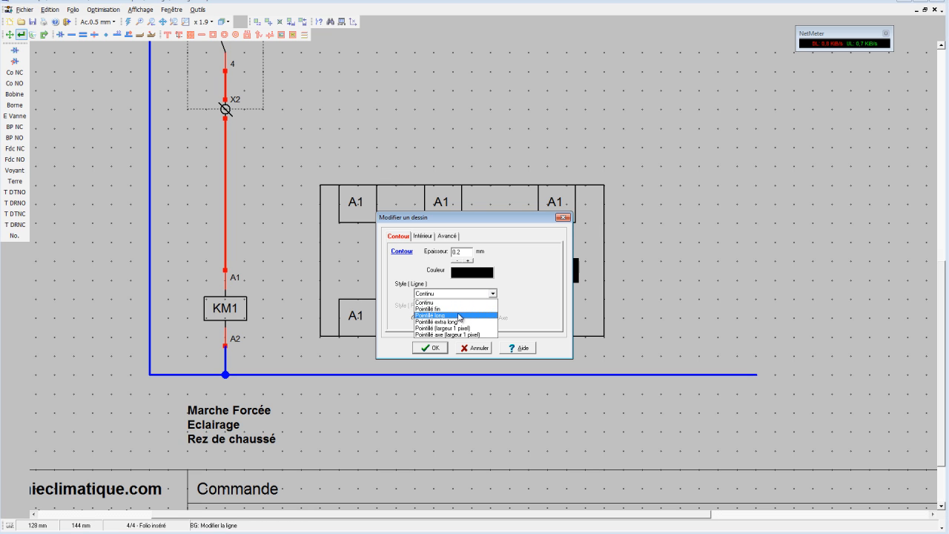
{"action": "left_click", "coordinate": [460, 316]}
{"action": "left_click", "coordinate": [435, 348]}
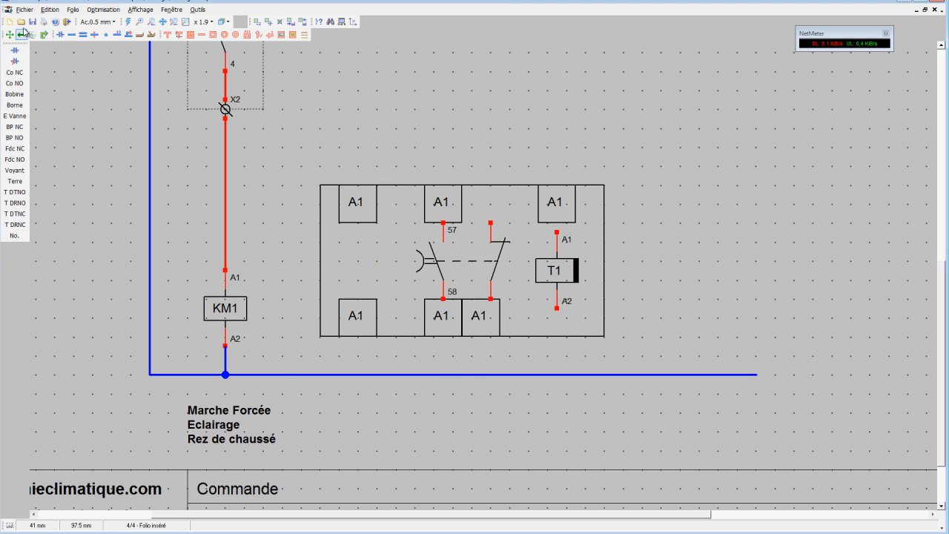
Extend the timer block's outline upward and move the upper terminals and both contacts up against its new upper edge.
{"action": "left_click", "coordinate": [9, 34]}
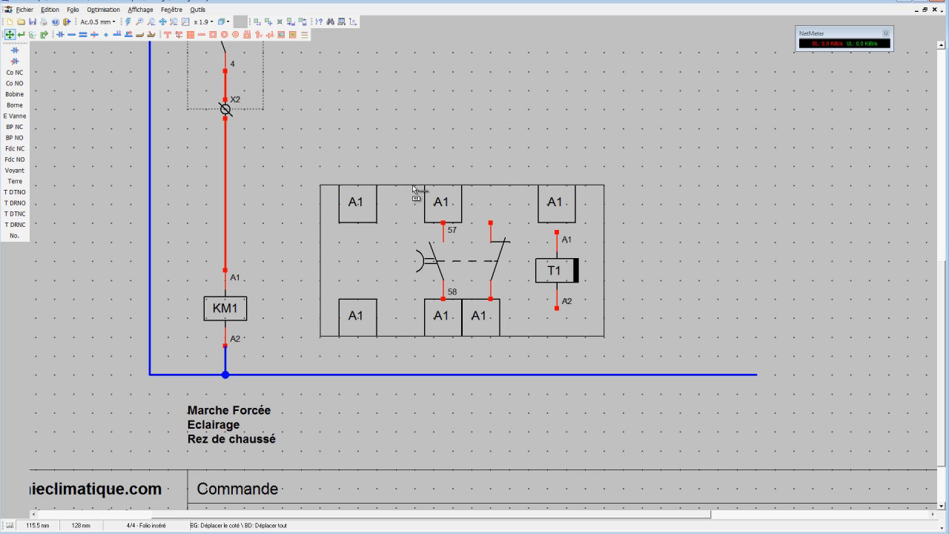
{"action": "left_click_drag", "start_coordinate": [413, 187], "coordinate": [421, 150]}
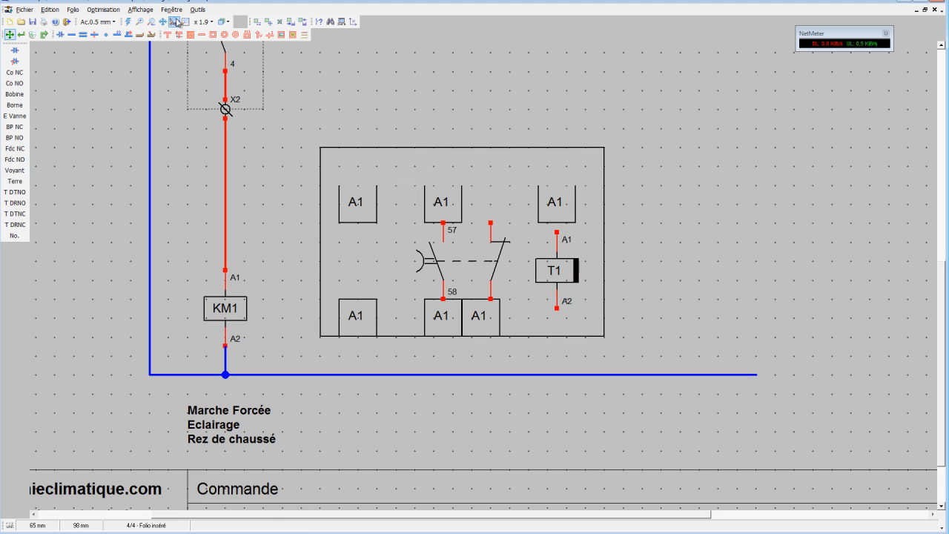
{"action": "left_click", "coordinate": [268, 22]}
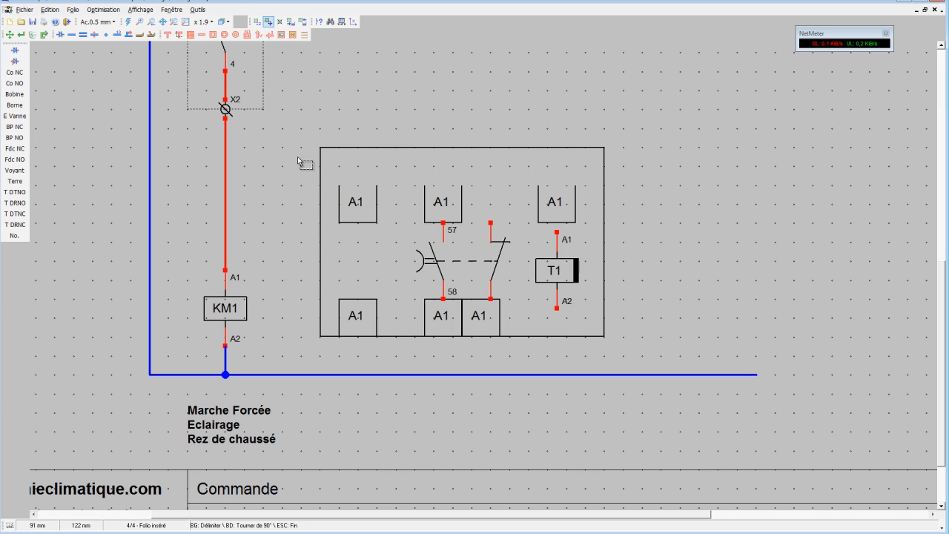
{"action": "left_click_drag", "start_coordinate": [298, 161], "coordinate": [588, 225]}
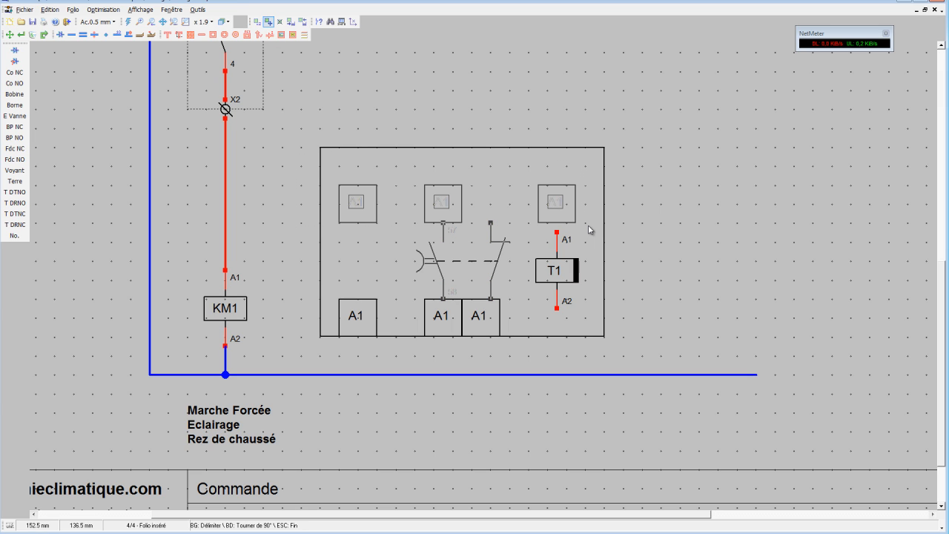
{"action": "left_click", "coordinate": [588, 225]}
{"action": "left_click_drag", "start_coordinate": [325, 168], "coordinate": [584, 225]}
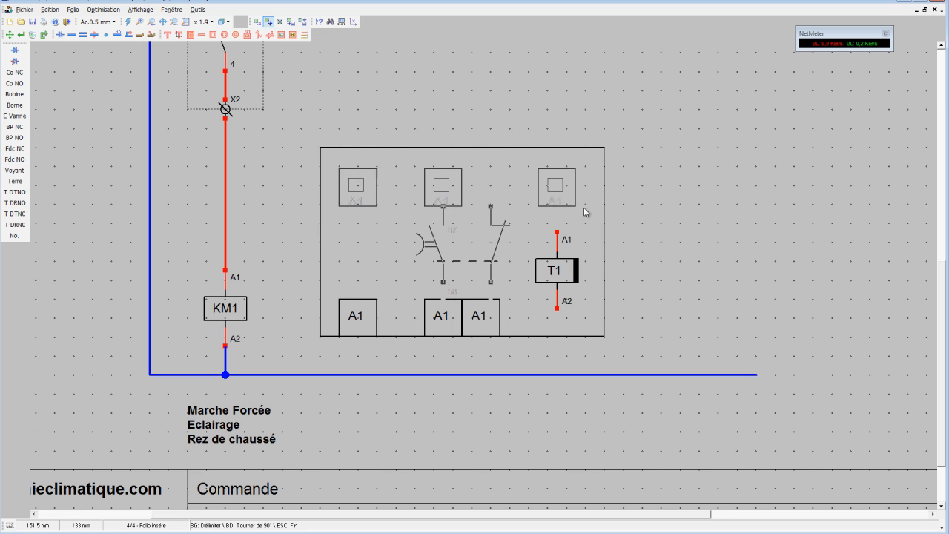
{"action": "left_click_drag", "start_coordinate": [586, 191], "coordinate": [574, 186]}
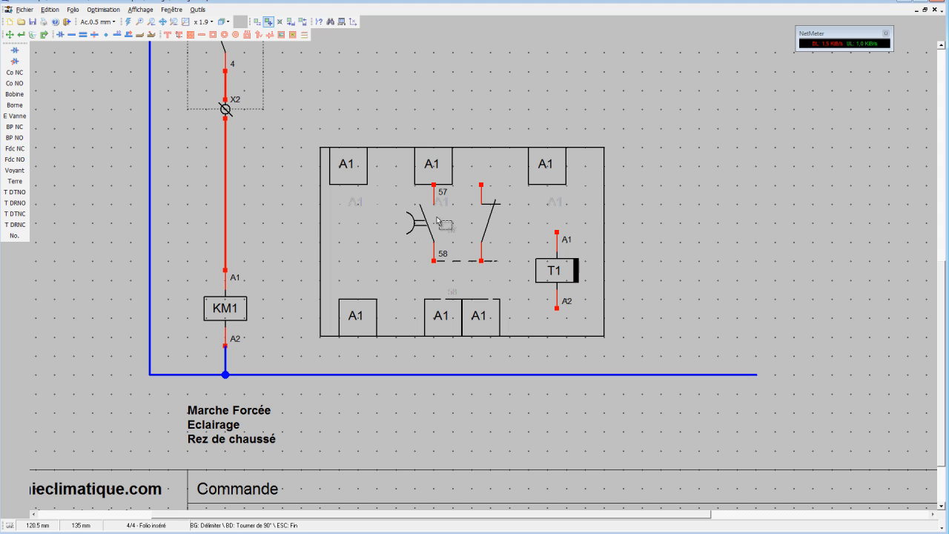
Set the grid snap to 2 mm and move the timed and normally closed contacts down so the dashed line links them.
{"action": "left_click", "coordinate": [10, 35]}
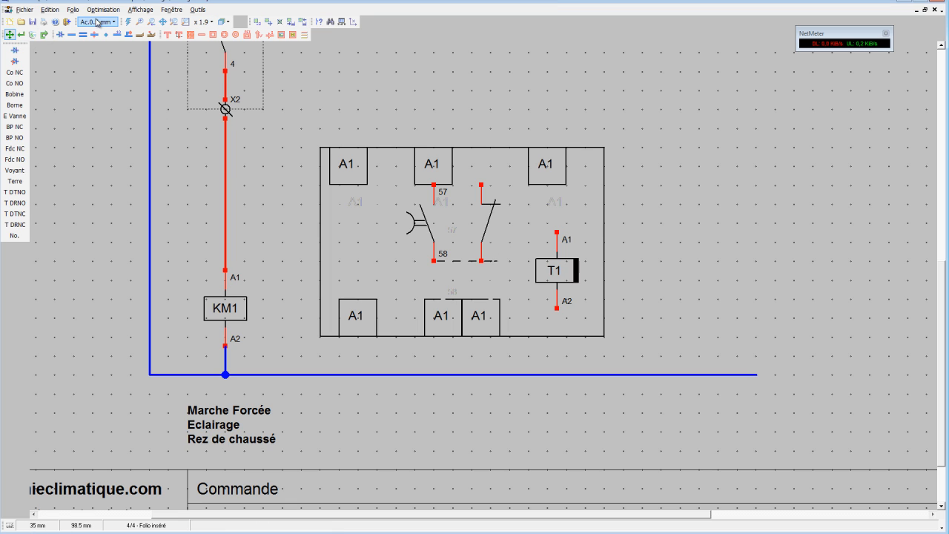
{"action": "left_click", "coordinate": [97, 21]}
{"action": "left_click", "coordinate": [105, 45]}
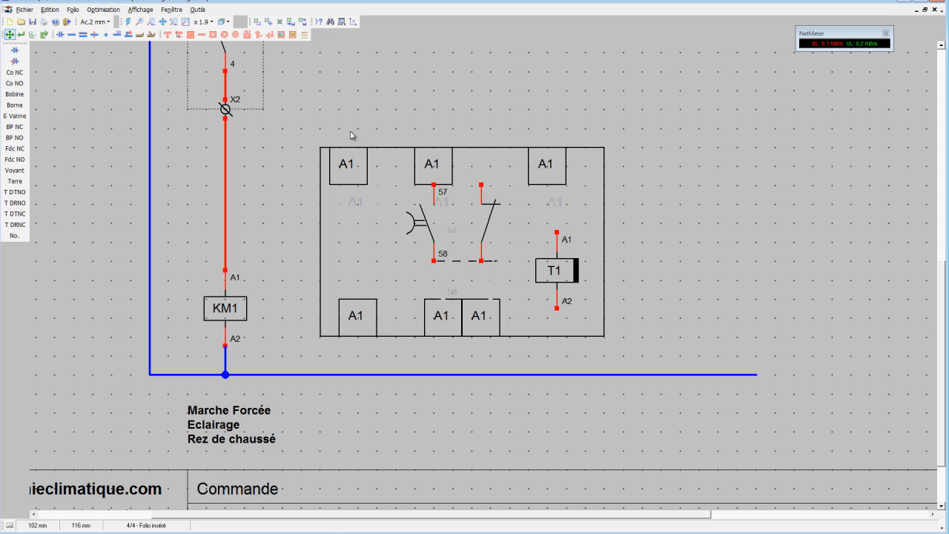
{"action": "left_click", "coordinate": [434, 235]}
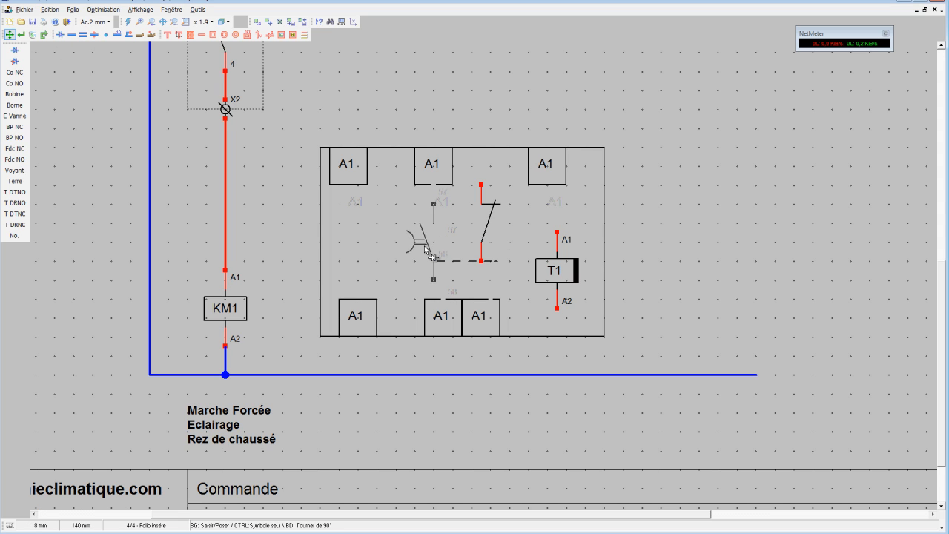
{"action": "left_click", "coordinate": [432, 243]}
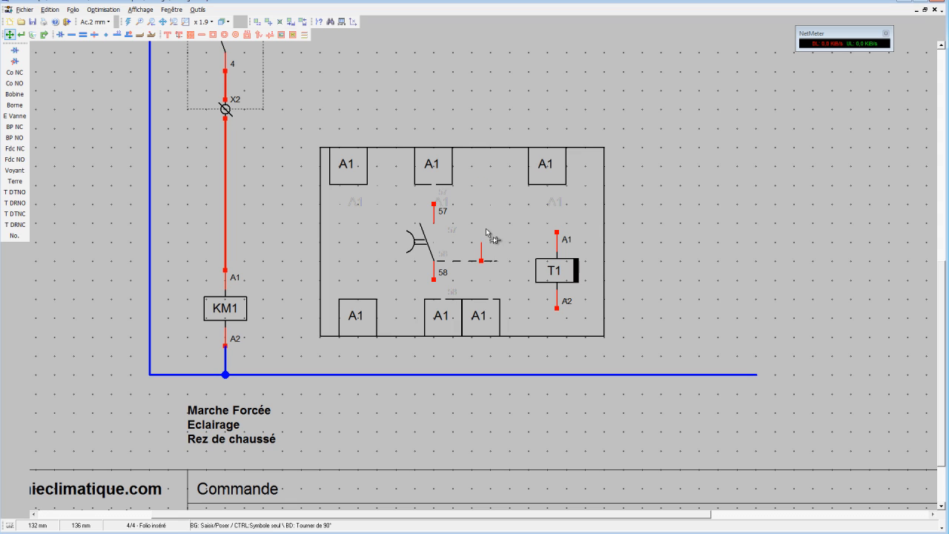
{"action": "left_click", "coordinate": [486, 230]}
{"action": "left_click", "coordinate": [489, 237]}
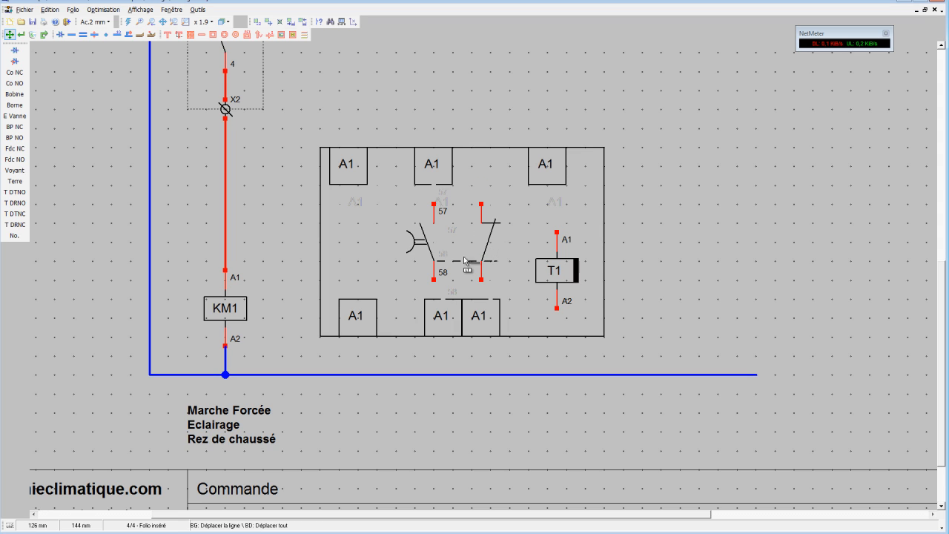
Hide the pin numbers of the normally open timed contact.
{"action": "left_click", "coordinate": [21, 34]}
{"action": "left_click", "coordinate": [439, 221]}
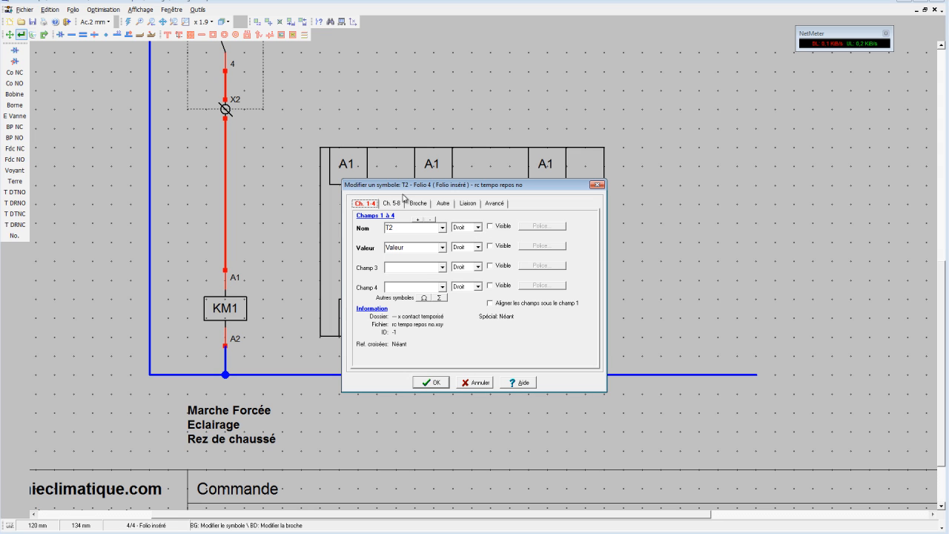
{"action": "left_click", "coordinate": [428, 204]}
{"action": "left_click", "coordinate": [371, 237]}
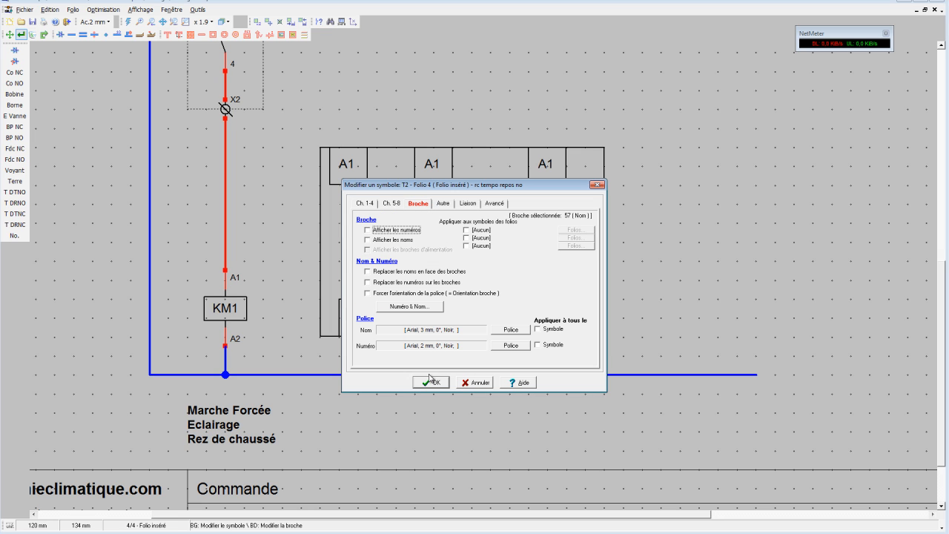
{"action": "left_click", "coordinate": [431, 383]}
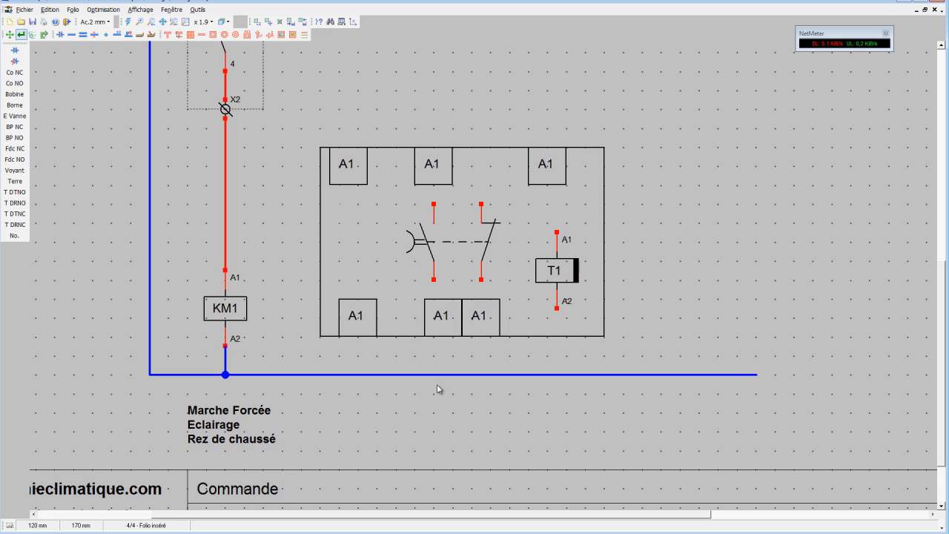
Draw lines joining the two contacts' upper pins and lower pins, and link the timed contact's lower pin to the terminal beneath it.
{"action": "left_click", "coordinate": [201, 35]}
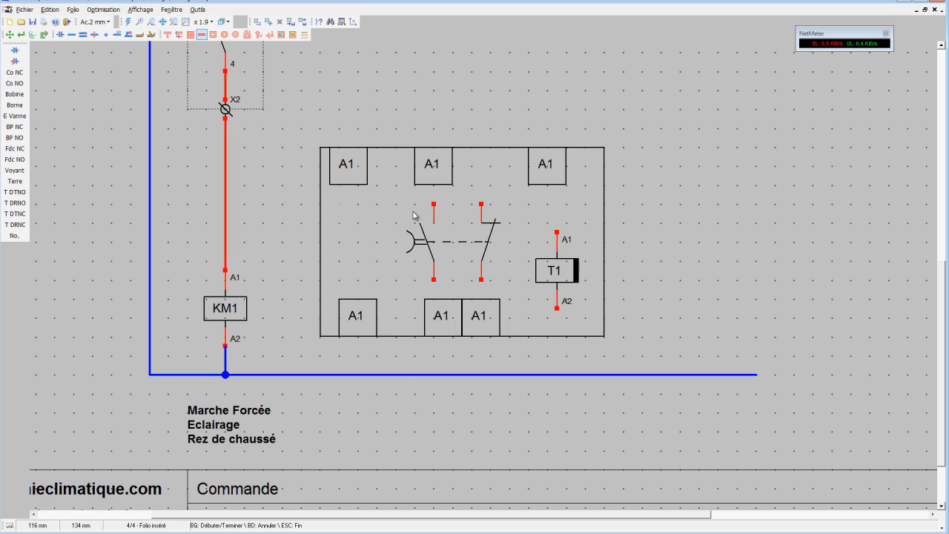
{"action": "left_click", "coordinate": [435, 204]}
{"action": "left_click", "coordinate": [481, 204]}
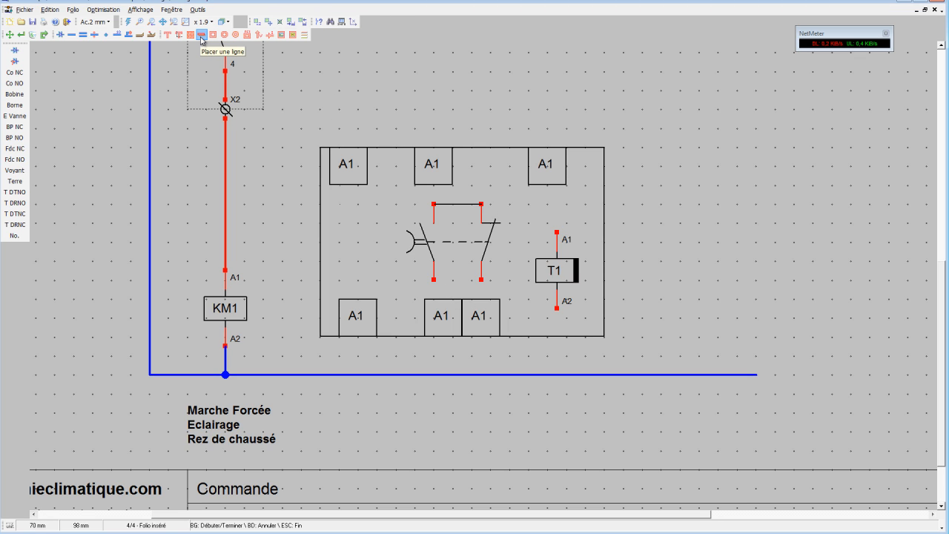
{"action": "left_click", "coordinate": [434, 279]}
{"action": "left_click", "coordinate": [481, 280]}
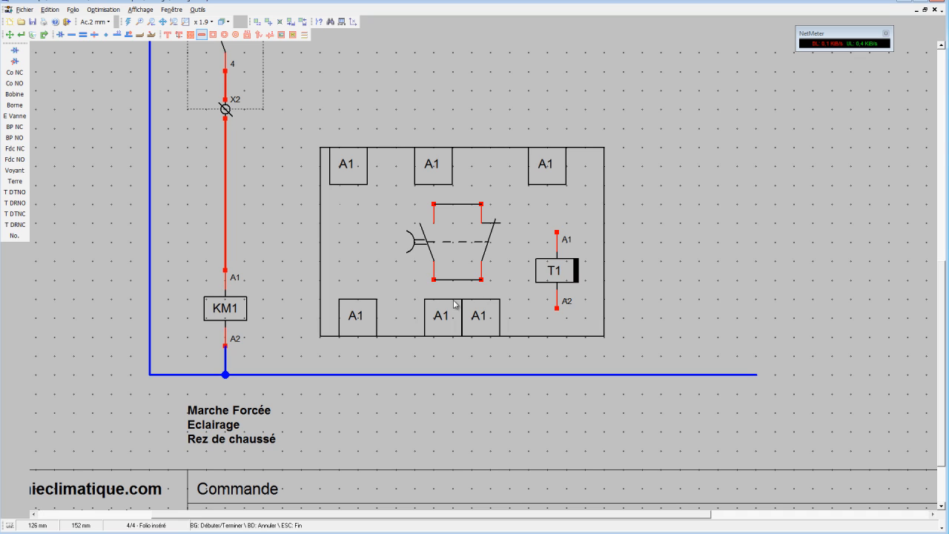
{"action": "left_click", "coordinate": [435, 280]}
{"action": "left_click", "coordinate": [434, 299]}
Delete the line between the contacts' lower pins, then link the normally closed contact to its lower terminal and the timed contact to its upper one.
{"action": "left_click", "coordinate": [32, 34]}
{"action": "left_click", "coordinate": [454, 280]}
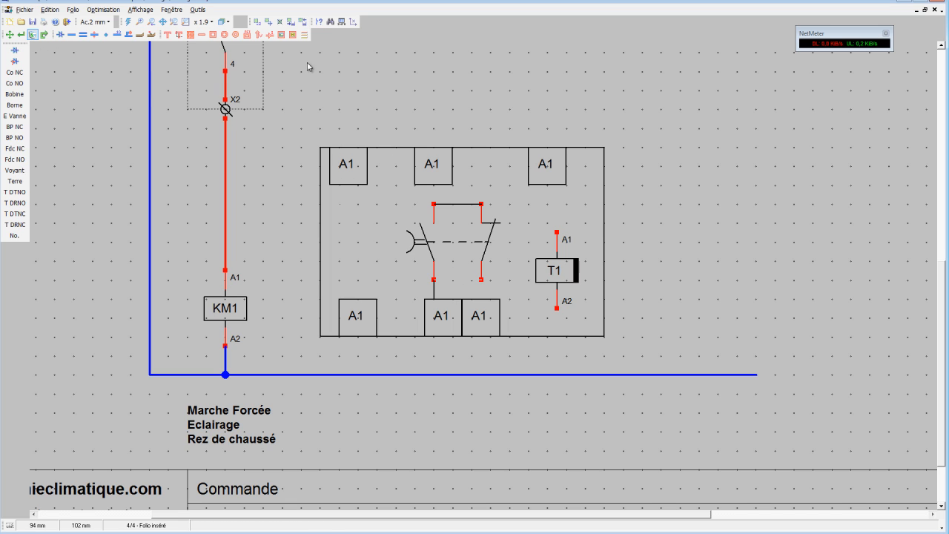
{"action": "left_click", "coordinate": [202, 34]}
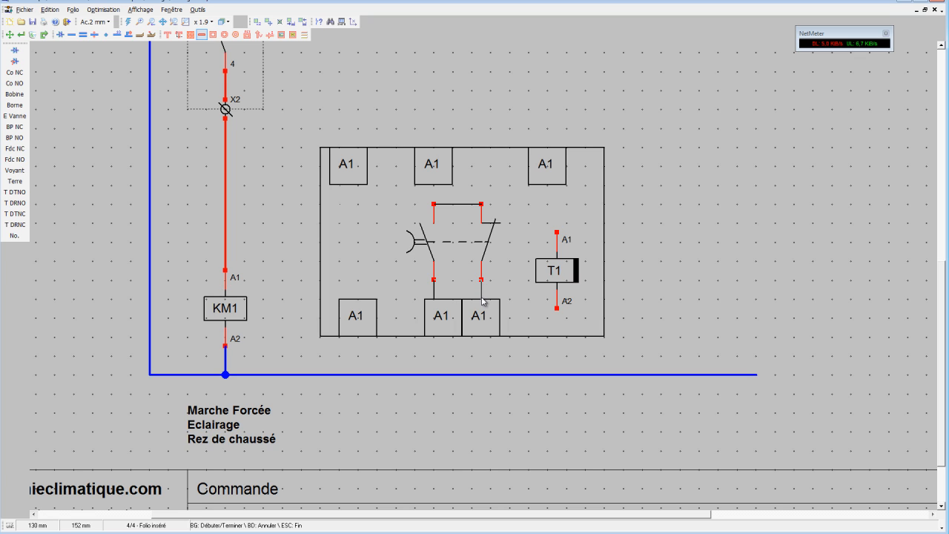
{"action": "left_click", "coordinate": [435, 187]}
Relabel the terminal above the timed contact as 15, the one below it as 18 and the one below the normally closed contact as 16.
{"action": "left_click", "coordinate": [22, 35]}
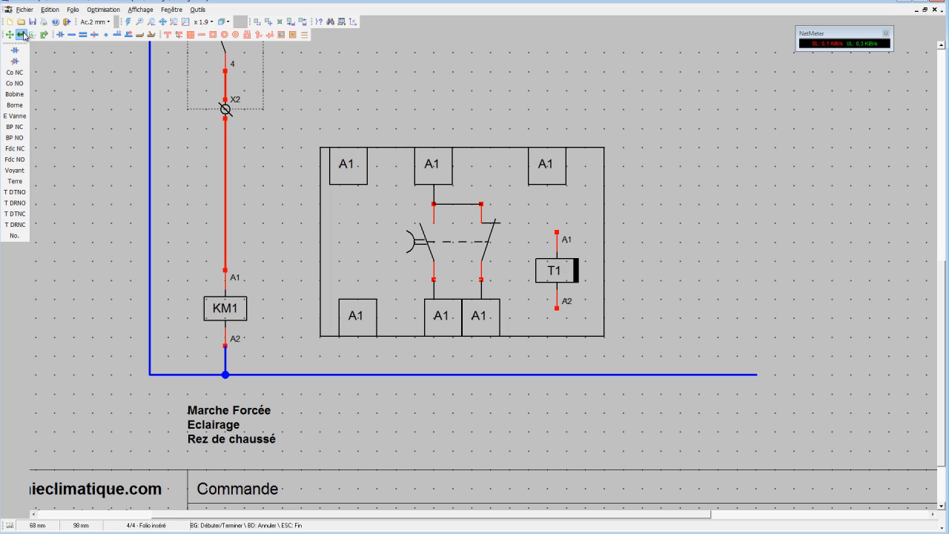
{"action": "left_click", "coordinate": [434, 167]}
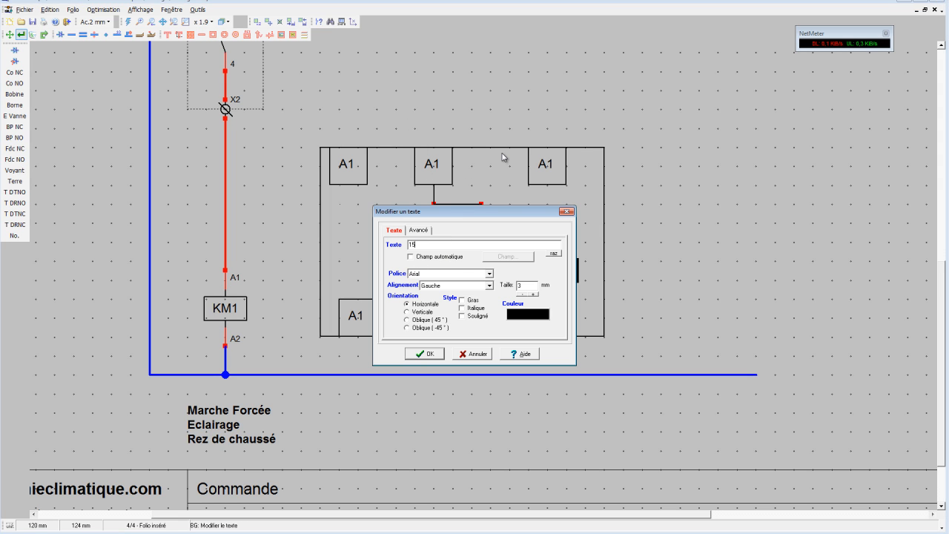
{"action": "left_click", "coordinate": [425, 353]}
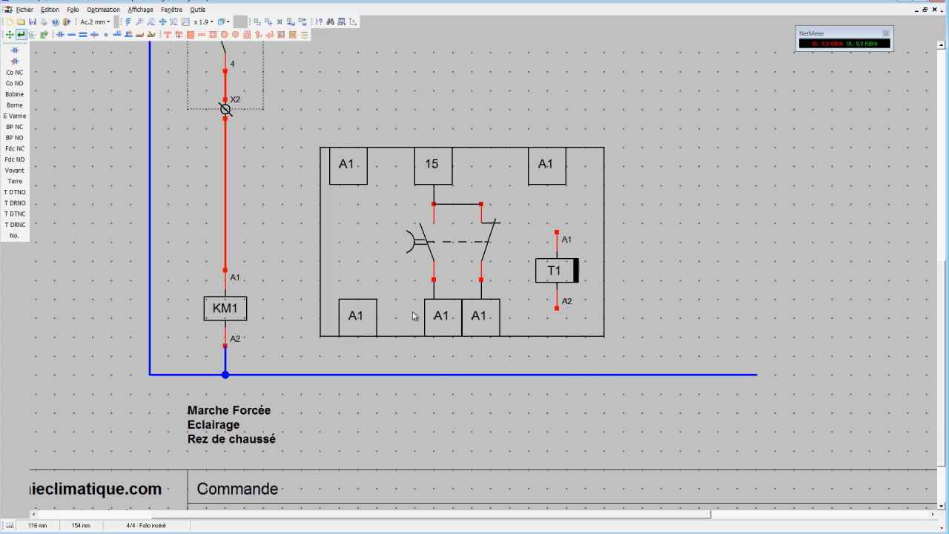
{"action": "double_click", "coordinate": [444, 317]}
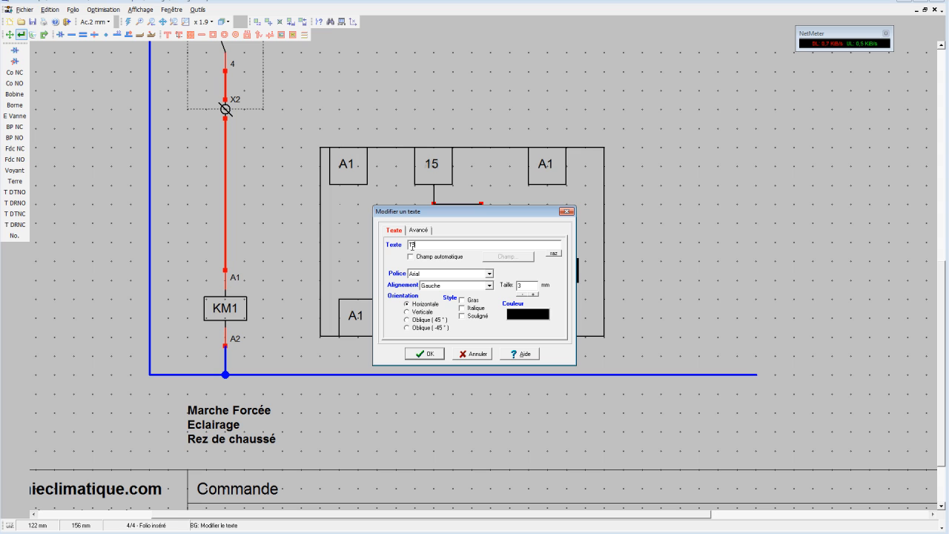
{"action": "left_click", "coordinate": [424, 353]}
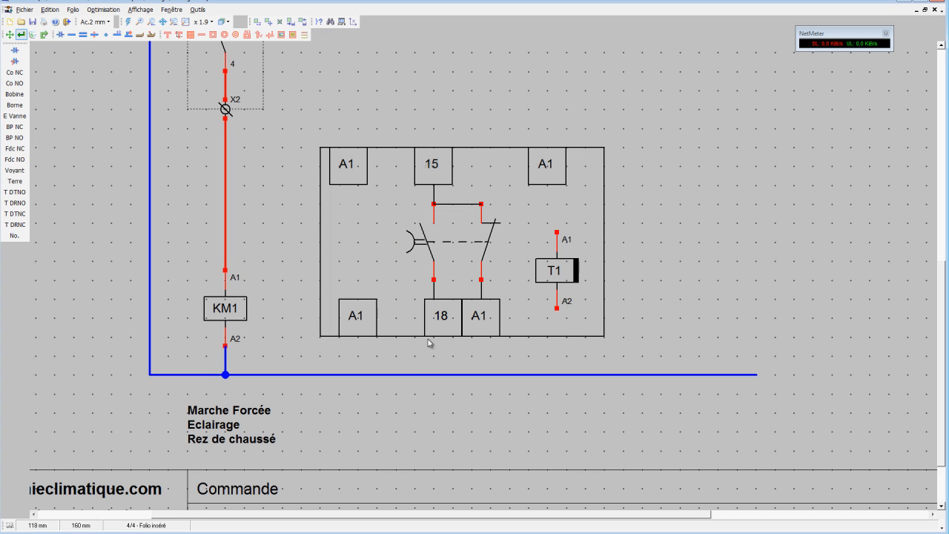
{"action": "double_click", "coordinate": [480, 319]}
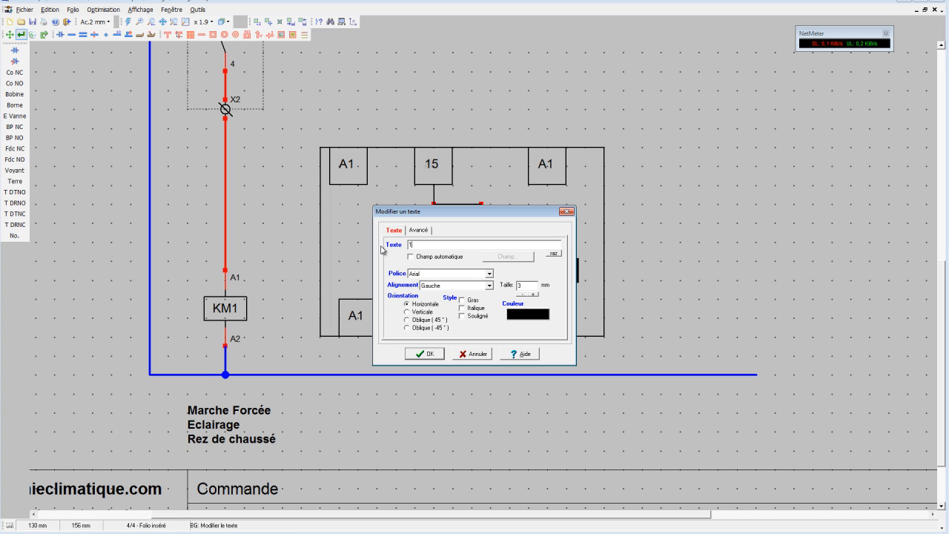
{"action": "type", "text": "16"}
{"action": "left_click", "coordinate": [421, 355]}
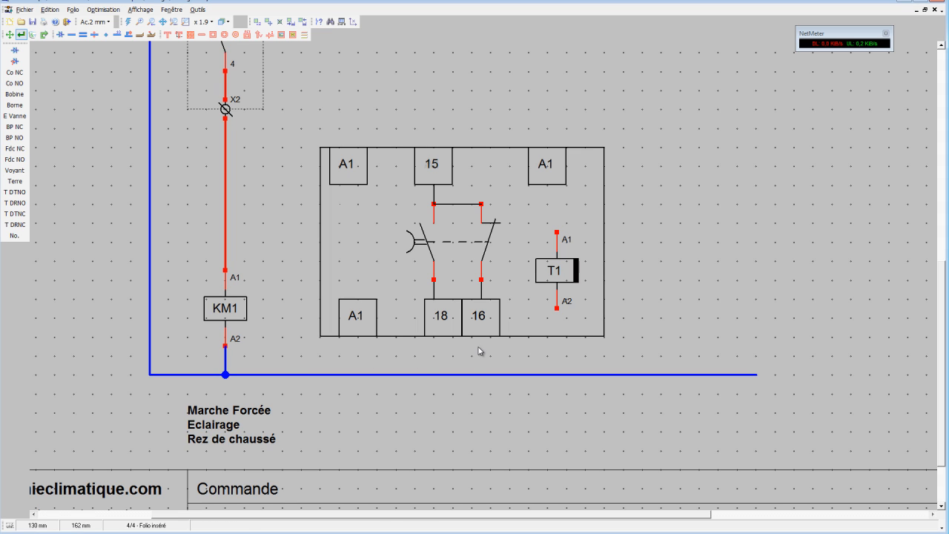
Relabel the block's lower-left terminal as A2 and its upper-right terminal as Y.
{"action": "double_click", "coordinate": [357, 318]}
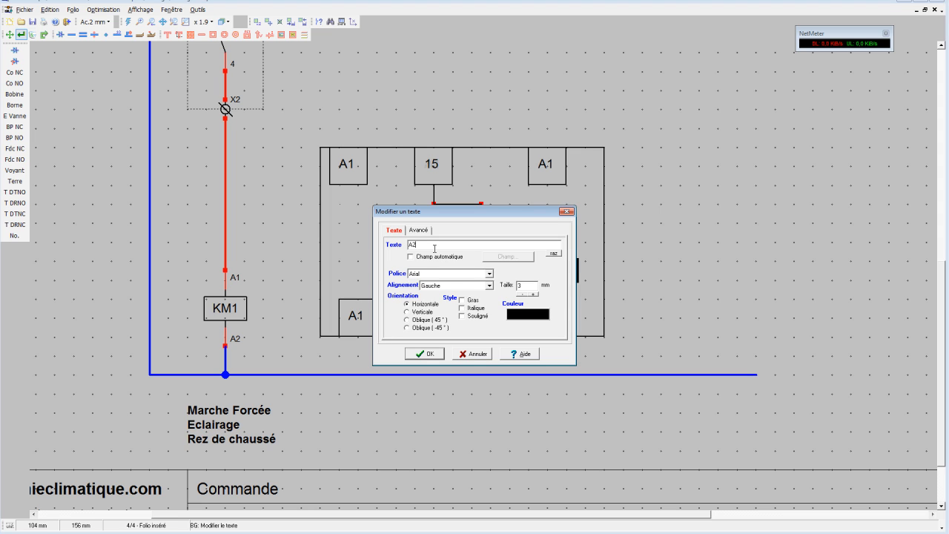
{"action": "type", "text": "A2"}
{"action": "left_click", "coordinate": [426, 355]}
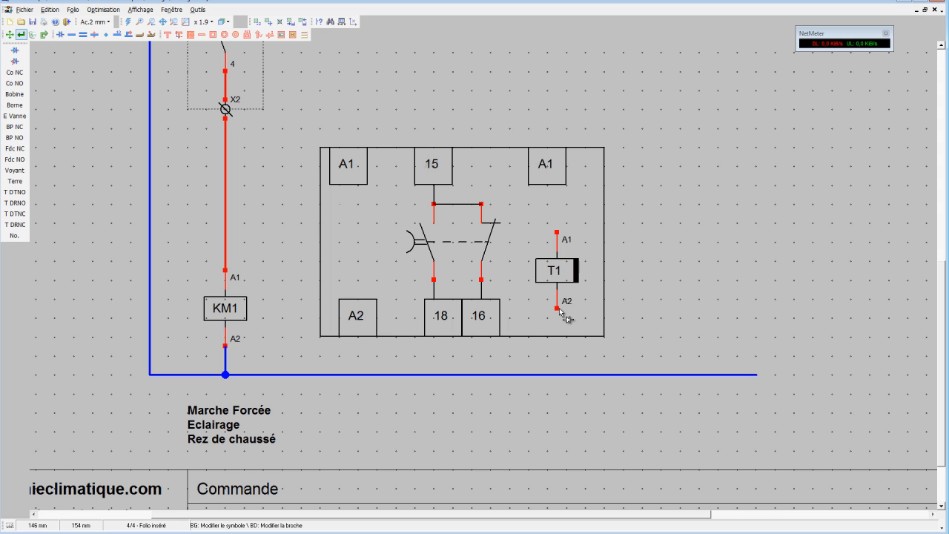
{"action": "double_click", "coordinate": [548, 166]}
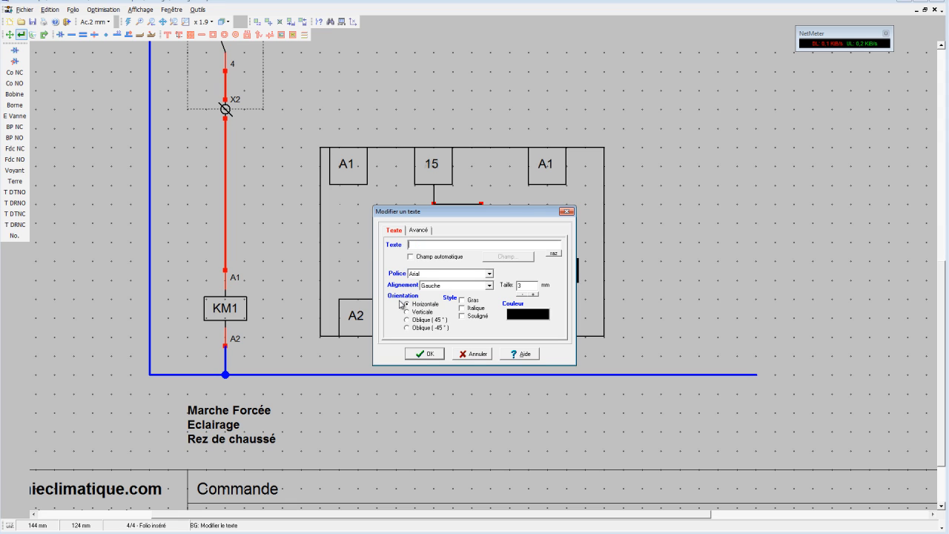
{"action": "left_click", "coordinate": [416, 354]}
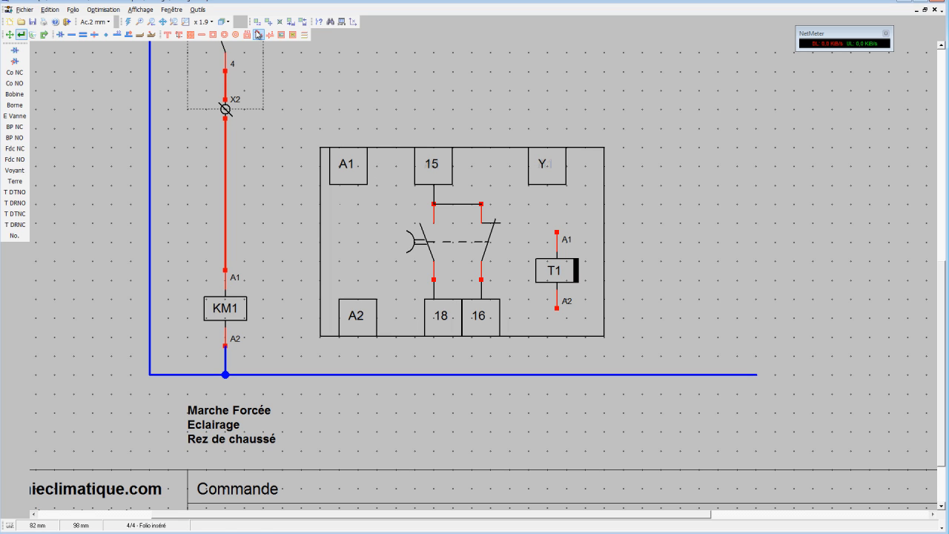
Set the grid snap to 1 mm and move the A1 terminal so it lines up vertically with the A2 terminal.
{"action": "left_click", "coordinate": [257, 22]}
{"action": "left_click_drag", "start_coordinate": [330, 280], "coordinate": [396, 347]}
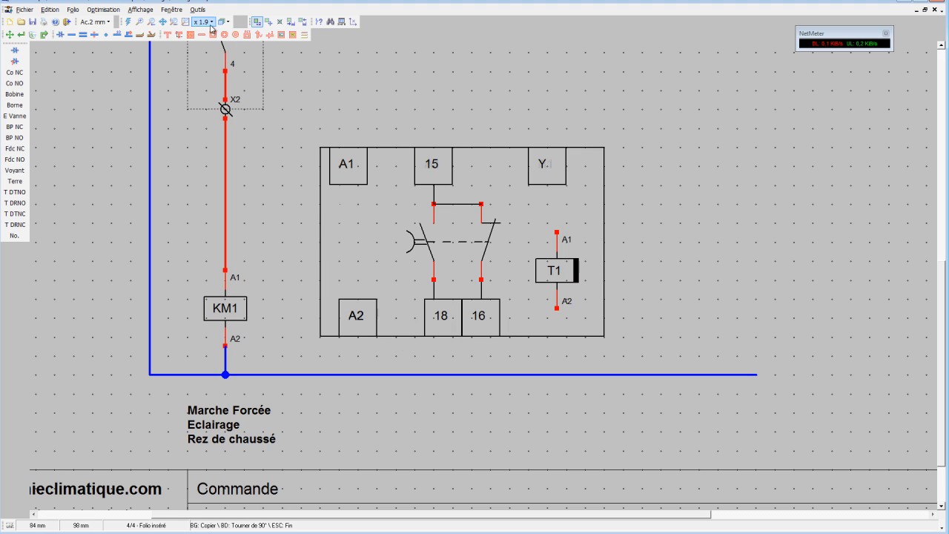
{"action": "left_click", "coordinate": [108, 21]}
{"action": "left_click", "coordinate": [110, 63]}
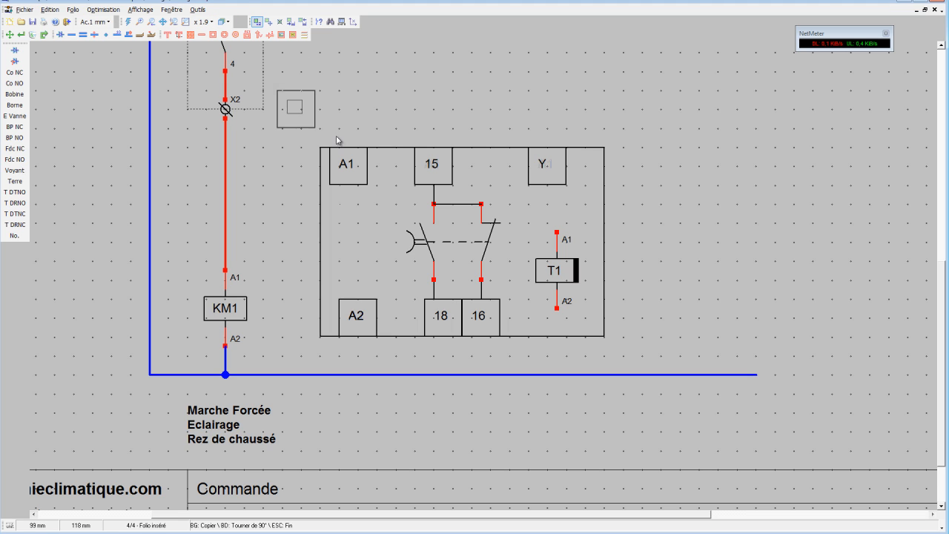
{"action": "left_click", "coordinate": [268, 22]}
{"action": "left_click_drag", "start_coordinate": [329, 135], "coordinate": [386, 204]}
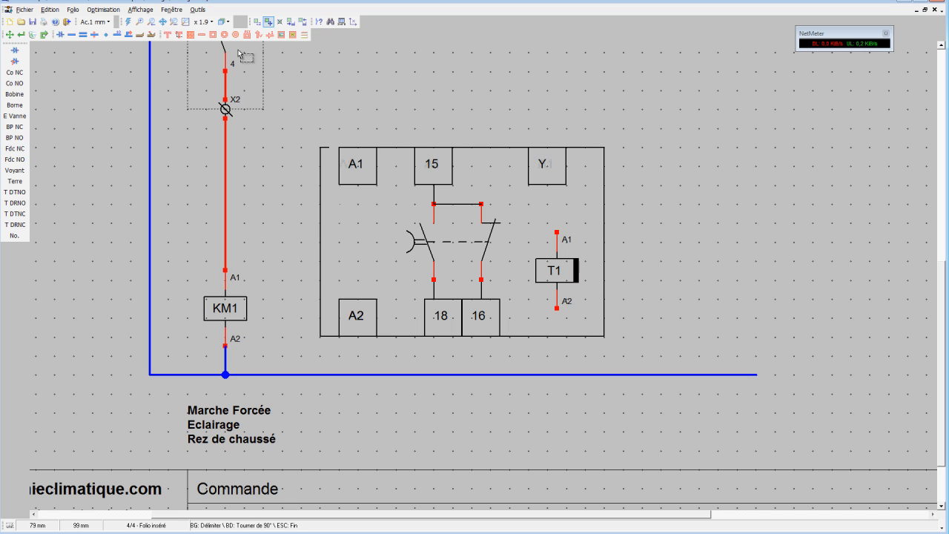
Add the text 30min inside the timer block, just below the T1 coil.
{"action": "left_click", "coordinate": [179, 34]}
{"action": "left_click", "coordinate": [368, 152]}
{"action": "key", "text": "ctrl+a"}
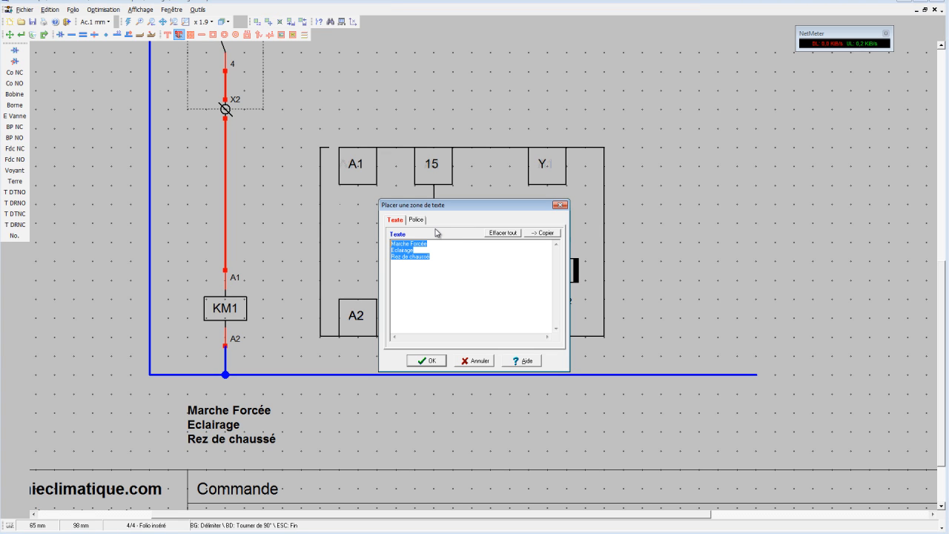
{"action": "type", "text": "30min"}
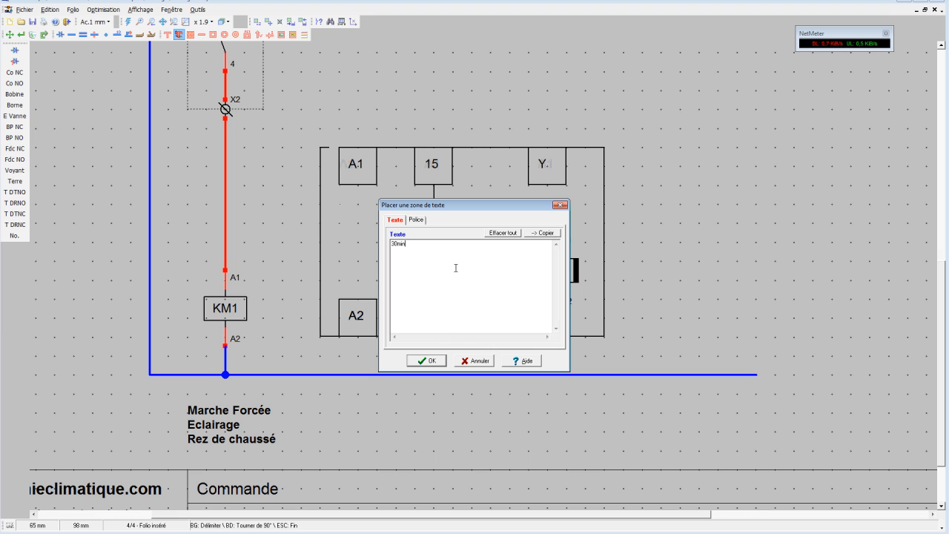
{"action": "left_click", "coordinate": [416, 220]}
{"action": "left_click", "coordinate": [525, 260]}
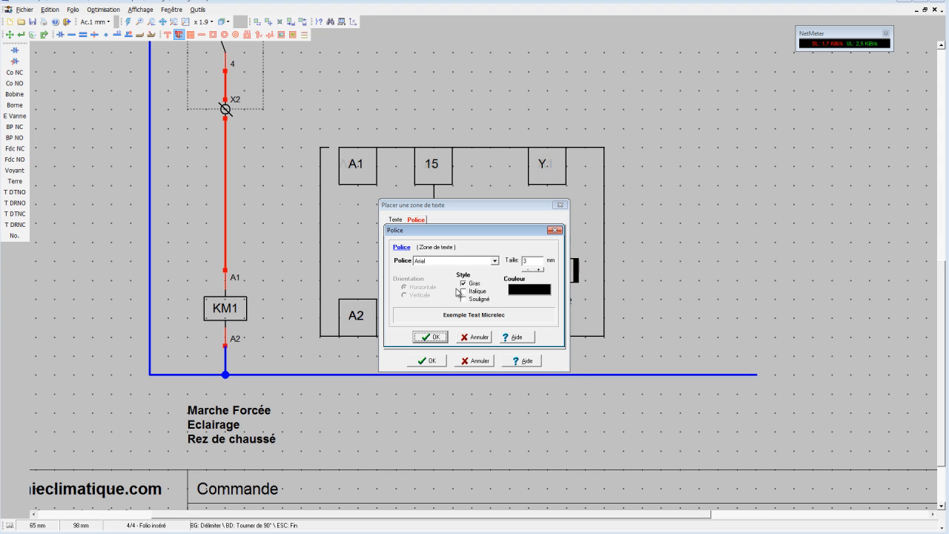
{"action": "left_click", "coordinate": [430, 337]}
{"action": "left_click", "coordinate": [427, 360]}
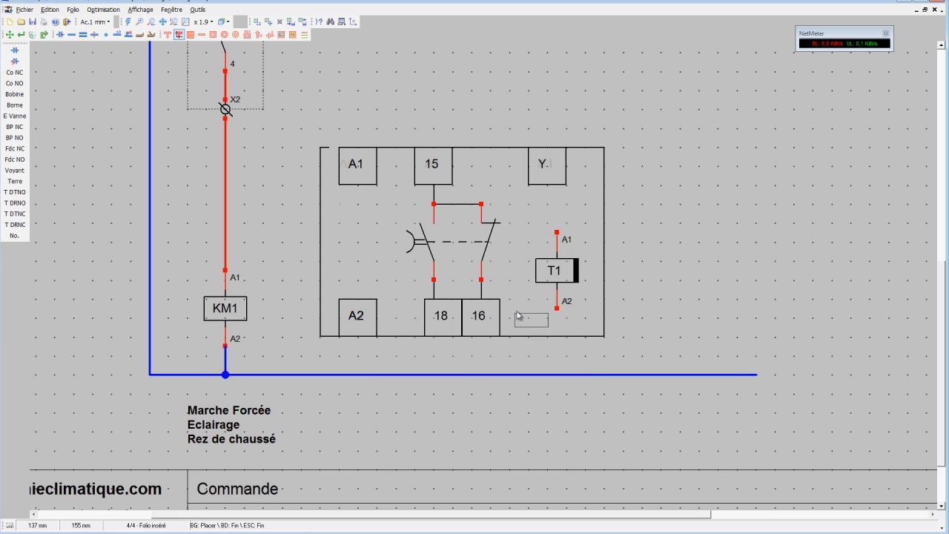
{"action": "left_click", "coordinate": [542, 319]}
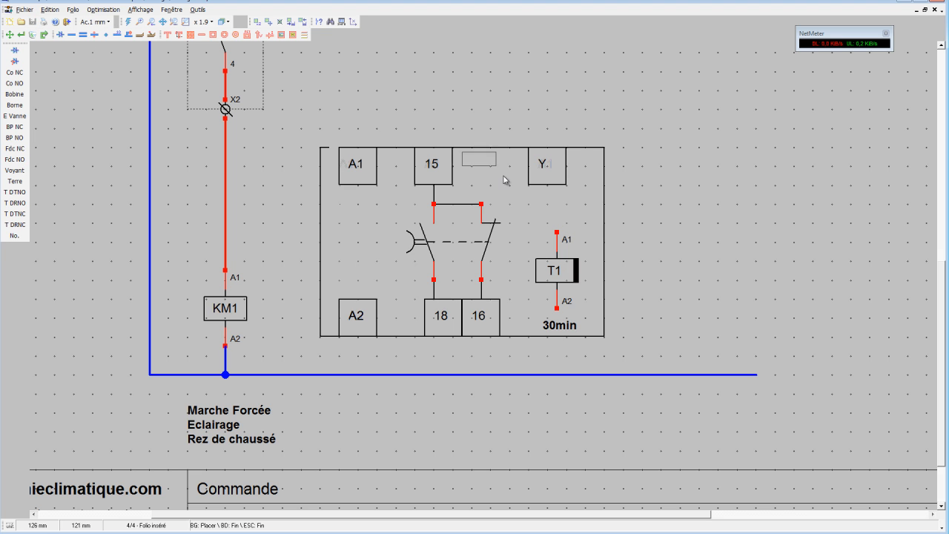
Draw conductors from the red supply line to timer terminals A1 and 15, and from terminal A2 to the blue neutral line.
{"action": "scroll", "coordinate": [602, 262], "scroll_direction": "down", "scroll_amount": 2}
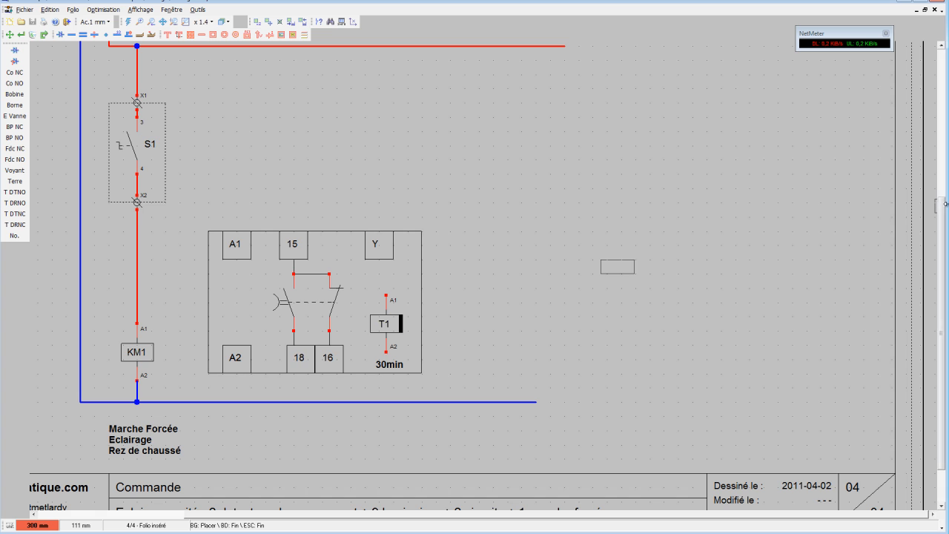
{"action": "scroll", "coordinate": [601, 261], "scroll_direction": "up", "scroll_amount": 2}
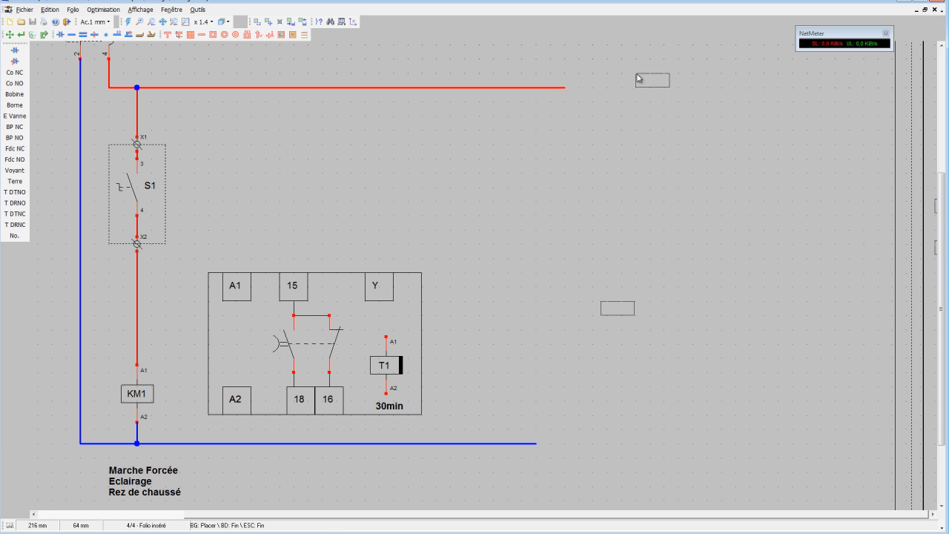
{"action": "scroll", "coordinate": [637, 203], "scroll_direction": "down", "scroll_amount": 1}
{"action": "left_click_drag", "start_coordinate": [942, 152], "coordinate": [943, 199]}
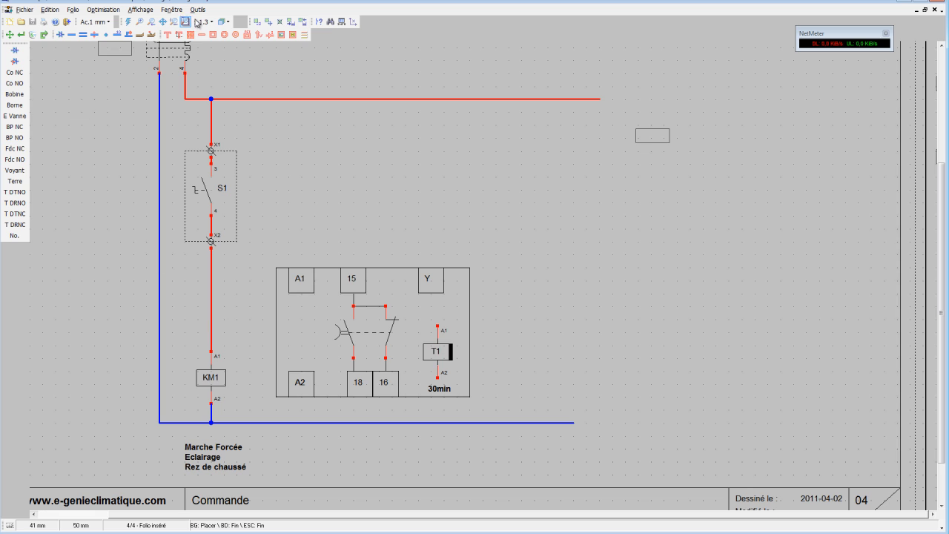
{"action": "left_click", "coordinate": [72, 35]}
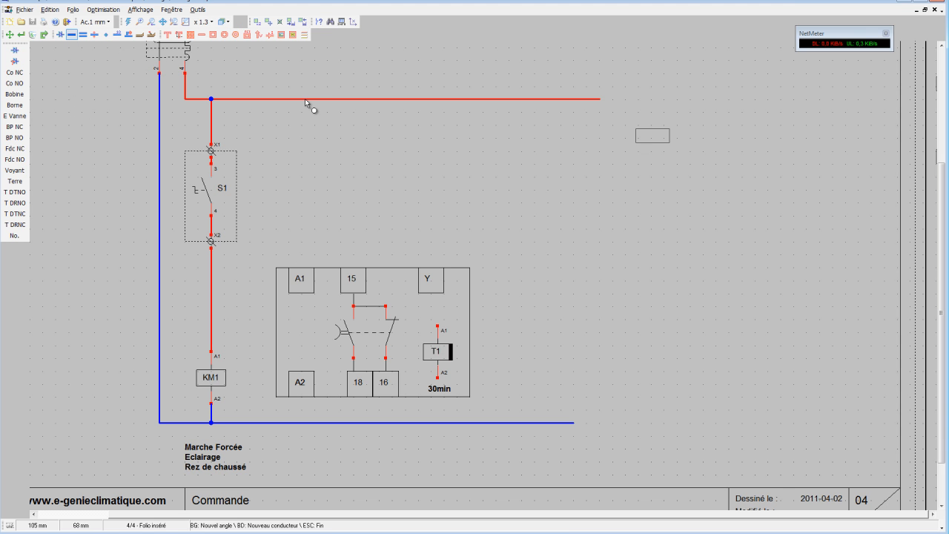
{"action": "left_click", "coordinate": [301, 98]}
{"action": "left_click", "coordinate": [302, 398]}
{"action": "left_click", "coordinate": [301, 422]}
{"action": "left_click", "coordinate": [354, 99]}
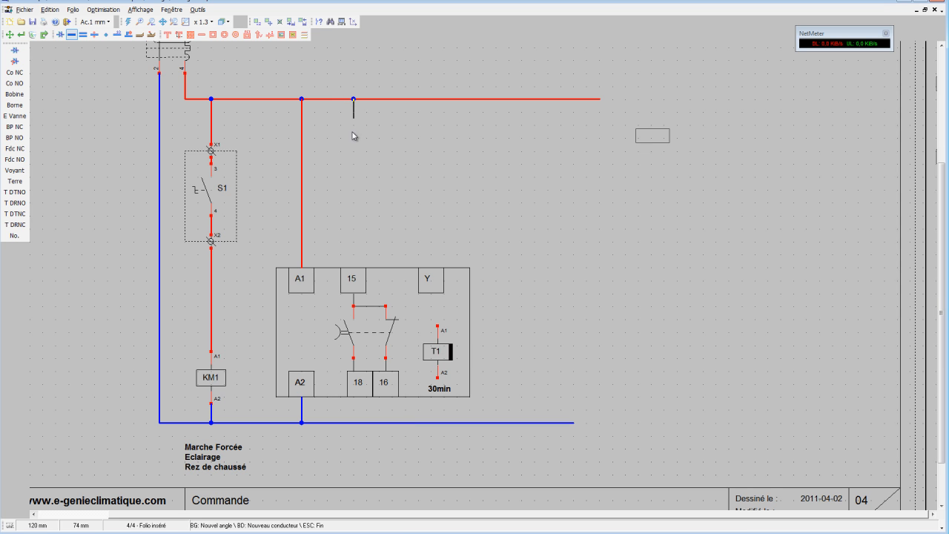
{"action": "left_click", "coordinate": [354, 272]}
{"action": "right_click", "coordinate": [353, 411]}
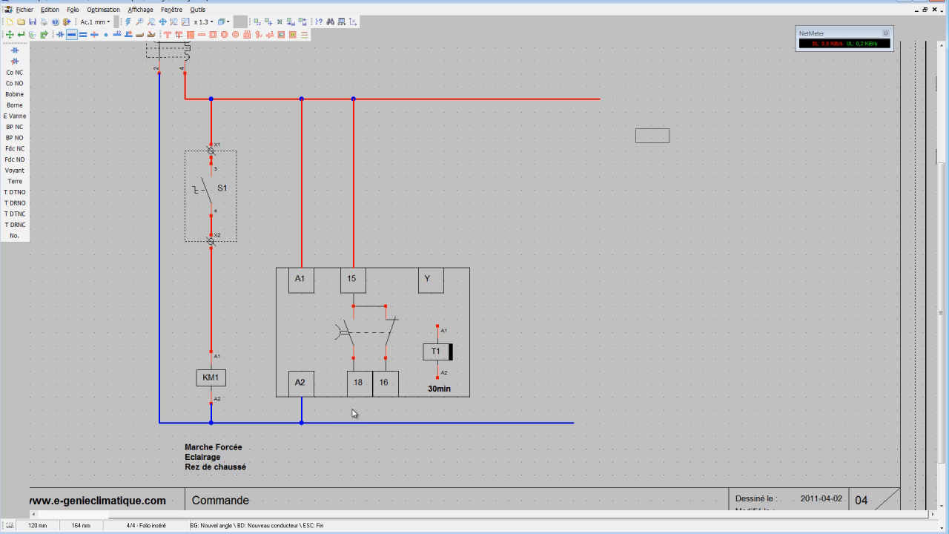
{"action": "left_click", "coordinate": [237, 412]}
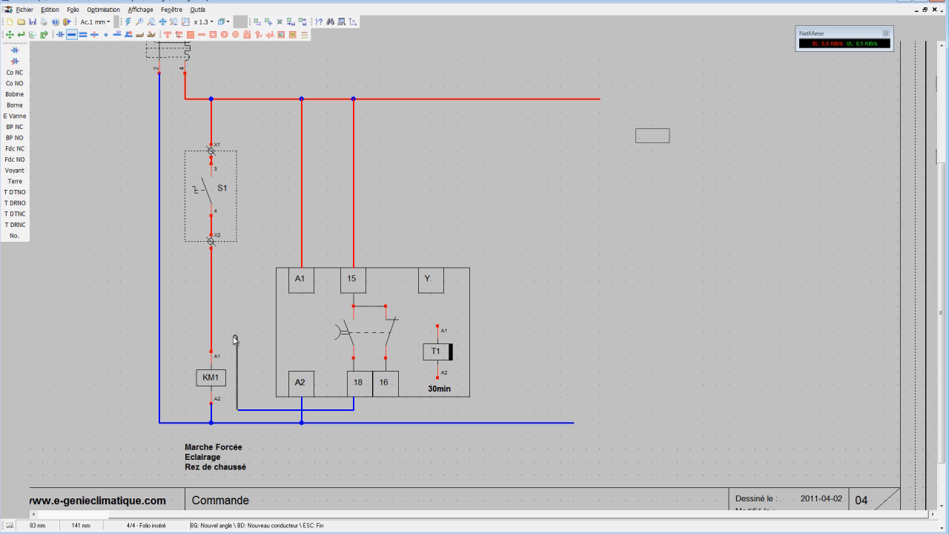
{"action": "left_click", "coordinate": [32, 34]}
{"action": "left_click", "coordinate": [331, 410]}
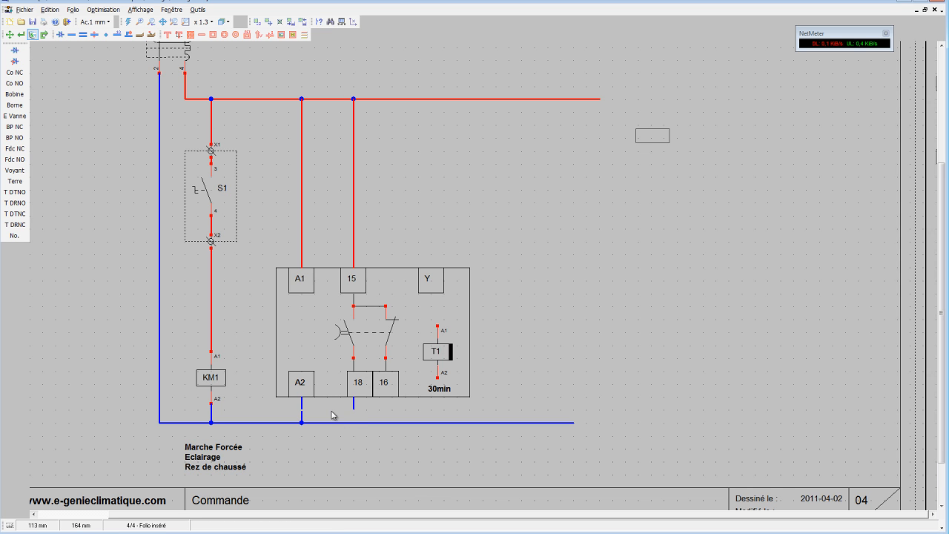
{"action": "left_click", "coordinate": [353, 405]}
Set the conductor type to Puissance <= 400V and wire timer terminal 18 around the block to the line above coil KM1's A1.
{"action": "left_click", "coordinate": [95, 35]}
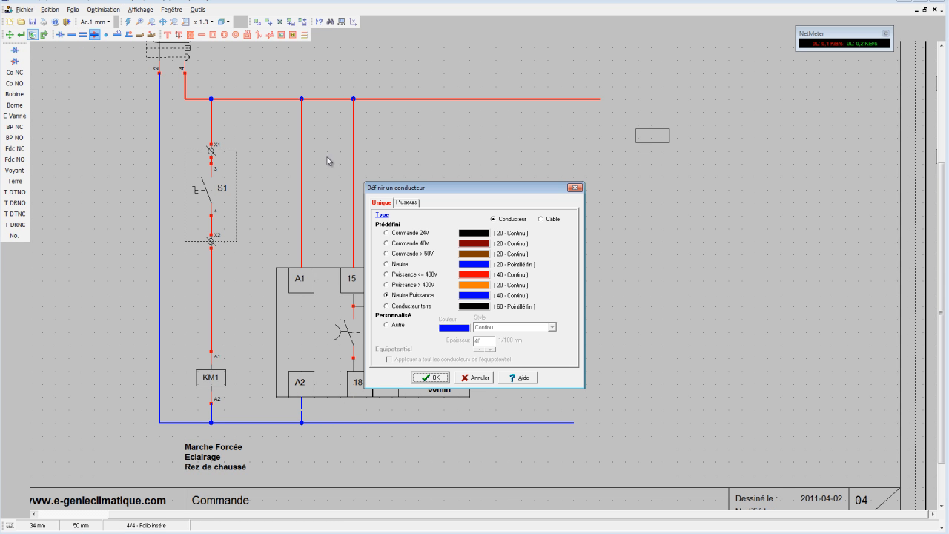
{"action": "left_click", "coordinate": [387, 274]}
{"action": "left_click", "coordinate": [429, 378]}
{"action": "left_click", "coordinate": [72, 34]}
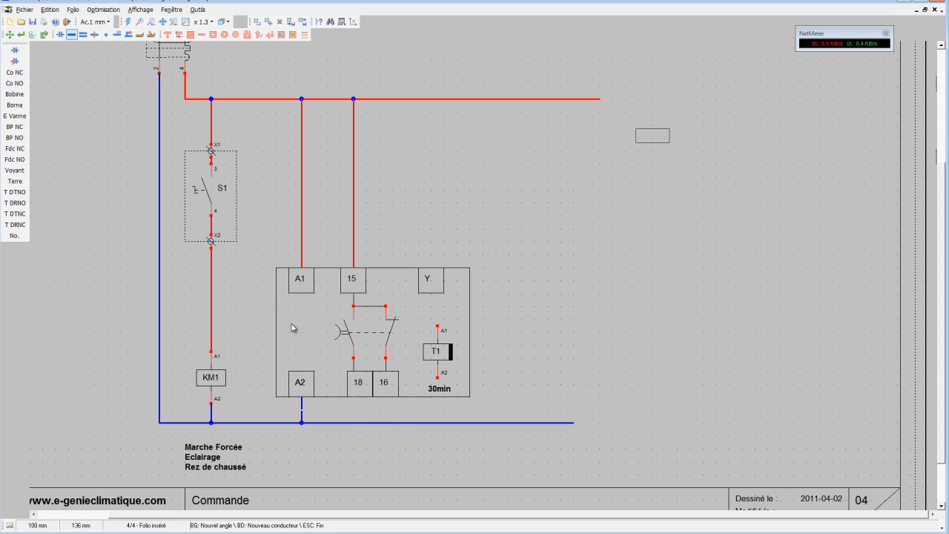
{"action": "left_click", "coordinate": [353, 402]}
{"action": "left_click", "coordinate": [237, 412]}
{"action": "left_click", "coordinate": [234, 410]}
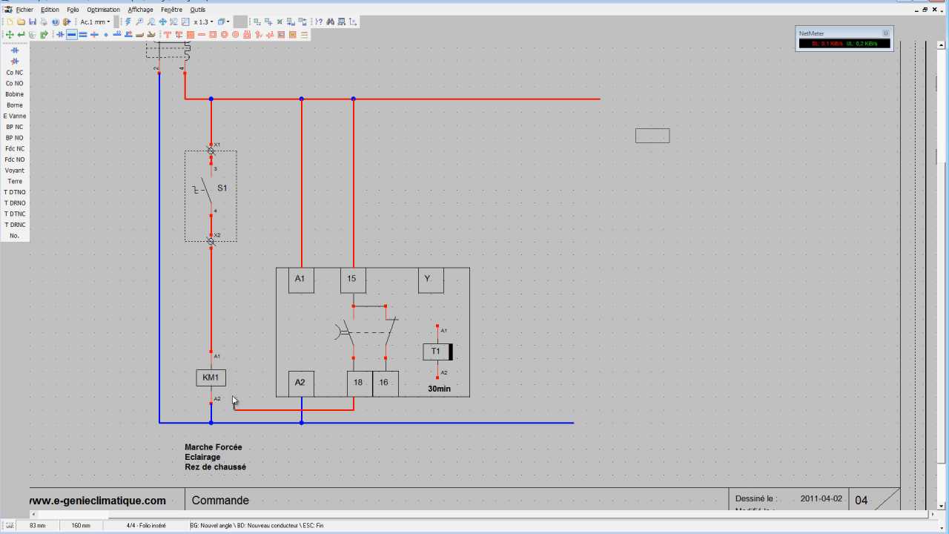
{"action": "left_click", "coordinate": [212, 320]}
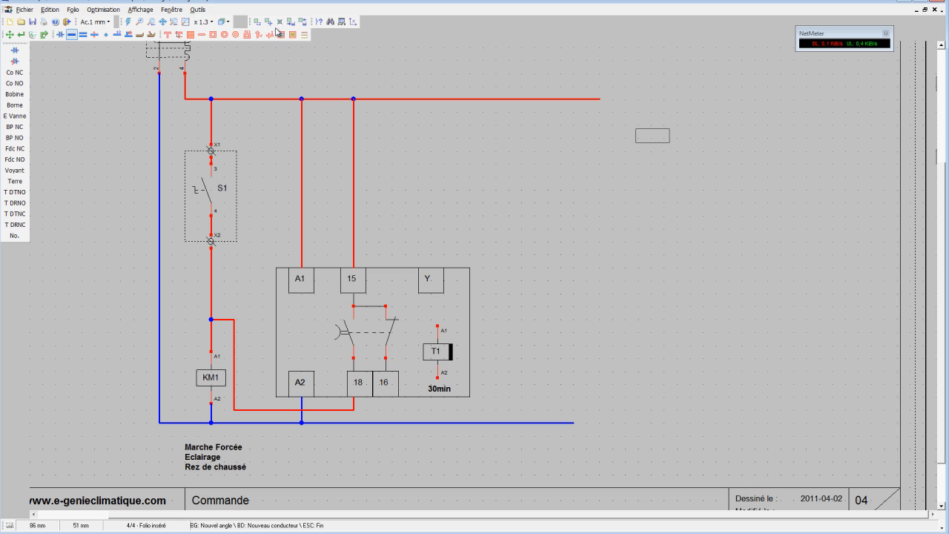
Add the bold text Minuterie électronique below the timer block, level with the Marche Forcée caption.
{"action": "left_click", "coordinate": [179, 35]}
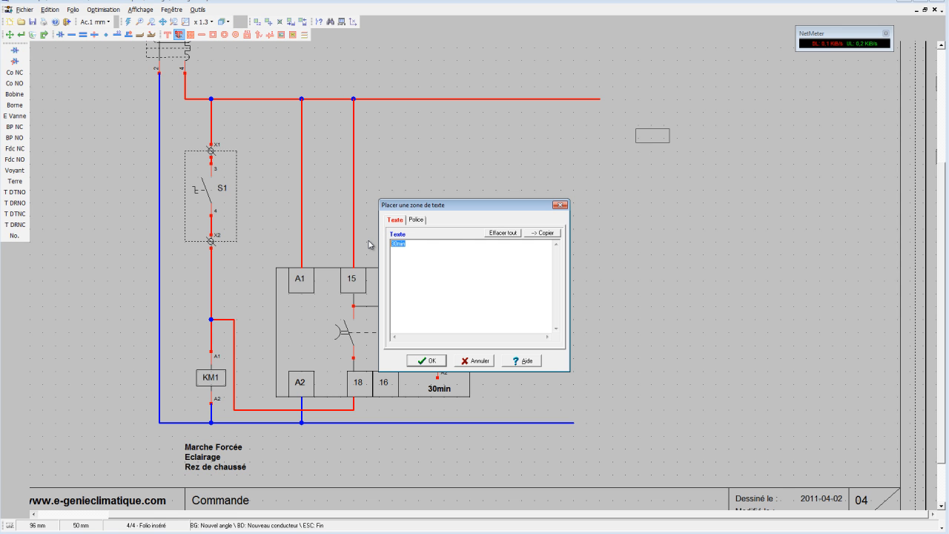
{"action": "type", "text": "Minuterie électronique"}
{"action": "left_click", "coordinate": [433, 362]}
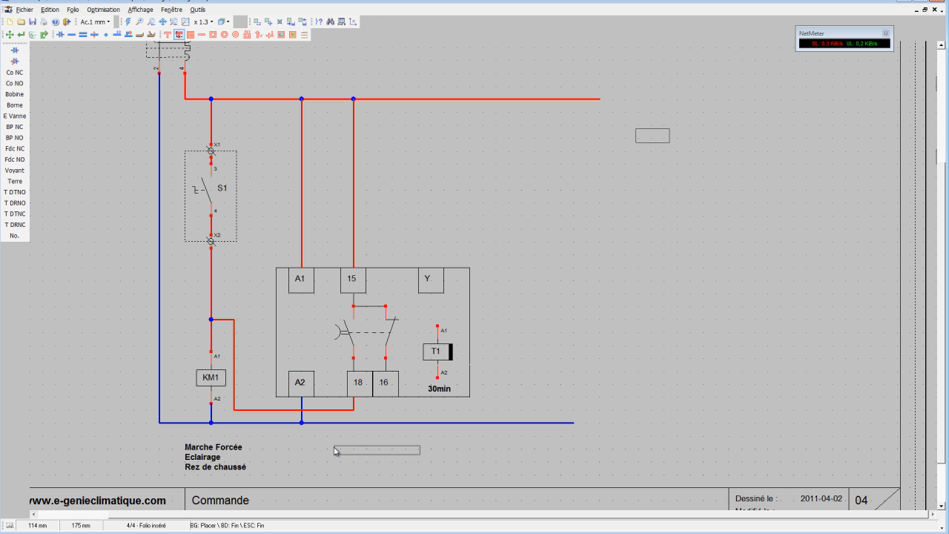
{"action": "left_click", "coordinate": [334, 450]}
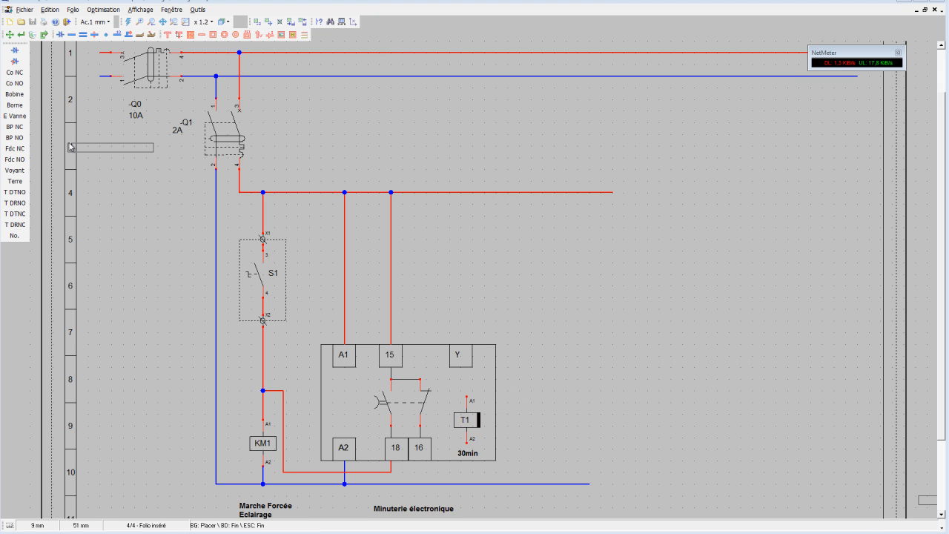
Draw an upright rectangle beside the timer block's Y side, matching the timer block's height and vertical position.
{"action": "left_click", "coordinate": [214, 35]}
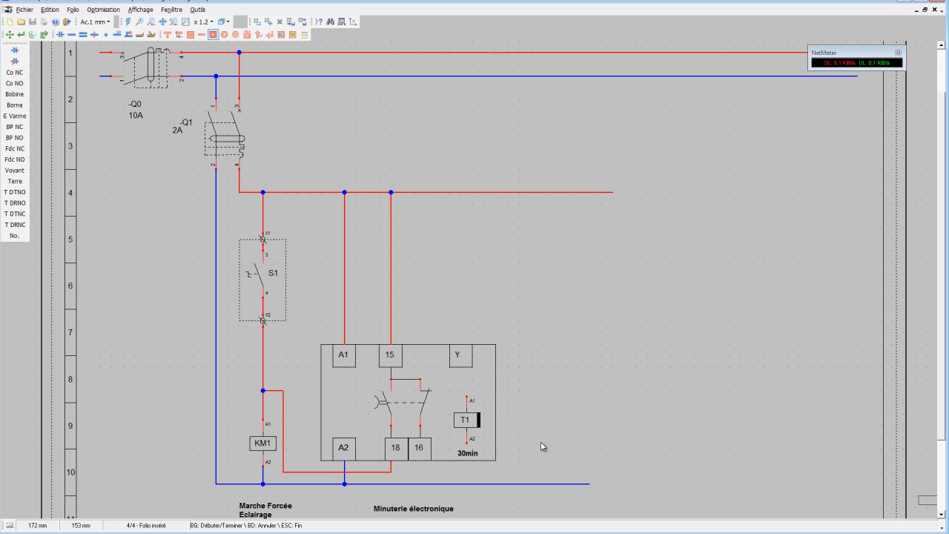
{"action": "left_click", "coordinate": [532, 465]}
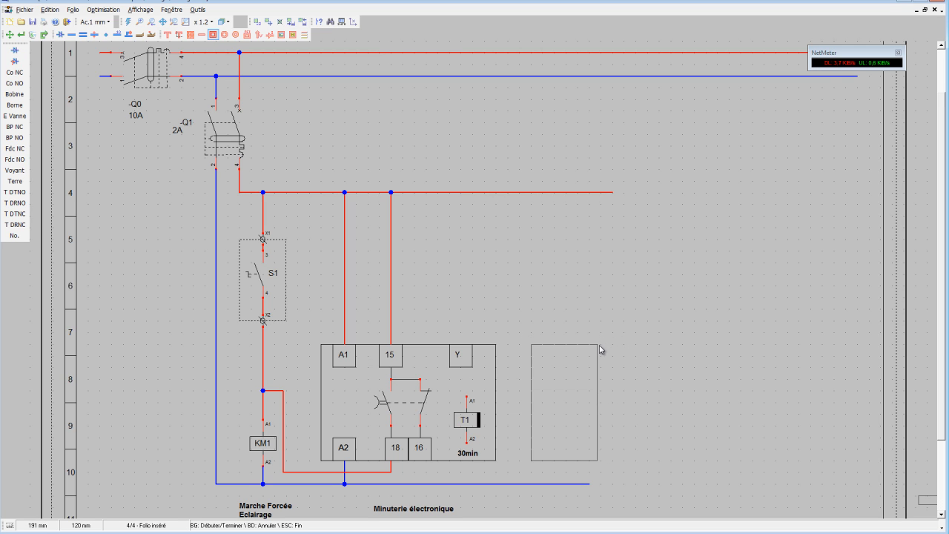
{"action": "left_click", "coordinate": [601, 346]}
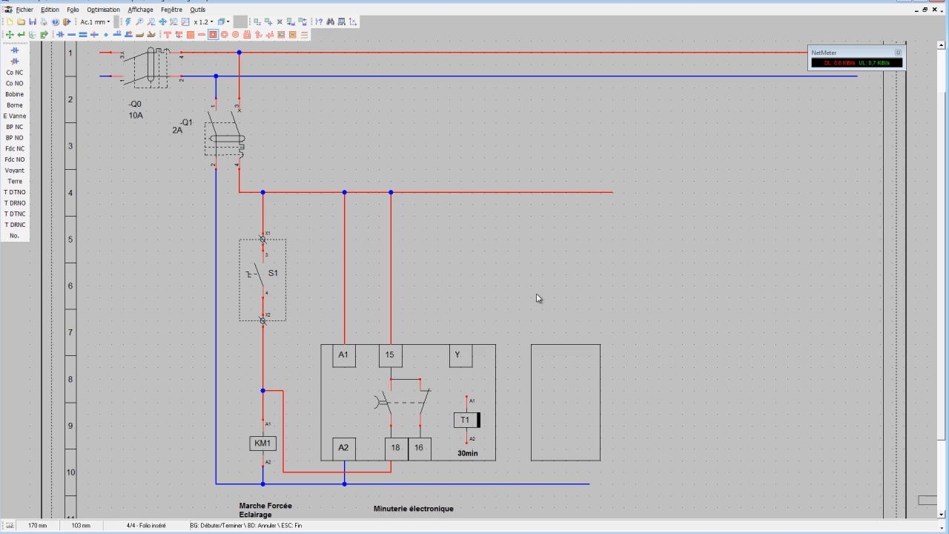
Copy the A1 terminal box three times along the new rectangle's upper edge and widen the rectangle to enclose all three.
{"action": "left_click", "coordinate": [256, 22]}
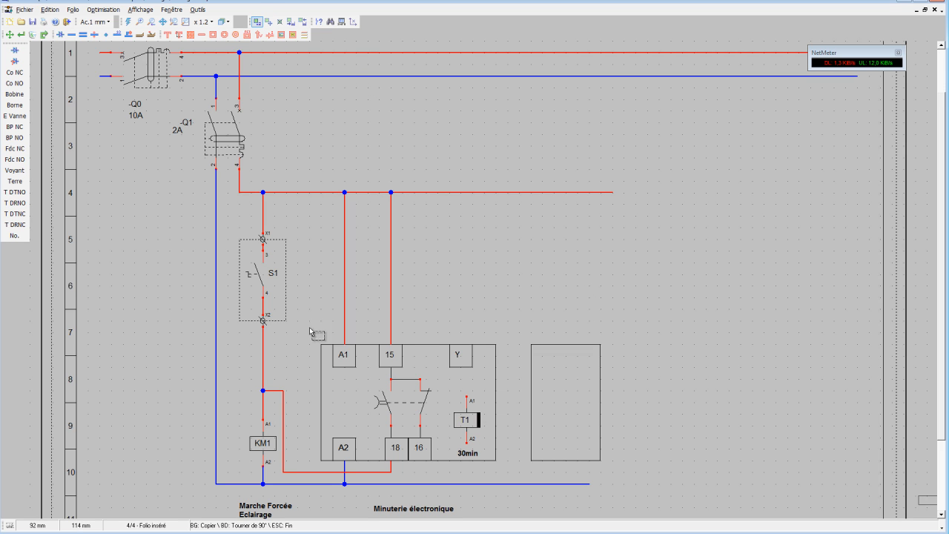
{"action": "left_click", "coordinate": [566, 378]}
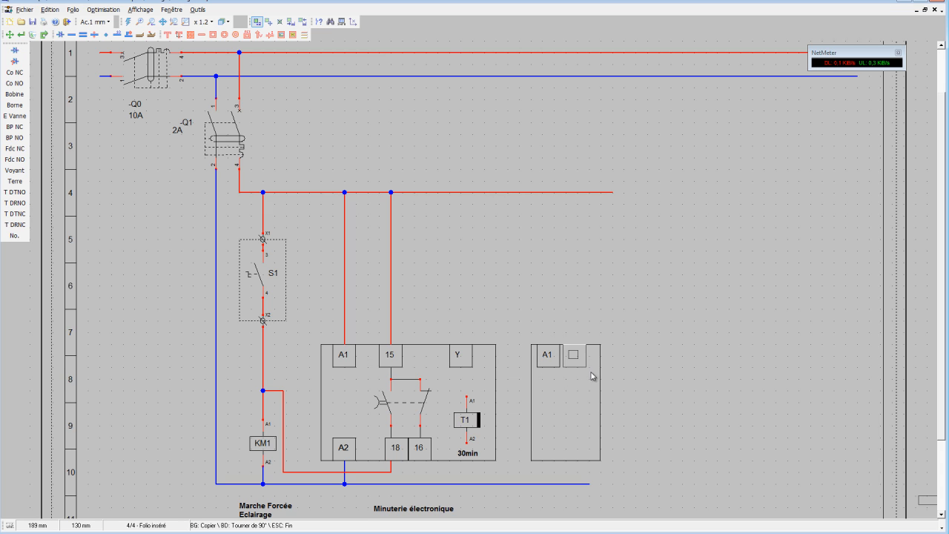
{"action": "left_click", "coordinate": [594, 376]}
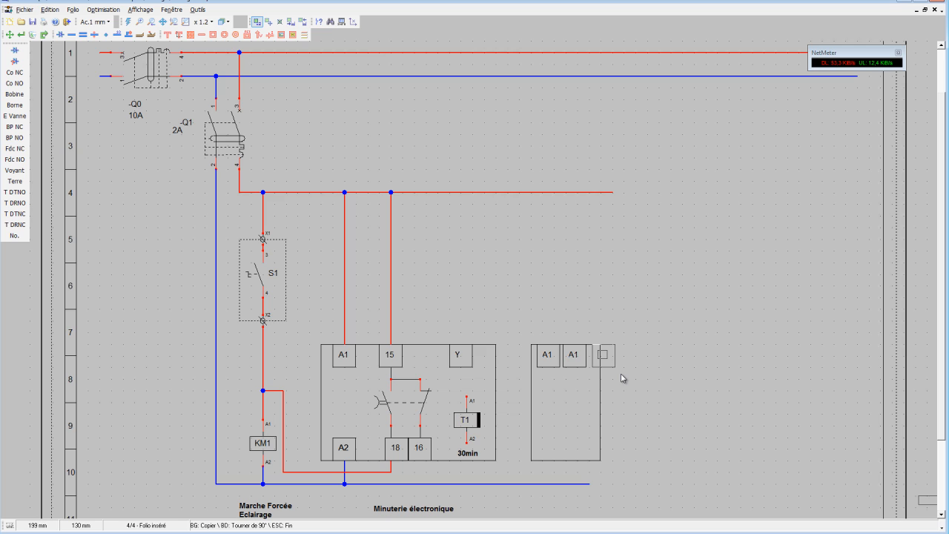
{"action": "left_click", "coordinate": [623, 378]}
{"action": "left_click", "coordinate": [13, 37]}
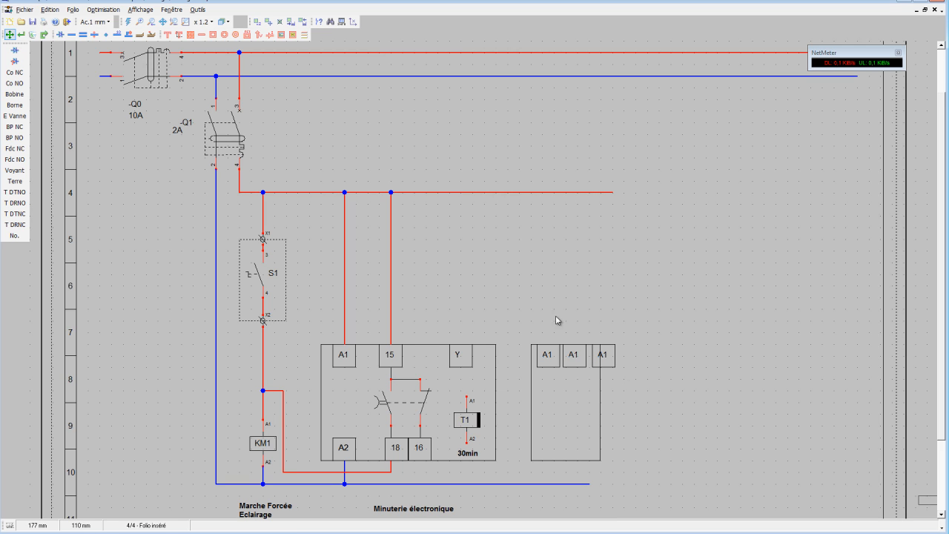
{"action": "left_click_drag", "start_coordinate": [602, 383], "coordinate": [625, 385]}
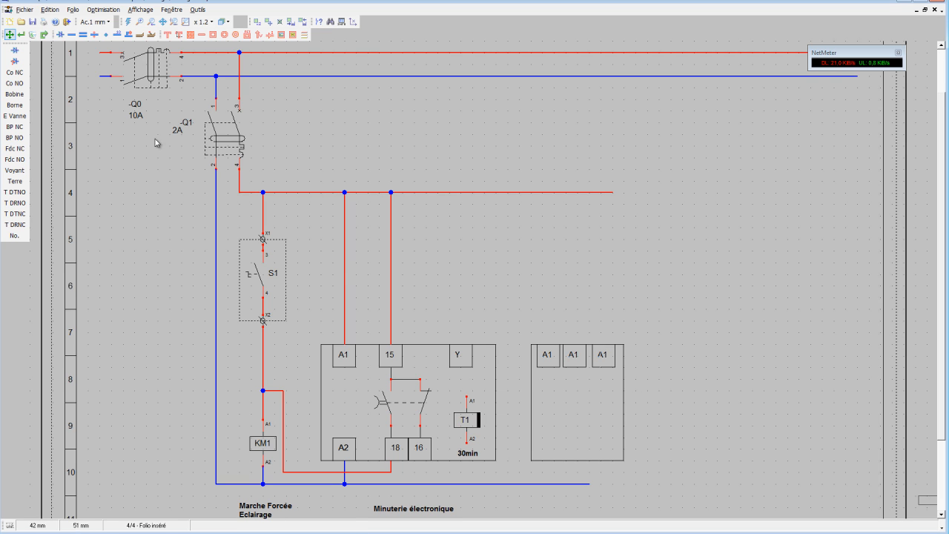
Relabel the three copied terminals of the new block N, L1 and Y, in that order.
{"action": "left_click", "coordinate": [21, 35]}
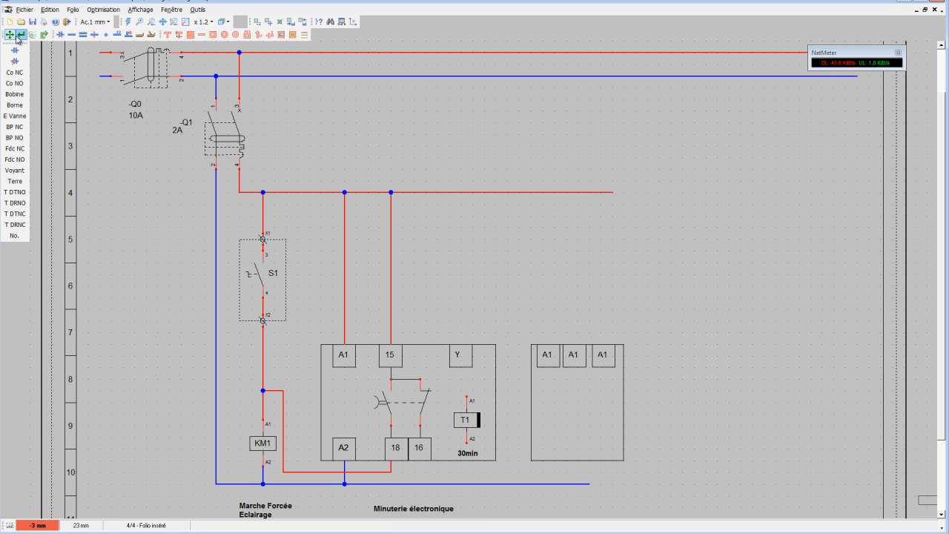
{"action": "left_click", "coordinate": [548, 361]}
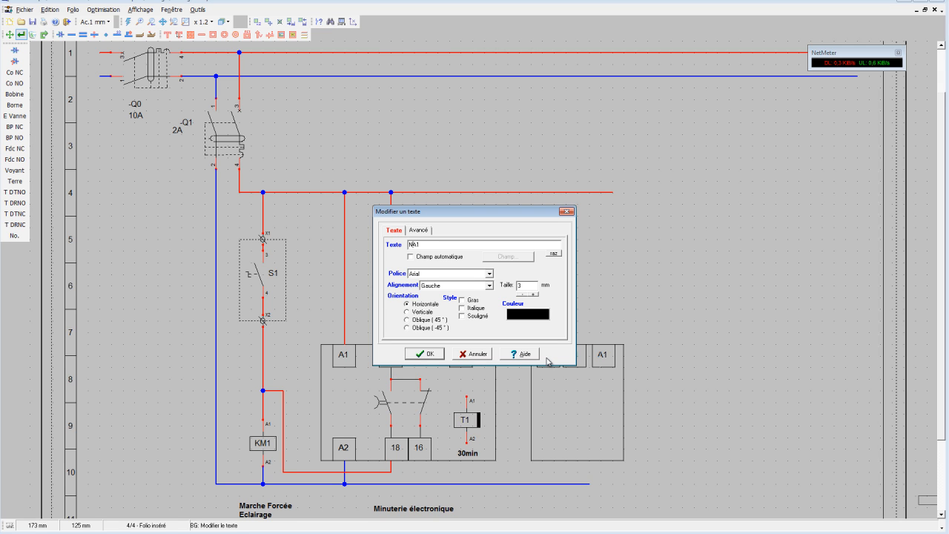
{"action": "type", "text": "N"}
{"action": "left_click", "coordinate": [410, 355]}
{"action": "left_click", "coordinate": [581, 361]}
{"action": "left_click", "coordinate": [428, 354]}
{"action": "left_click", "coordinate": [601, 360]}
{"action": "type", "text": "Y"}
{"action": "left_click", "coordinate": [428, 353]}
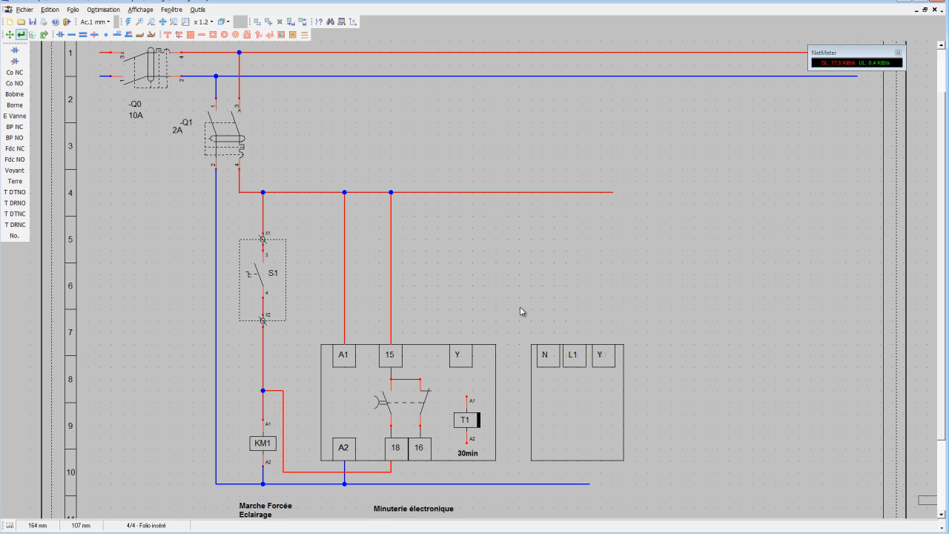
Place a Co NO contact under the new block's Y terminal and draw lines joining it to terminals L1 and Y.
{"action": "left_click", "coordinate": [20, 83]}
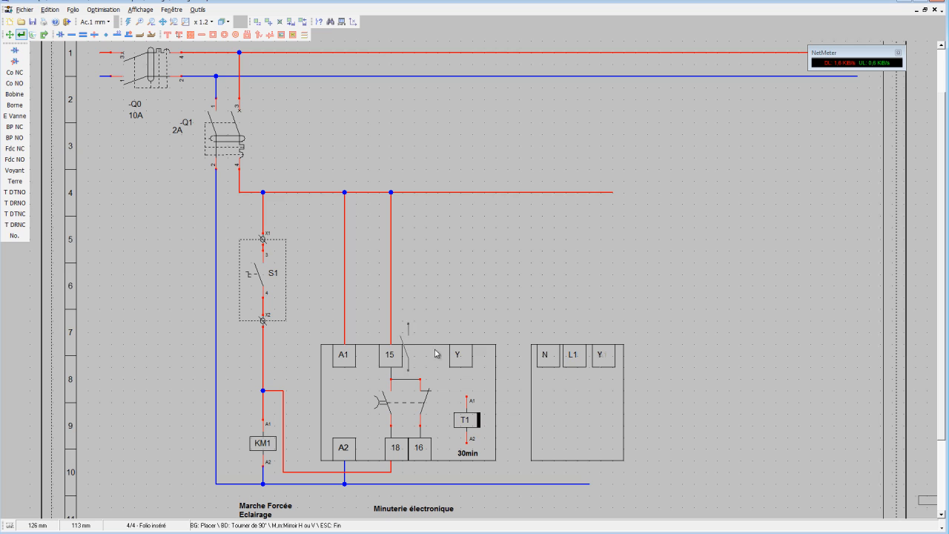
{"action": "left_click", "coordinate": [603, 384]}
{"action": "left_click", "coordinate": [202, 35]}
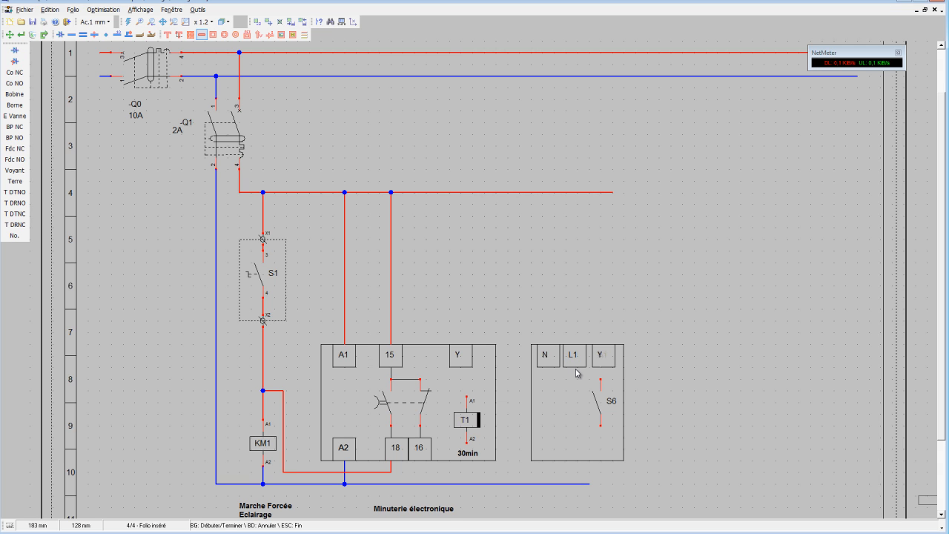
{"action": "left_click", "coordinate": [578, 371]}
{"action": "left_click", "coordinate": [579, 438]}
{"action": "left_click", "coordinate": [578, 438]}
{"action": "left_click", "coordinate": [599, 426]}
{"action": "left_click", "coordinate": [600, 381]}
Add the two-line text Detecteur de Mouvement inside the new block, below the contact.
{"action": "left_click", "coordinate": [179, 36]}
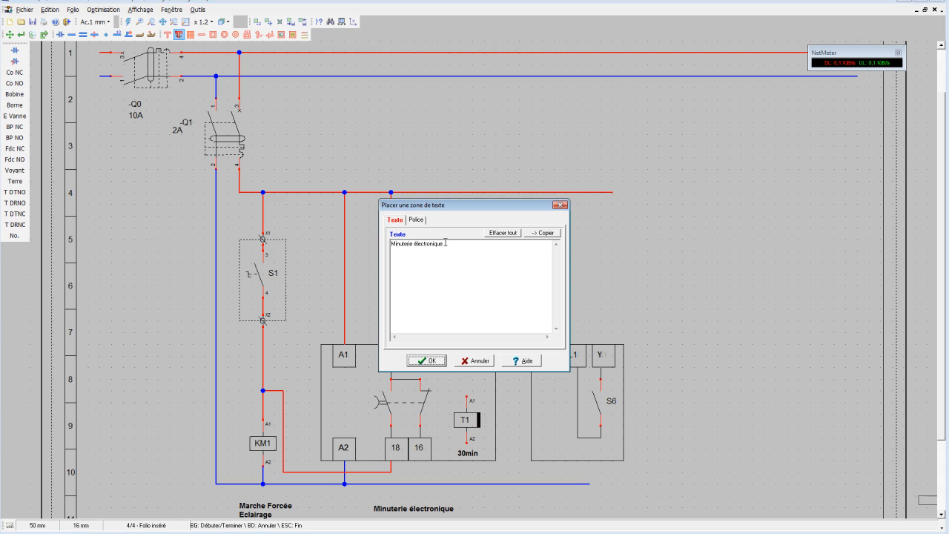
{"action": "left_click_drag", "start_coordinate": [445, 244], "coordinate": [377, 244]}
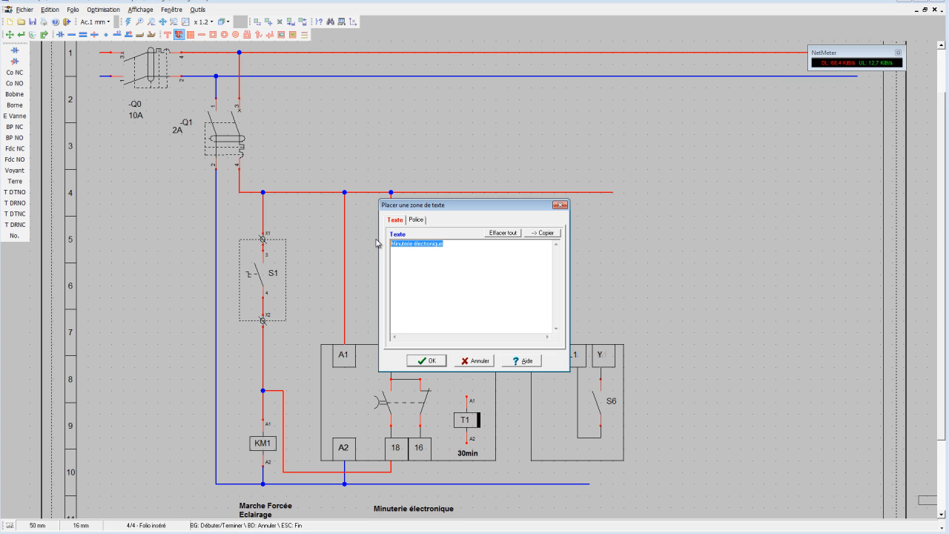
{"action": "type", "text": "d"}
{"action": "type", "text": "uvement"}
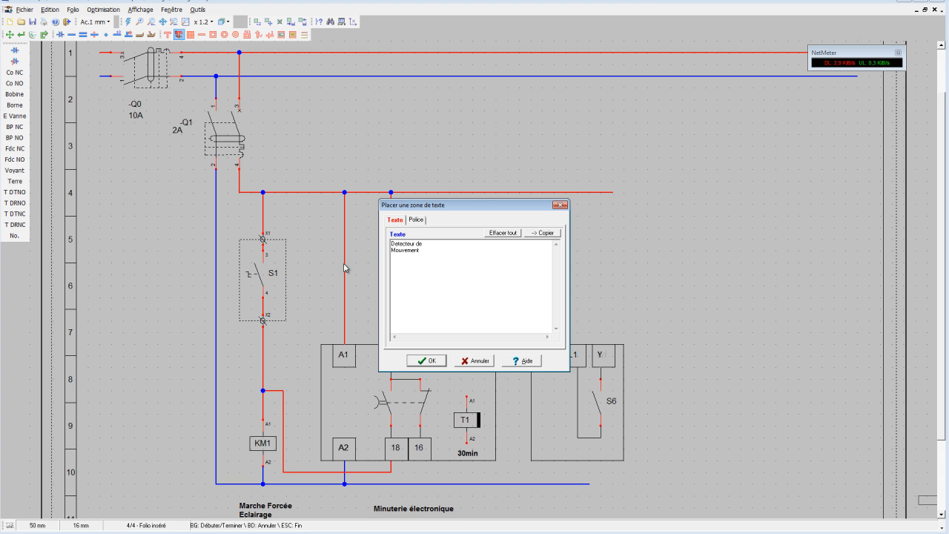
{"action": "left_click", "coordinate": [428, 361]}
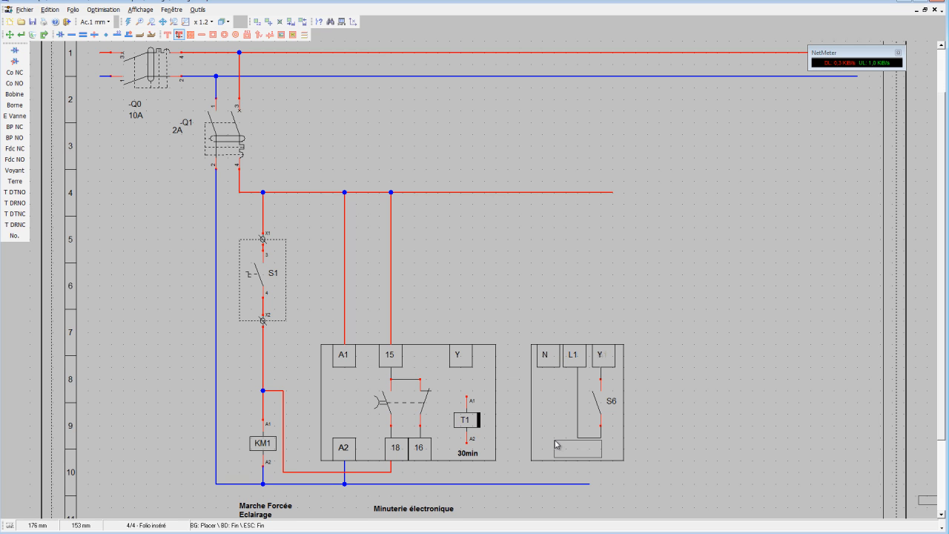
{"action": "left_click", "coordinate": [558, 445]}
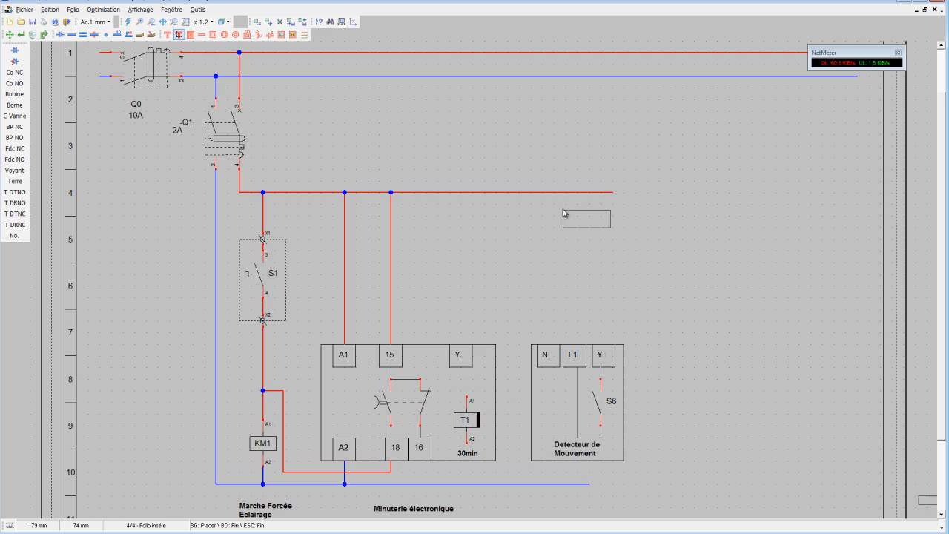
Duplicate the whole motion detector block alongside the original, then shift both blocks slightly closer to the timer block.
{"action": "left_click", "coordinate": [257, 21]}
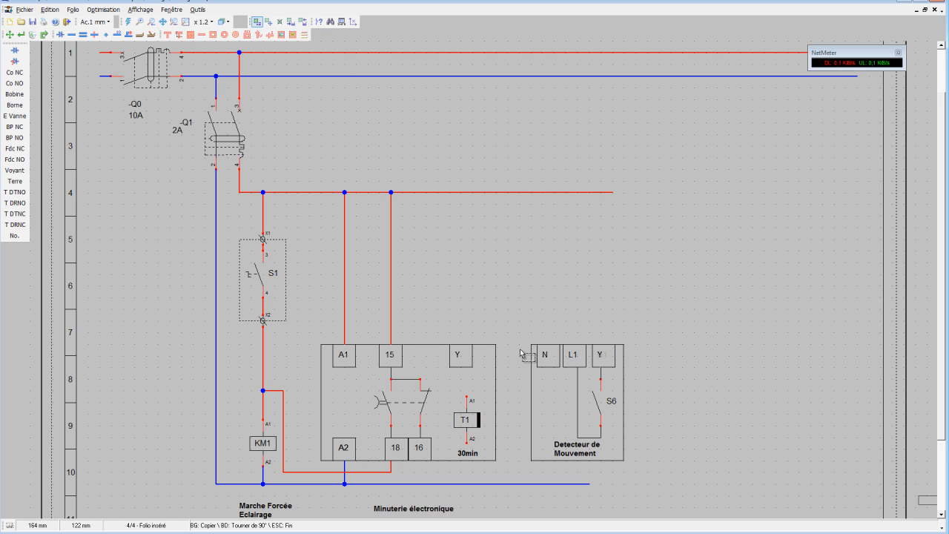
{"action": "left_click_drag", "start_coordinate": [520, 330], "coordinate": [642, 466]}
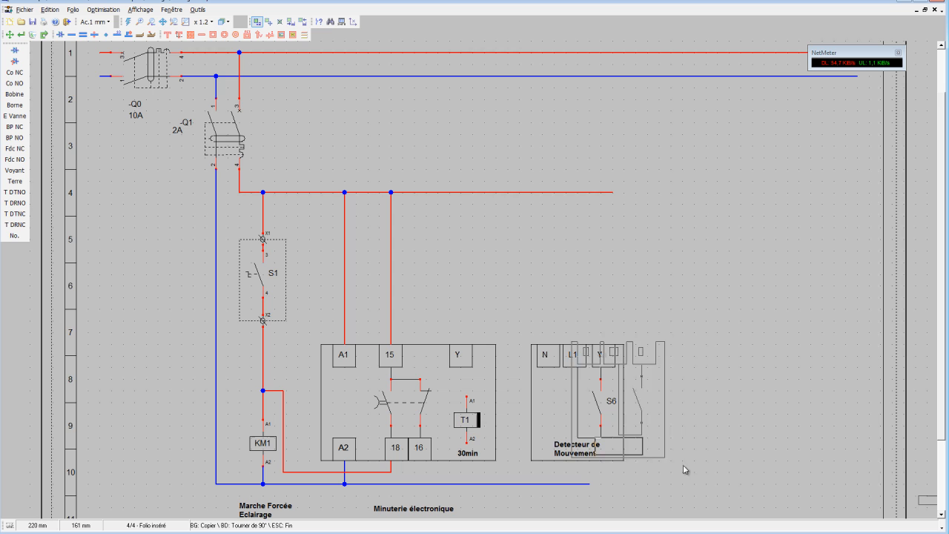
{"action": "left_click", "coordinate": [748, 466]}
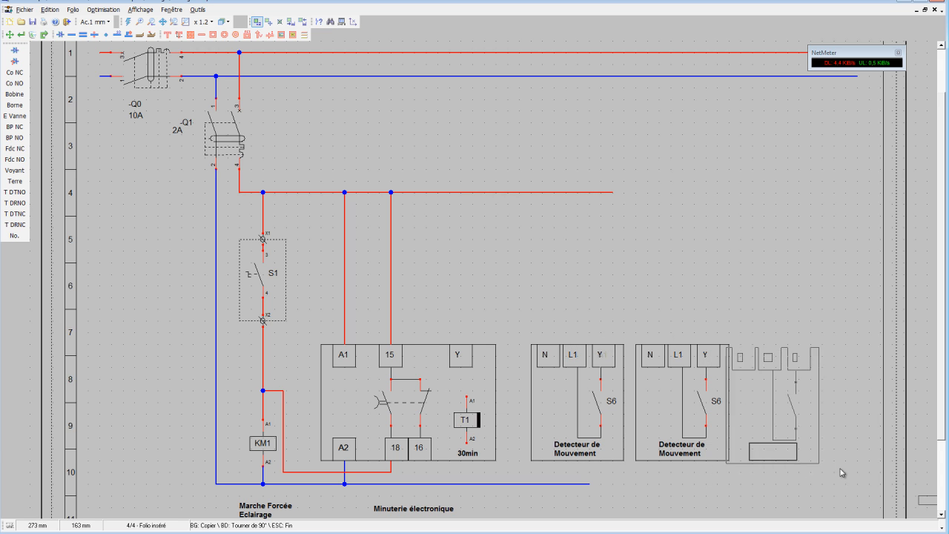
{"action": "left_click", "coordinate": [267, 21]}
{"action": "left_click_drag", "start_coordinate": [528, 320], "coordinate": [738, 467]}
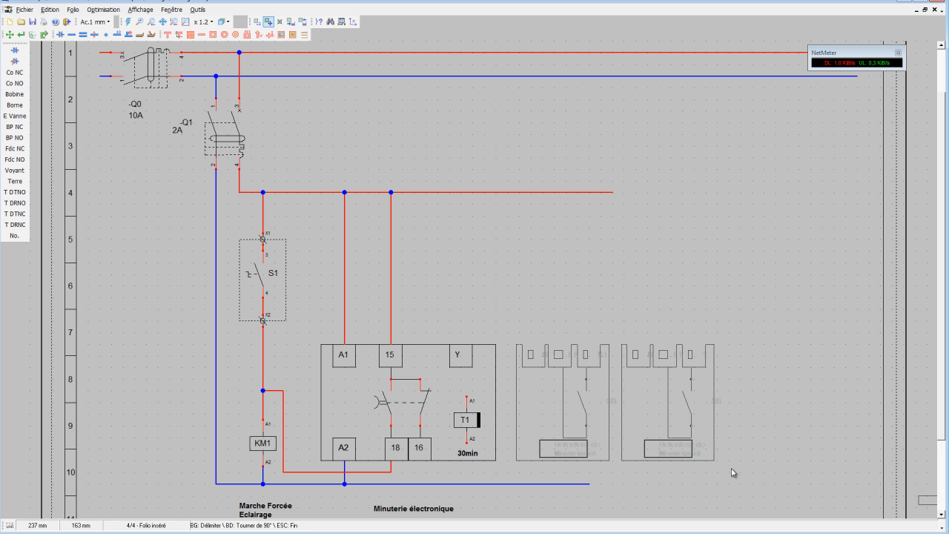
{"action": "left_click", "coordinate": [734, 470]}
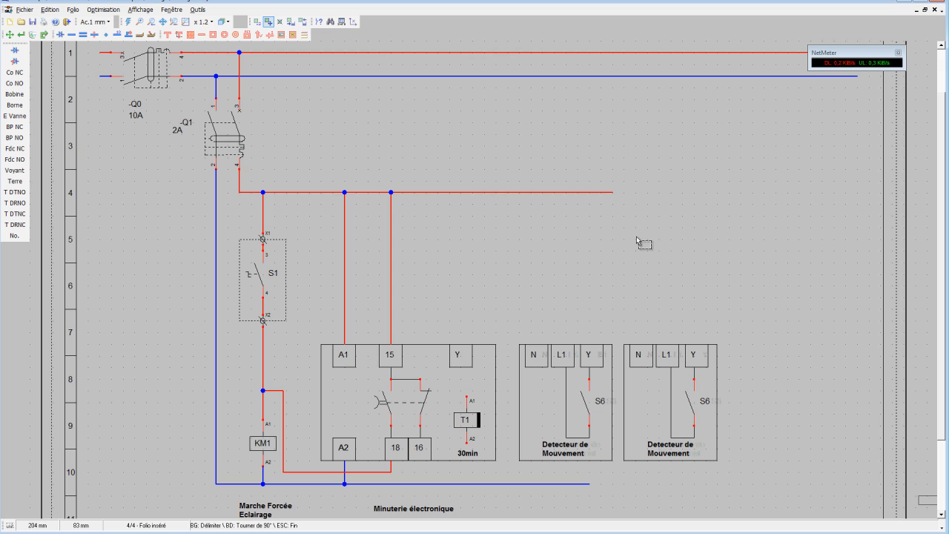
Shorten the lower blue neutral line so it ends between the timer block and the first motion detector.
{"action": "left_click", "coordinate": [15, 40]}
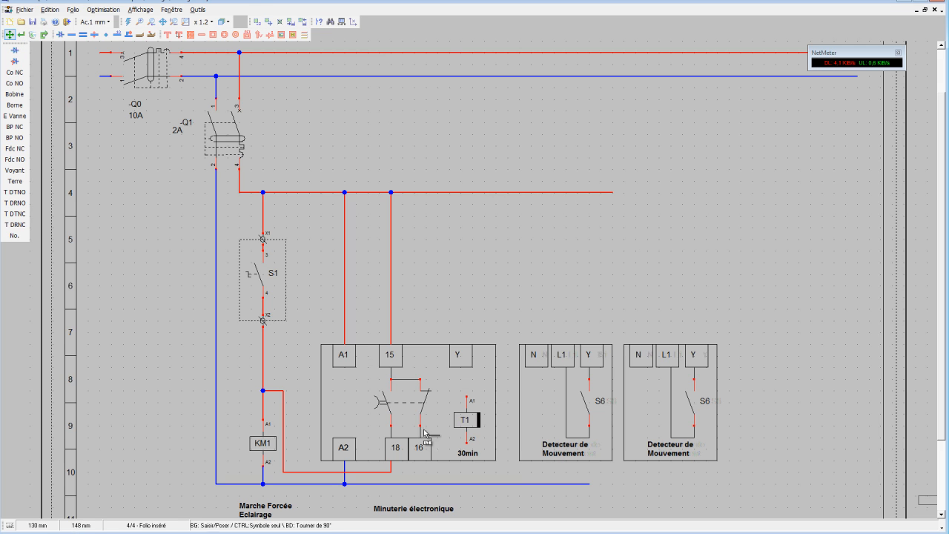
{"action": "left_click", "coordinate": [590, 486]}
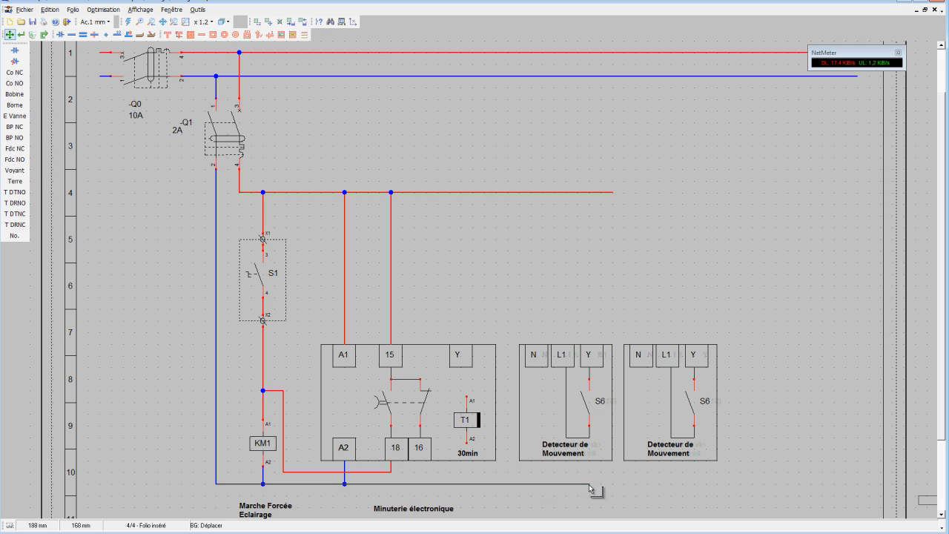
{"action": "left_click_drag", "start_coordinate": [590, 487], "coordinate": [509, 487]}
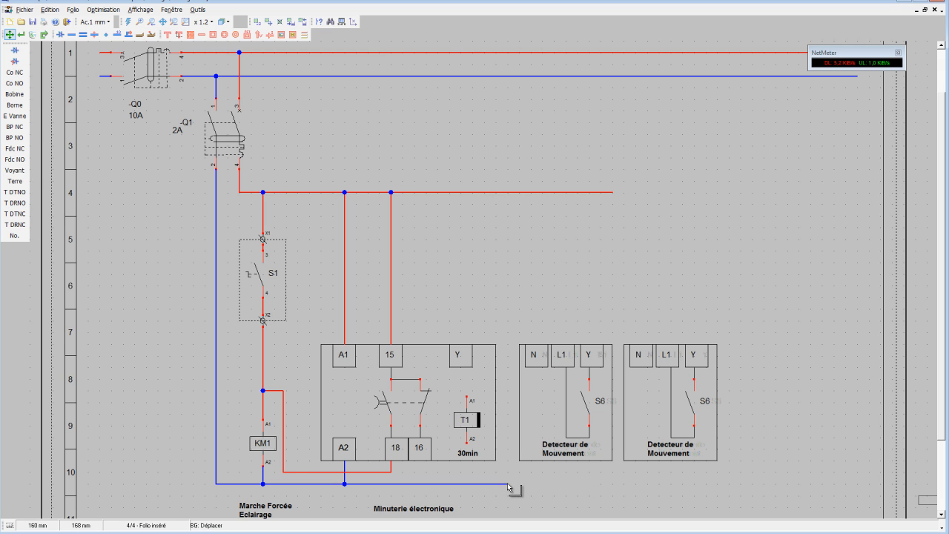
Route a neutral conductor from the blue line's end up over the detector blocks to the N terminals of both motion detectors.
{"action": "left_click", "coordinate": [71, 34]}
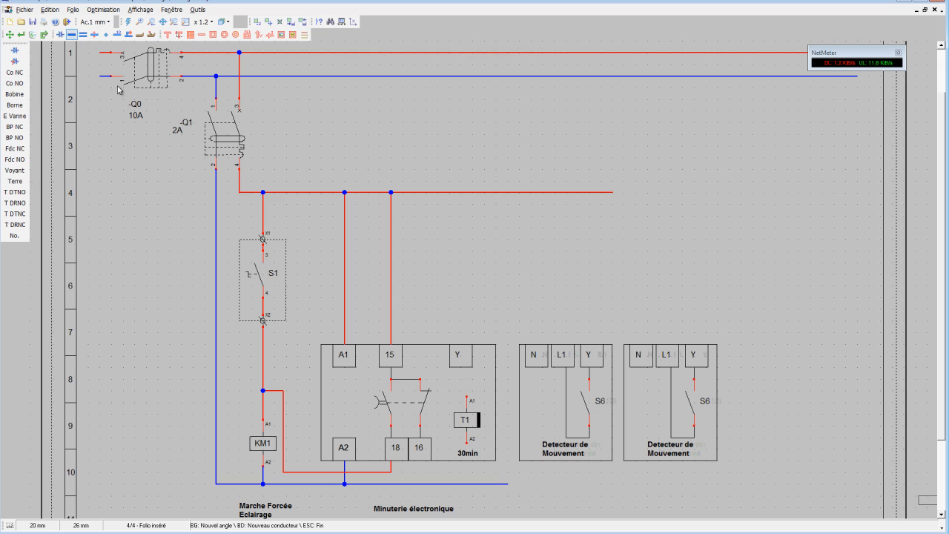
{"action": "left_click", "coordinate": [508, 484]}
{"action": "left_click", "coordinate": [531, 312]}
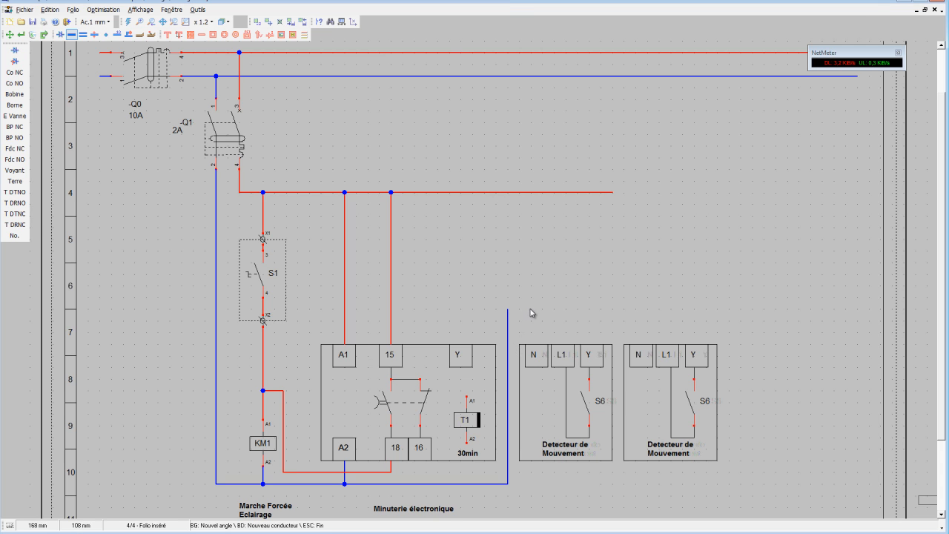
{"action": "left_click", "coordinate": [537, 345]}
{"action": "left_click", "coordinate": [537, 346]}
{"action": "left_click", "coordinate": [538, 311]}
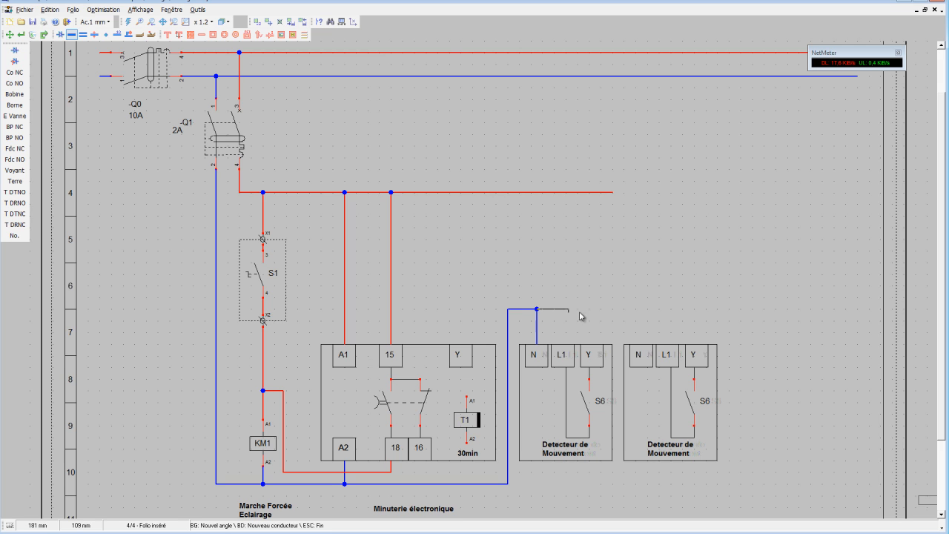
{"action": "left_click", "coordinate": [643, 348]}
{"action": "left_click", "coordinate": [642, 347]}
Draw conductors from the red supply line to the L1 terminals of both motion detectors, extending the line to the second one.
{"action": "left_click", "coordinate": [566, 192]}
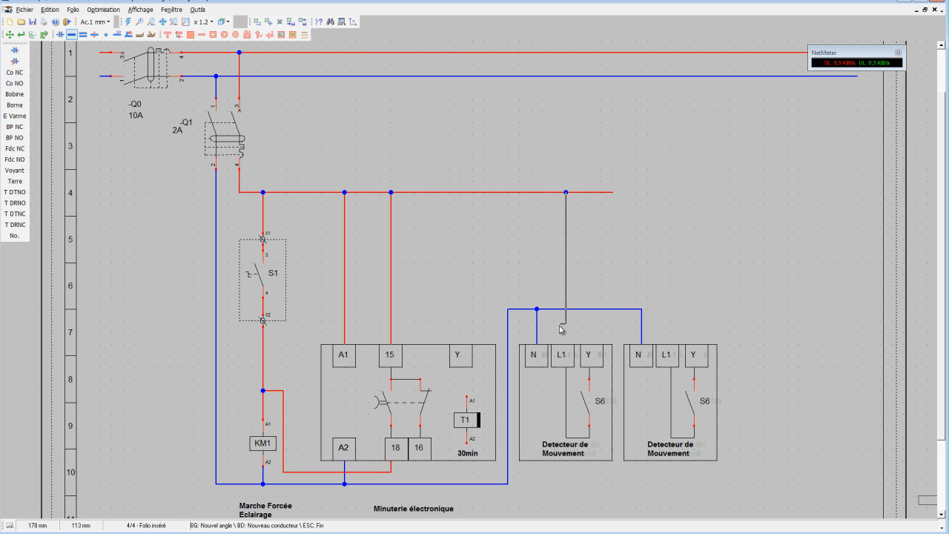
{"action": "left_click", "coordinate": [567, 349]}
{"action": "left_click", "coordinate": [613, 194]}
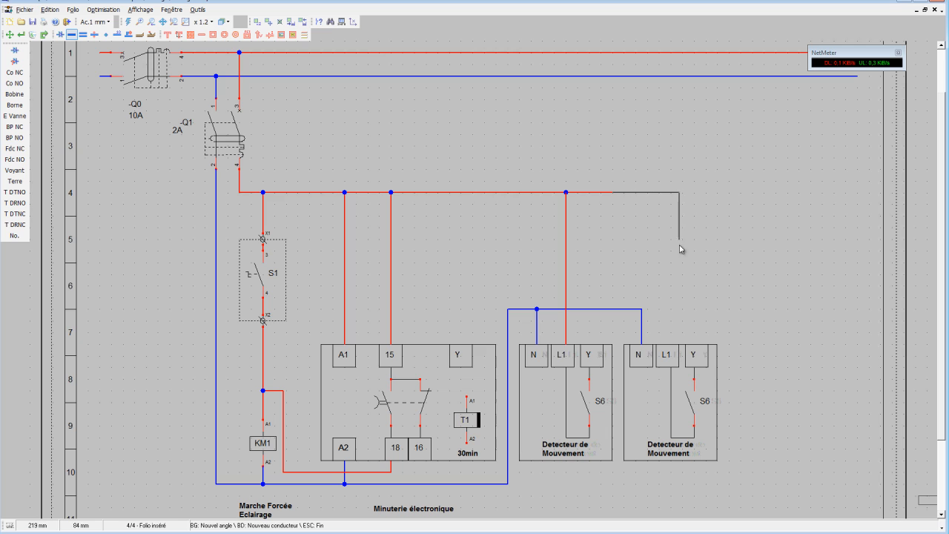
{"action": "left_click", "coordinate": [668, 349]}
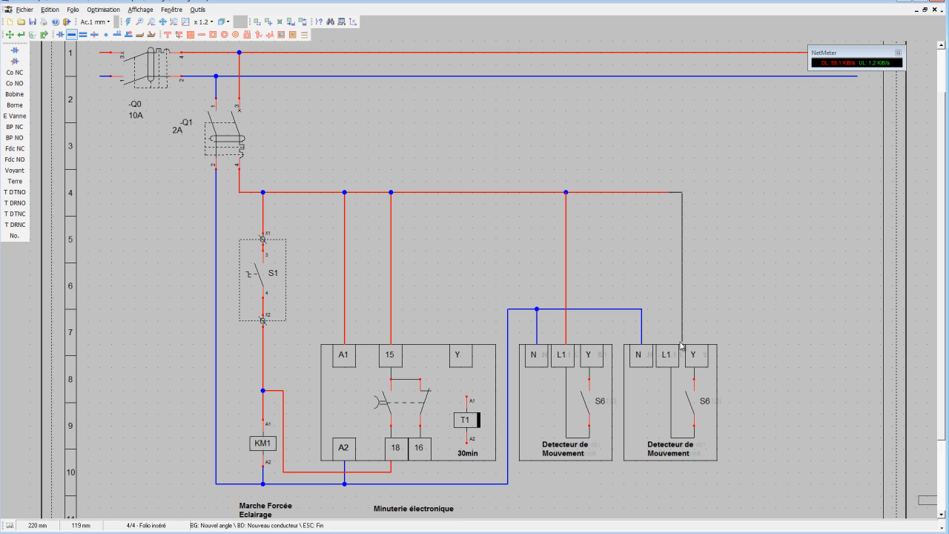
{"action": "left_click", "coordinate": [668, 348]}
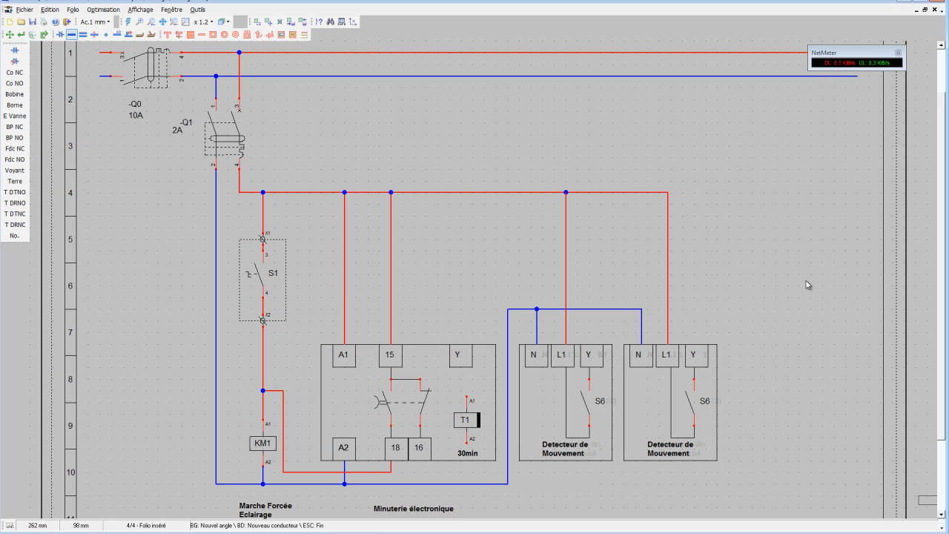
Draw a conductor linking the Y terminals of the two motion detectors, routed above the blocks between the supply and neutral lines.
{"action": "left_click", "coordinate": [591, 347]}
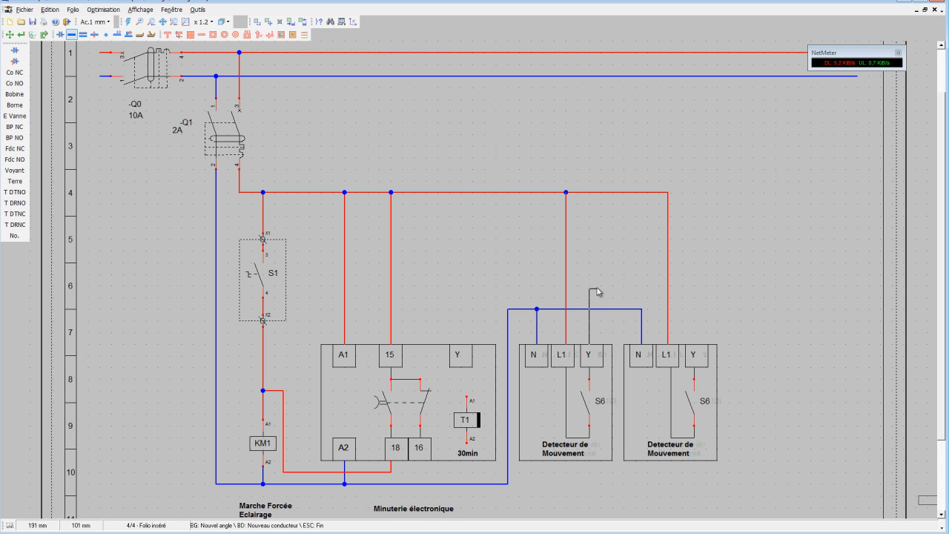
{"action": "left_click", "coordinate": [589, 253]}
{"action": "right_click", "coordinate": [608, 276]}
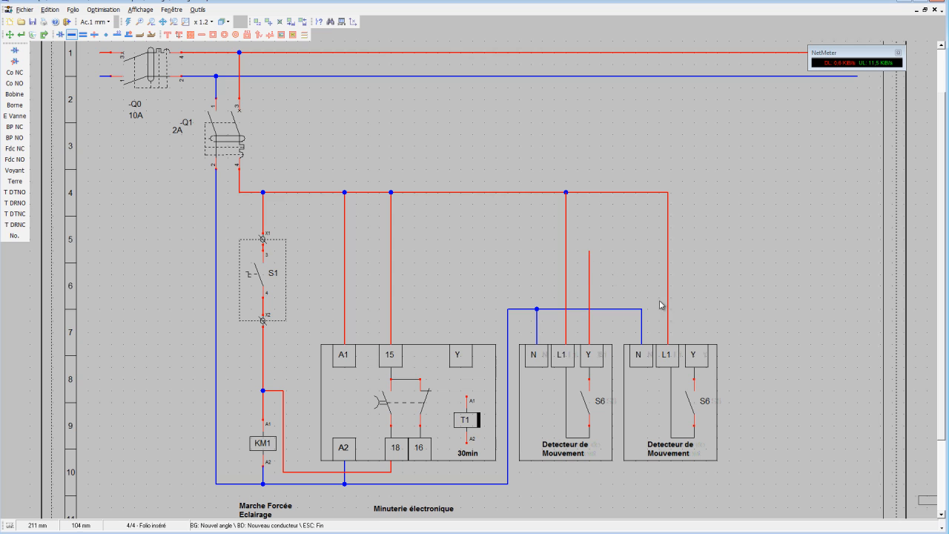
{"action": "left_click", "coordinate": [696, 347]}
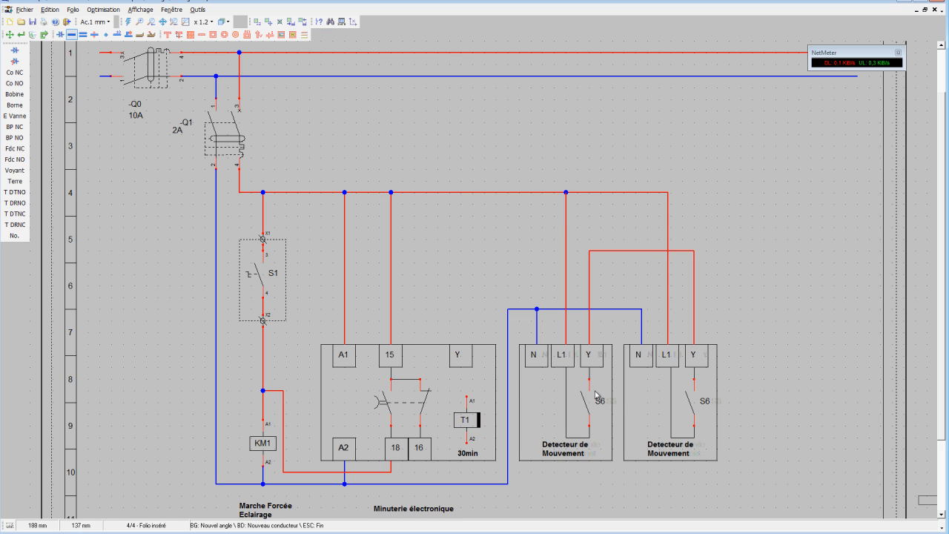
Hide the S6 name on the contacts inside both motion detector blocks.
{"action": "left_click", "coordinate": [22, 34]}
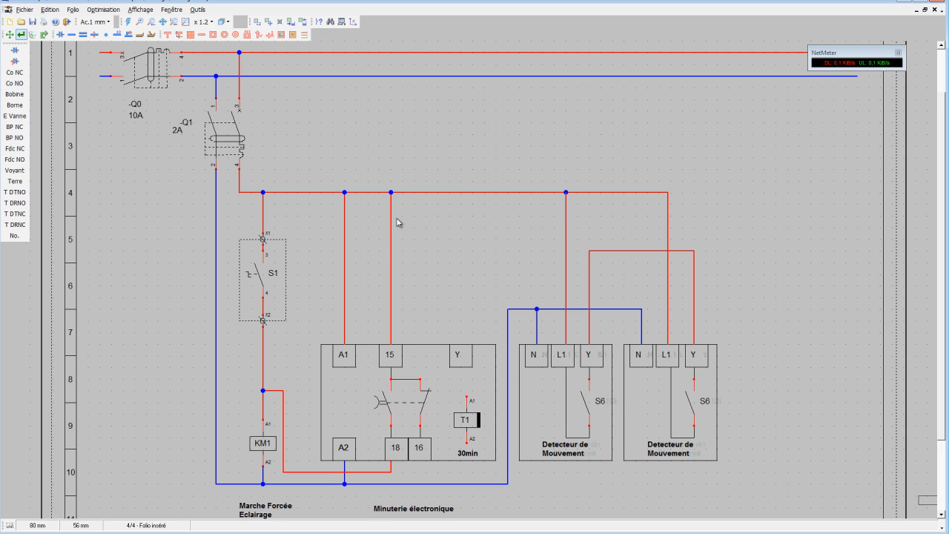
{"action": "left_click", "coordinate": [604, 401]}
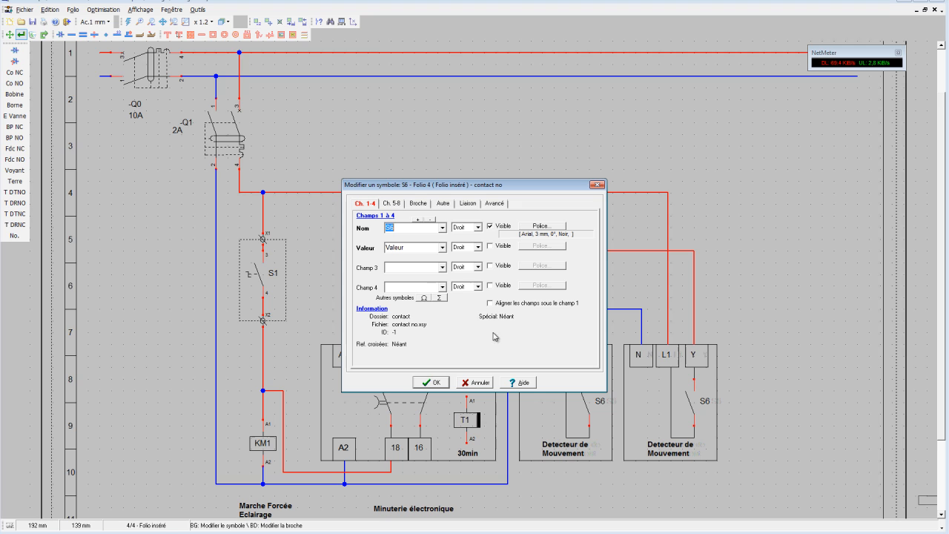
{"action": "left_click", "coordinate": [489, 226]}
{"action": "left_click", "coordinate": [433, 382]}
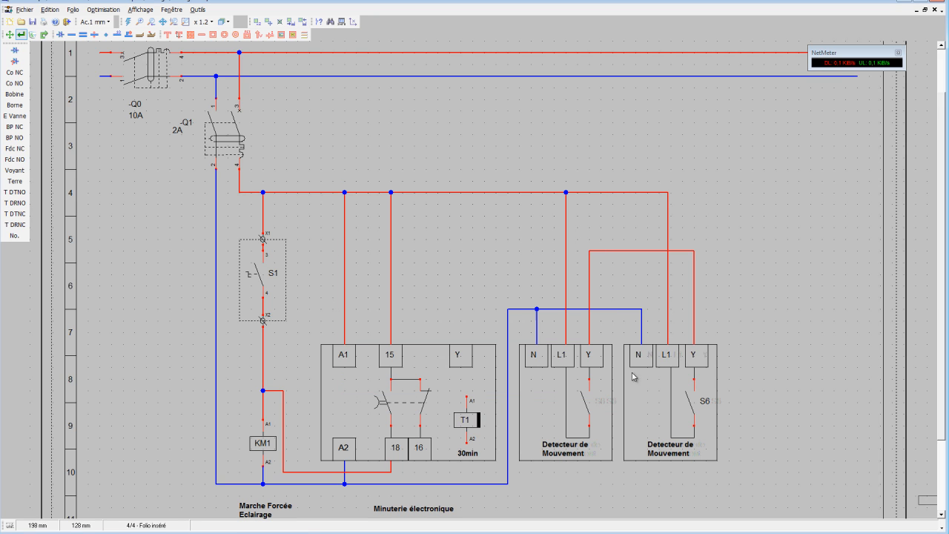
{"action": "left_click", "coordinate": [708, 401]}
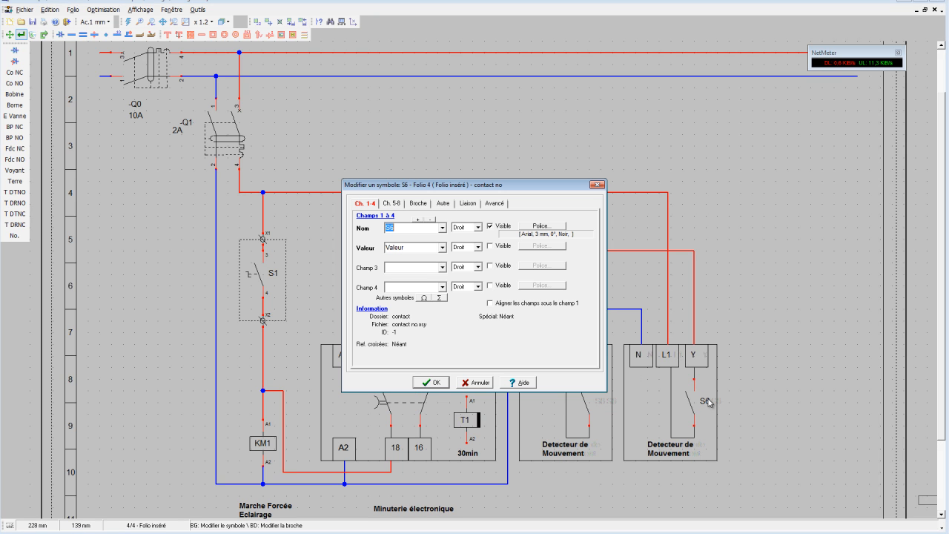
{"action": "left_click", "coordinate": [490, 226]}
{"action": "left_click", "coordinate": [435, 382]}
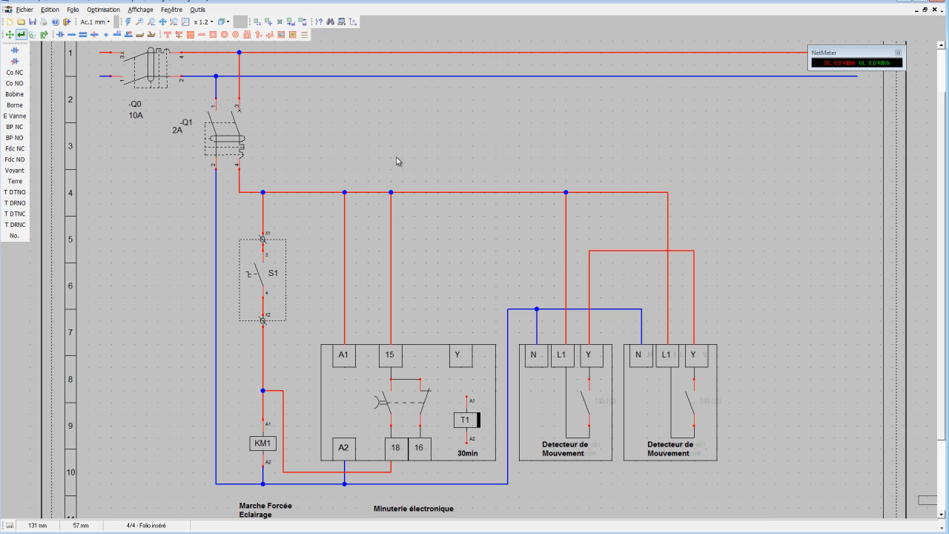
Connect the detectors' common Y conductor to the Y terminal of the timer block and save the drawing.
{"action": "left_click", "coordinate": [72, 34]}
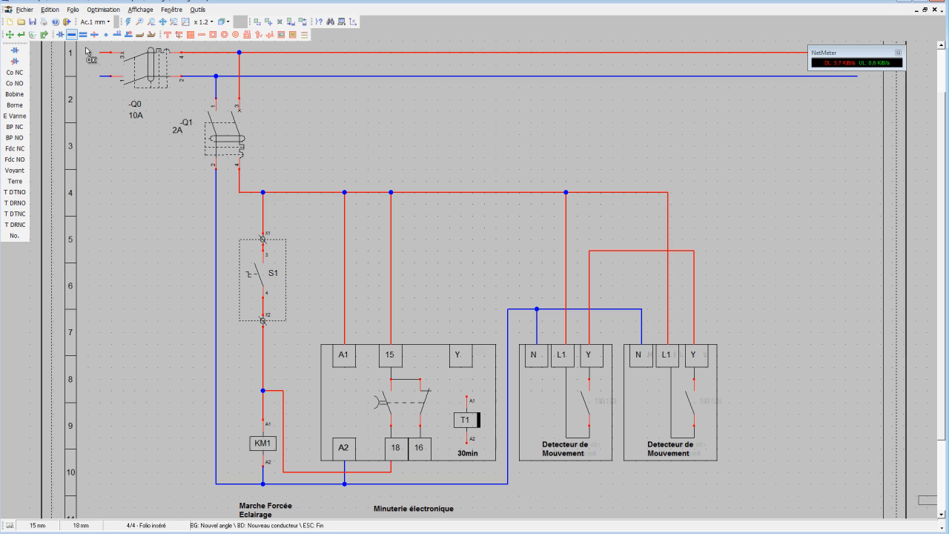
{"action": "left_click", "coordinate": [591, 251]}
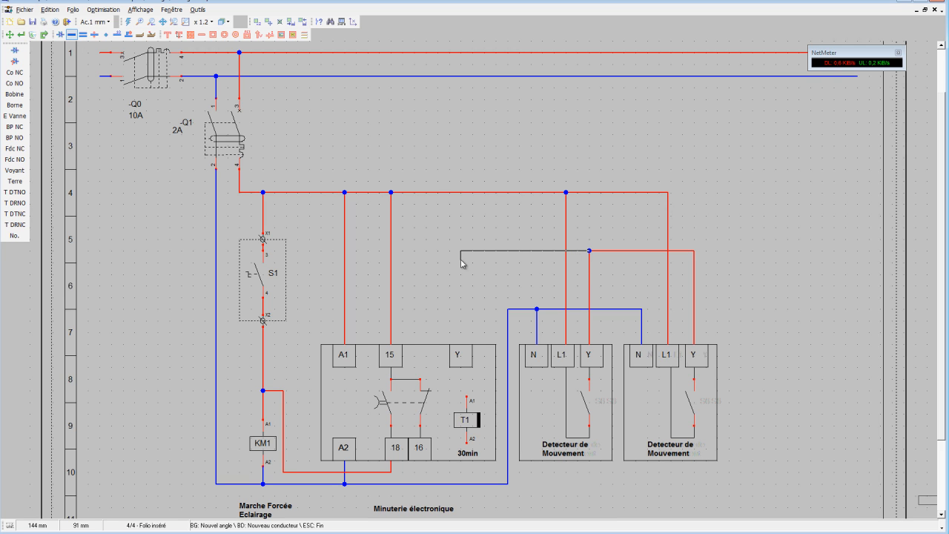
{"action": "left_click", "coordinate": [461, 345]}
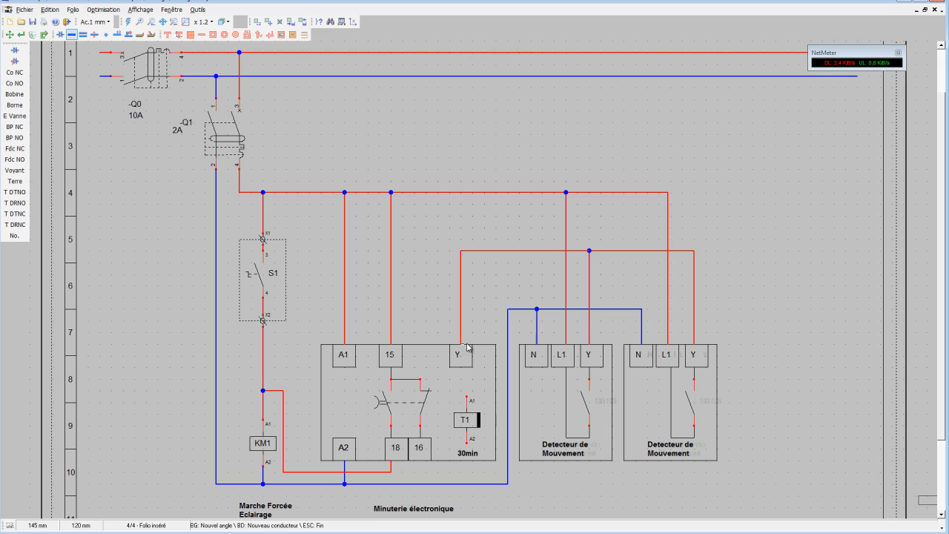
{"action": "right_click", "coordinate": [485, 307]}
{"action": "left_click", "coordinate": [33, 22]}
Draw a rectangle enclosing both motion detector blocks and the conductors above them.
{"action": "left_click", "coordinate": [214, 35]}
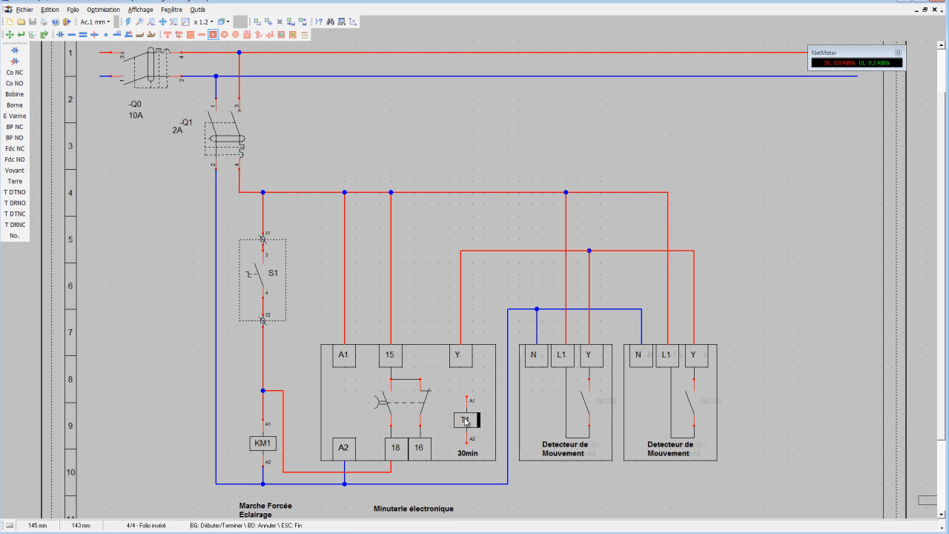
{"action": "left_click", "coordinate": [514, 478]}
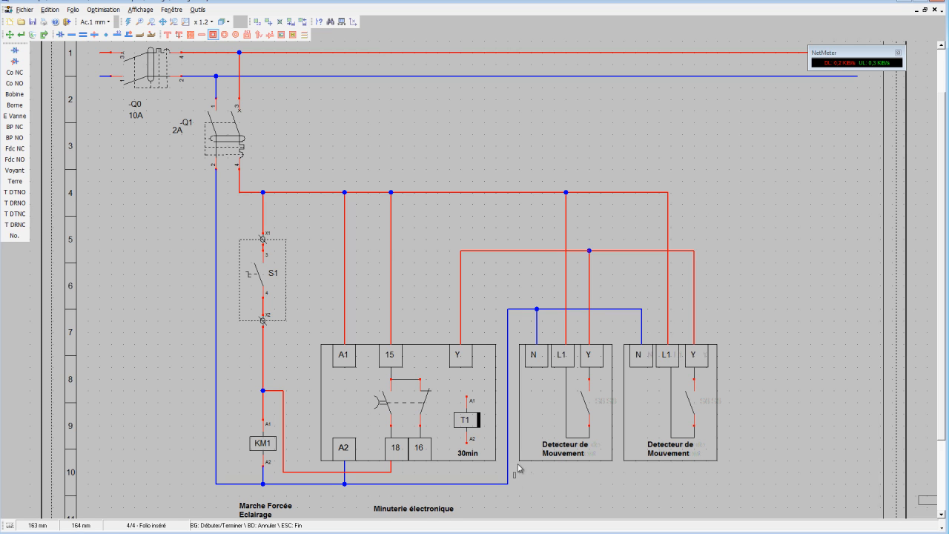
{"action": "left_click", "coordinate": [729, 170]}
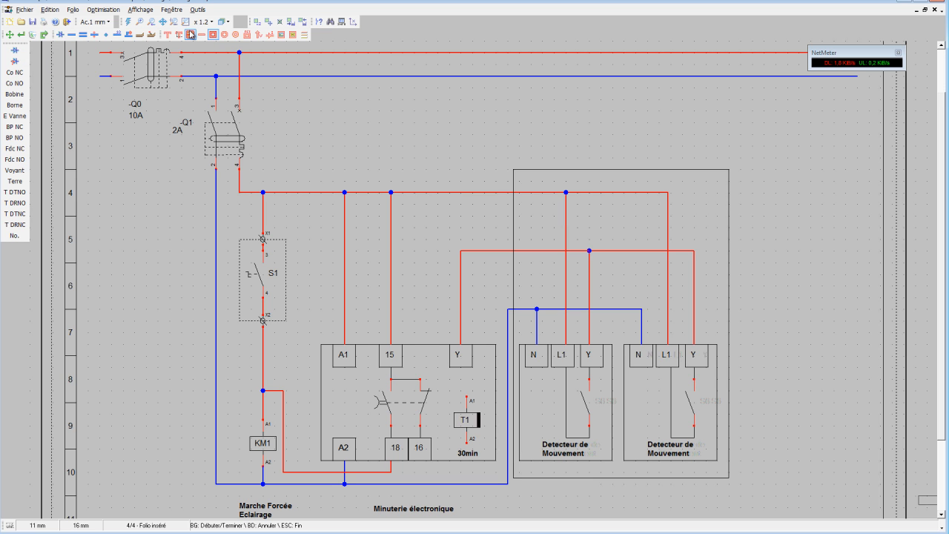
Move the timer block with its conductors and caption closer to KM1, and shift the vertical neutral line beside it the same way.
{"action": "left_click", "coordinate": [268, 22]}
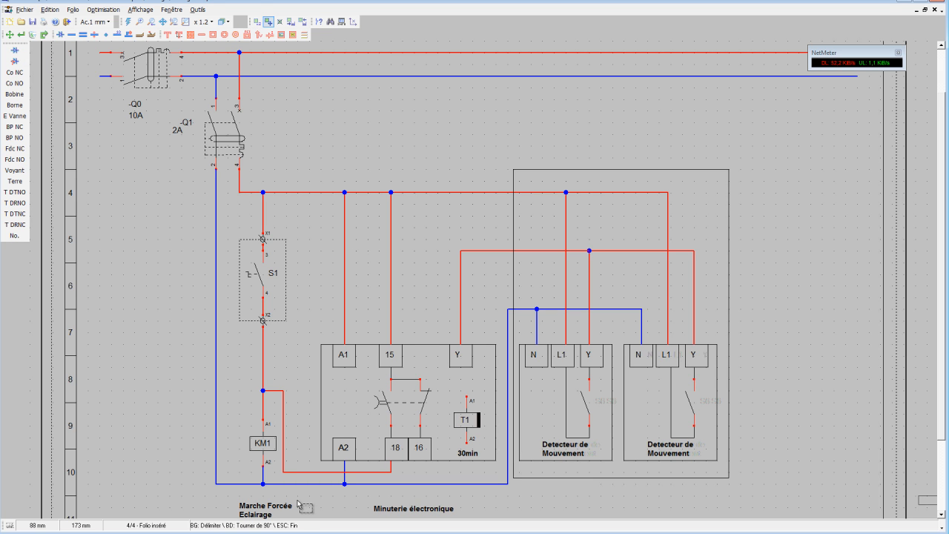
{"action": "left_click", "coordinate": [311, 513]}
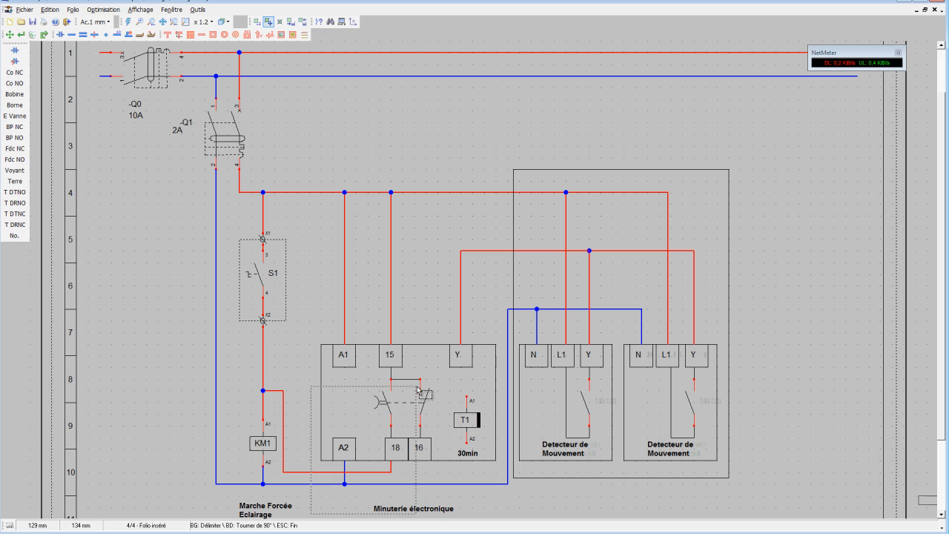
{"action": "left_click", "coordinate": [502, 169]}
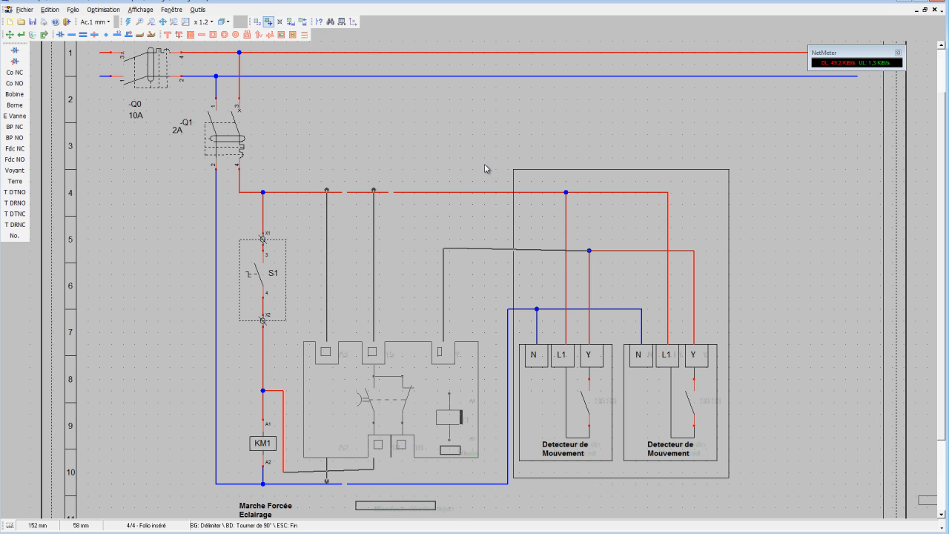
{"action": "left_click", "coordinate": [478, 168]}
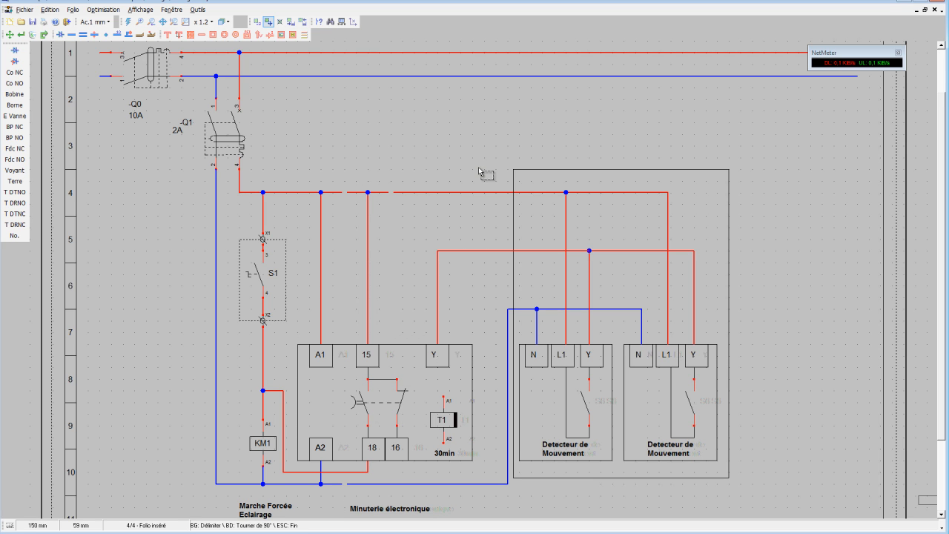
{"action": "key", "text": "Escape"}
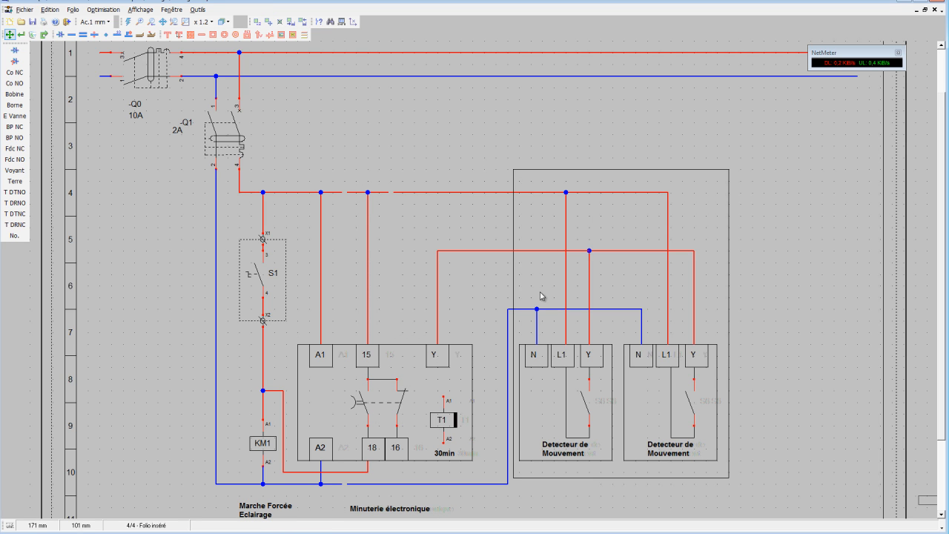
{"action": "left_click_drag", "start_coordinate": [510, 339], "coordinate": [484, 340]}
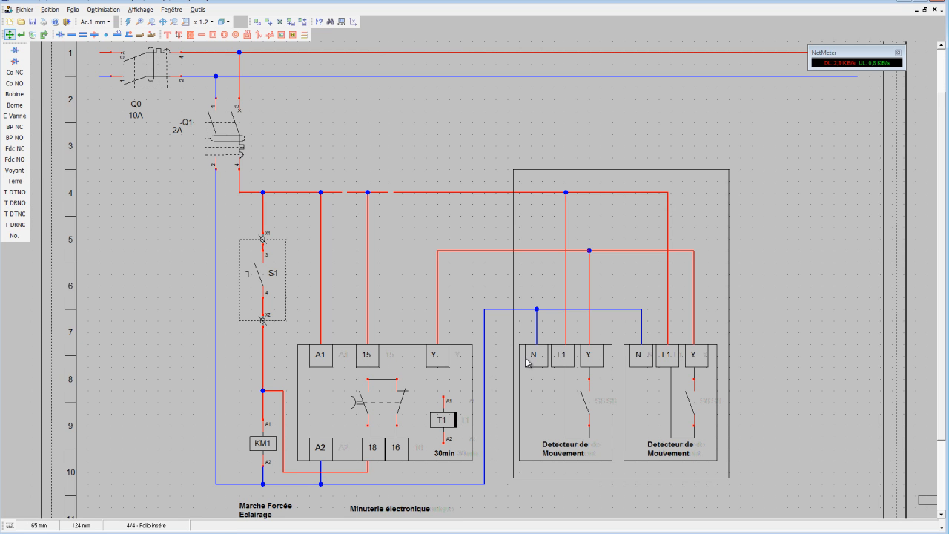
Set the outline style of the rectangle around the motion detectors to dotted (Pointillé).
{"action": "left_click", "coordinate": [21, 36]}
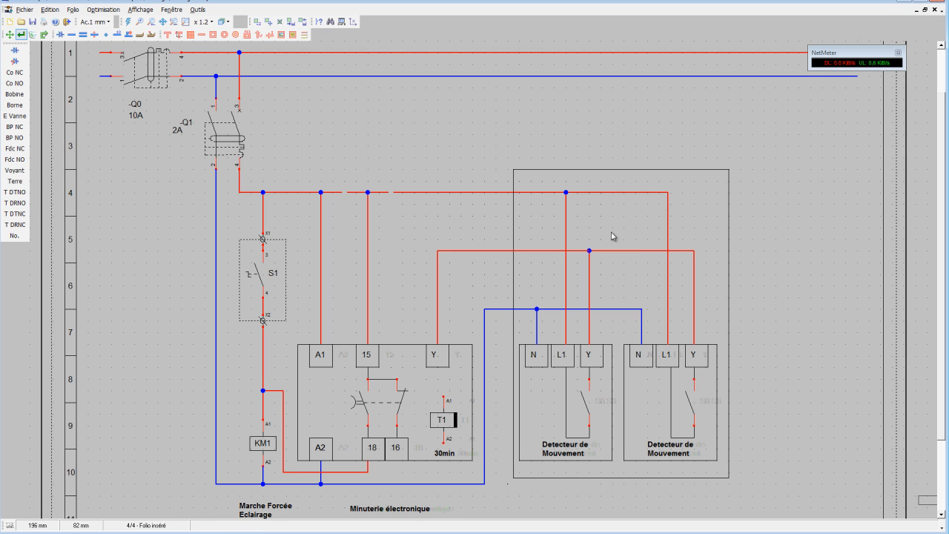
{"action": "double_click", "coordinate": [609, 170]}
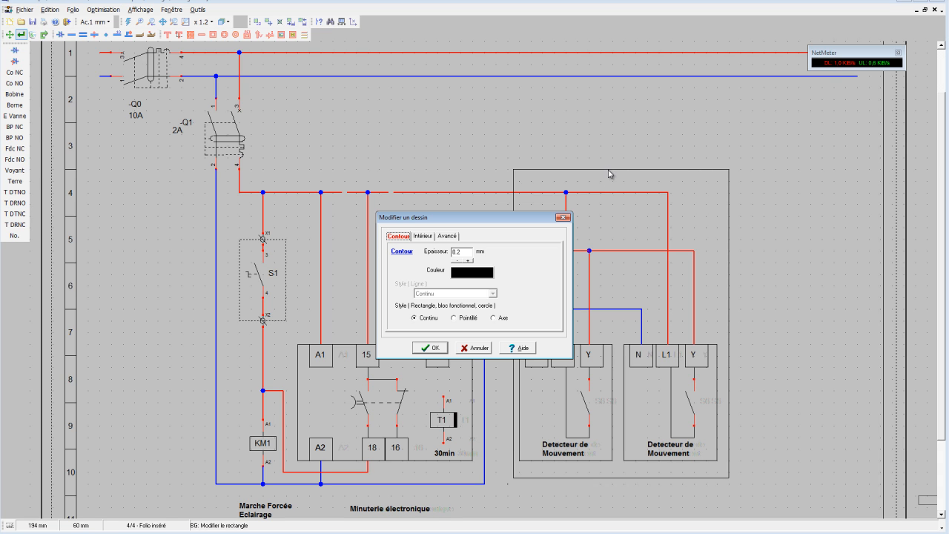
{"action": "left_click", "coordinate": [454, 319]}
{"action": "left_click", "coordinate": [430, 350]}
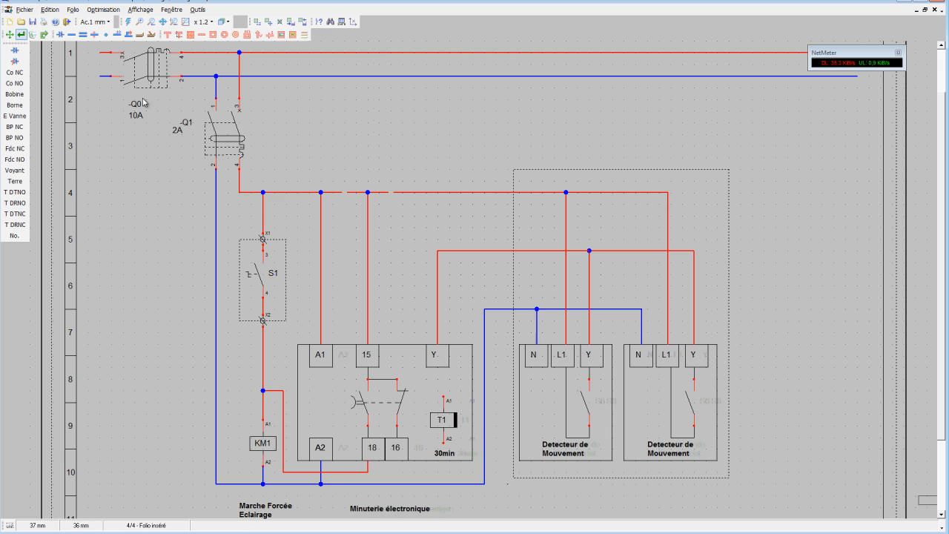
Place a terminal (Borne) on the neutral, supply and Y conductors where each crosses the edge of the dotted detector frame.
{"action": "left_click", "coordinate": [12, 105]}
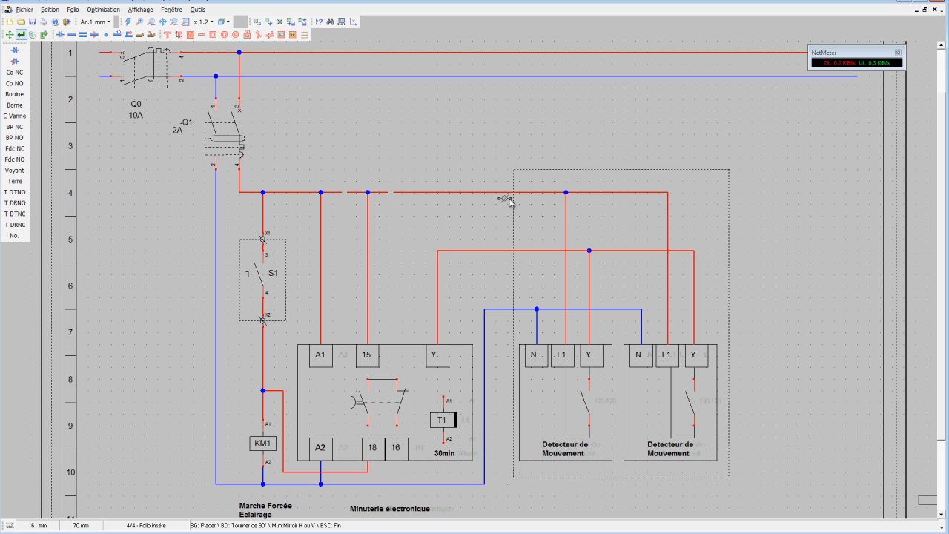
{"action": "left_click", "coordinate": [519, 312]}
{"action": "left_click", "coordinate": [520, 196]}
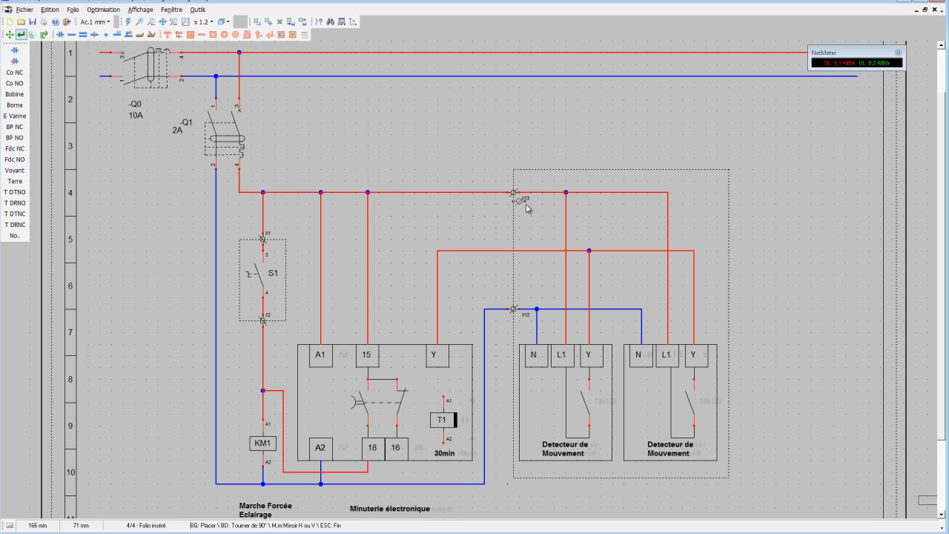
{"action": "left_click", "coordinate": [520, 255]}
{"action": "key", "text": "Escape"}
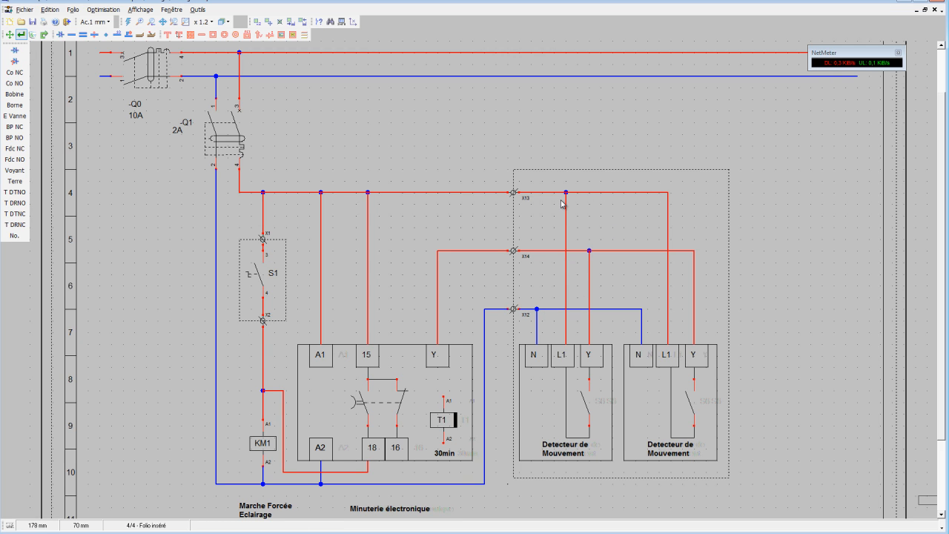
Rename the frame's terminals X3 on the neutral, X4 on the Y conductor and X5 on the supply line, accepting duplicate names.
{"action": "left_click", "coordinate": [513, 310]}
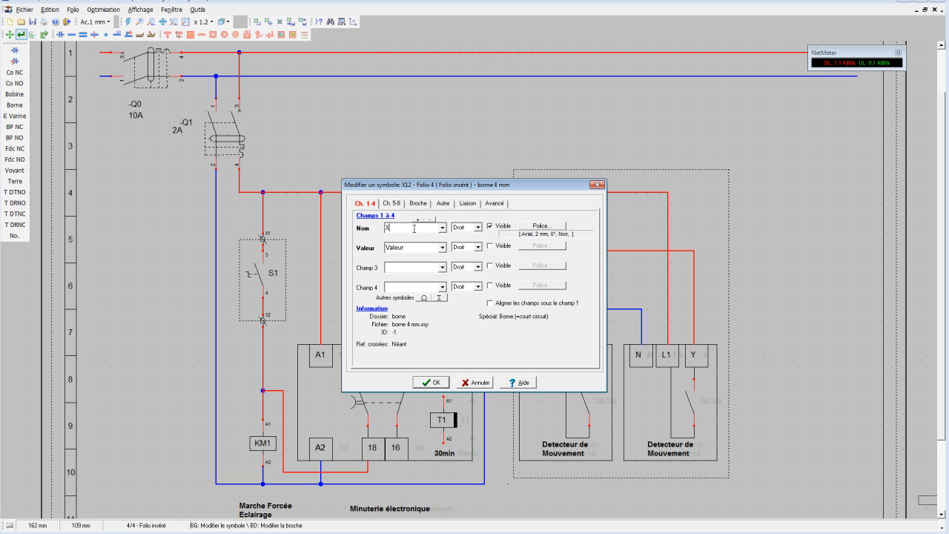
{"action": "left_click", "coordinate": [431, 382]}
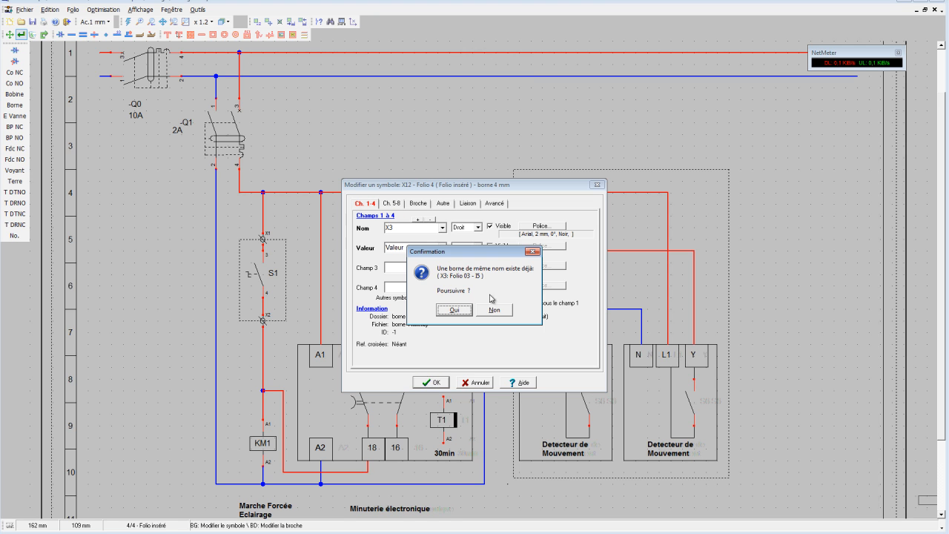
{"action": "left_click", "coordinate": [465, 304]}
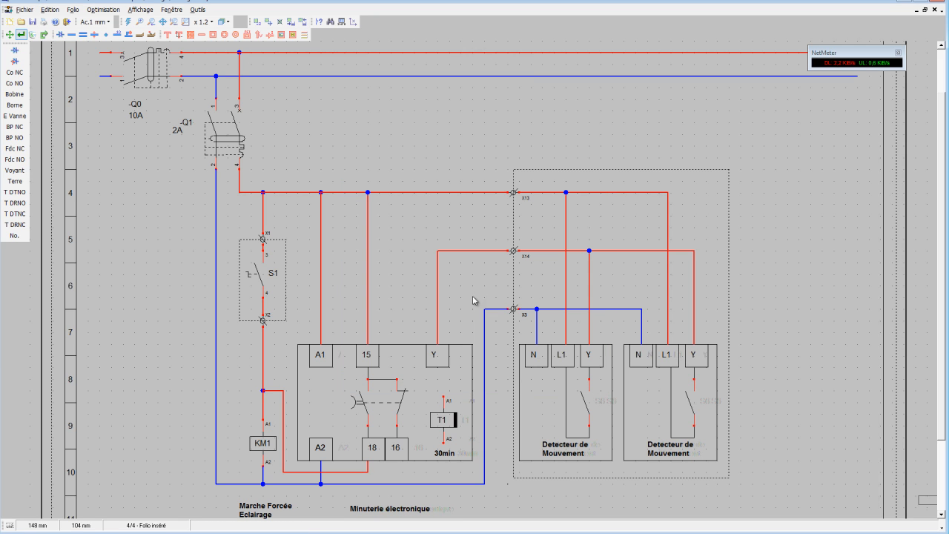
{"action": "left_click", "coordinate": [519, 255]}
{"action": "double_click", "coordinate": [425, 229]}
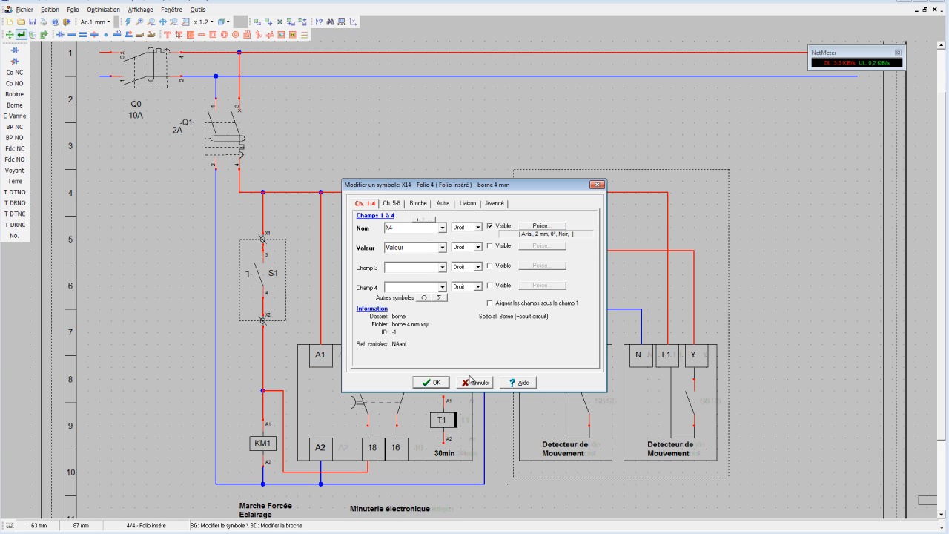
{"action": "type", "text": "X4"}
{"action": "left_click", "coordinate": [431, 382]}
{"action": "left_click", "coordinate": [460, 306]}
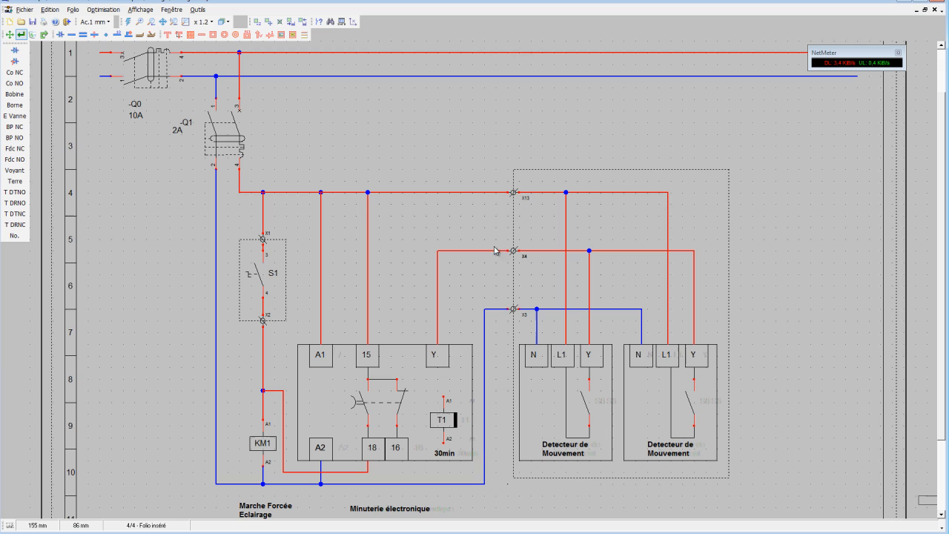
{"action": "left_click", "coordinate": [525, 199]}
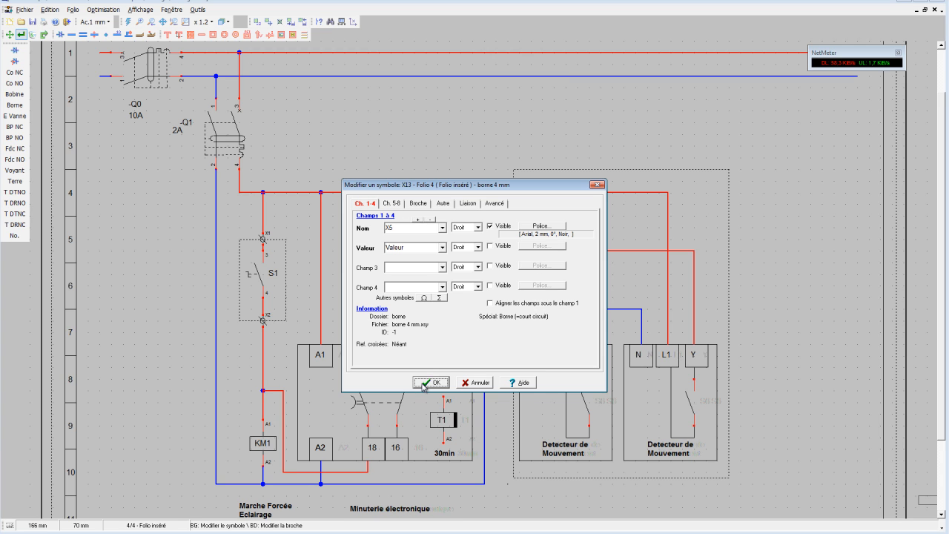
{"action": "left_click", "coordinate": [431, 382]}
{"action": "left_click", "coordinate": [459, 315]}
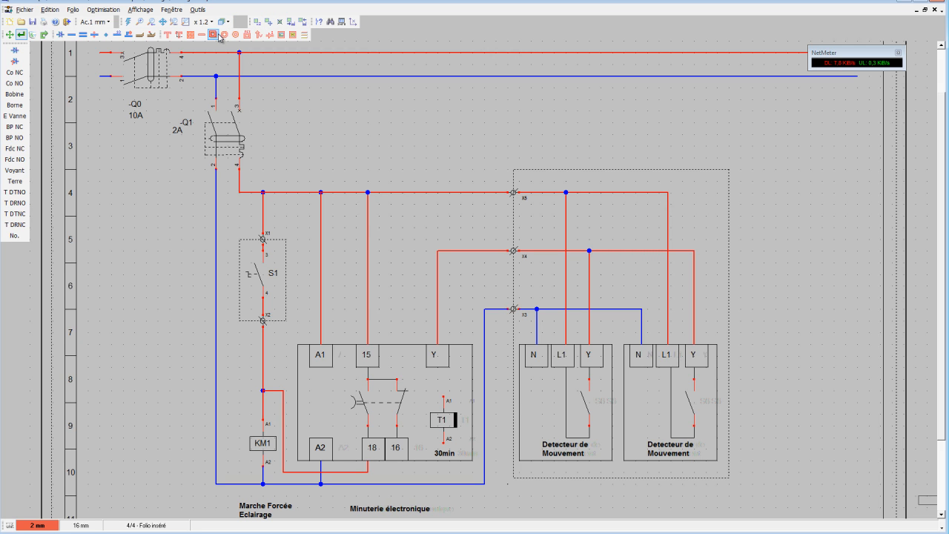
Place the text "régler sur 1s" inside the dotted frame, centred below the two motion detectors.
{"action": "left_click", "coordinate": [179, 35]}
{"action": "double_click", "coordinate": [411, 250]}
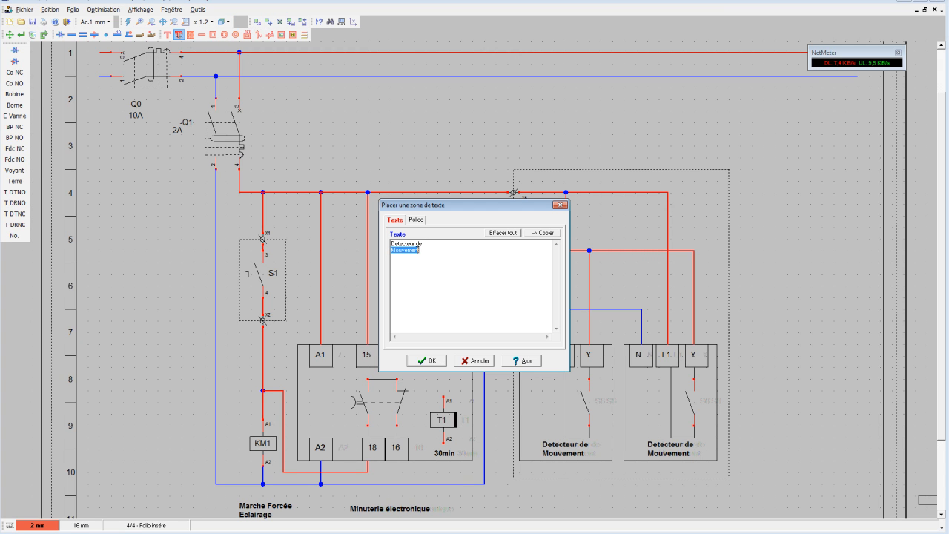
{"action": "left_click_drag", "start_coordinate": [418, 250], "coordinate": [376, 245]}
{"action": "left_click", "coordinate": [407, 256]}
{"action": "key", "text": "Delete"}
{"action": "left_click", "coordinate": [428, 360]}
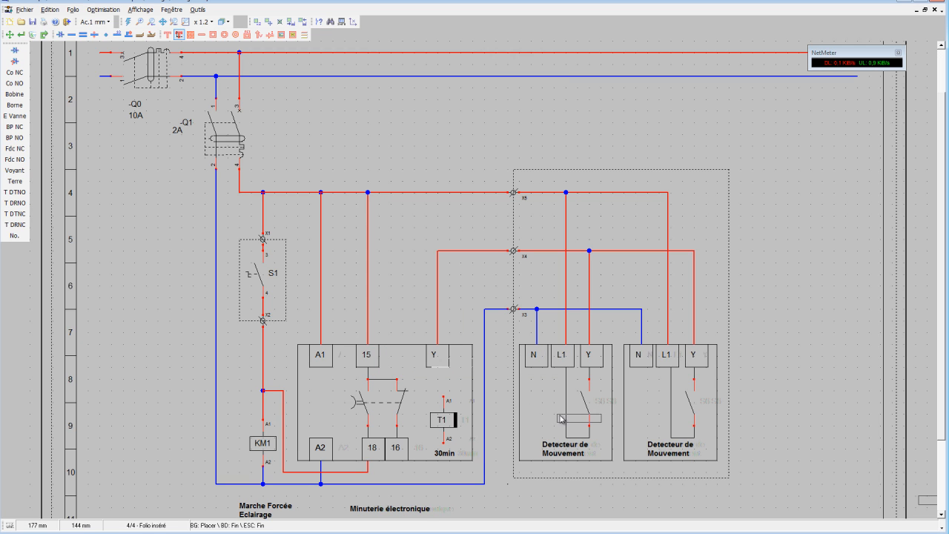
{"action": "left_click", "coordinate": [599, 469]}
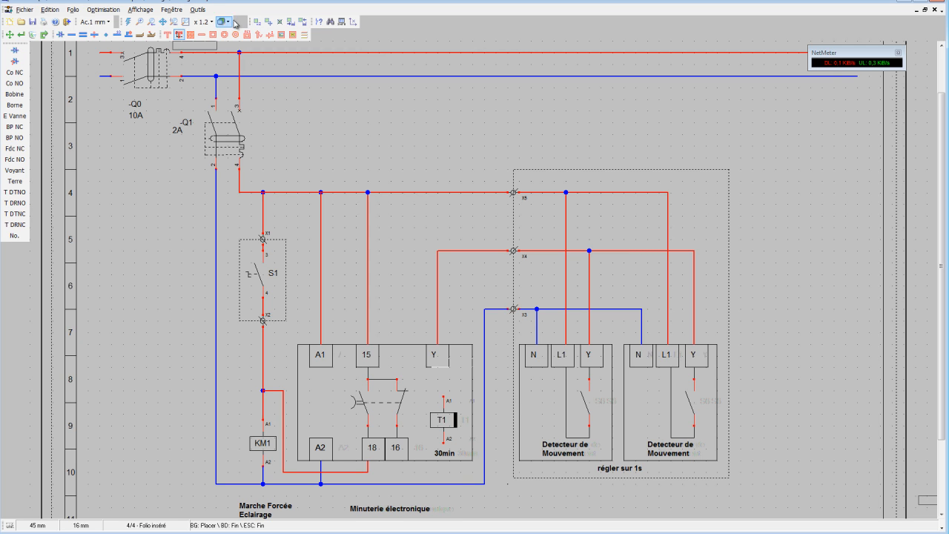
{"action": "left_click", "coordinate": [186, 22]}
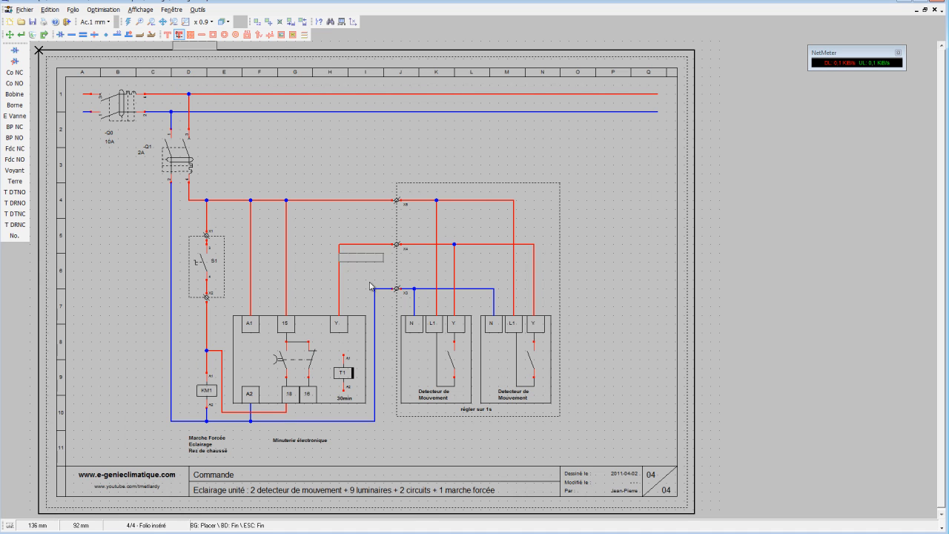
Place the two-line text "Détecteur entrée / Principale" below the dotted frame, under the first motion detector.
{"action": "left_click", "coordinate": [339, 123]}
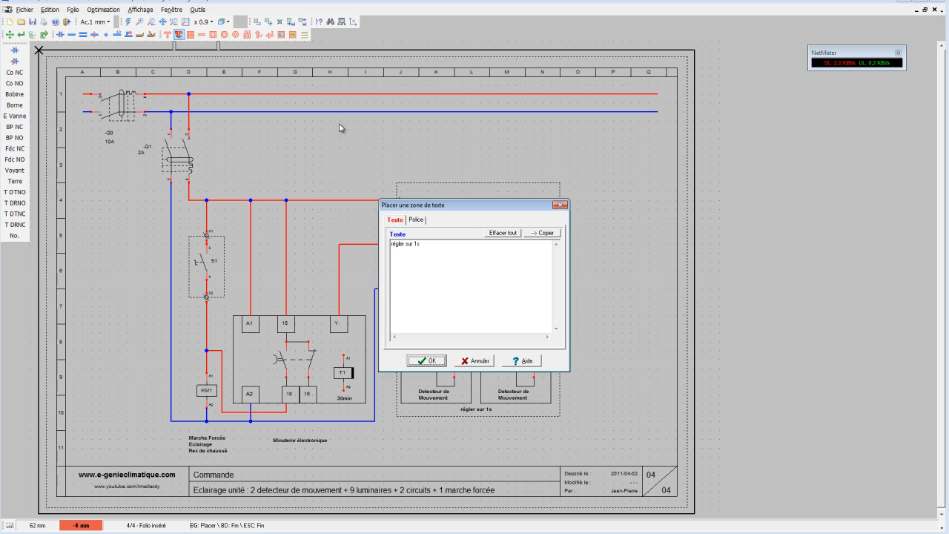
{"action": "left_click_drag", "start_coordinate": [441, 251], "coordinate": [382, 247]}
{"action": "type", "text": "D"}
{"action": "type", "text": "étecteur entrée"}
{"action": "key", "text": "Return"}
{"action": "type", "text": "Principale"}
{"action": "left_click", "coordinate": [427, 360]}
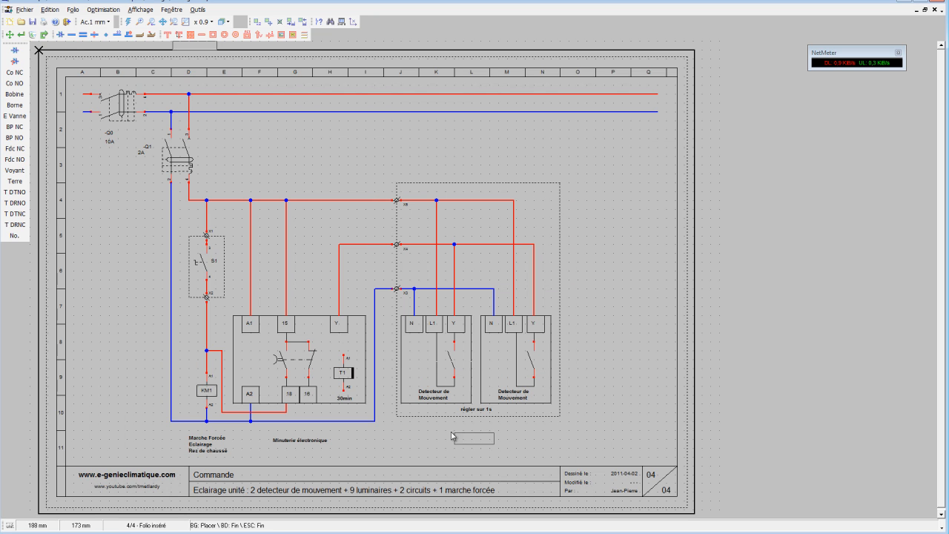
{"action": "left_click", "coordinate": [405, 439]}
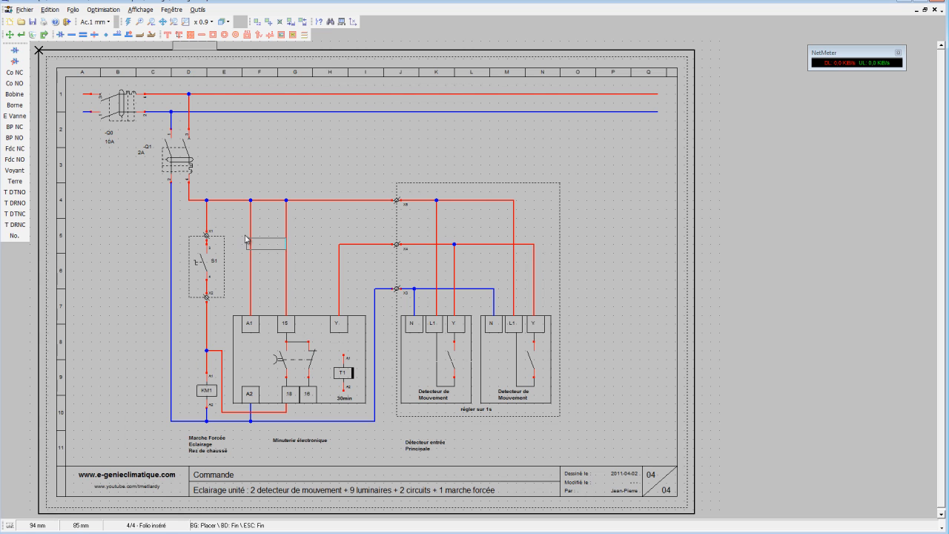
Place the two-line text "Détecteur entrée / Compresseur" below the dotted frame, under the second motion detector.
{"action": "left_click", "coordinate": [181, 35]}
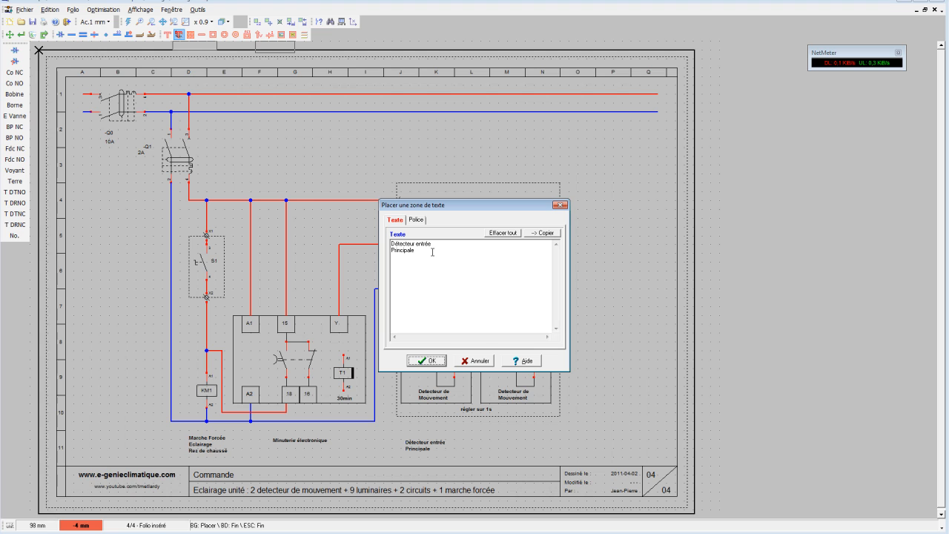
{"action": "left_click_drag", "start_coordinate": [433, 252], "coordinate": [388, 249]}
{"action": "key", "text": "Delete"}
{"action": "type", "text": "Compresseur"}
{"action": "left_click", "coordinate": [426, 360]}
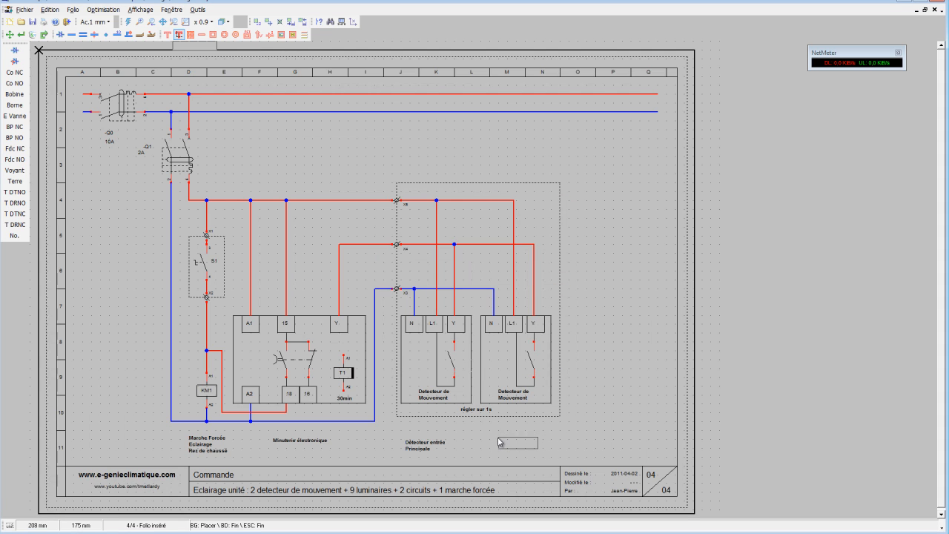
{"action": "left_click", "coordinate": [499, 442]}
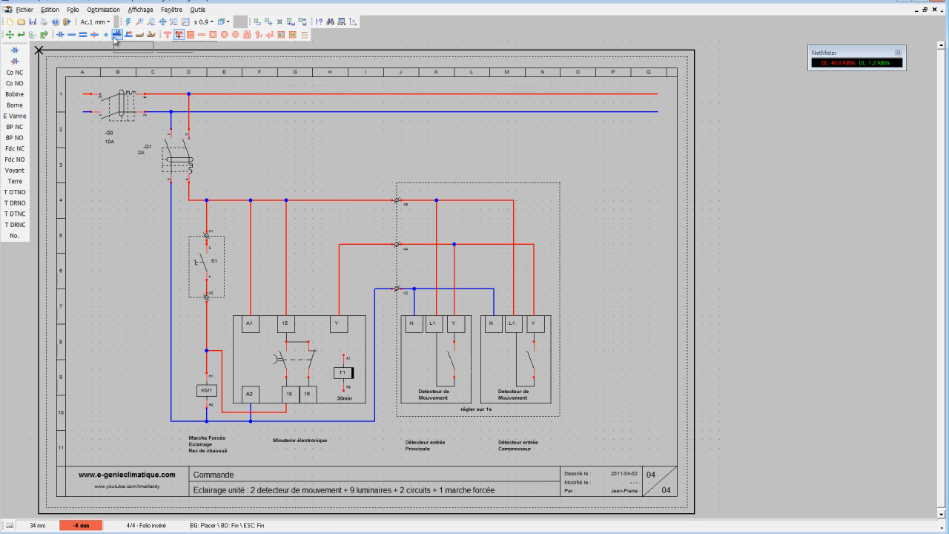
Draw two vertical conductors from the blue neutral line down to row 11, in columns O and P, and shift the second 1 mm toward the first.
{"action": "left_click", "coordinate": [72, 34]}
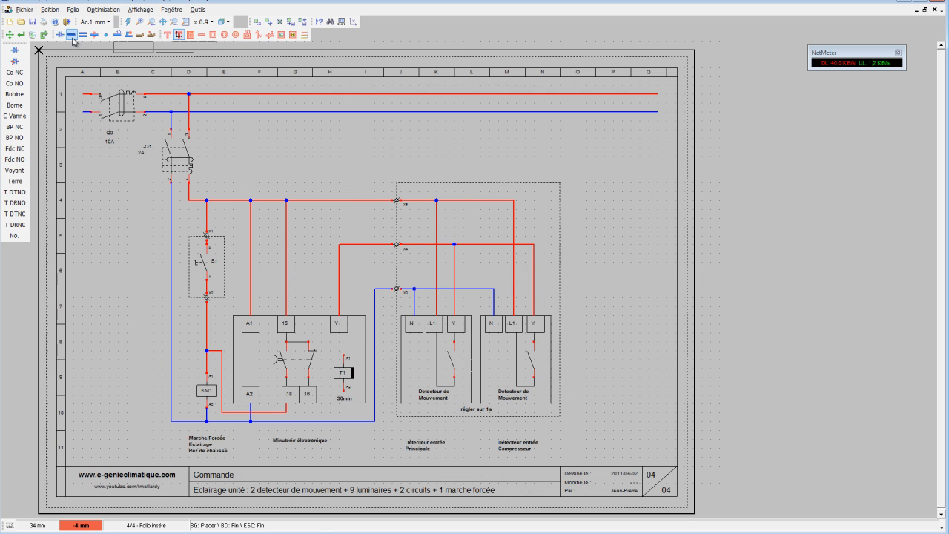
{"action": "left_click", "coordinate": [569, 112]}
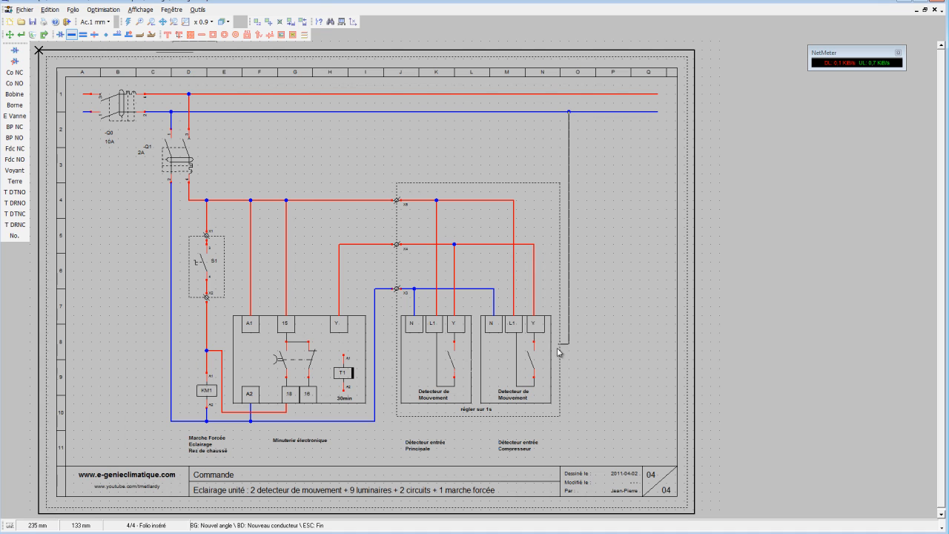
{"action": "left_click", "coordinate": [570, 433]}
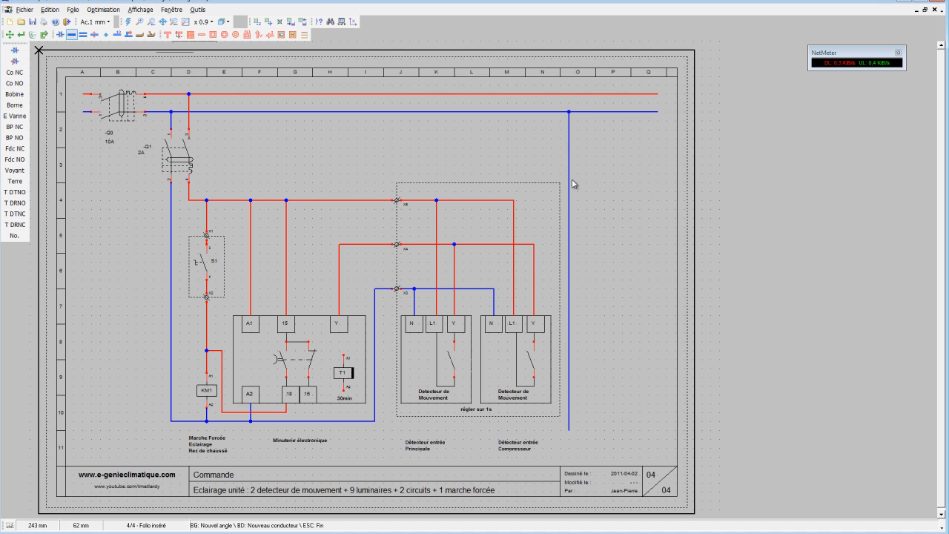
{"action": "left_click", "coordinate": [625, 113]}
{"action": "left_click", "coordinate": [625, 428]}
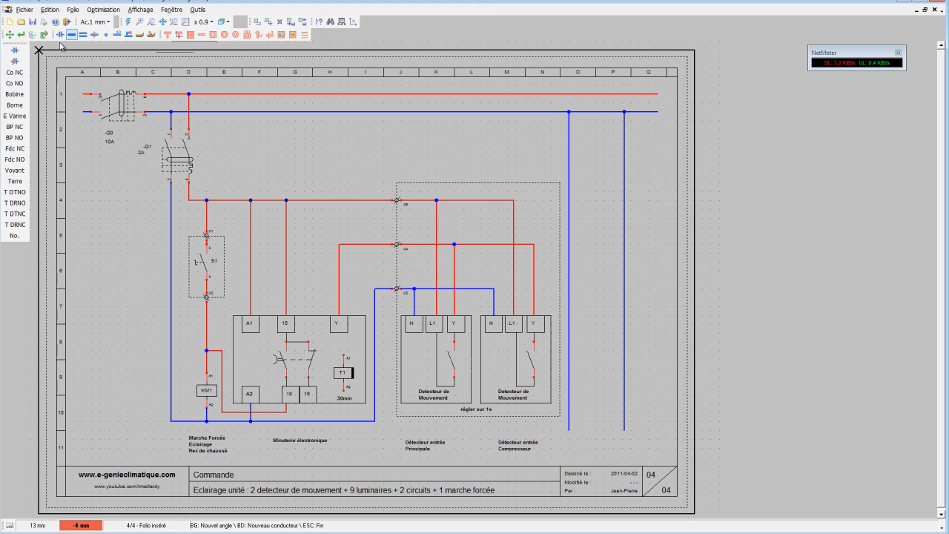
{"action": "left_click", "coordinate": [9, 35]}
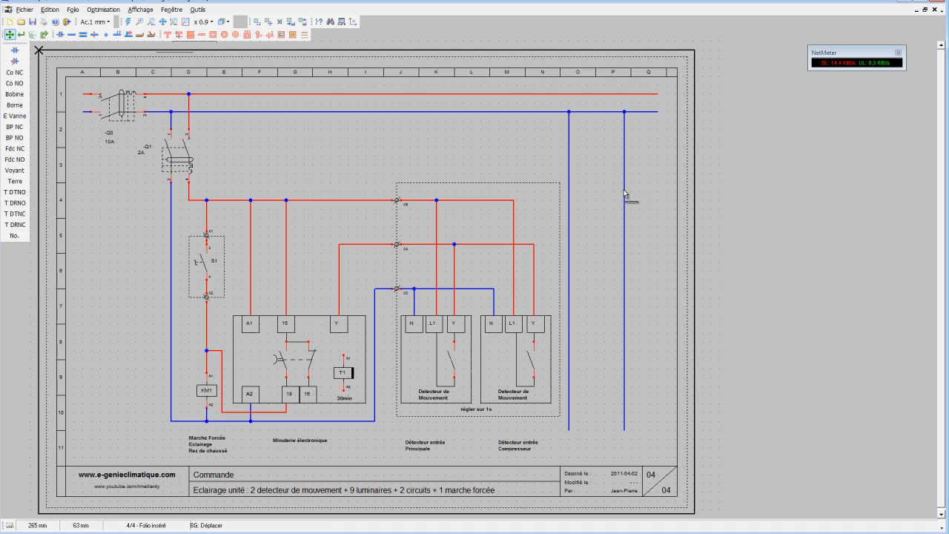
{"action": "left_click_drag", "start_coordinate": [624, 190], "coordinate": [622, 193]}
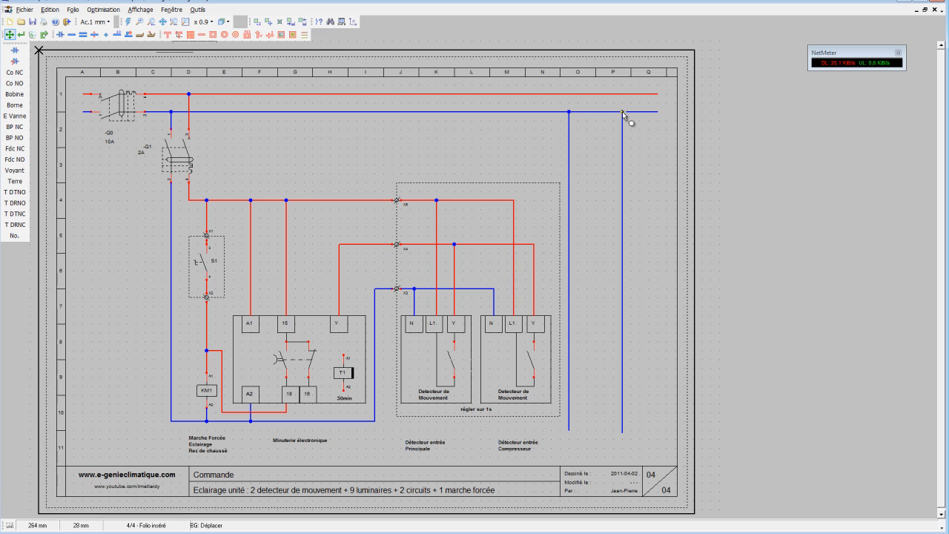
Set the snap increment to 2 mm and the conductor type to Puissance <= 400V.
{"action": "left_click", "coordinate": [104, 22]}
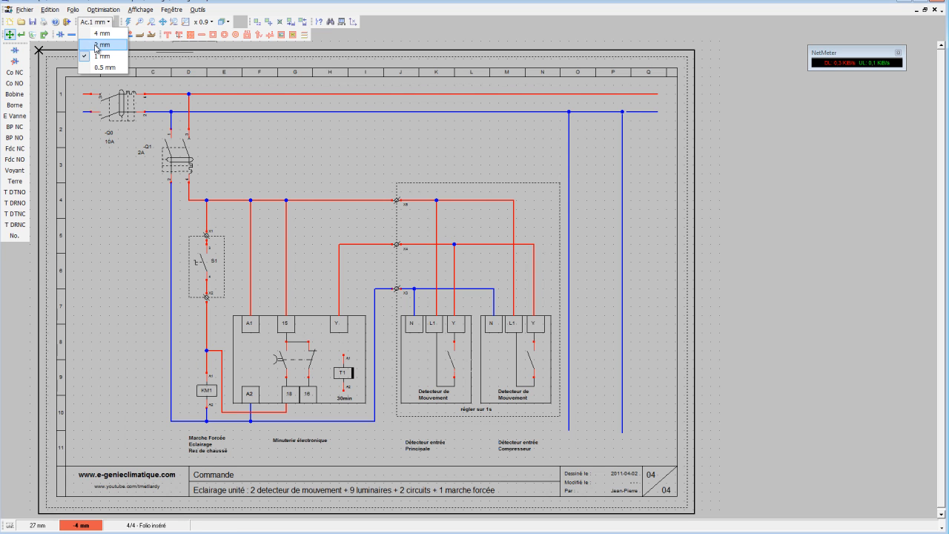
{"action": "left_click", "coordinate": [93, 45]}
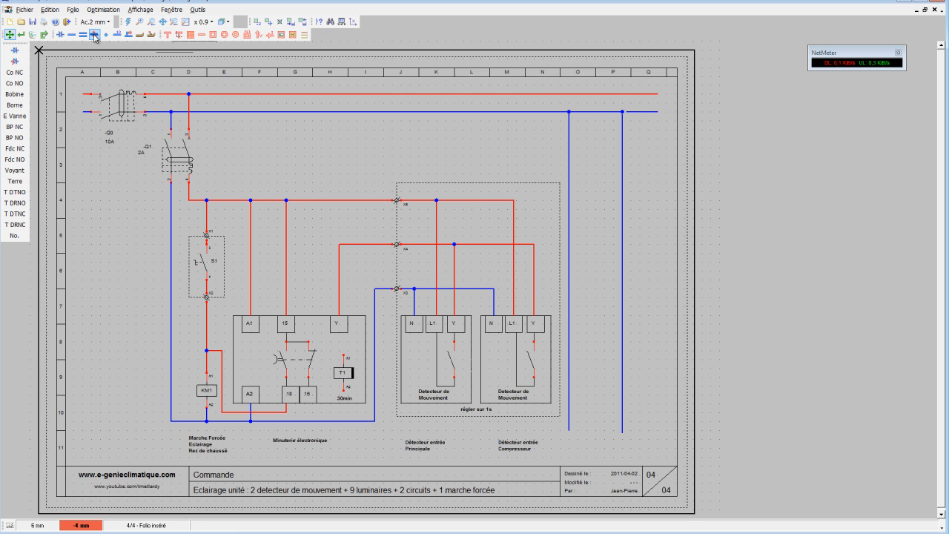
{"action": "left_click", "coordinate": [95, 34]}
{"action": "left_click", "coordinate": [410, 285]}
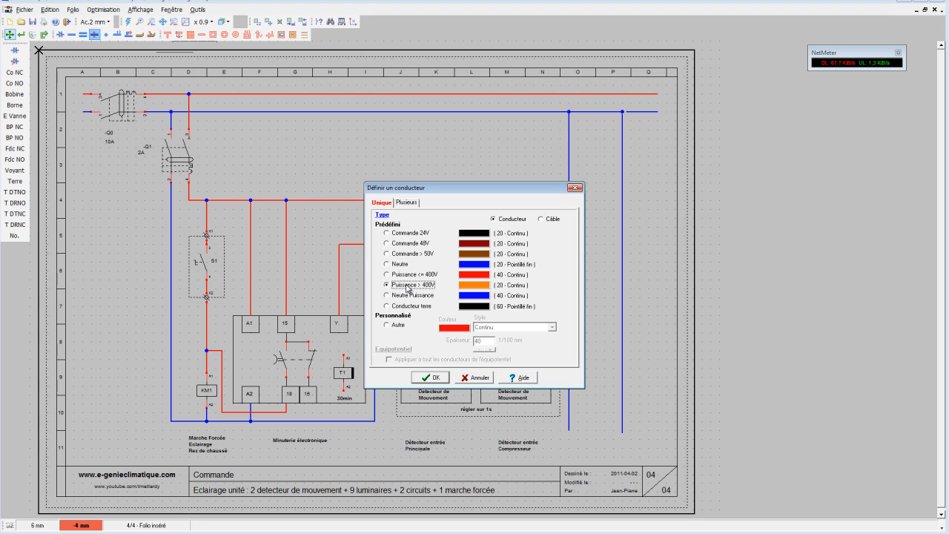
{"action": "left_click", "coordinate": [413, 276]}
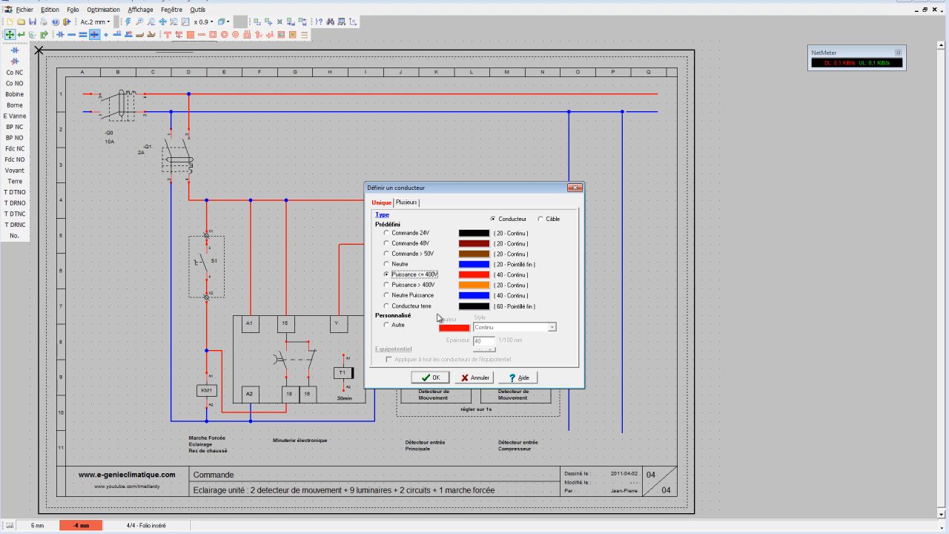
{"action": "left_click", "coordinate": [439, 377]}
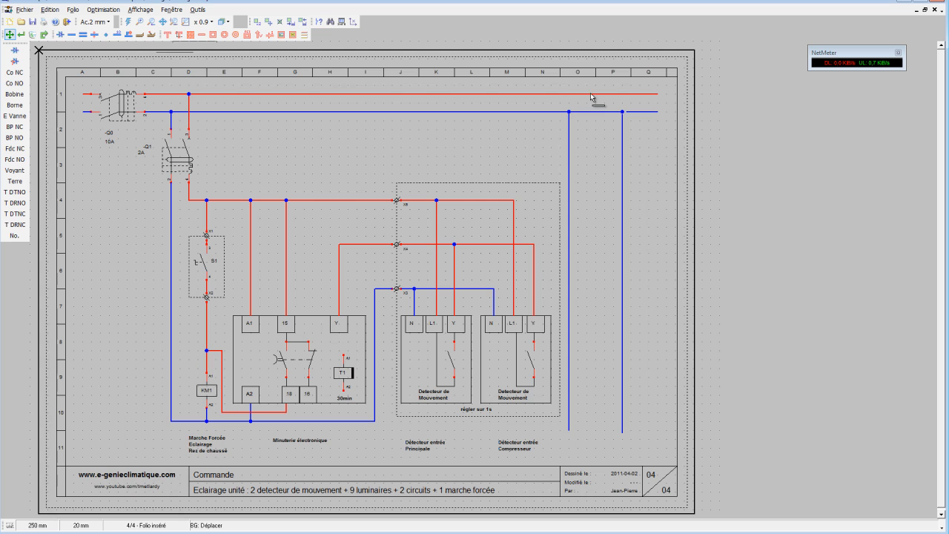
Draw two vertical power conductors from the red supply line down to row 11, one beside each new neutral conductor.
{"action": "left_click", "coordinate": [70, 34]}
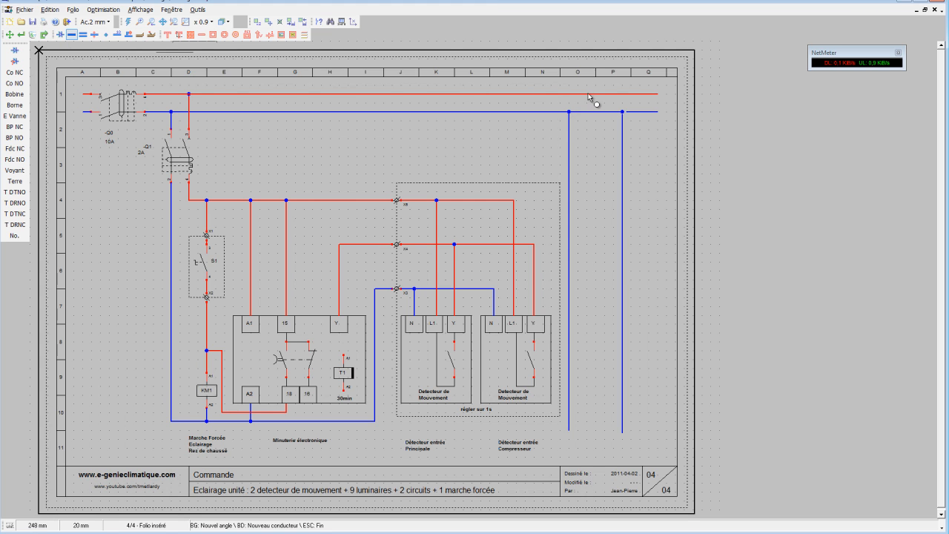
{"action": "left_click", "coordinate": [587, 94]}
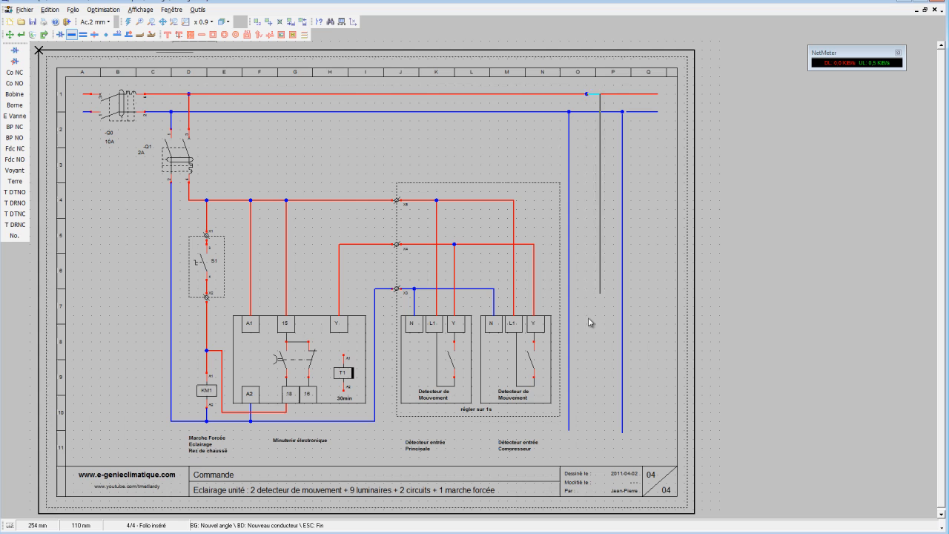
{"action": "right_click", "coordinate": [587, 433]}
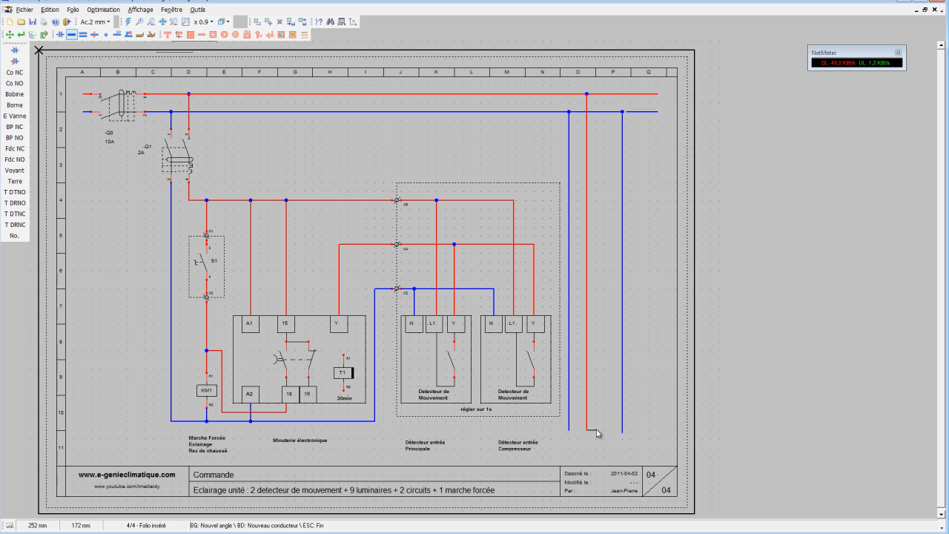
{"action": "left_click", "coordinate": [640, 94]}
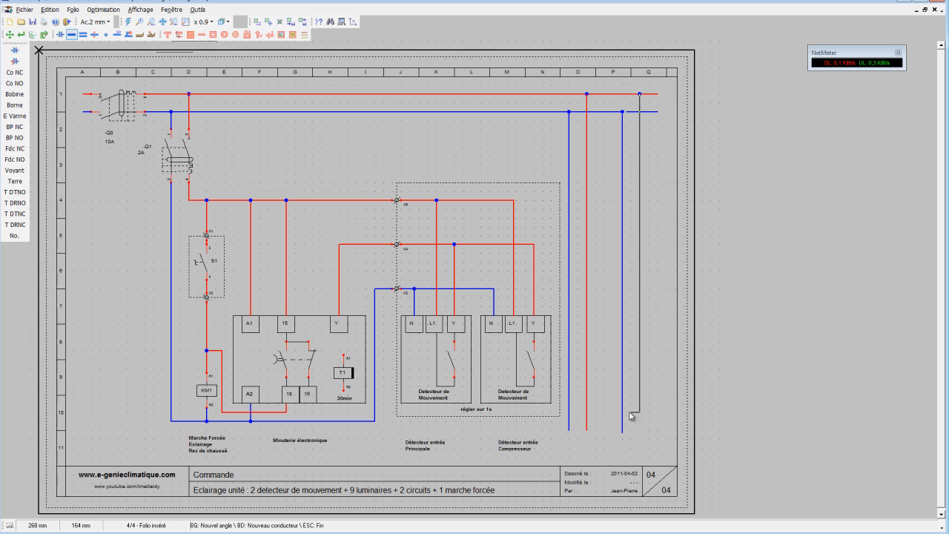
{"action": "right_click", "coordinate": [642, 433]}
Place a phase-neutral differential circuit breaker (Disj Différentiel PN) on each of the two new conductor pairs, just below the main lines.
{"action": "left_click", "coordinate": [14, 62]}
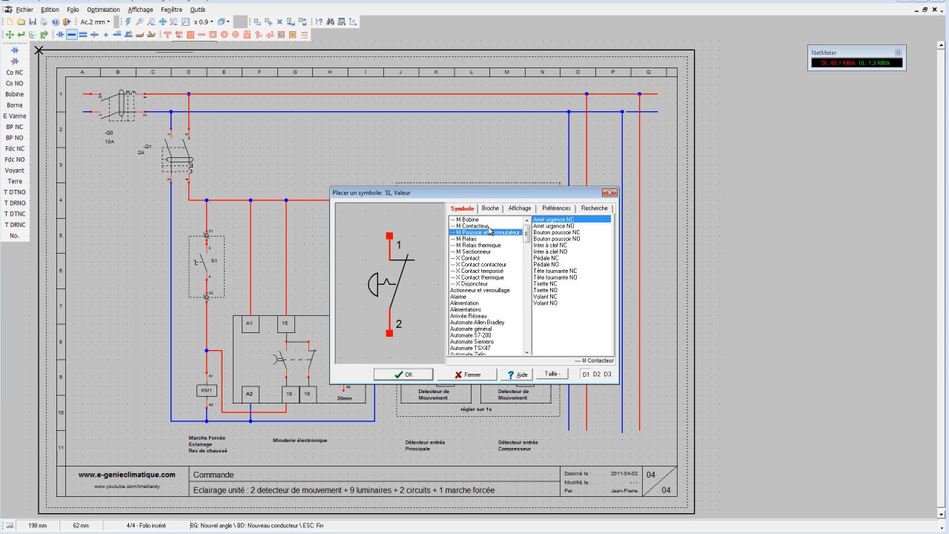
{"action": "left_click", "coordinate": [491, 258]}
{"action": "left_click", "coordinate": [492, 270]}
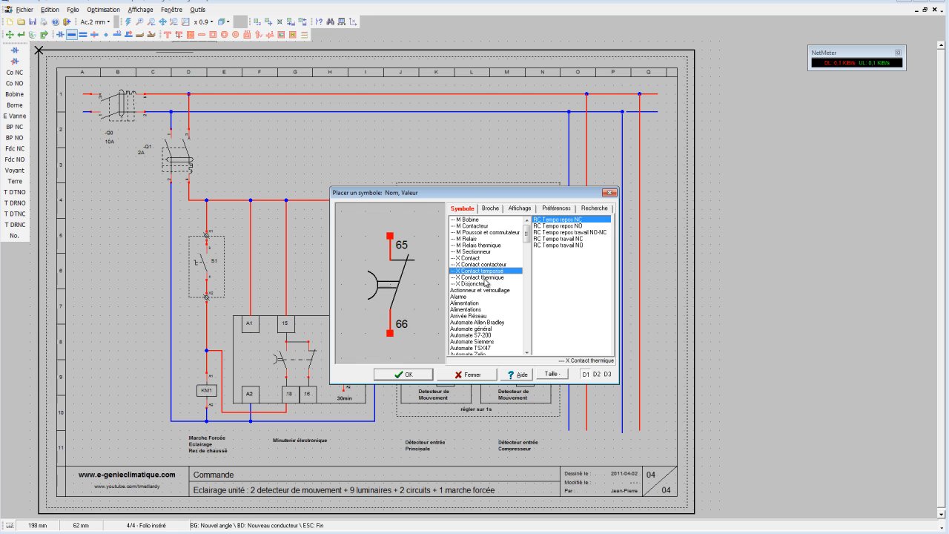
{"action": "left_click", "coordinate": [488, 277]}
{"action": "left_click", "coordinate": [488, 283]}
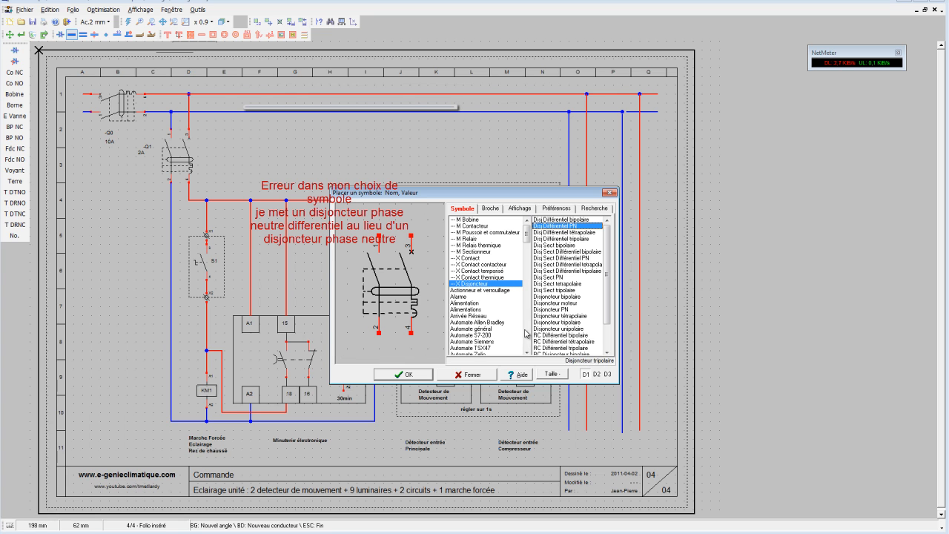
{"action": "left_click", "coordinate": [420, 374]}
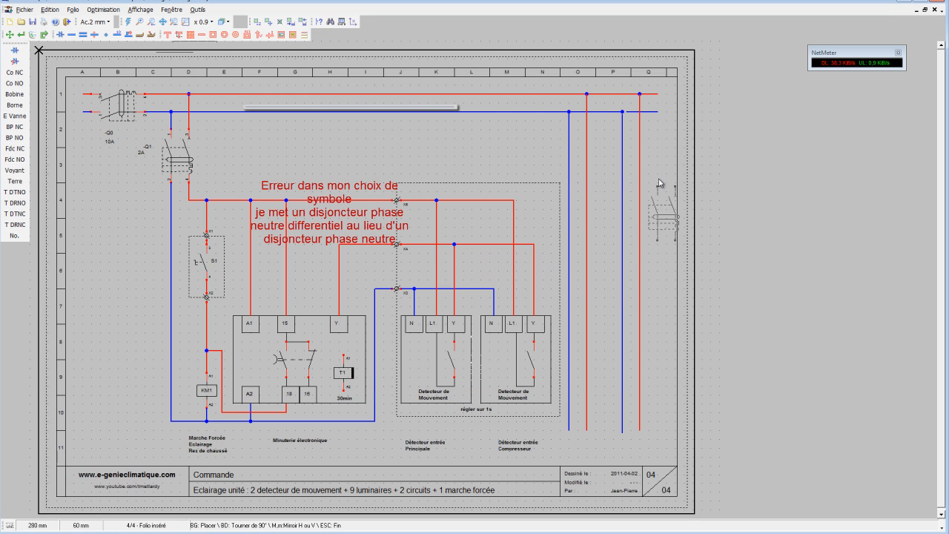
{"action": "left_click", "coordinate": [569, 131]}
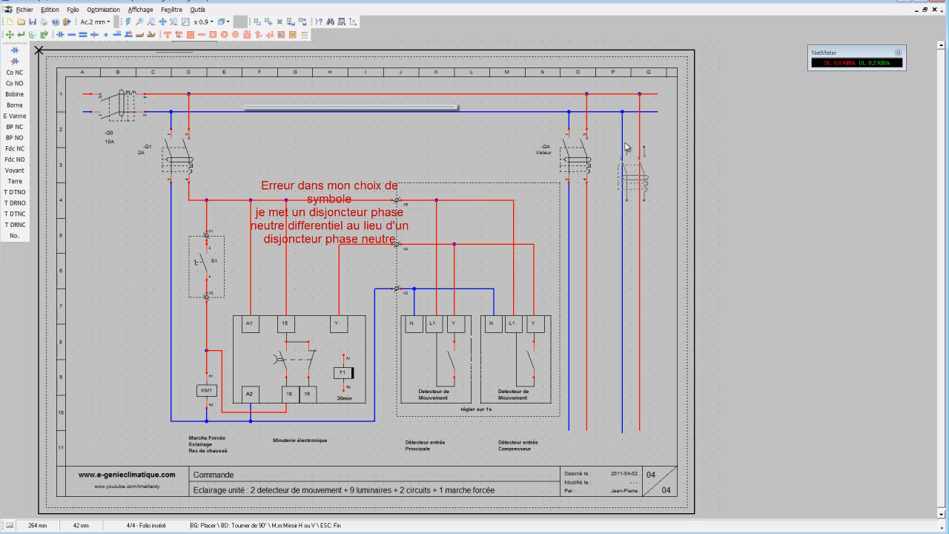
{"action": "left_click", "coordinate": [623, 131]}
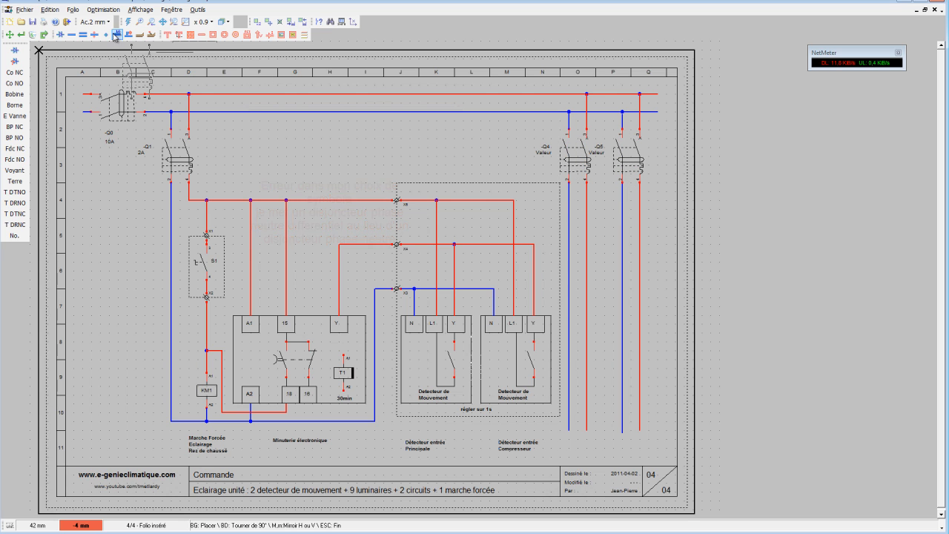
Name the breaker on the first new conductor pair -Q2 and set its value to 10A.
{"action": "left_click", "coordinate": [20, 34]}
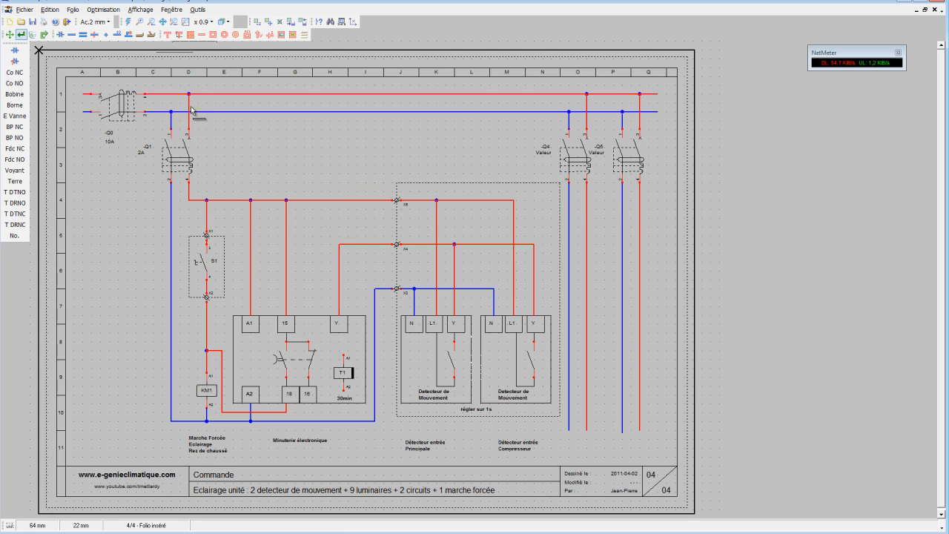
{"action": "double_click", "coordinate": [554, 153]}
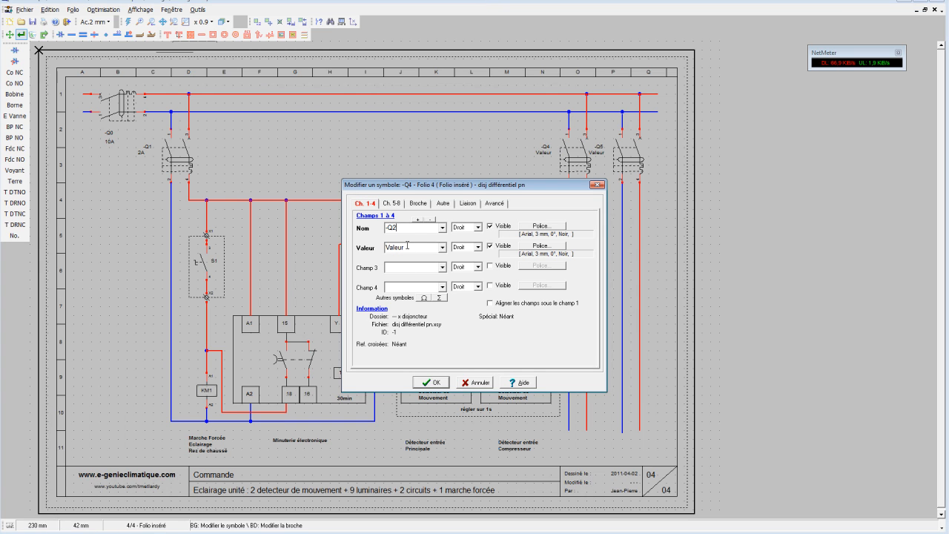
{"action": "double_click", "coordinate": [407, 245]}
{"action": "type", "text": "10A"}
{"action": "left_click", "coordinate": [435, 382]}
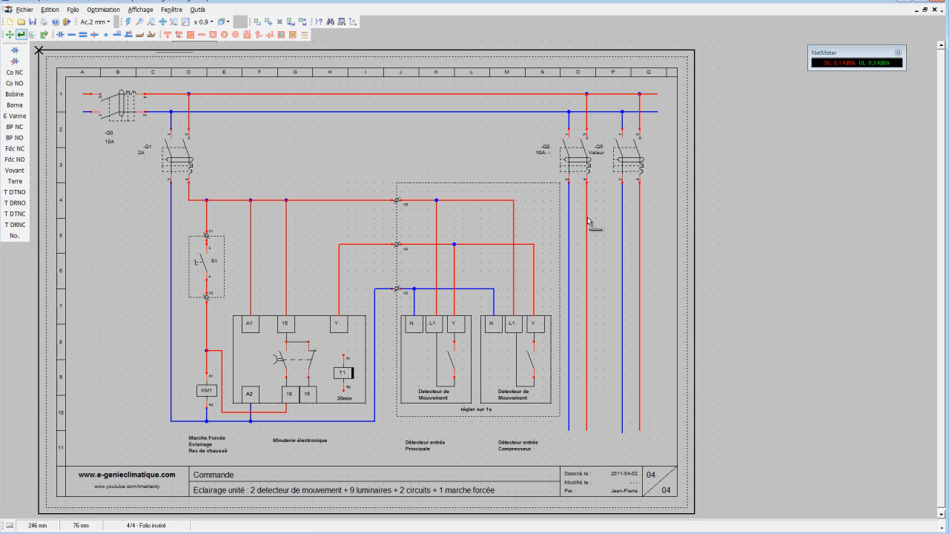
Name the breaker on the second new conductor pair -Q3 and set its value to 10A.
{"action": "double_click", "coordinate": [604, 153]}
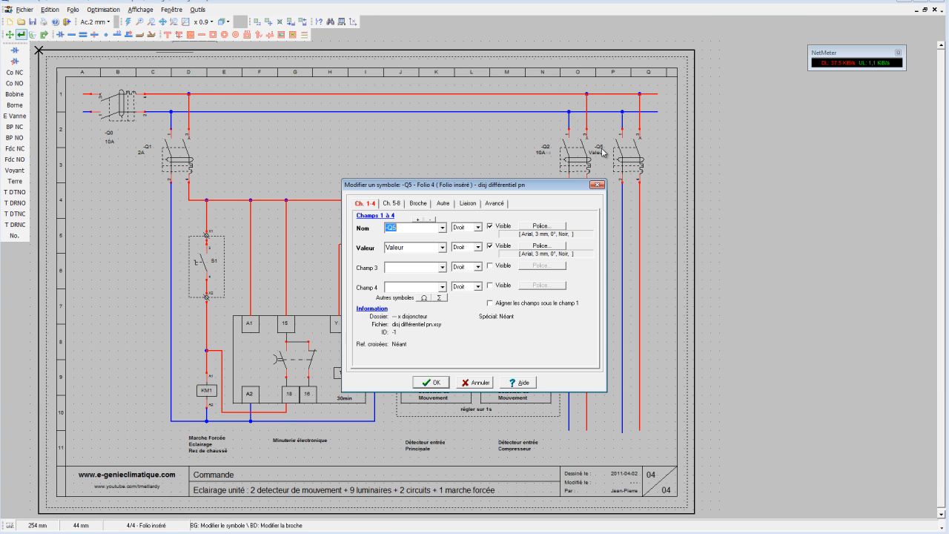
{"action": "left_click", "coordinate": [416, 229]}
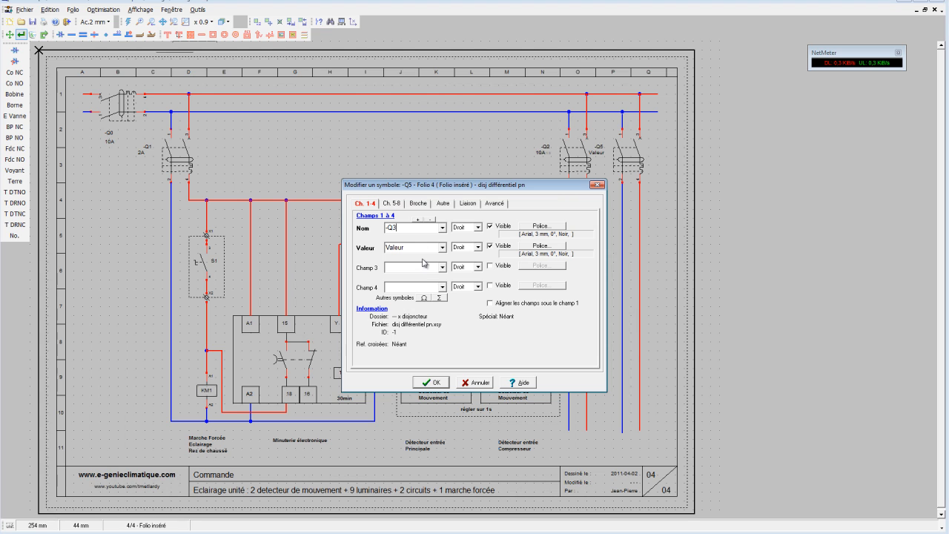
{"action": "type", "text": "3"}
{"action": "double_click", "coordinate": [415, 247]}
{"action": "left_click", "coordinate": [430, 382]}
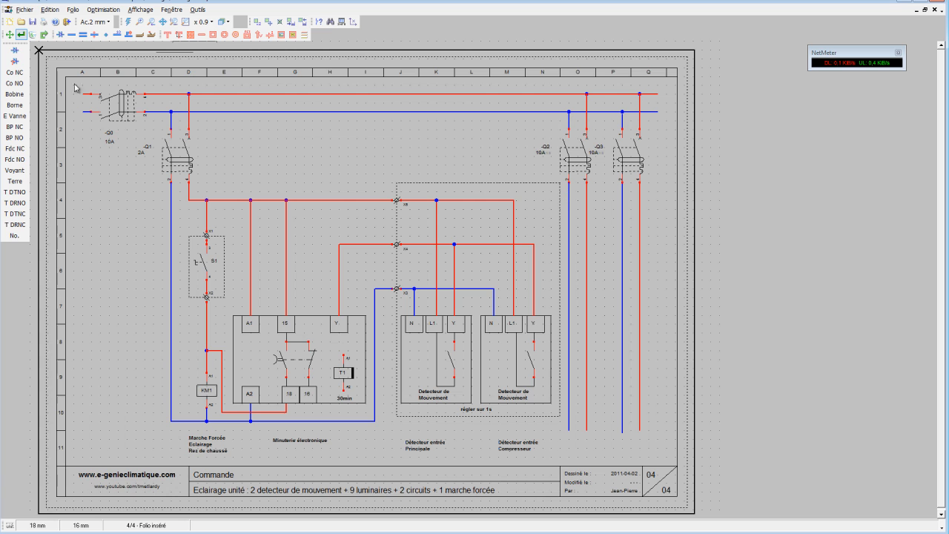
Place an RC Contacteur bipolaire contact from the X Contact contacteur category on the conductor pair below -Q2, around row 6.
{"action": "left_click", "coordinate": [15, 53]}
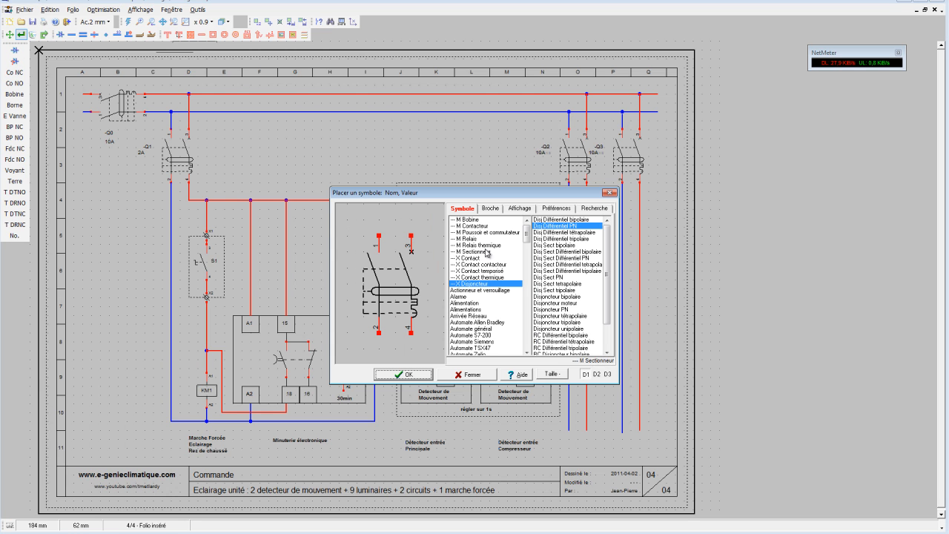
{"action": "left_click", "coordinate": [478, 226]}
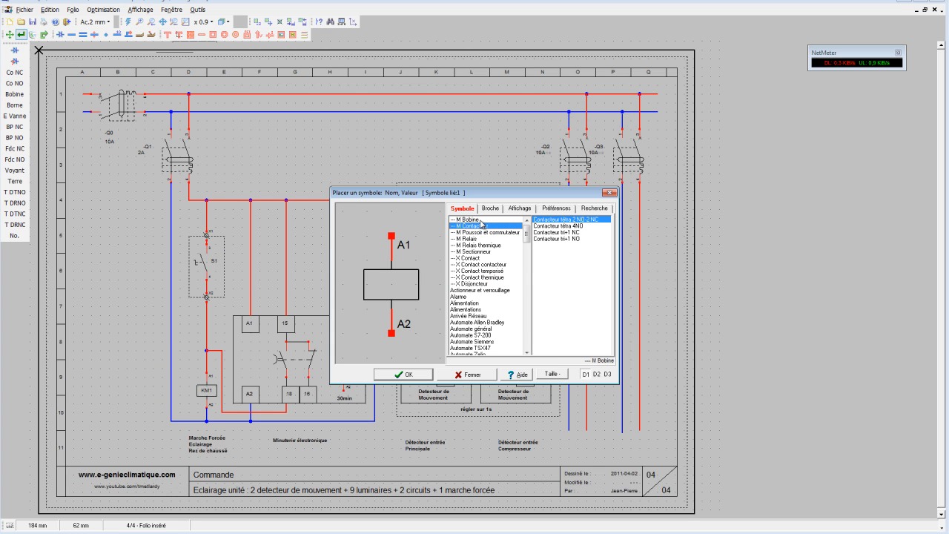
{"action": "left_click", "coordinate": [482, 258]}
{"action": "left_click", "coordinate": [482, 264]}
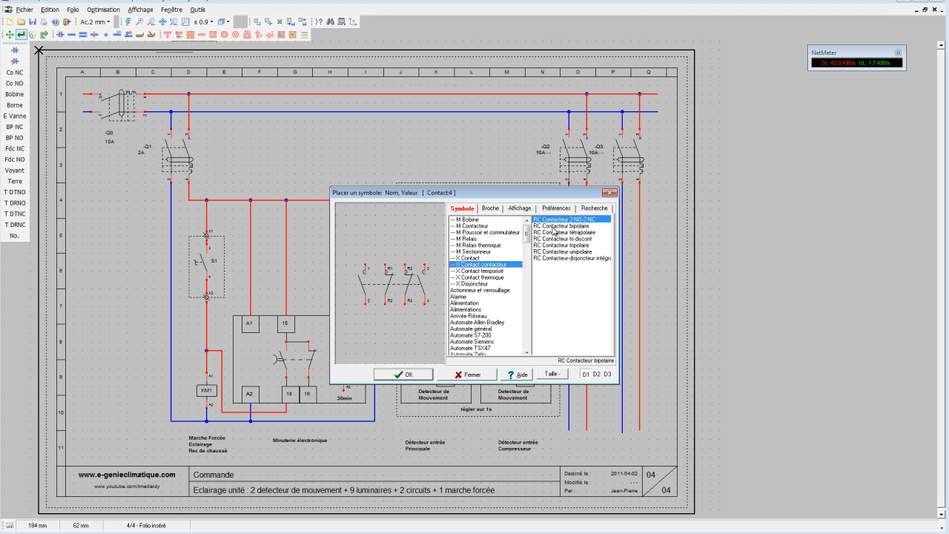
{"action": "left_click", "coordinate": [554, 226]}
{"action": "left_click", "coordinate": [406, 374]}
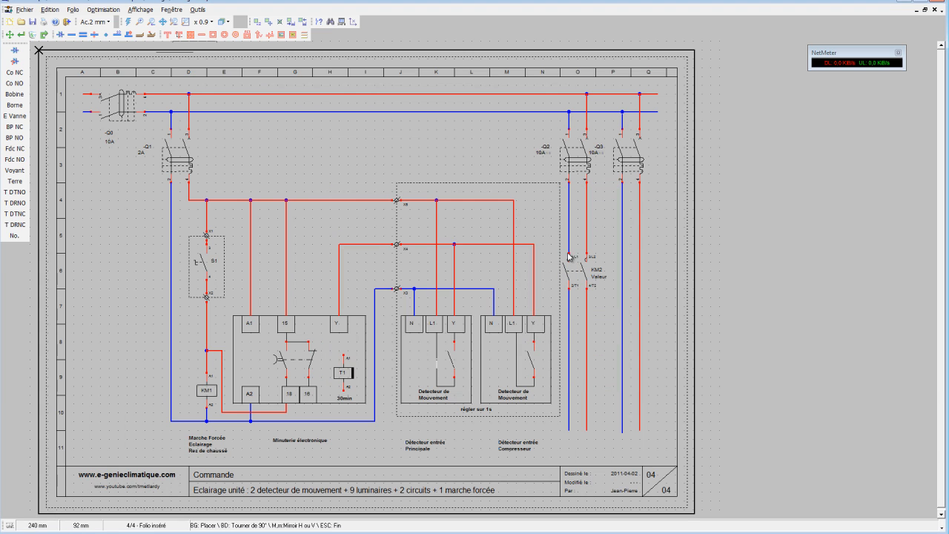
{"action": "left_click", "coordinate": [570, 236]}
Link the new two-pole contact to the KM1 coil on folio 4, with the coil as Maître, and check the coil's cross-reference.
{"action": "left_click", "coordinate": [21, 34]}
{"action": "left_click", "coordinate": [584, 274]}
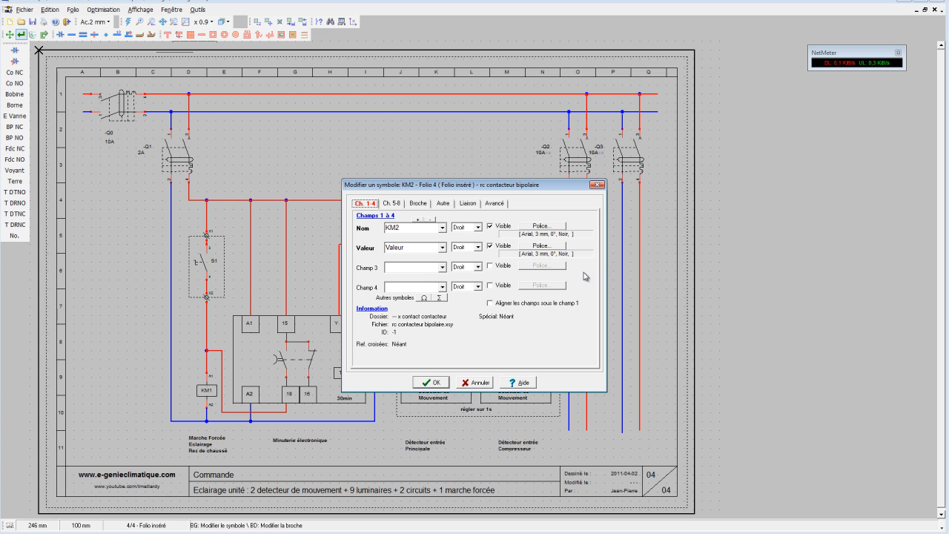
{"action": "left_click", "coordinate": [469, 204]}
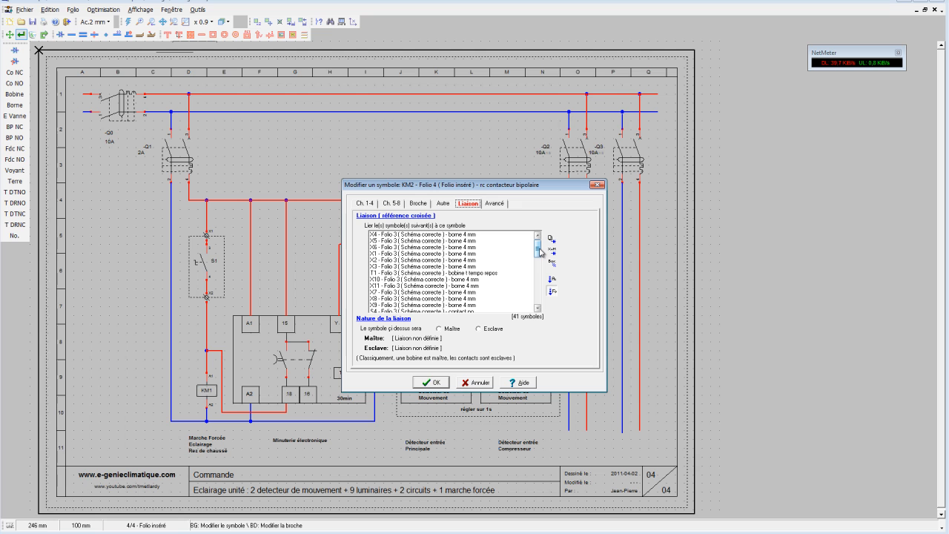
{"action": "left_click_drag", "start_coordinate": [541, 252], "coordinate": [568, 293]}
{"action": "left_click", "coordinate": [449, 279]}
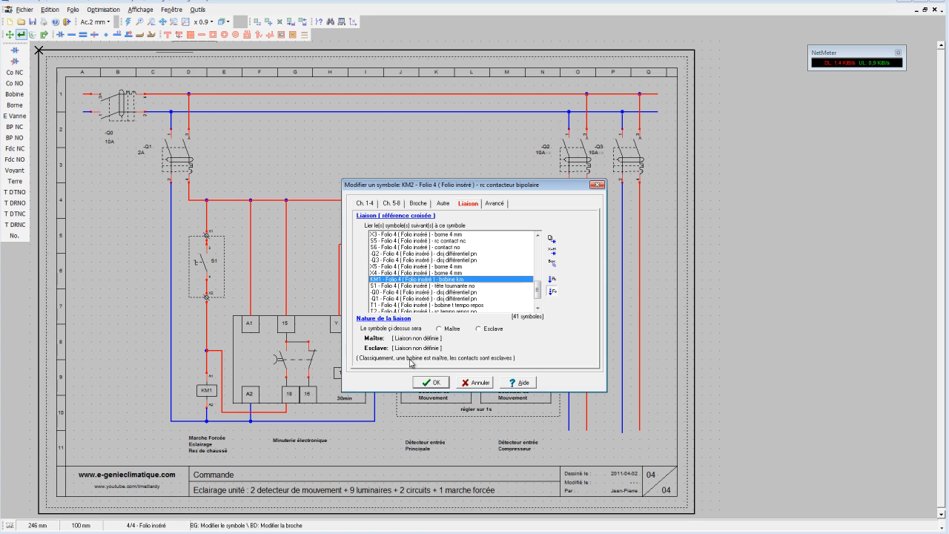
{"action": "left_click", "coordinate": [440, 330]}
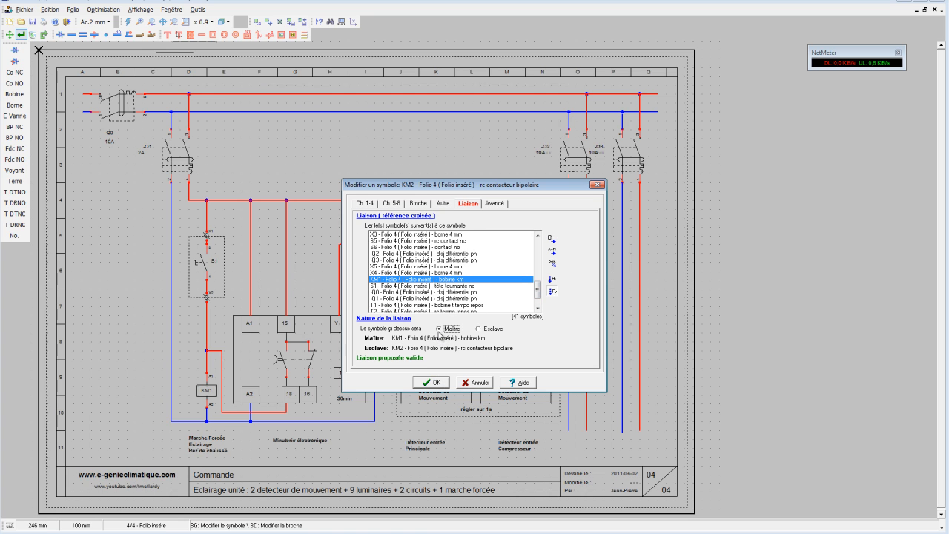
{"action": "left_click", "coordinate": [438, 383]}
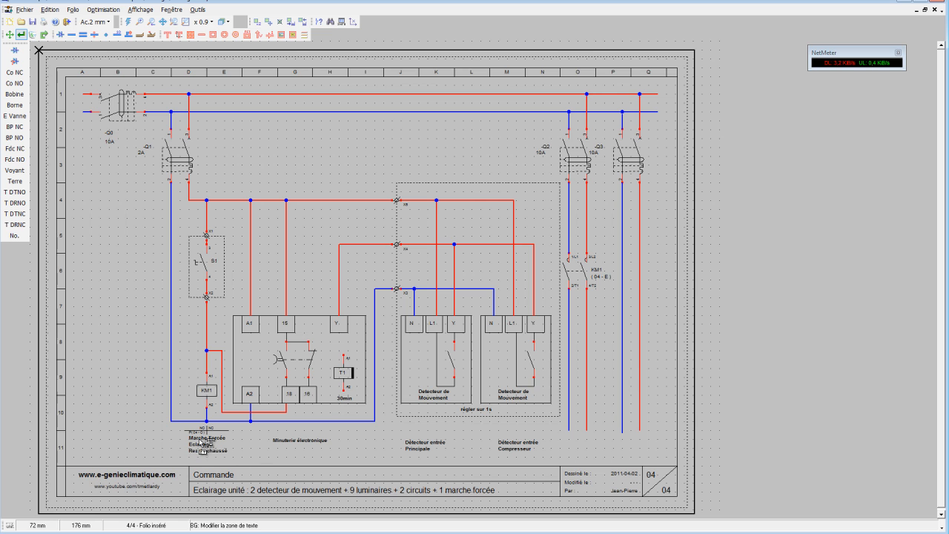
{"action": "scroll", "coordinate": [203, 434], "scroll_direction": "up", "scroll_amount": 3}
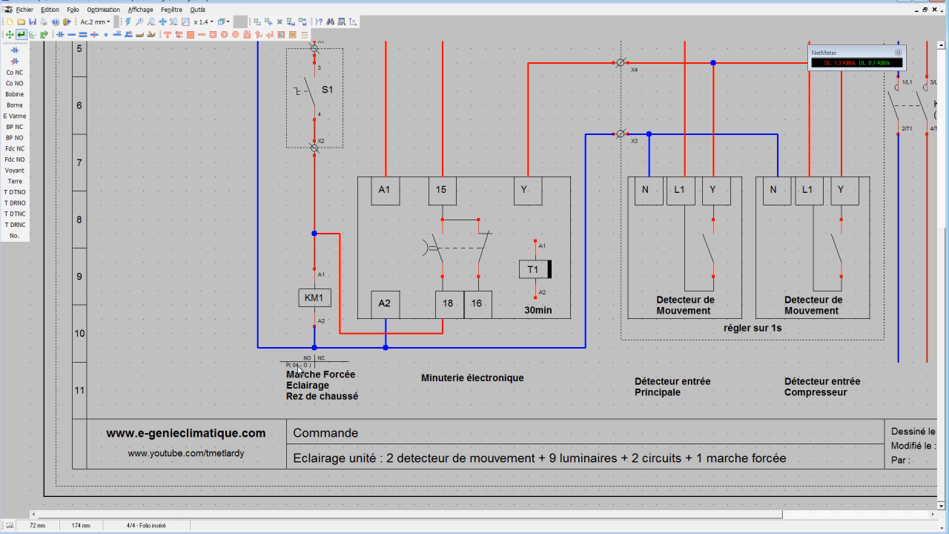
{"action": "scroll", "coordinate": [307, 371], "scroll_direction": "down", "scroll_amount": 3}
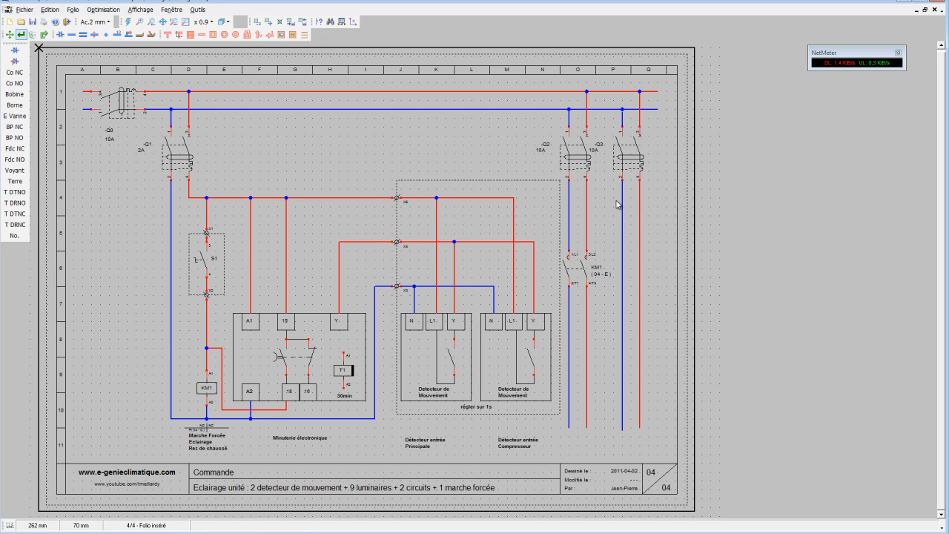
Browse the Elec Architectural symbols, previewing the light points, push buttons, projector and switches for one suited to the second lighting circuit.
{"action": "left_click", "coordinate": [20, 50]}
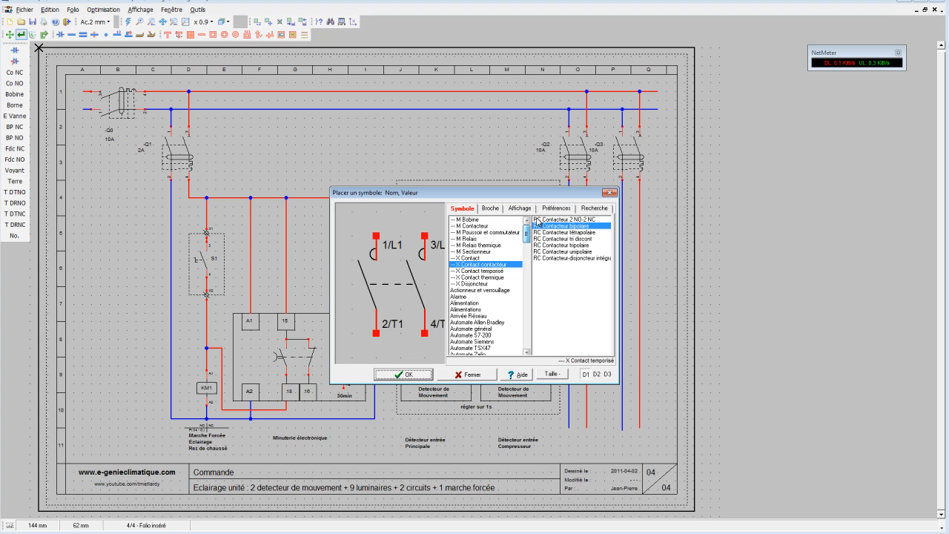
{"action": "left_click_drag", "start_coordinate": [528, 238], "coordinate": [525, 283]}
{"action": "left_click", "coordinate": [458, 279]}
{"action": "left_click", "coordinate": [461, 273]}
{"action": "left_click", "coordinate": [466, 258]}
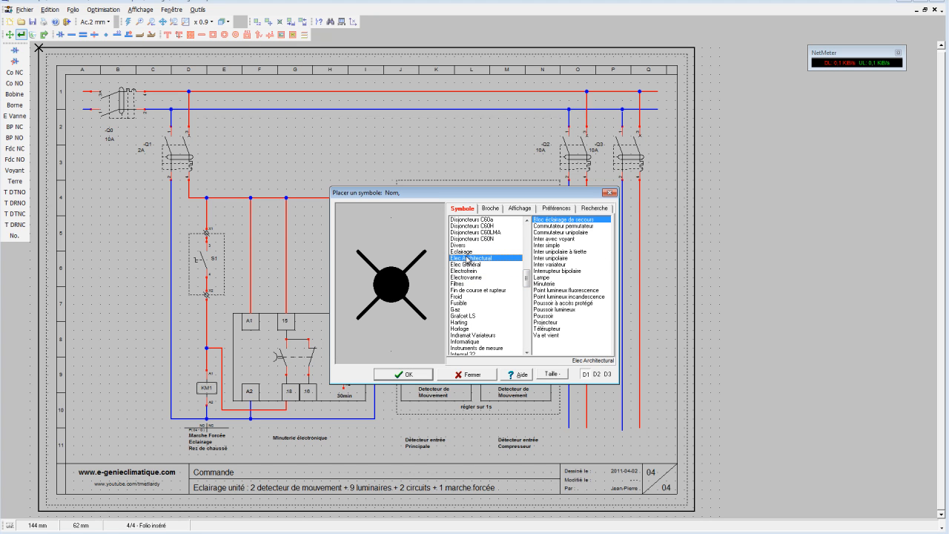
{"action": "left_click", "coordinate": [550, 291]}
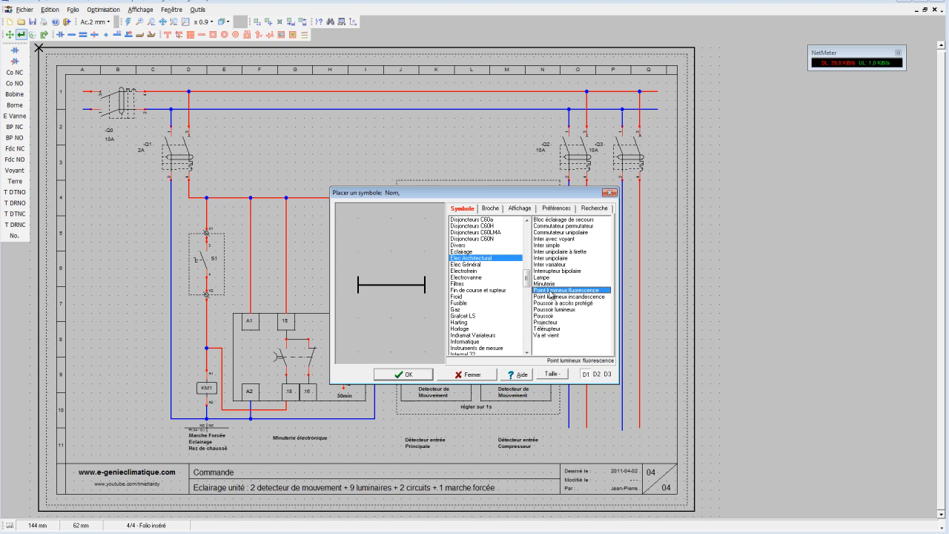
{"action": "left_click", "coordinate": [553, 297]}
{"action": "left_click", "coordinate": [551, 290]}
{"action": "left_click", "coordinate": [553, 302]}
{"action": "left_click", "coordinate": [555, 309]}
{"action": "left_click", "coordinate": [555, 315]}
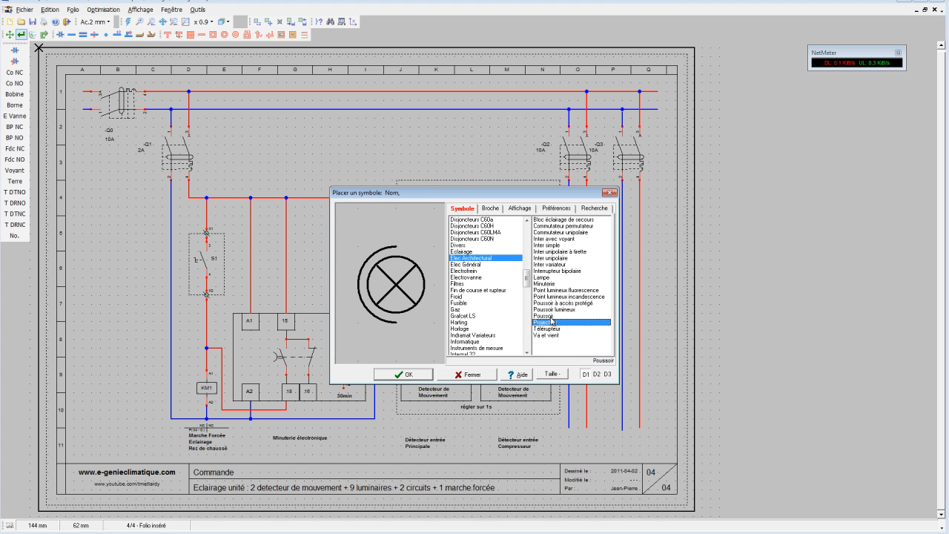
{"action": "left_click", "coordinate": [556, 322]}
{"action": "left_click", "coordinate": [552, 277]}
{"action": "left_click", "coordinate": [553, 271]}
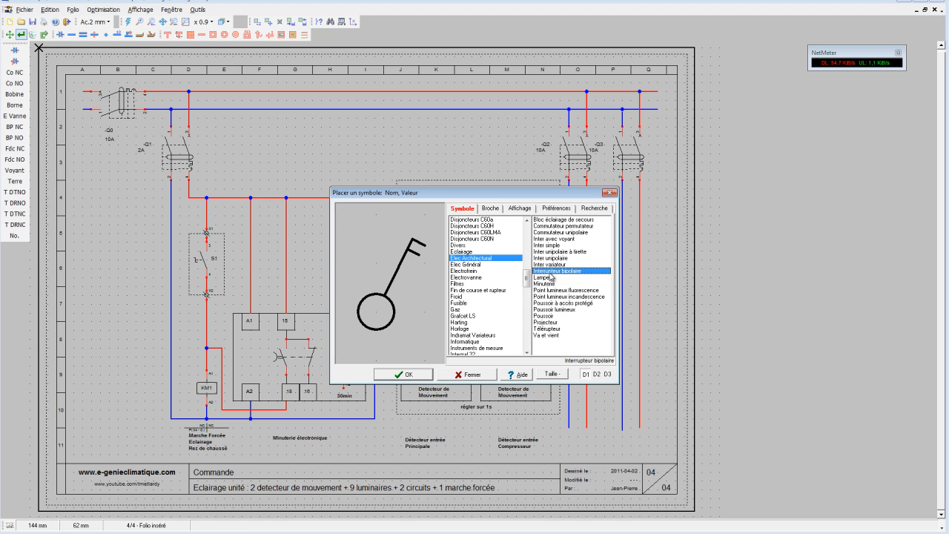
{"action": "left_click", "coordinate": [553, 264]}
{"action": "left_click", "coordinate": [553, 251]}
{"action": "left_click", "coordinate": [553, 246]}
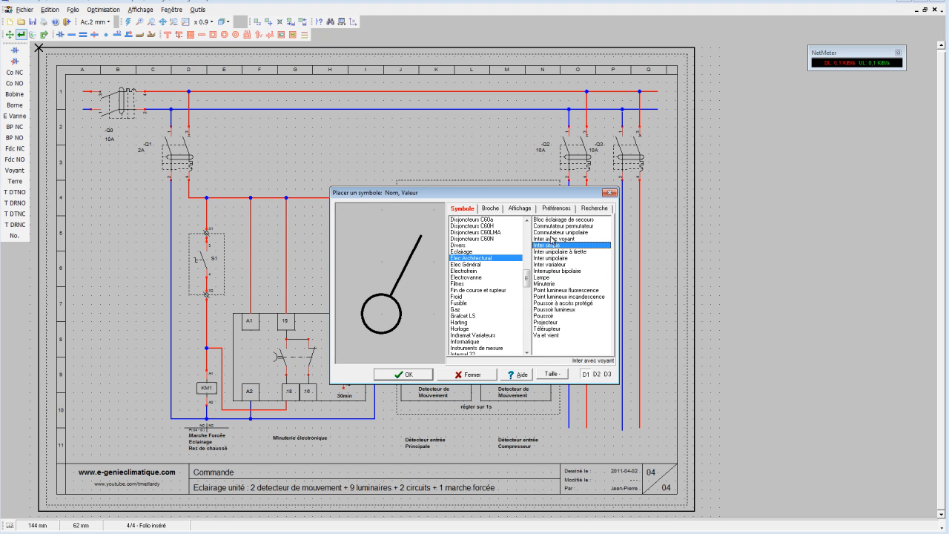
{"action": "left_click", "coordinate": [554, 239]}
{"action": "left_click", "coordinate": [553, 232]}
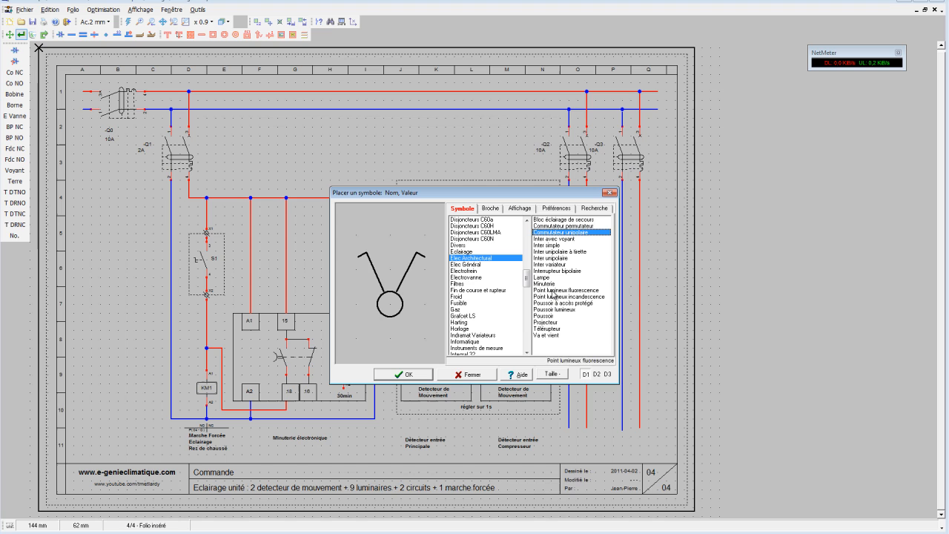
{"action": "left_click", "coordinate": [562, 220]}
{"action": "left_click", "coordinate": [551, 271]}
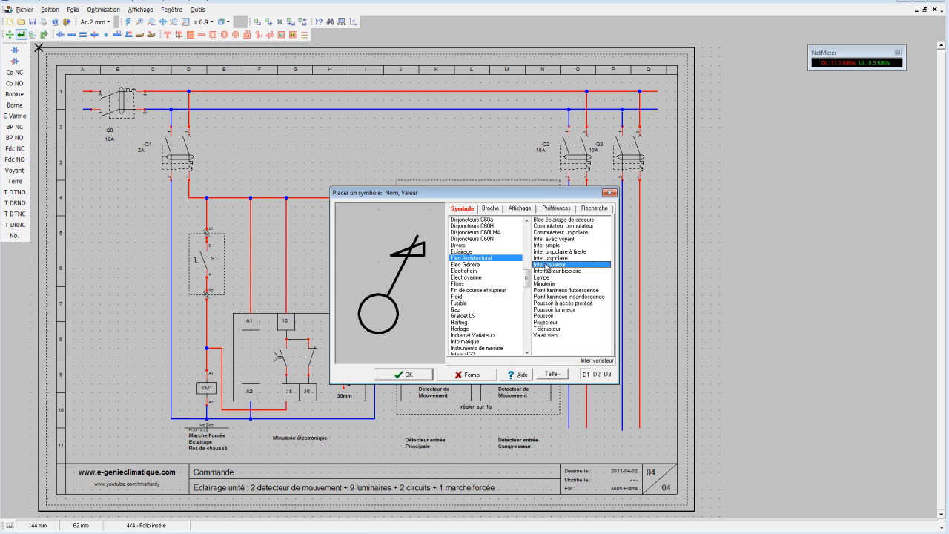
{"action": "left_click", "coordinate": [549, 264]}
{"action": "left_click", "coordinate": [549, 252]}
{"action": "left_click", "coordinate": [553, 239]}
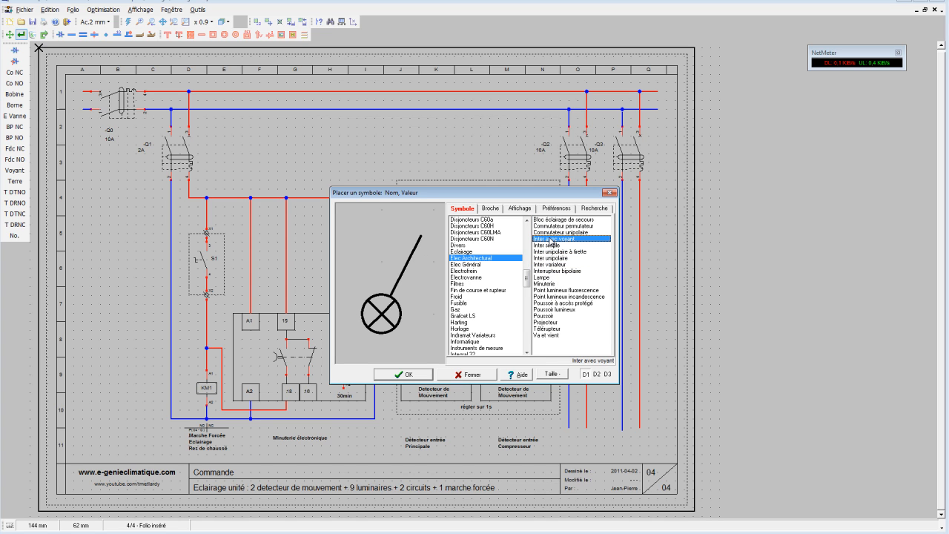
{"action": "left_click", "coordinate": [475, 264]}
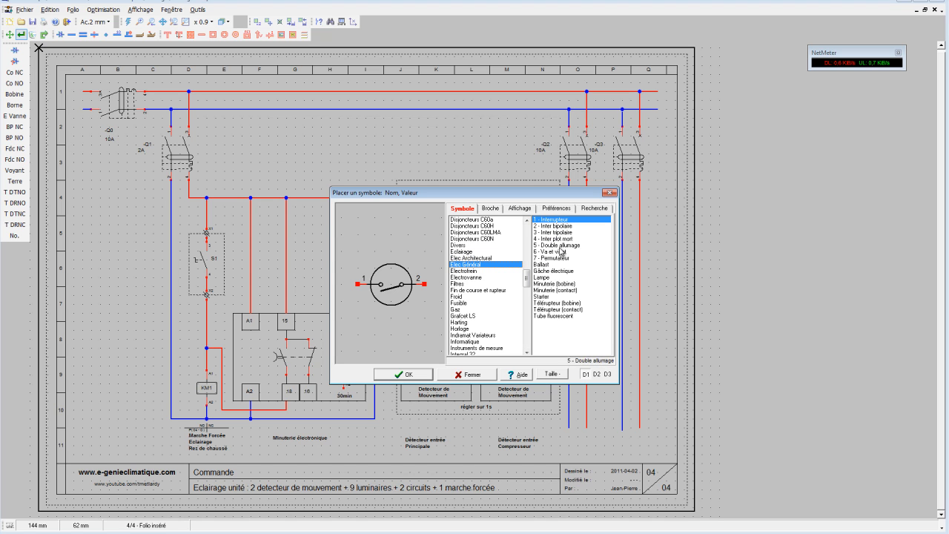
{"action": "left_click", "coordinate": [559, 283]}
{"action": "left_click", "coordinate": [562, 295]}
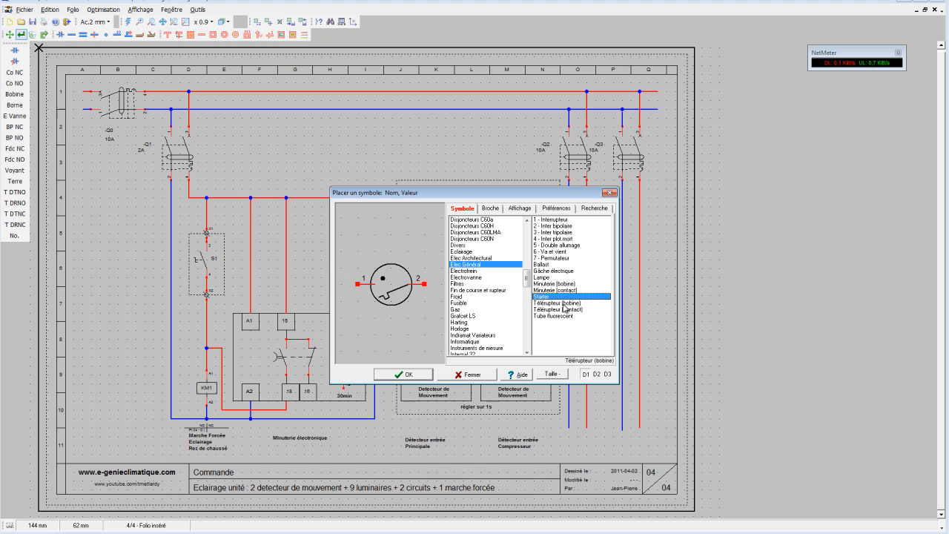
{"action": "double_click", "coordinate": [562, 303]}
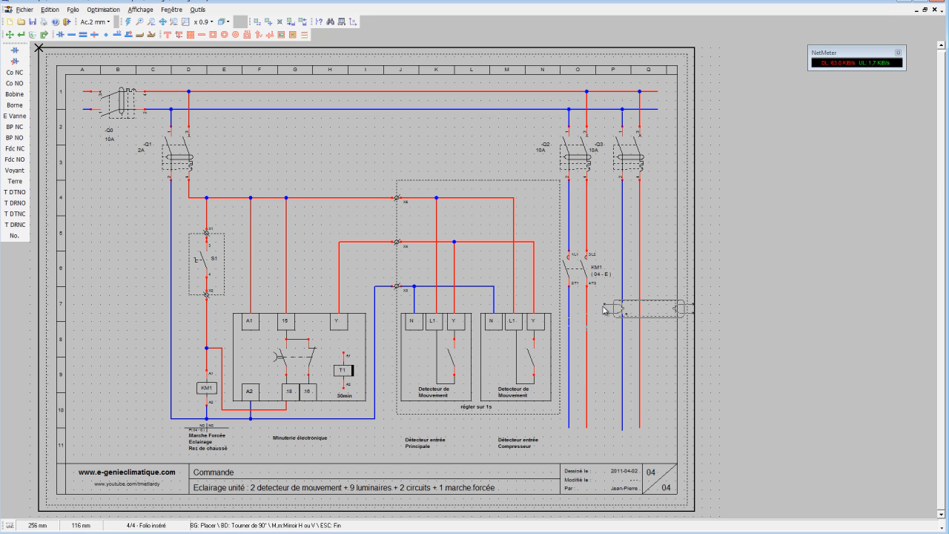
Place the 1 - Interrupteur symbol from Elec Général on the neutral conductor below -Q3, level with the KM1 contact.
{"action": "left_click", "coordinate": [13, 54]}
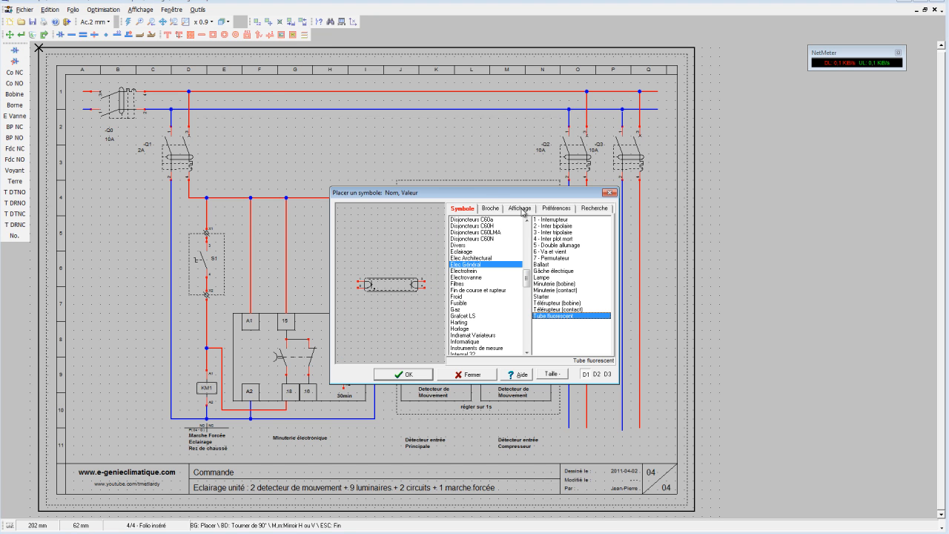
{"action": "left_click", "coordinate": [555, 220]}
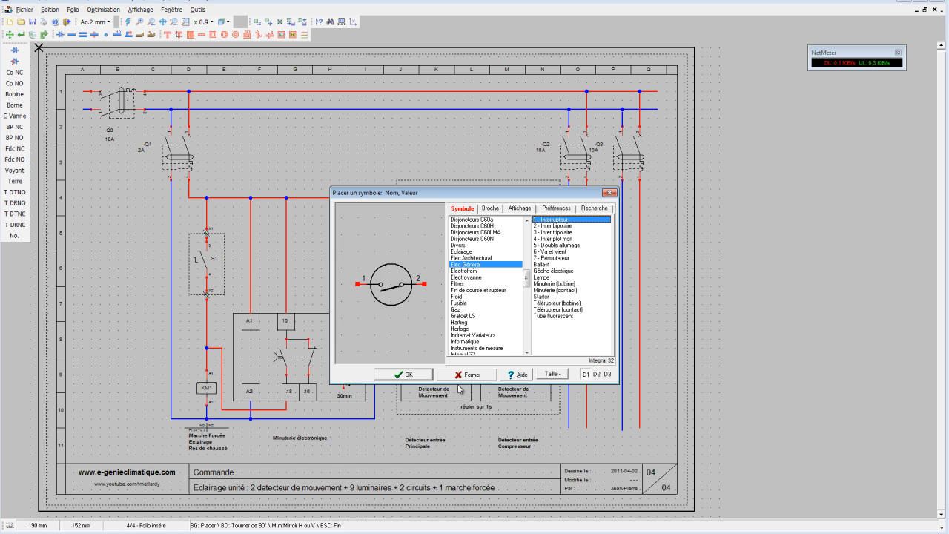
{"action": "left_click", "coordinate": [408, 375]}
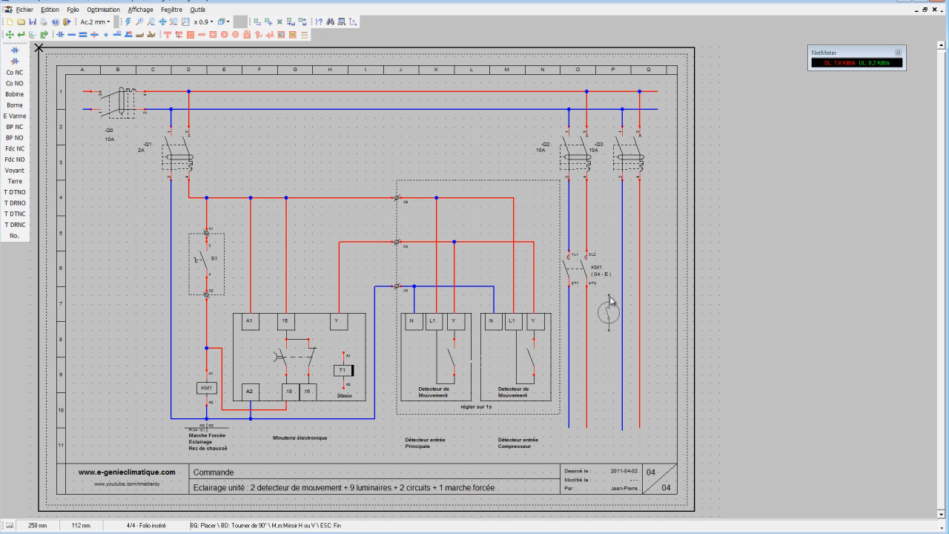
{"action": "left_click", "coordinate": [623, 254]}
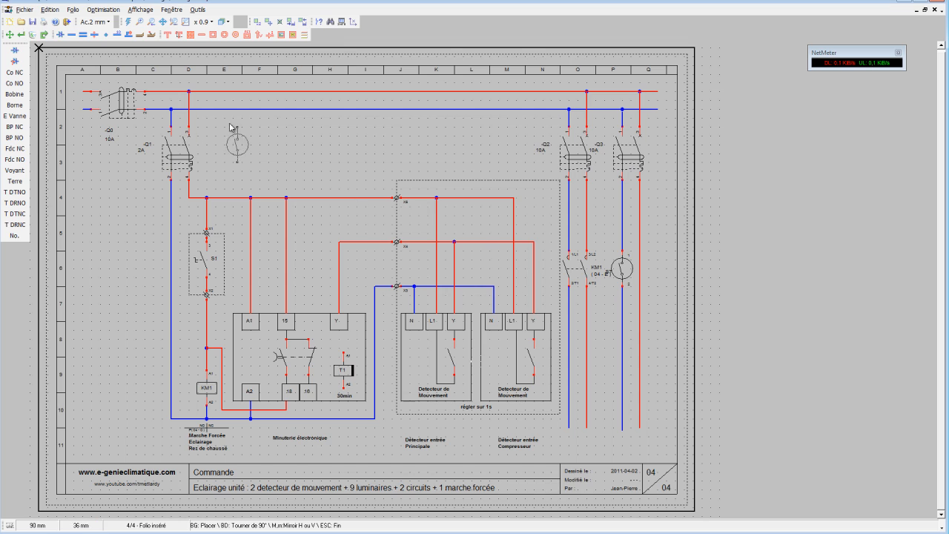
Name the switch on the -Q3 circuit S3.
{"action": "left_click", "coordinate": [21, 34]}
{"action": "left_click", "coordinate": [611, 274]}
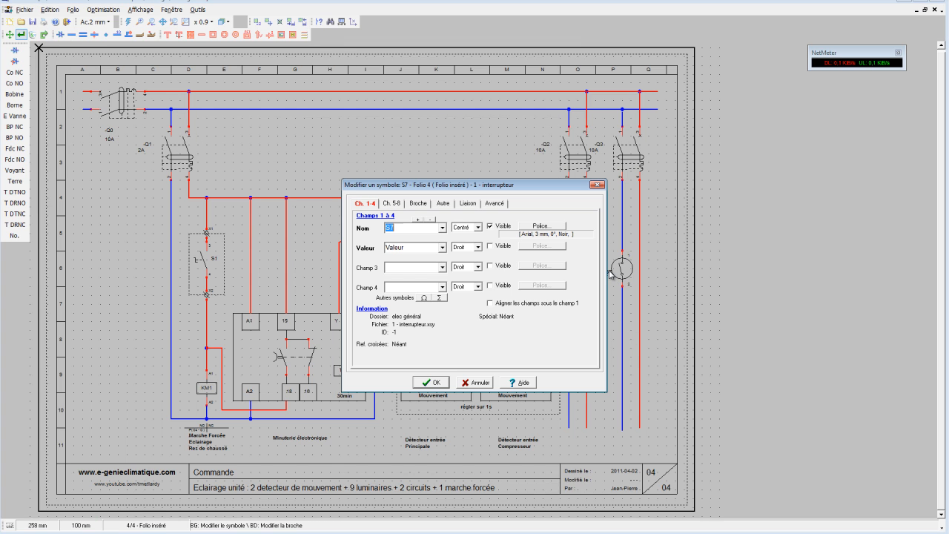
{"action": "type", "text": "S3"}
{"action": "left_click", "coordinate": [434, 381]}
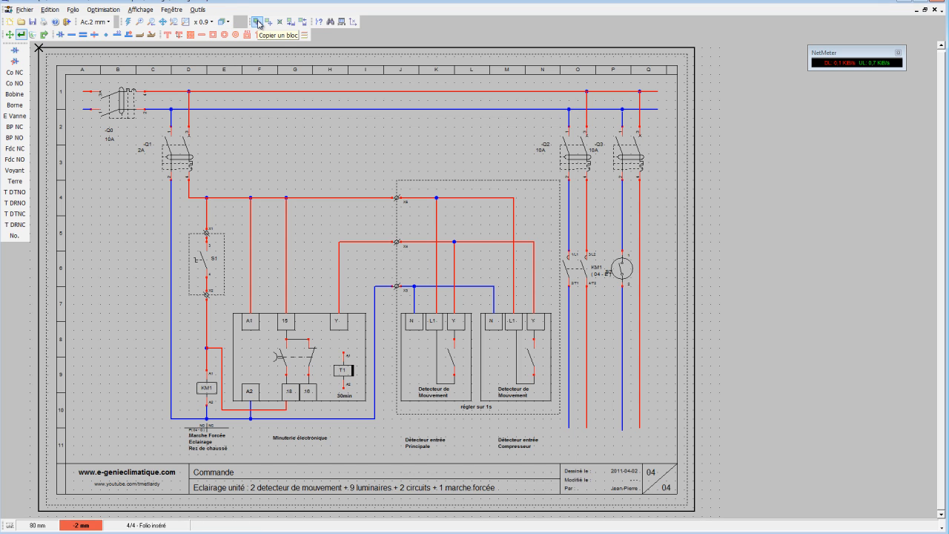
Shift the two motion detectors with their wiring and terminals slightly left, and move the dashed frame's right edge inward to match.
{"action": "left_click", "coordinate": [268, 21]}
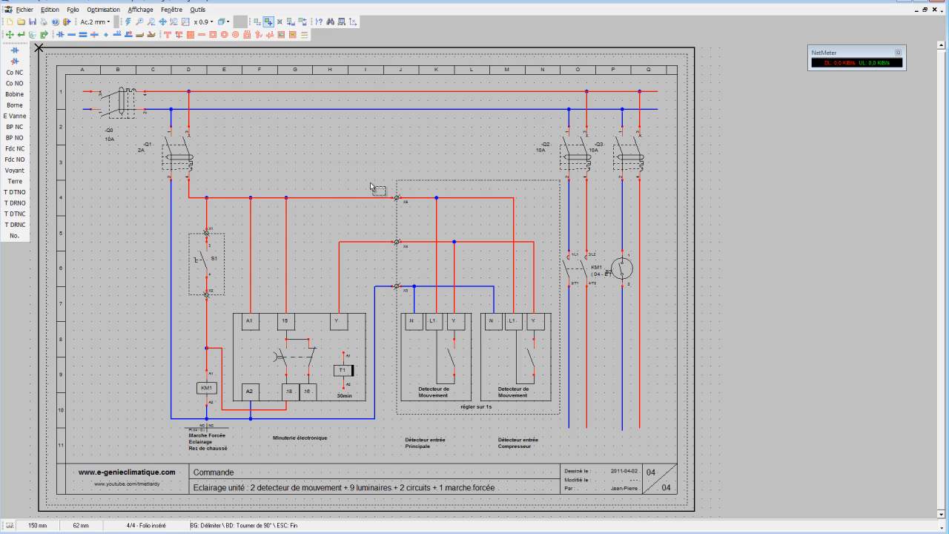
{"action": "left_click_drag", "start_coordinate": [384, 162], "coordinate": [565, 427]}
{"action": "left_click", "coordinate": [565, 427]}
{"action": "left_click_drag", "start_coordinate": [560, 423], "coordinate": [381, 170]}
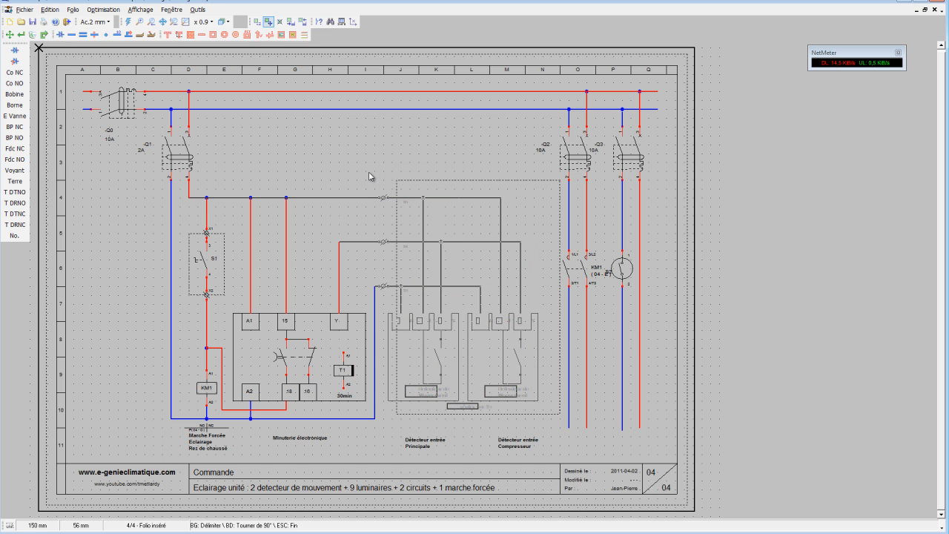
{"action": "left_click", "coordinate": [368, 171]}
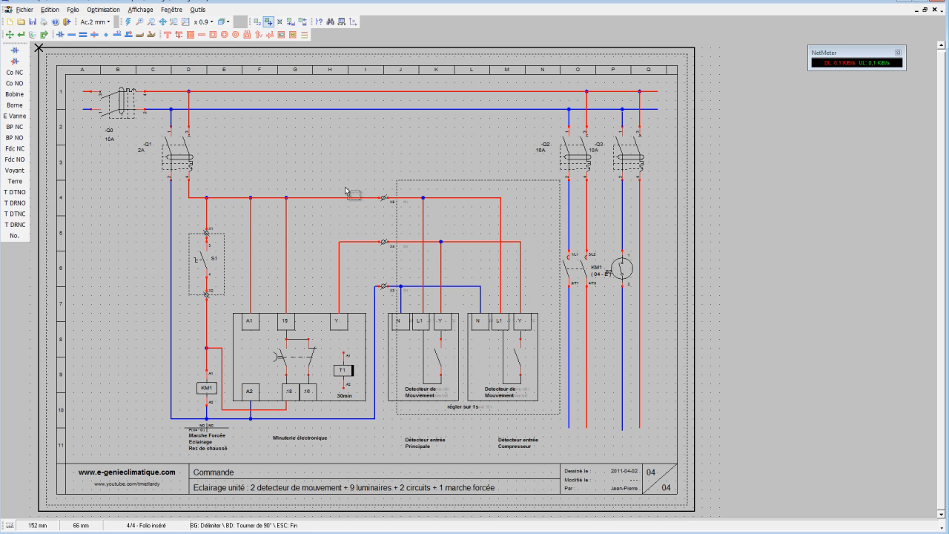
{"action": "left_click", "coordinate": [10, 34]}
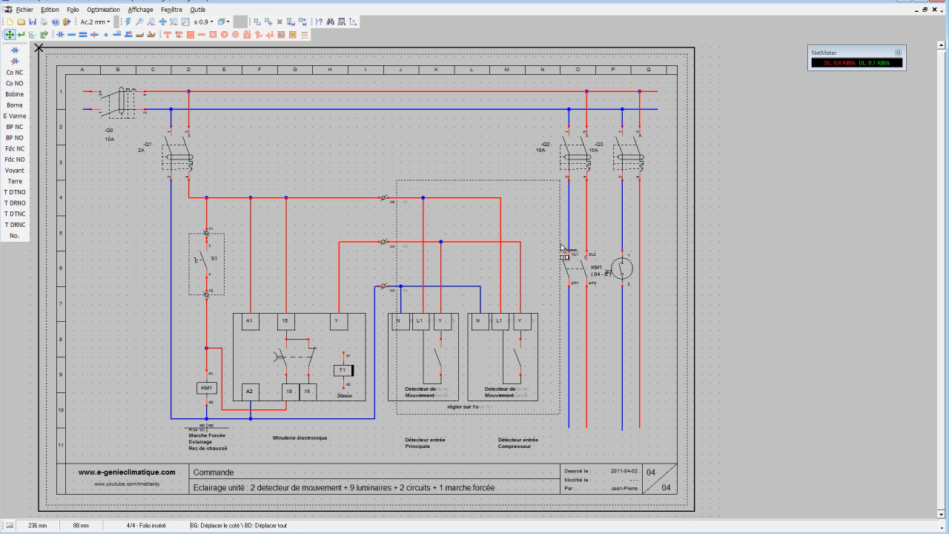
{"action": "left_click_drag", "start_coordinate": [562, 247], "coordinate": [545, 247]}
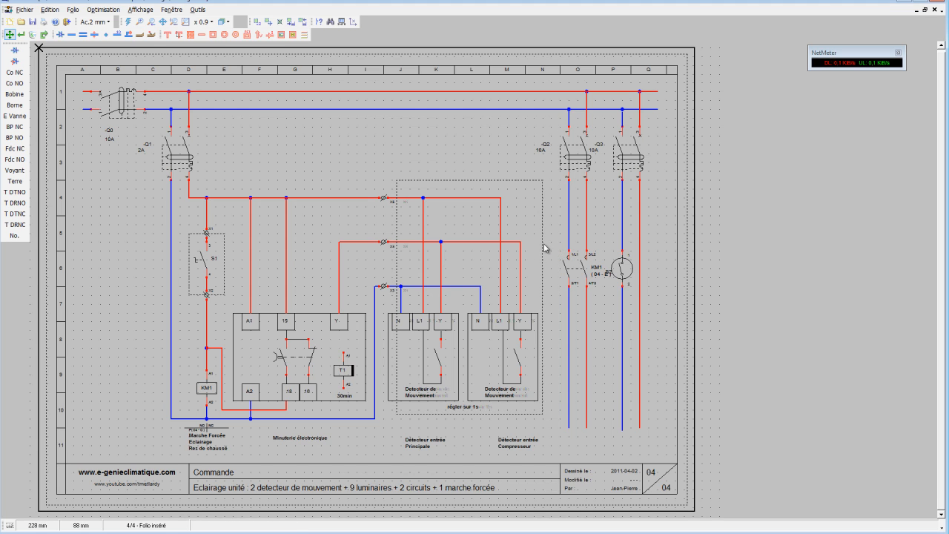
Shift the -Q2 breaker circuit with its KM1 contact slightly left, and lower the S2 switch label clear of the KM1 text.
{"action": "left_click", "coordinate": [268, 22]}
{"action": "left_click", "coordinate": [557, 444]}
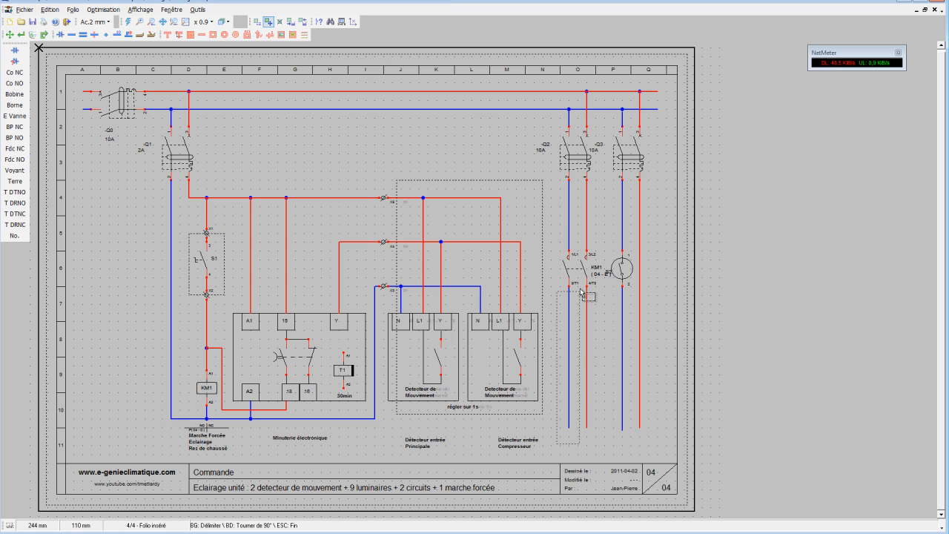
{"action": "left_click", "coordinate": [596, 127]}
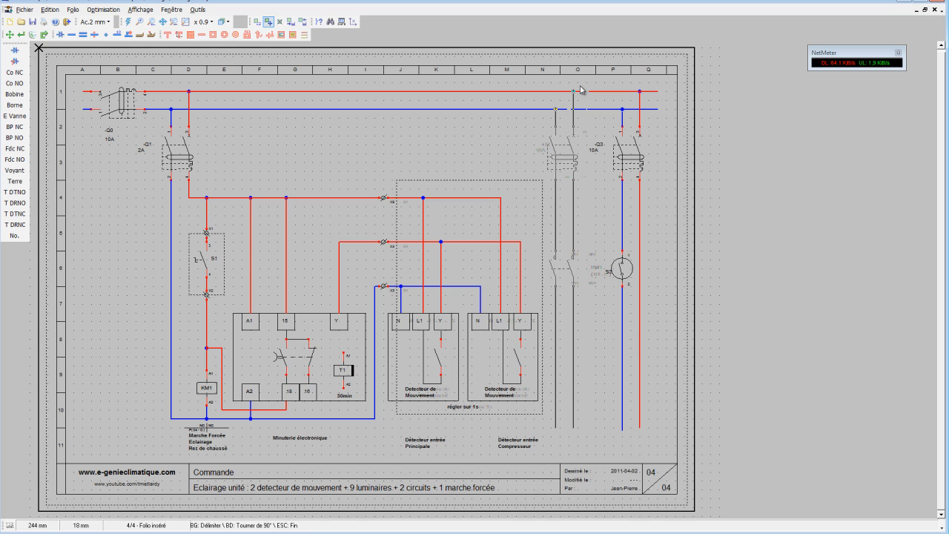
{"action": "left_click", "coordinate": [582, 91]}
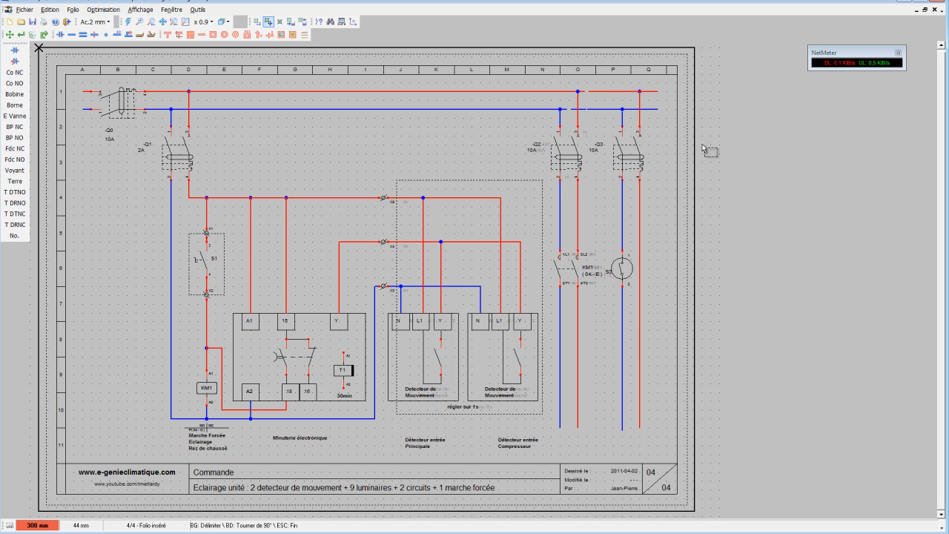
{"action": "left_click", "coordinate": [128, 24]}
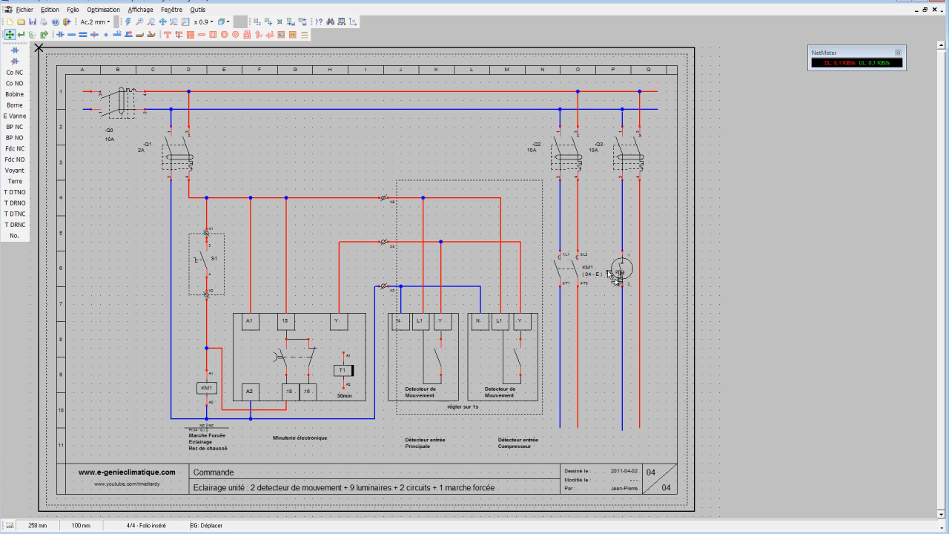
{"action": "left_click_drag", "start_coordinate": [607, 274], "coordinate": [606, 279]}
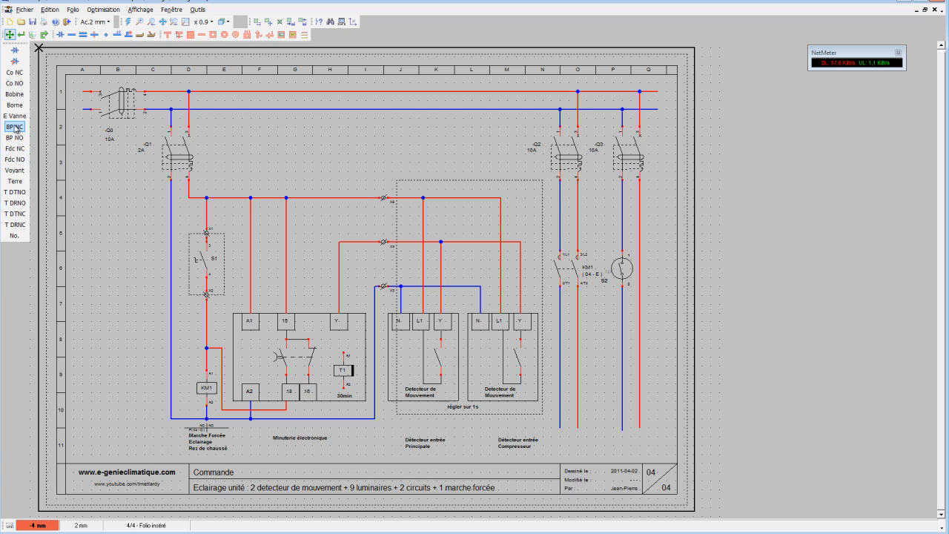
Place a Voyant lamp near the lower end of the -Q2 circuit's phase conductor and delete the leftover wire below it.
{"action": "left_click", "coordinate": [15, 170]}
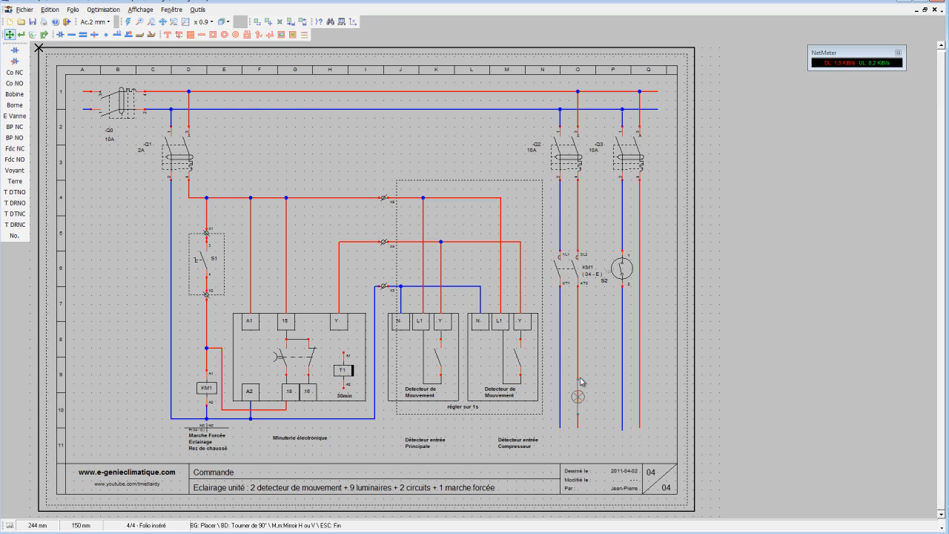
{"action": "left_click", "coordinate": [579, 382]}
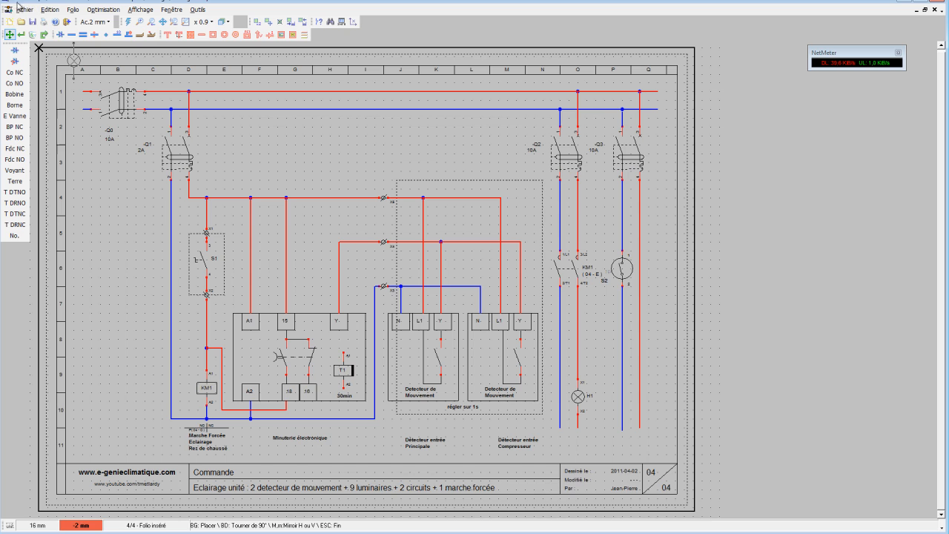
{"action": "left_click", "coordinate": [33, 34]}
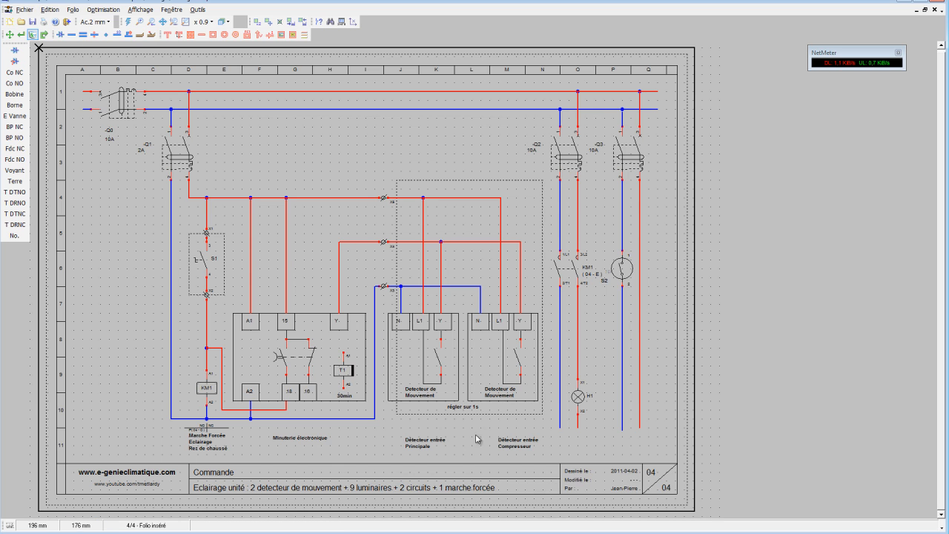
Connect the lower end of the -Q2 circuit's neutral conductor to terminal X2 of lamp H1.
{"action": "left_click", "coordinate": [71, 34]}
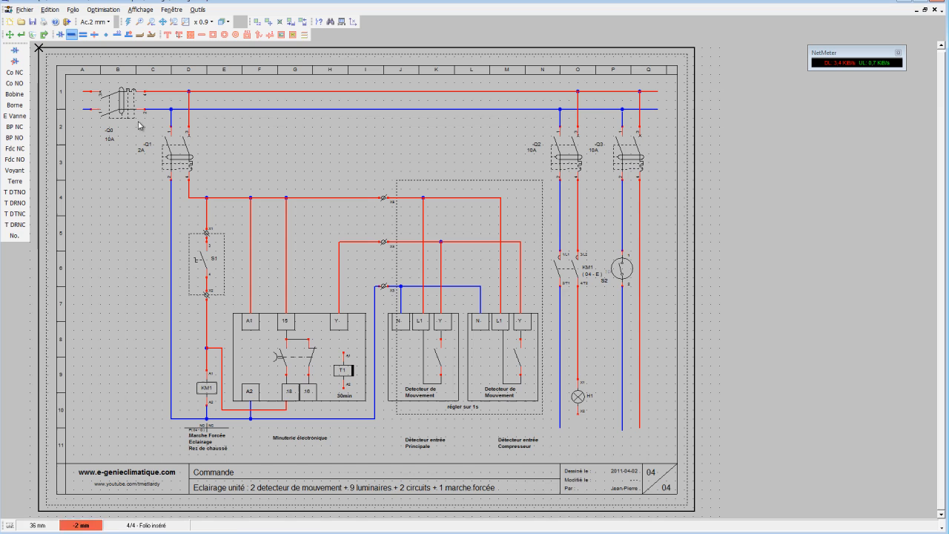
{"action": "left_click", "coordinate": [560, 429]}
{"action": "left_click", "coordinate": [578, 417]}
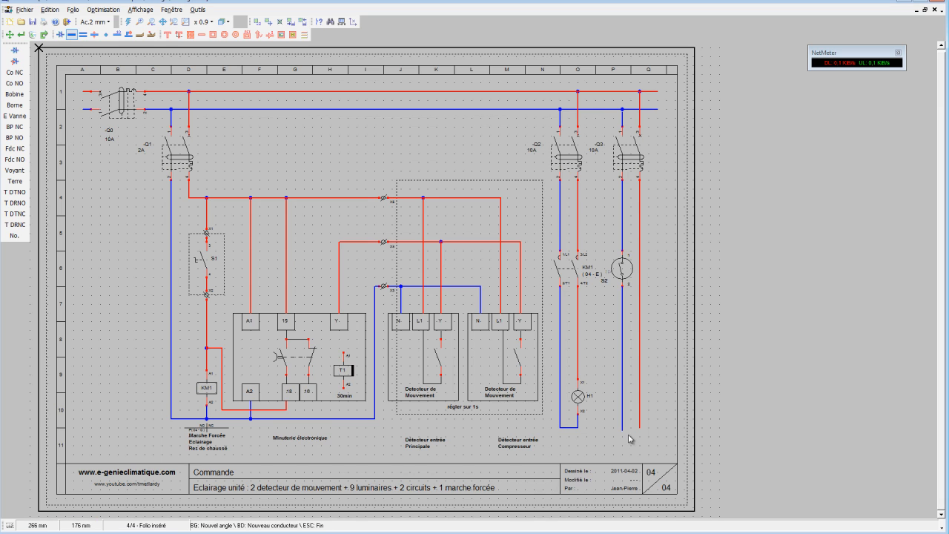
Place a second Voyant lamp on the -Q3 circuit's phase conductor, level with H1, and delete the leftover wire below it.
{"action": "left_click", "coordinate": [14, 170]}
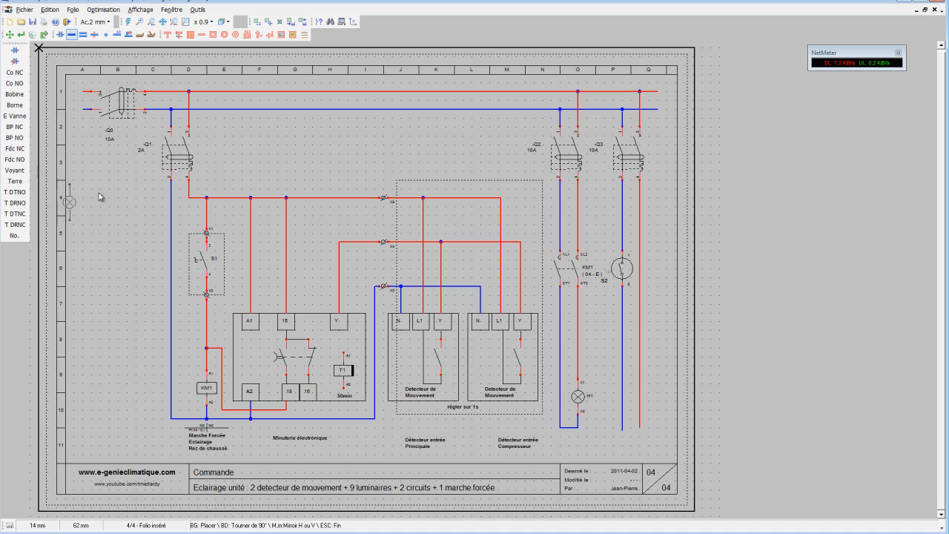
{"action": "left_click", "coordinate": [639, 382]}
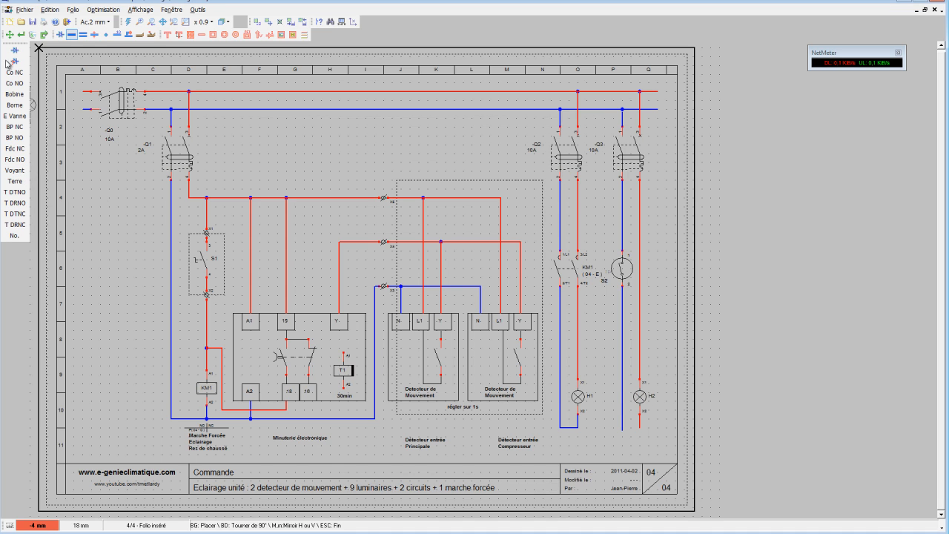
{"action": "left_click", "coordinate": [33, 35]}
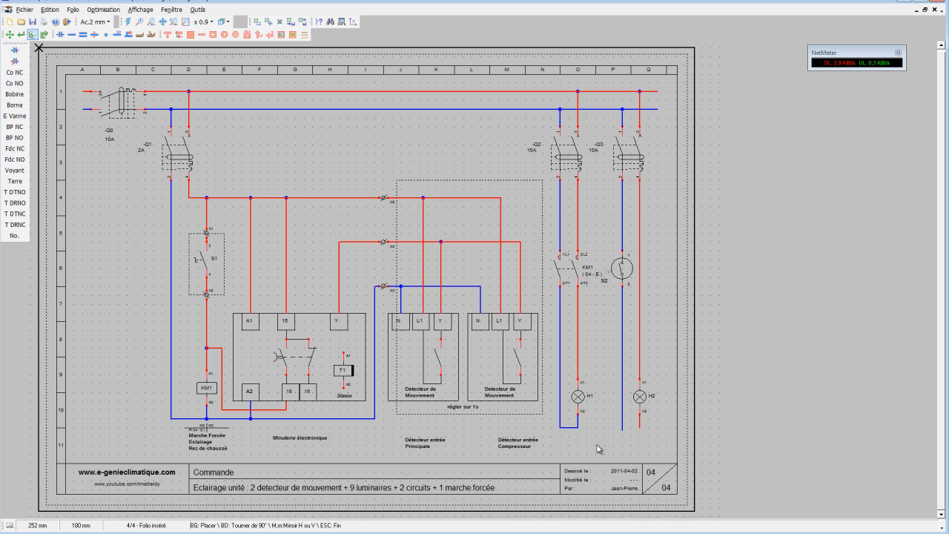
{"action": "left_click", "coordinate": [640, 429]}
Try to link the neutral conductor below S2 to terminal X2 of lamp H2, and delete the resulting link.
{"action": "left_click", "coordinate": [72, 34]}
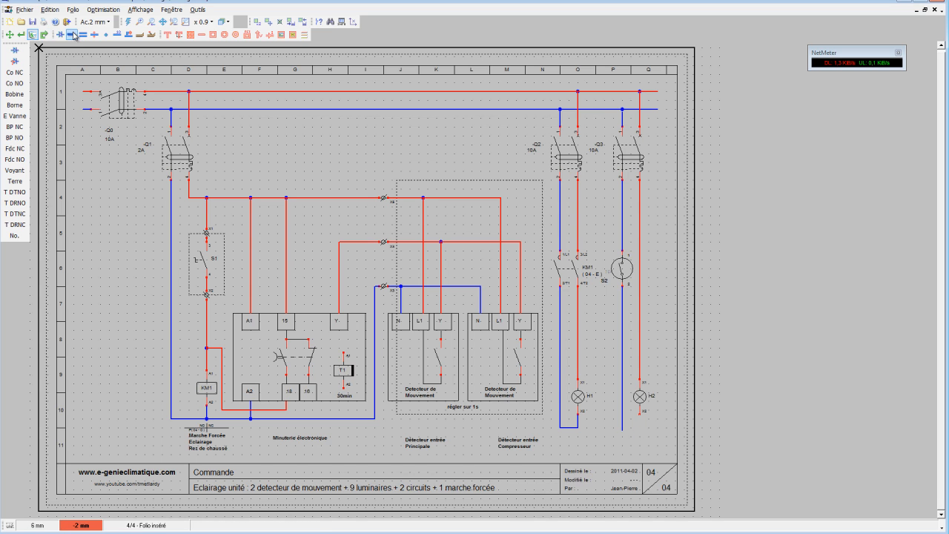
{"action": "left_click", "coordinate": [622, 427]}
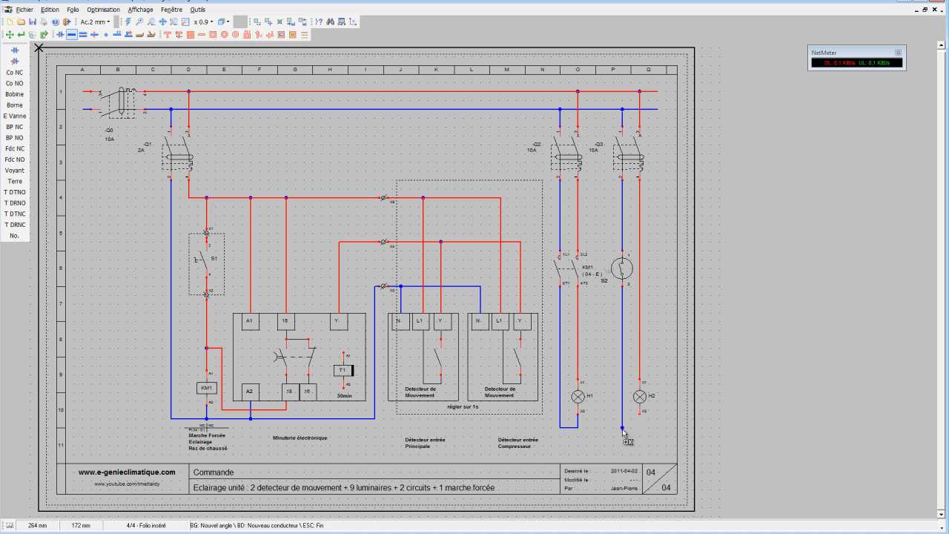
{"action": "left_click", "coordinate": [639, 427]}
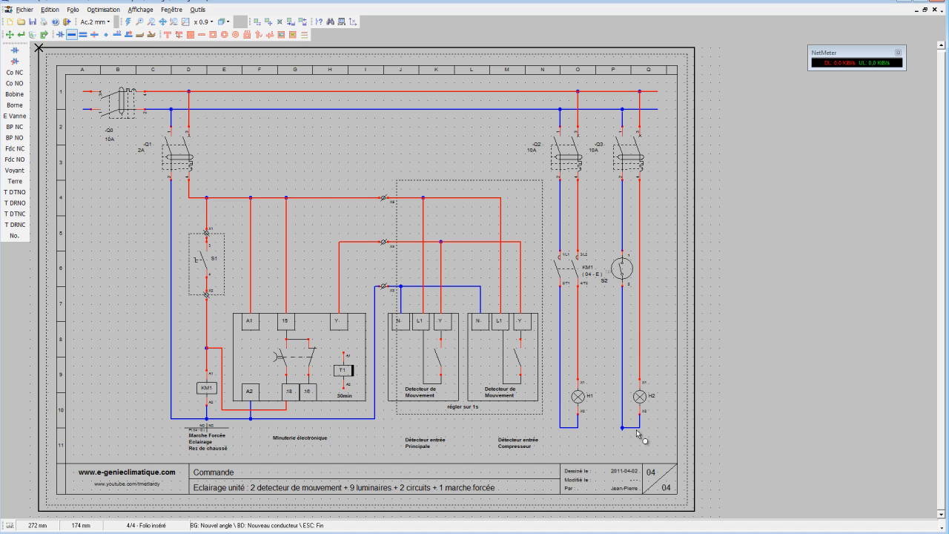
{"action": "left_click", "coordinate": [42, 37]}
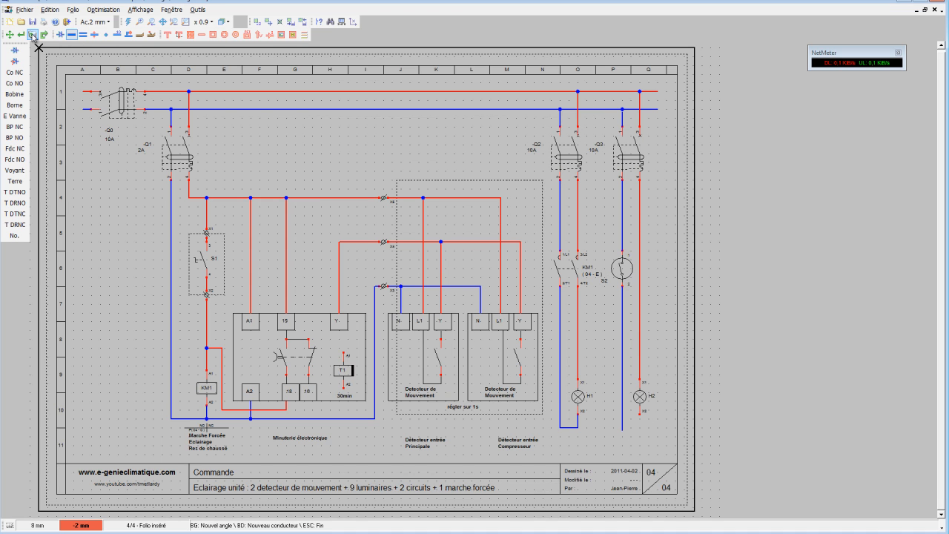
{"action": "left_click", "coordinate": [624, 433]}
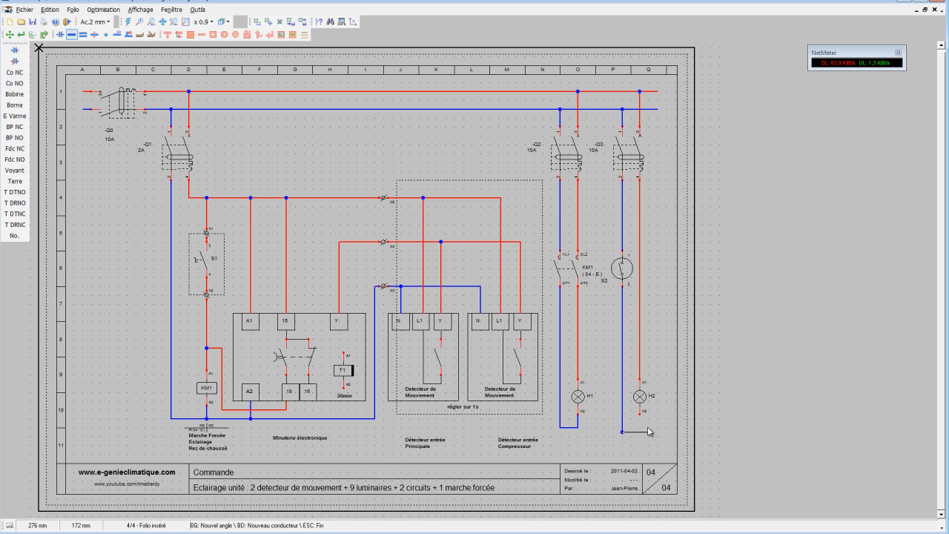
{"action": "left_click", "coordinate": [639, 417]}
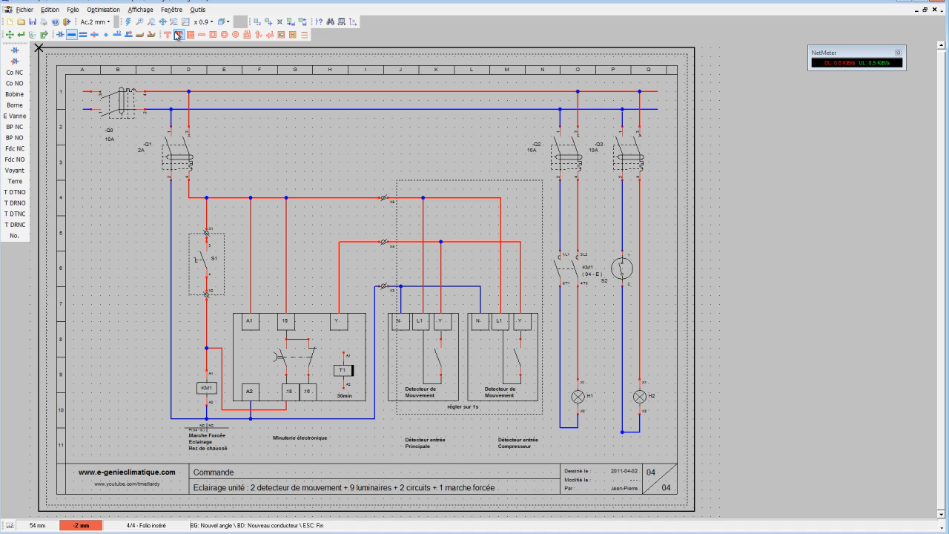
{"action": "left_click", "coordinate": [33, 35]}
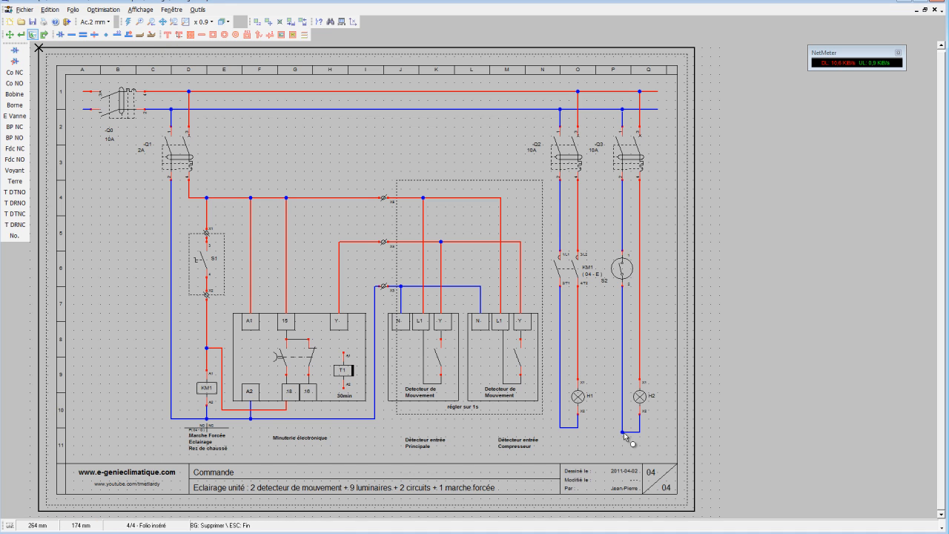
{"action": "left_click", "coordinate": [627, 433]}
{"action": "left_click", "coordinate": [639, 422]}
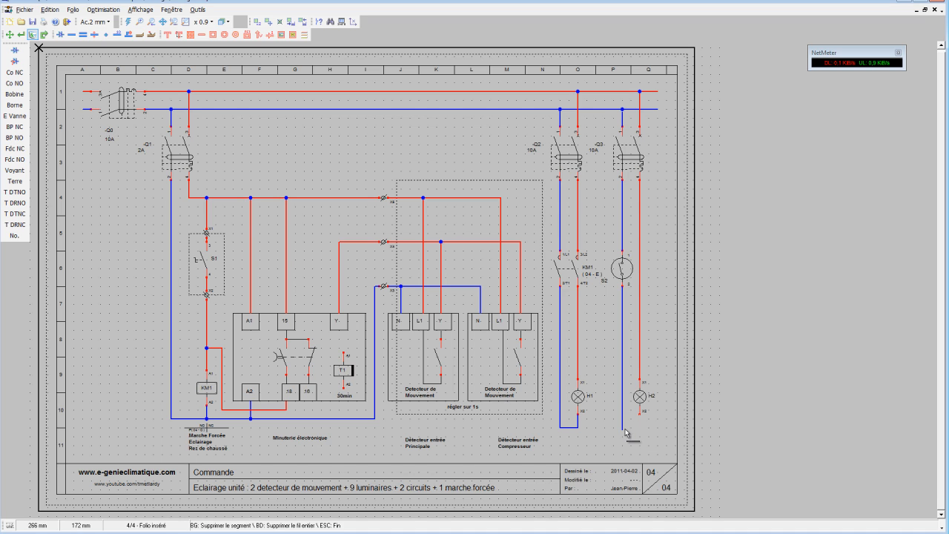
Try again to draw a conductor from the neutral's lower end below S2, and remove the stray wire.
{"action": "left_click", "coordinate": [72, 35]}
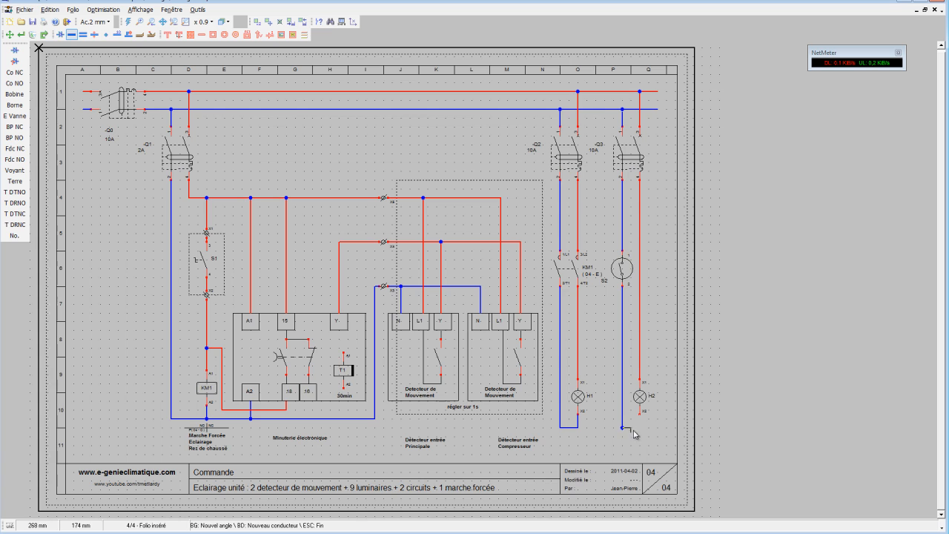
{"action": "scroll", "coordinate": [638, 427], "scroll_direction": "up", "scroll_amount": 2}
{"action": "scroll", "coordinate": [752, 391], "scroll_direction": "up", "scroll_amount": 3}
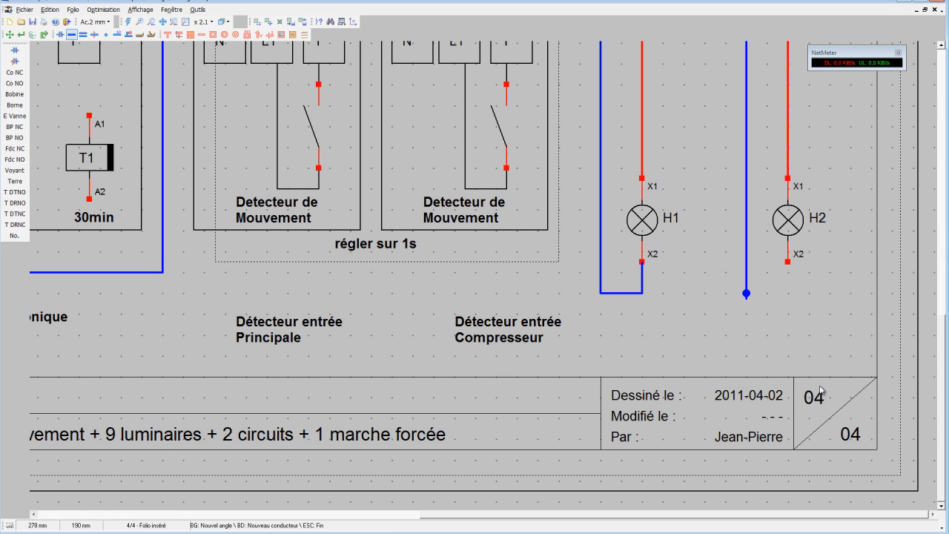
{"action": "left_click", "coordinate": [820, 384]}
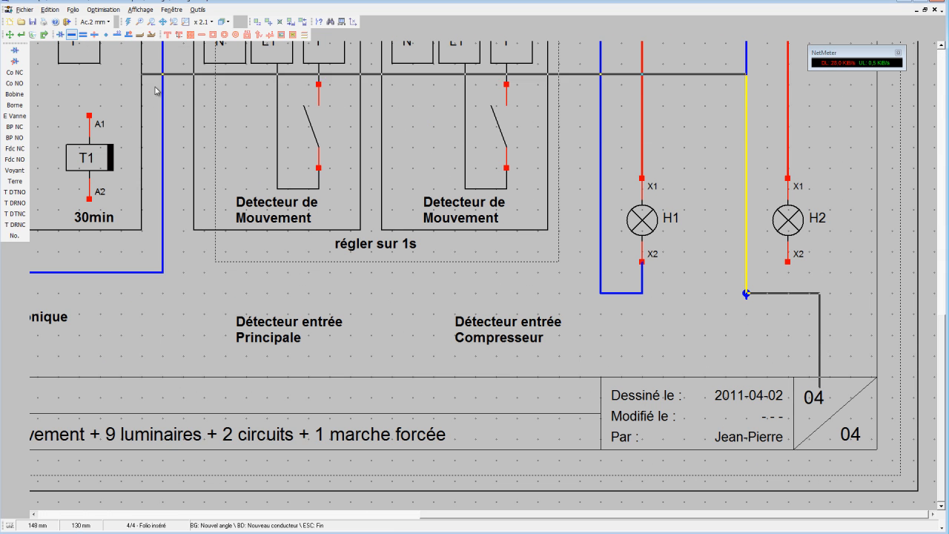
{"action": "left_click", "coordinate": [746, 294]}
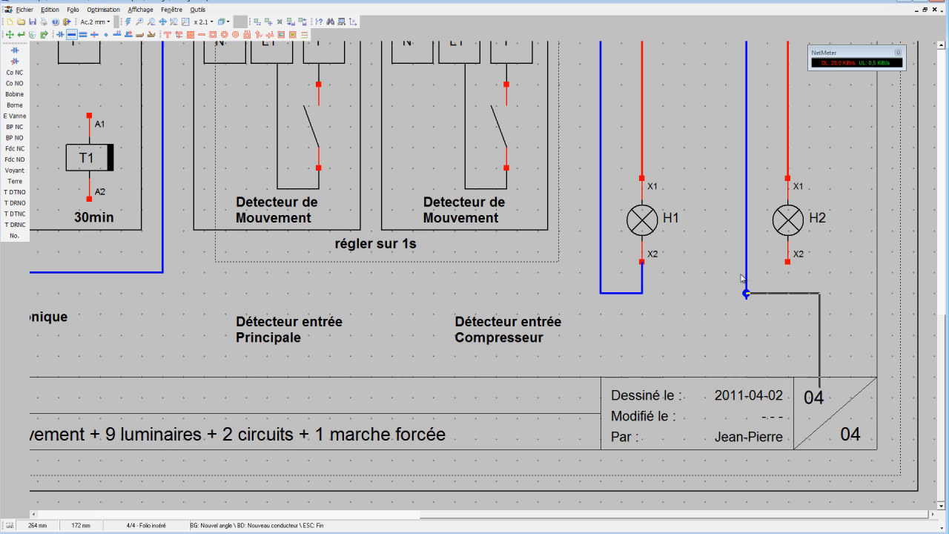
{"action": "left_click", "coordinate": [33, 34]}
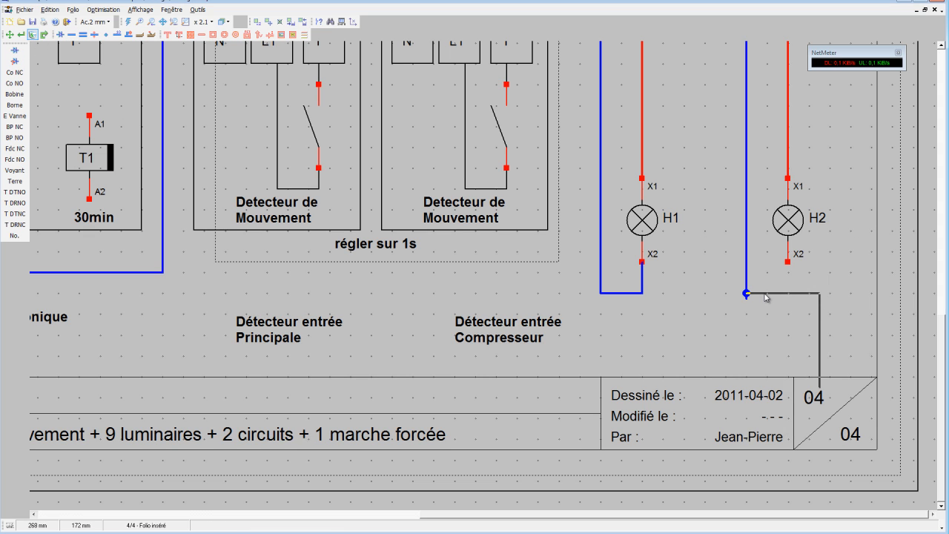
{"action": "left_click", "coordinate": [128, 23]}
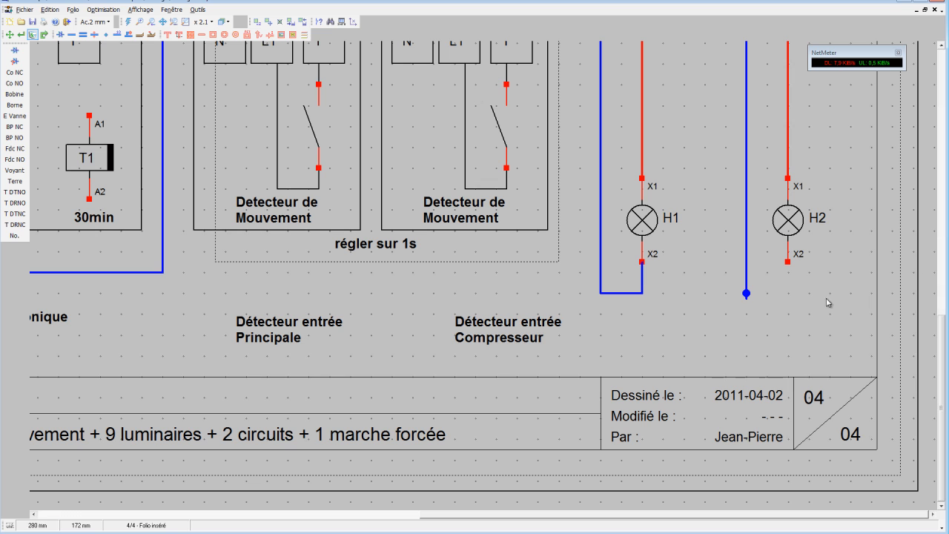
Delete the whole neutral conductor below switch S2 and set the conductor type to Neutre Puissance.
{"action": "left_click", "coordinate": [748, 293]}
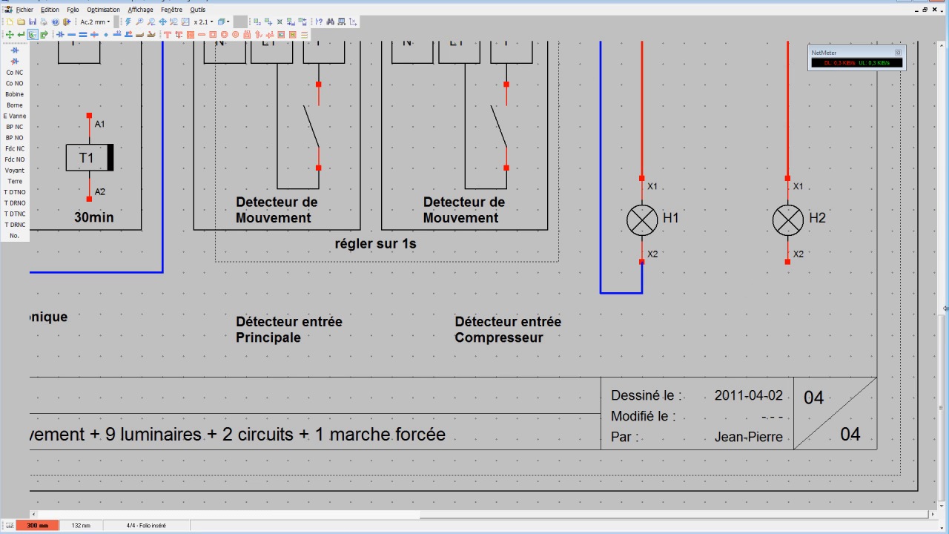
{"action": "left_click_drag", "start_coordinate": [945, 333], "coordinate": [947, 261]}
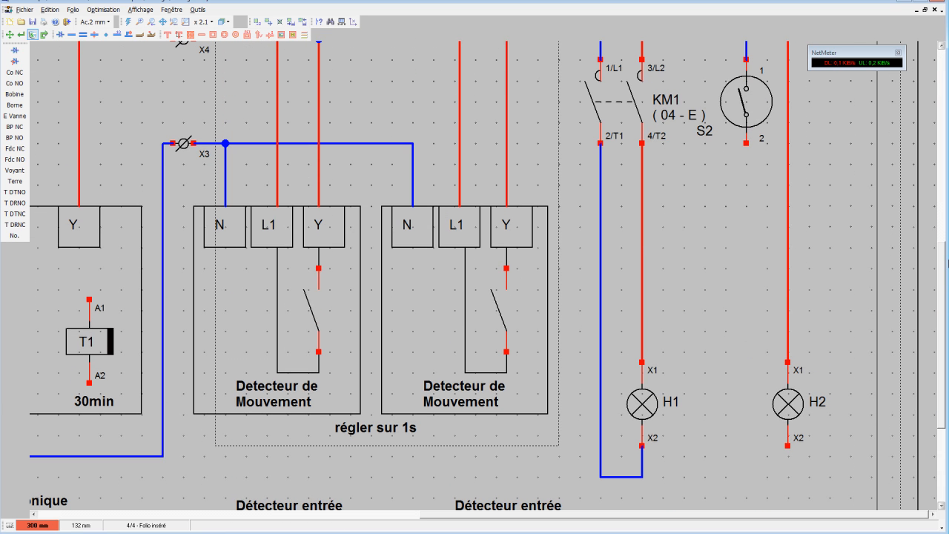
{"action": "left_click", "coordinate": [81, 35]}
{"action": "left_click", "coordinate": [94, 35]}
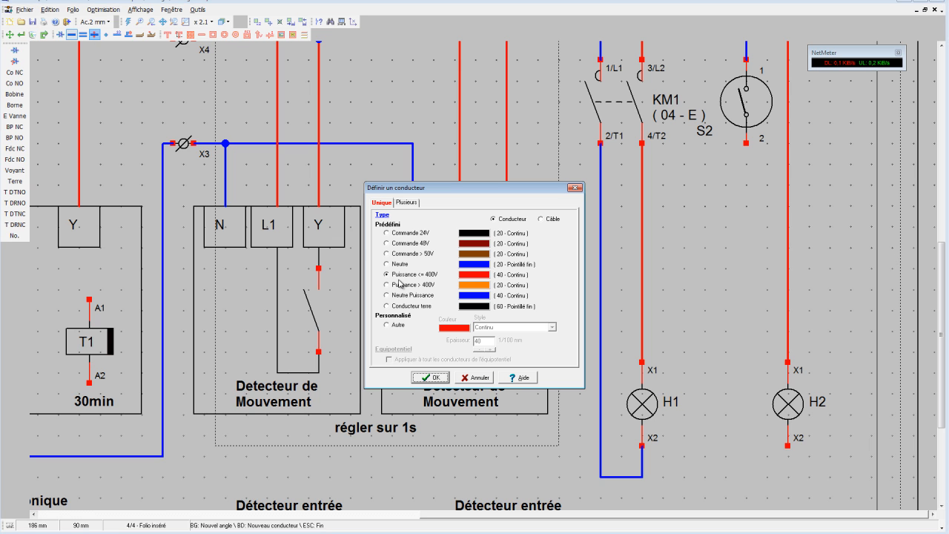
{"action": "left_click", "coordinate": [430, 377]}
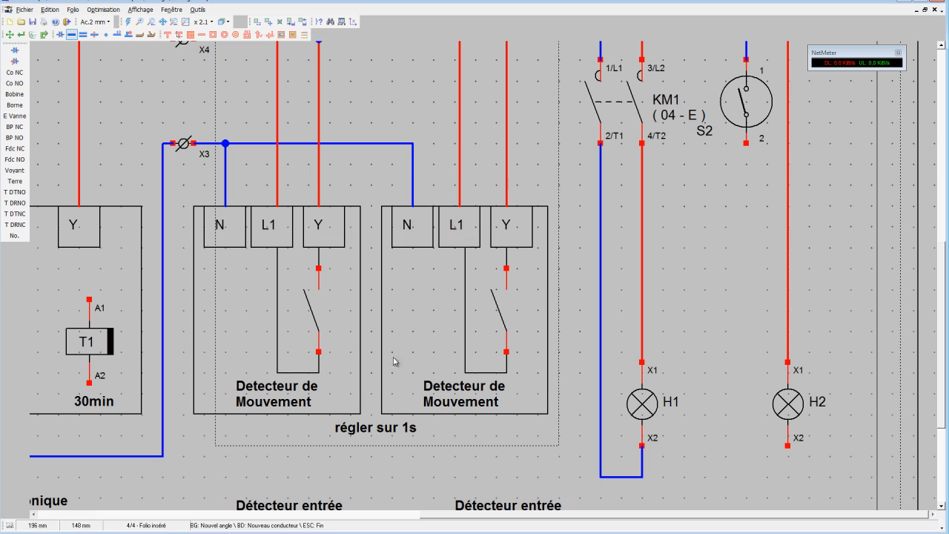
Draw the neutral conductor from terminal 2 of S2 down and around to terminal X2 of lamp H2.
{"action": "left_click", "coordinate": [72, 35]}
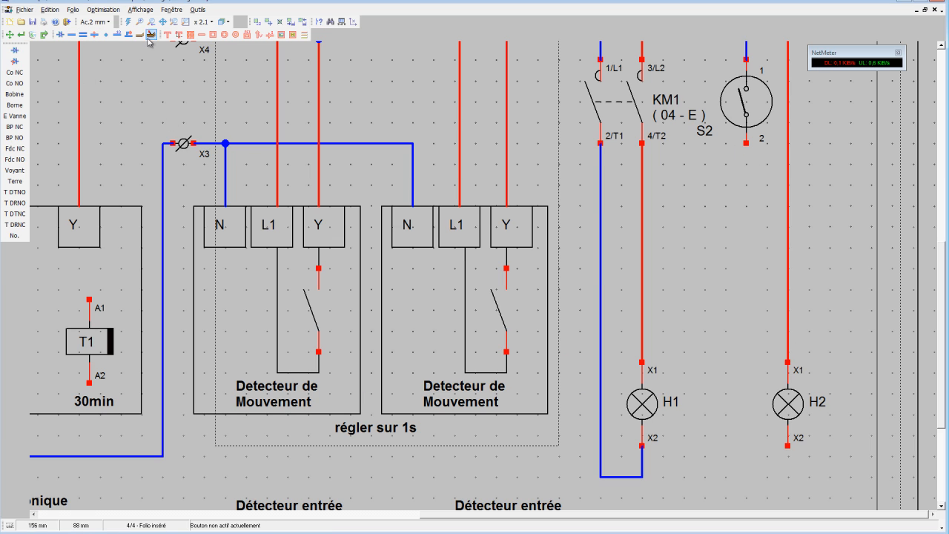
{"action": "left_click", "coordinate": [72, 35]}
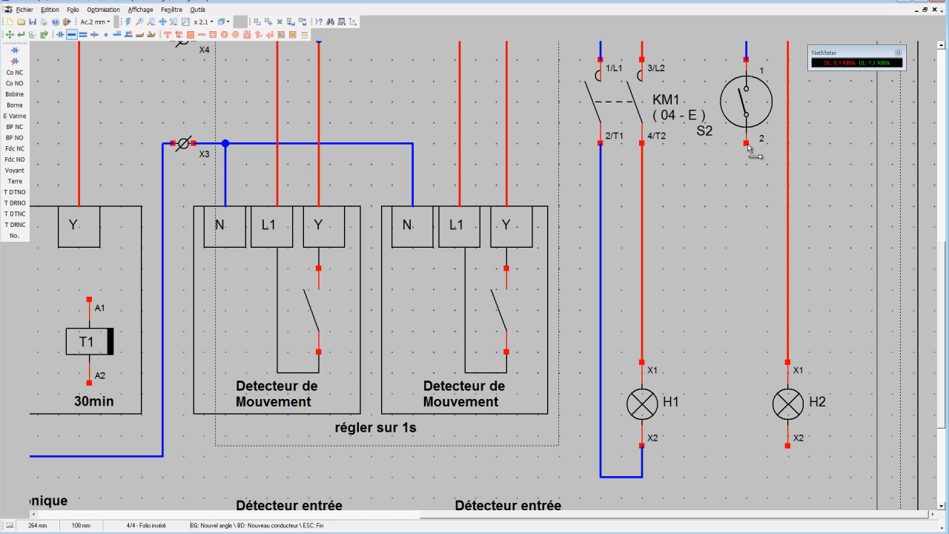
{"action": "left_click", "coordinate": [745, 143]}
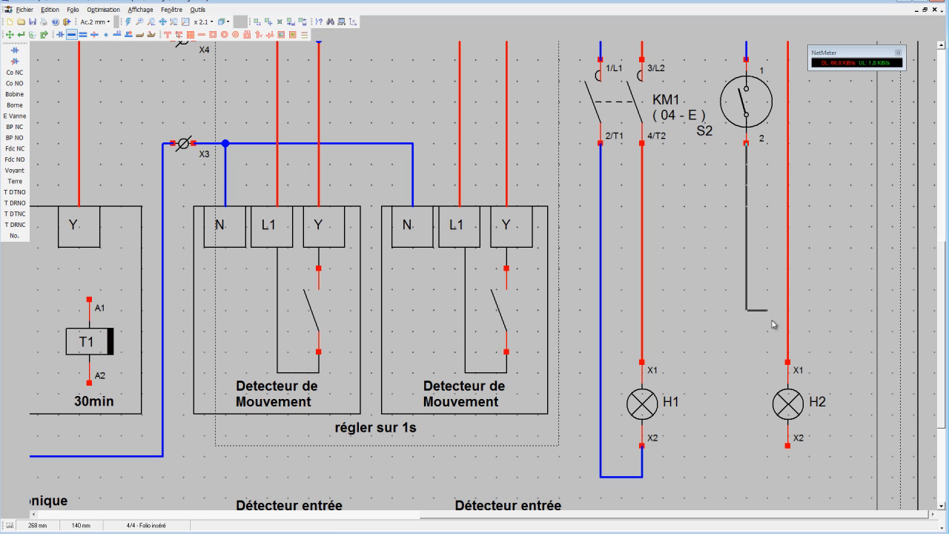
{"action": "left_click", "coordinate": [792, 482]}
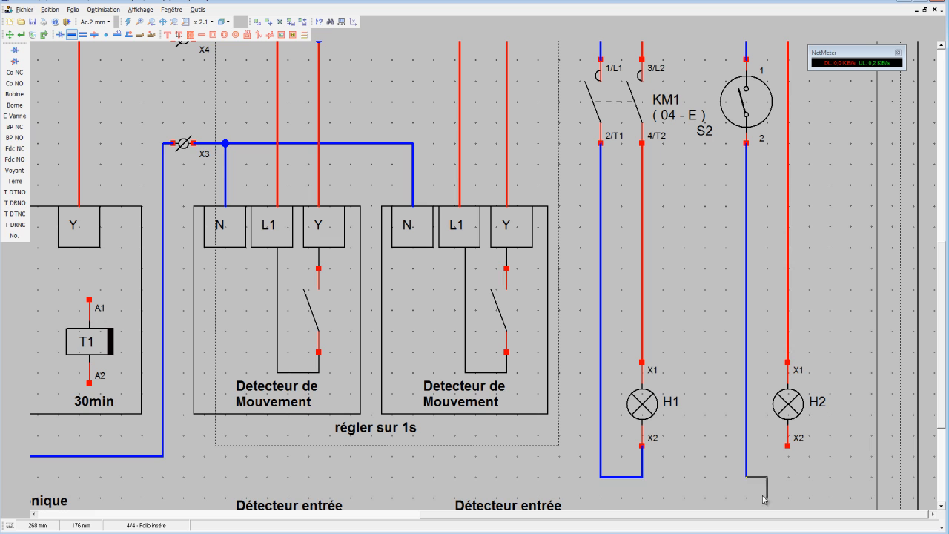
{"action": "left_click", "coordinate": [788, 478]}
{"action": "left_click", "coordinate": [788, 448]}
Rename lamp H1 on the -Q2 circuit as "L1 à L6".
{"action": "scroll", "coordinate": [795, 397], "scroll_direction": "down", "scroll_amount": 1}
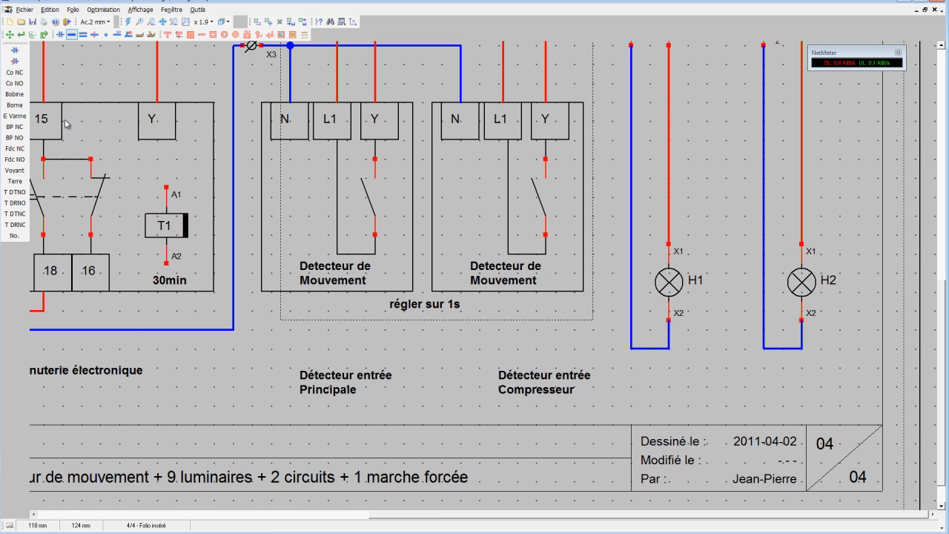
{"action": "left_click", "coordinate": [21, 34]}
{"action": "left_click", "coordinate": [703, 282]}
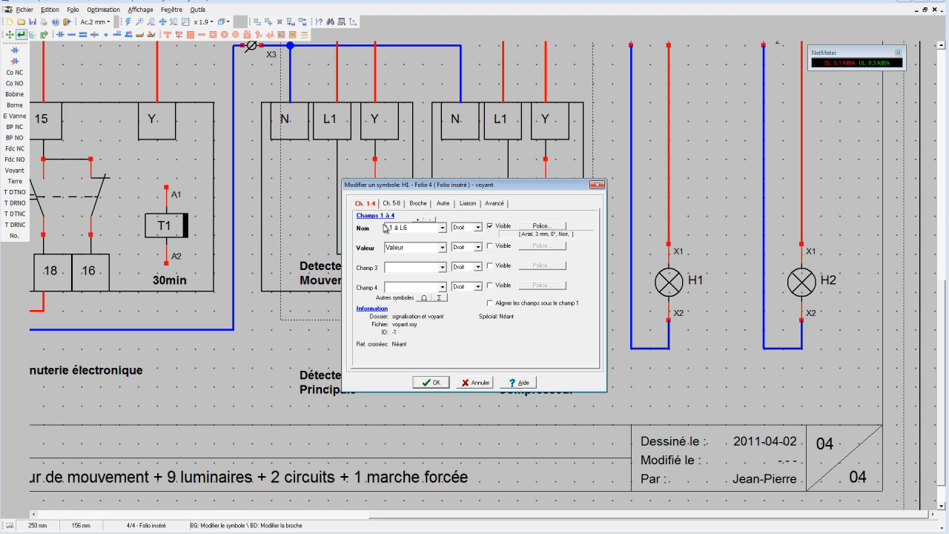
{"action": "left_click", "coordinate": [434, 383]}
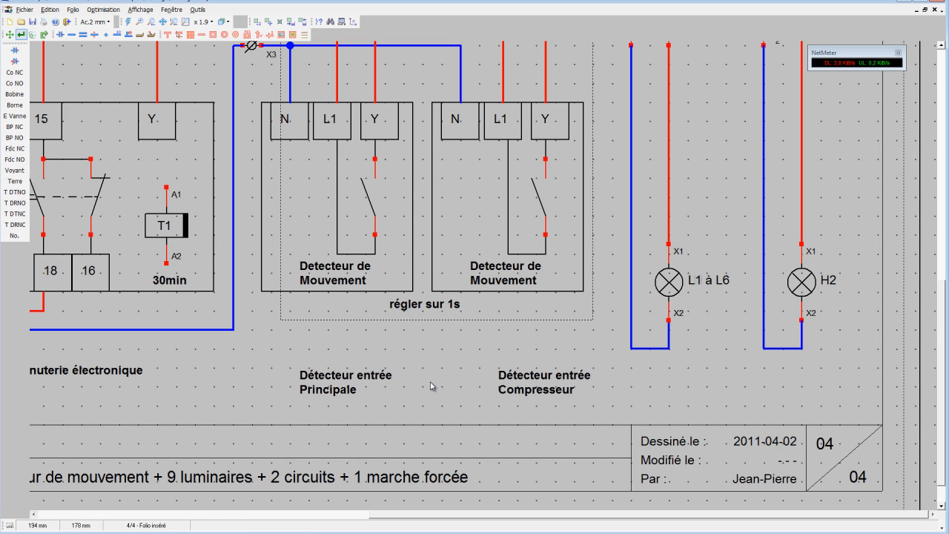
Rename lamp H2 on the -Q3 circuit as "L7 à L9".
{"action": "left_click", "coordinate": [835, 282]}
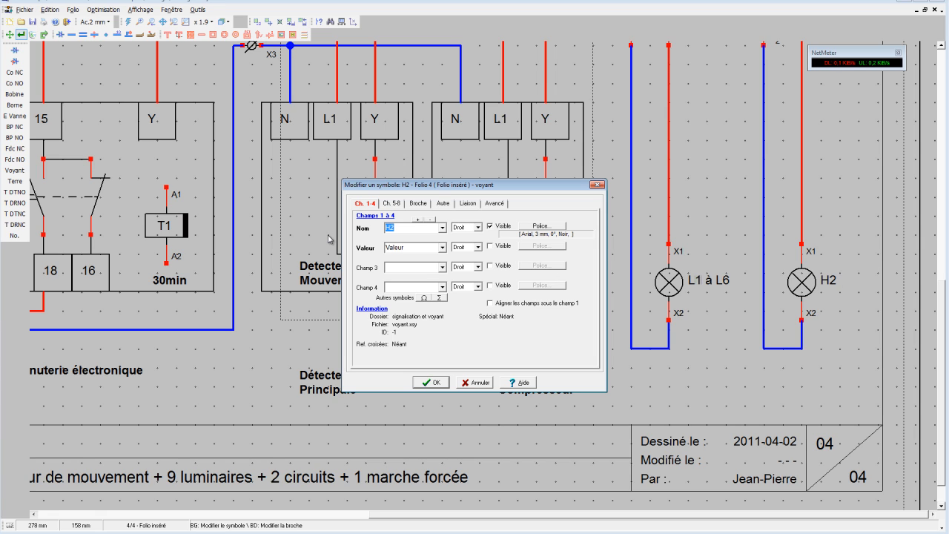
{"action": "type", "text": "L7 à L9"}
{"action": "left_click", "coordinate": [431, 382]}
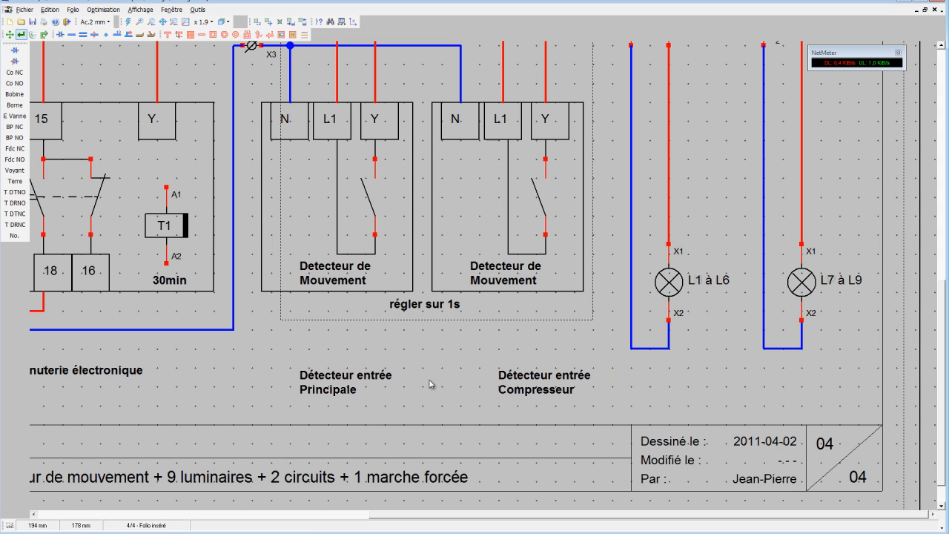
Place the caption "Rez de chaussée" just above the title block, beneath lamp L1 à L6.
{"action": "left_click", "coordinate": [178, 34]}
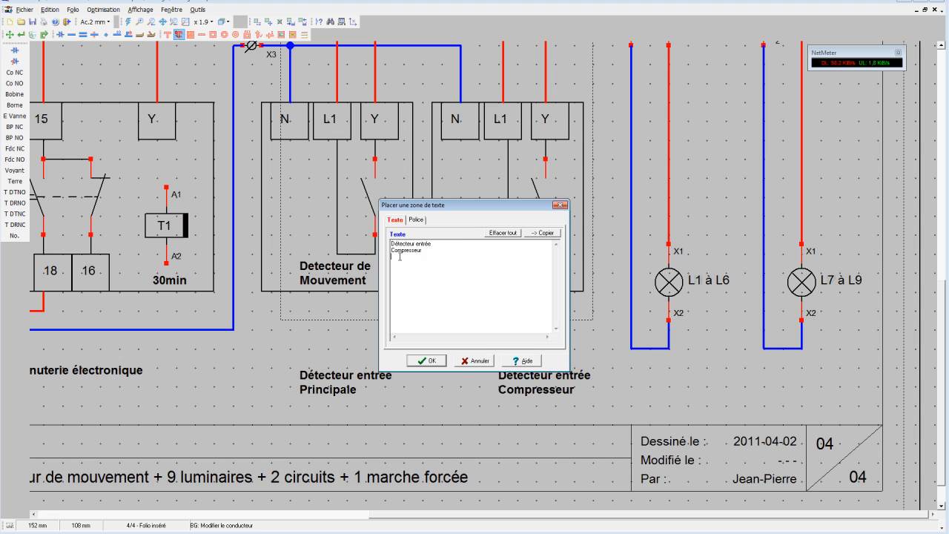
{"action": "left_click_drag", "start_coordinate": [400, 256], "coordinate": [385, 239]}
{"action": "type", "text": "Rez de chaussée"}
{"action": "left_click", "coordinate": [428, 360]}
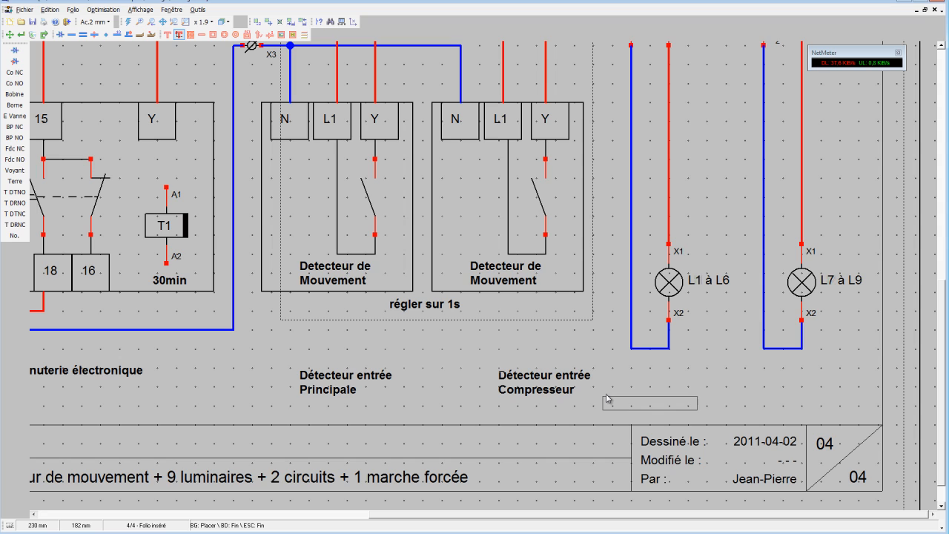
{"action": "left_click", "coordinate": [607, 398]}
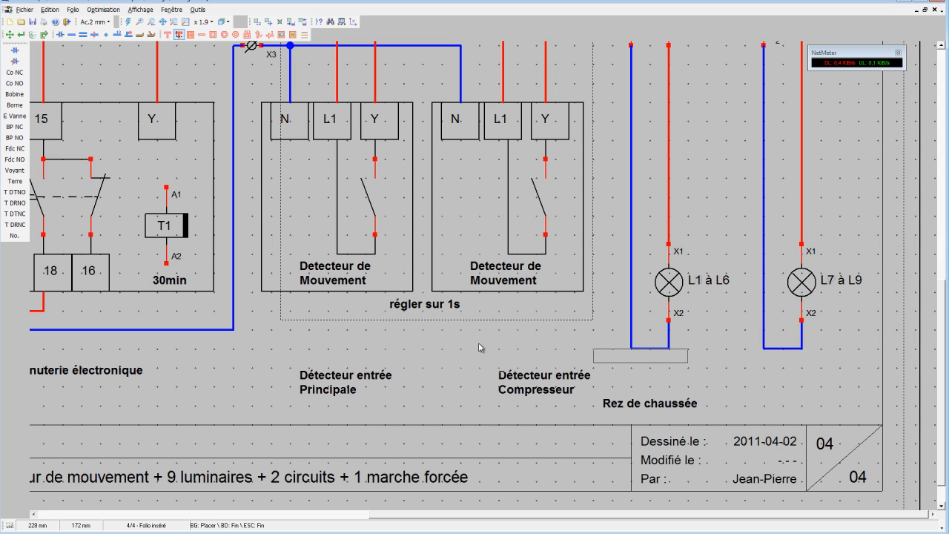
Place the caption "Etage" above the title block, beneath lamp L7 à L9.
{"action": "left_click", "coordinate": [155, 34]}
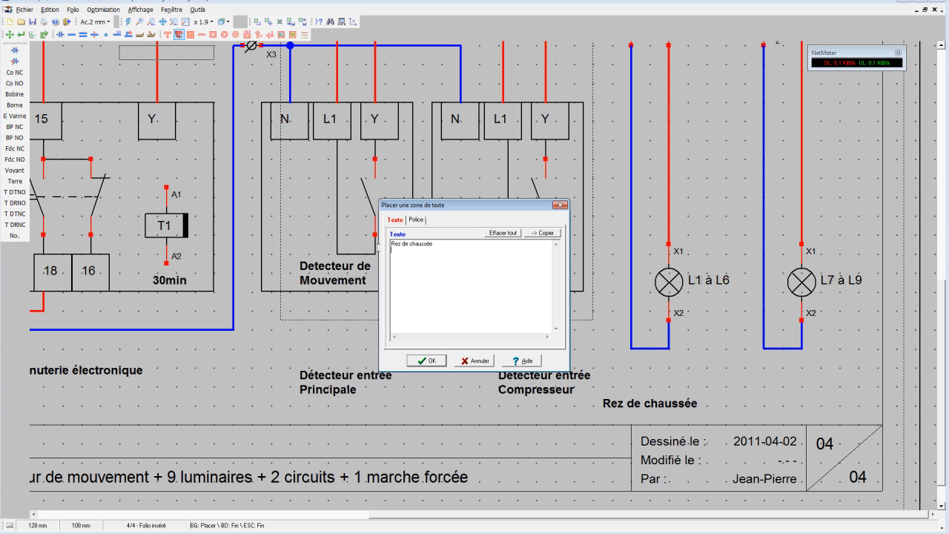
{"action": "left_click_drag", "start_coordinate": [378, 248], "coordinate": [384, 241]}
{"action": "type", "text": "Etage"}
{"action": "left_click", "coordinate": [426, 361]}
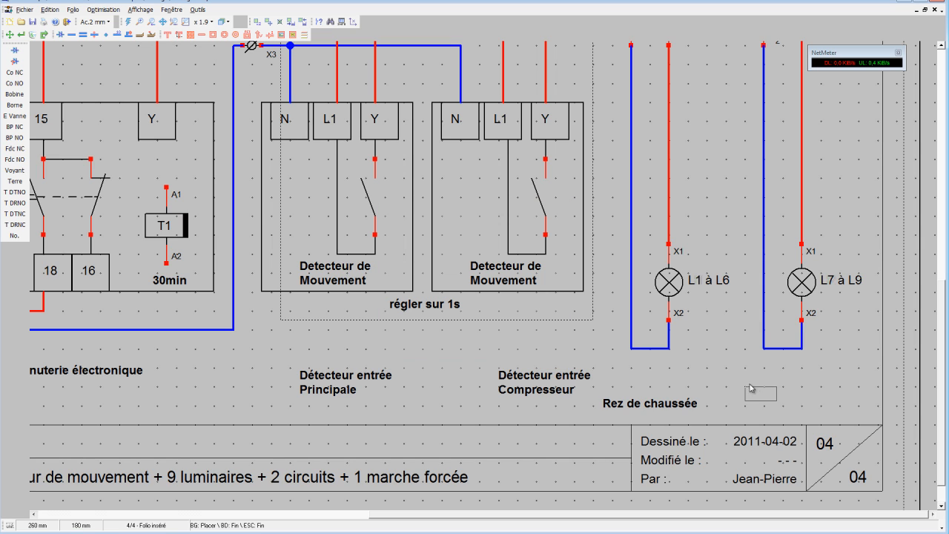
{"action": "left_click", "coordinate": [762, 386]}
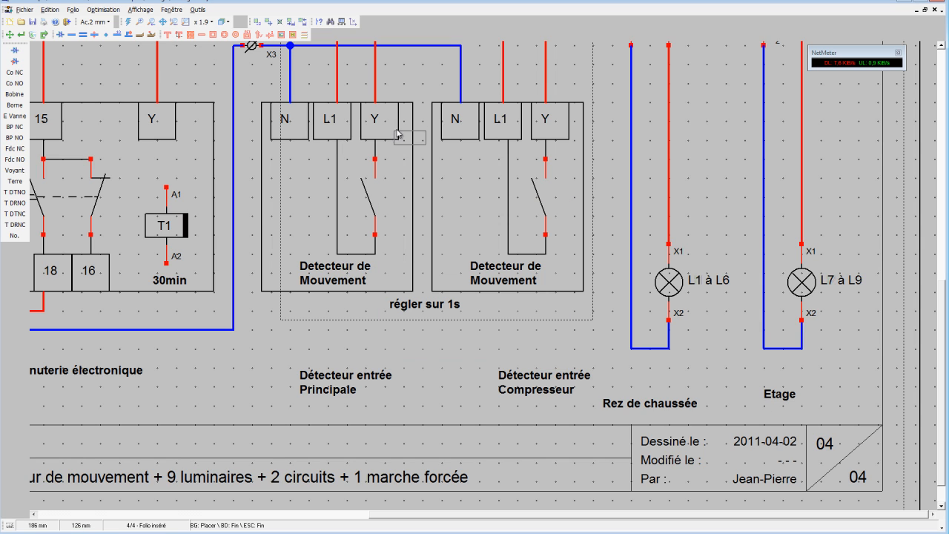
Set the grid snap to 1 mm and lower the Etage, both detector and Minuterie électronique captions toward the title block.
{"action": "left_click", "coordinate": [97, 22]}
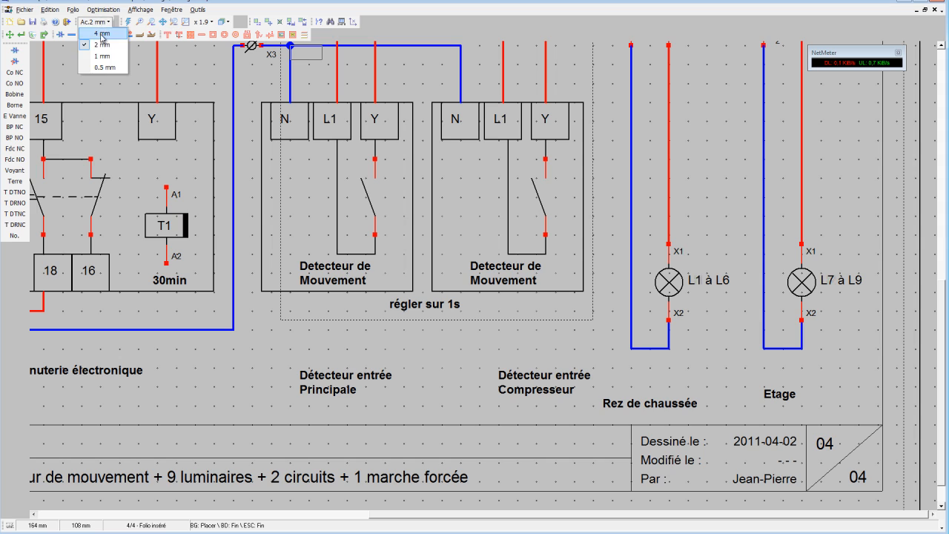
{"action": "left_click", "coordinate": [101, 57]}
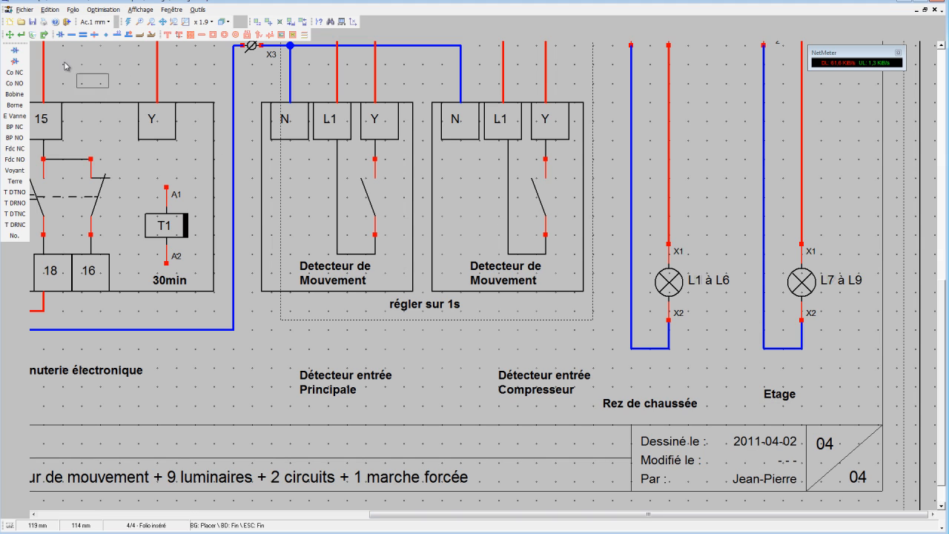
{"action": "left_click", "coordinate": [12, 35]}
{"action": "left_click_drag", "start_coordinate": [782, 395], "coordinate": [784, 400]}
{"action": "left_click_drag", "start_coordinate": [560, 378], "coordinate": [556, 392]}
{"action": "left_click_drag", "start_coordinate": [350, 384], "coordinate": [345, 395]}
{"action": "left_click_drag", "start_coordinate": [98, 375], "coordinate": [97, 404]}
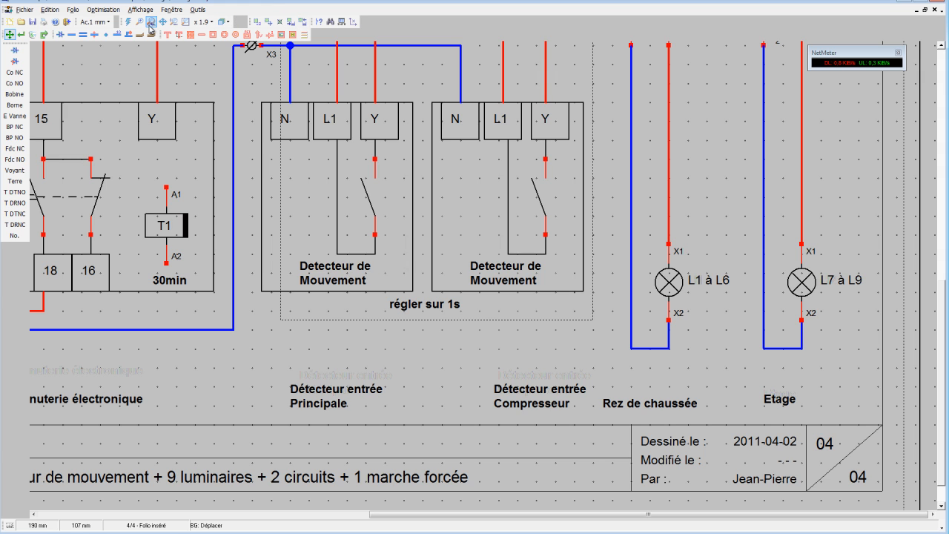
Fit the whole folio in view and adjust the Marche Forcée, Minuterie électronique, detector and Rez de chaussée captions into one row.
{"action": "left_click", "coordinate": [174, 23]}
{"action": "left_click", "coordinate": [186, 24]}
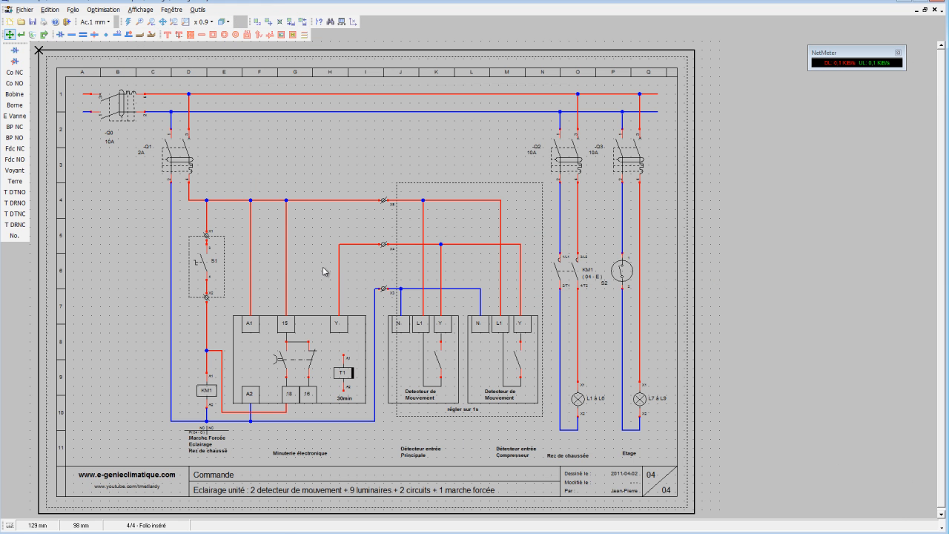
{"action": "left_click_drag", "start_coordinate": [215, 453], "coordinate": [291, 463]}
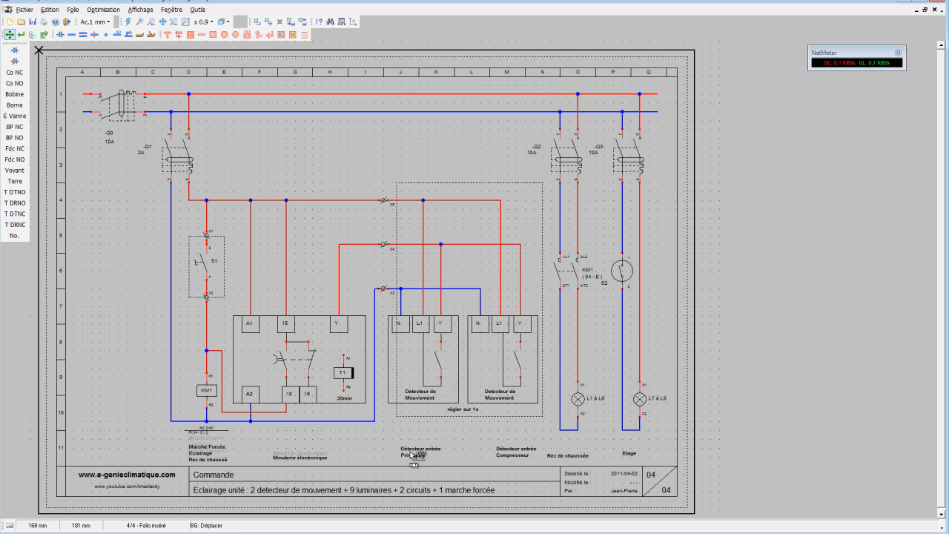
{"action": "left_click_drag", "start_coordinate": [504, 453], "coordinate": [503, 458]}
{"action": "left_click_drag", "start_coordinate": [569, 455], "coordinate": [571, 456]}
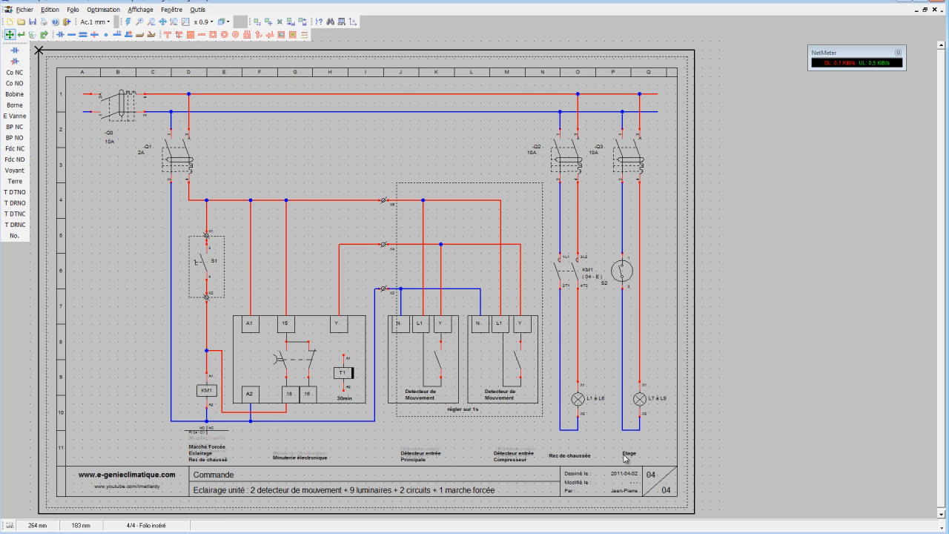
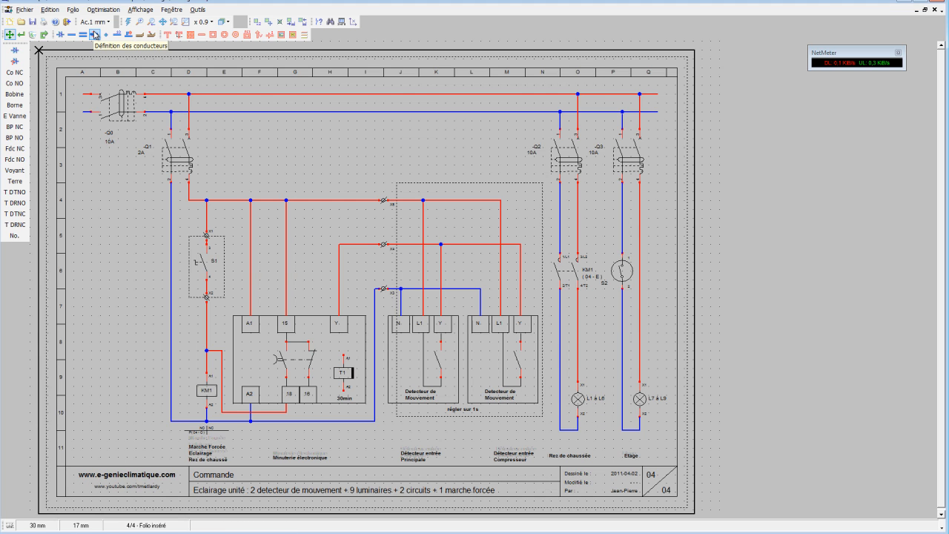
Draw a horizontal separator line across the folio above the captions, and shift both lamps and their lower wiring up clear of it.
{"action": "left_click", "coordinate": [202, 34]}
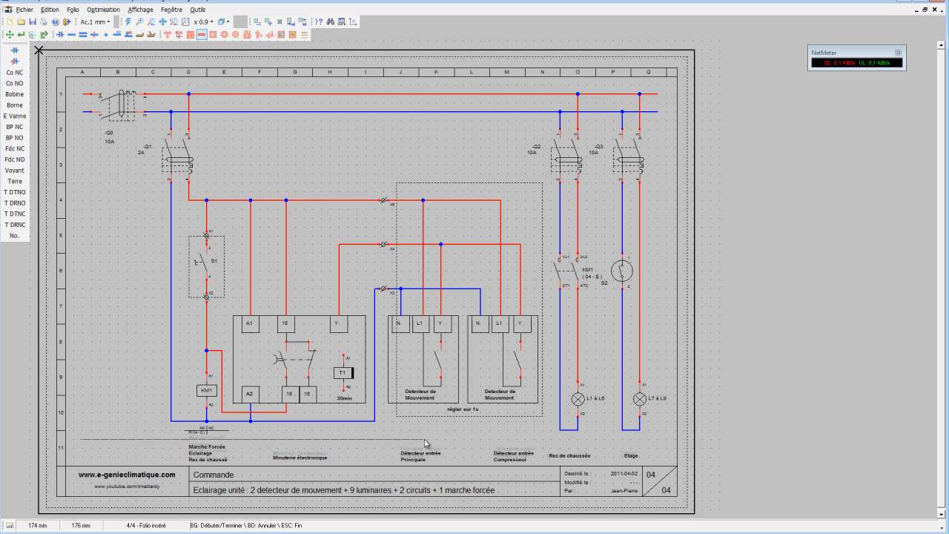
{"action": "left_click", "coordinate": [668, 442]}
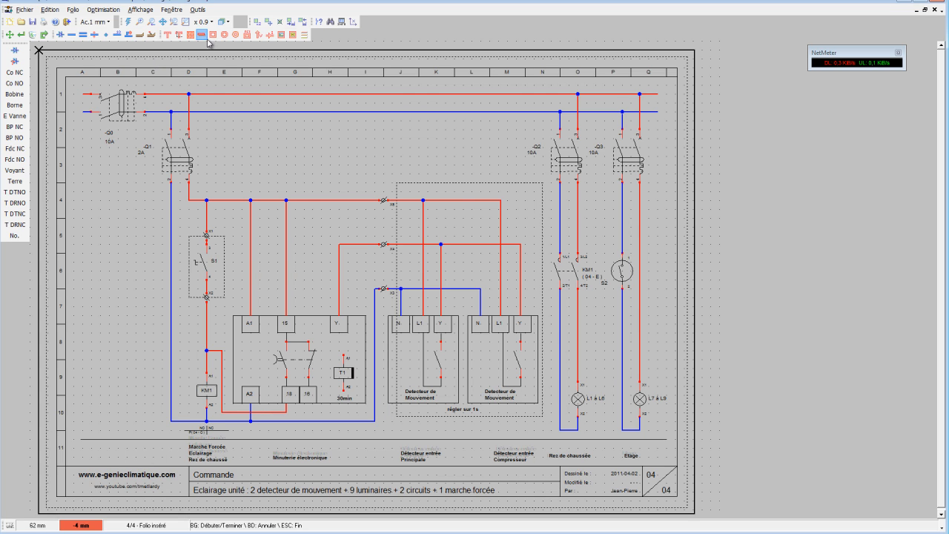
{"action": "left_click", "coordinate": [269, 21]}
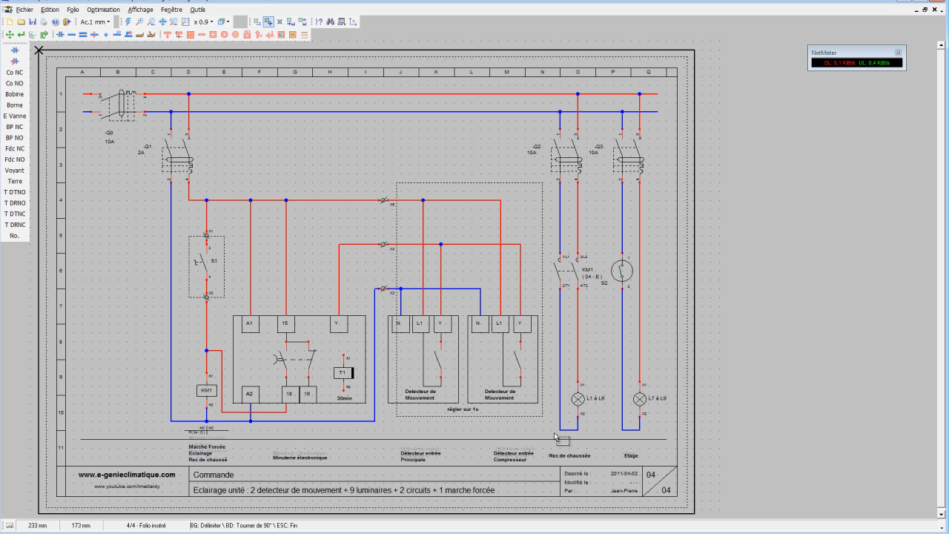
{"action": "left_click_drag", "start_coordinate": [554, 433], "coordinate": [676, 379]}
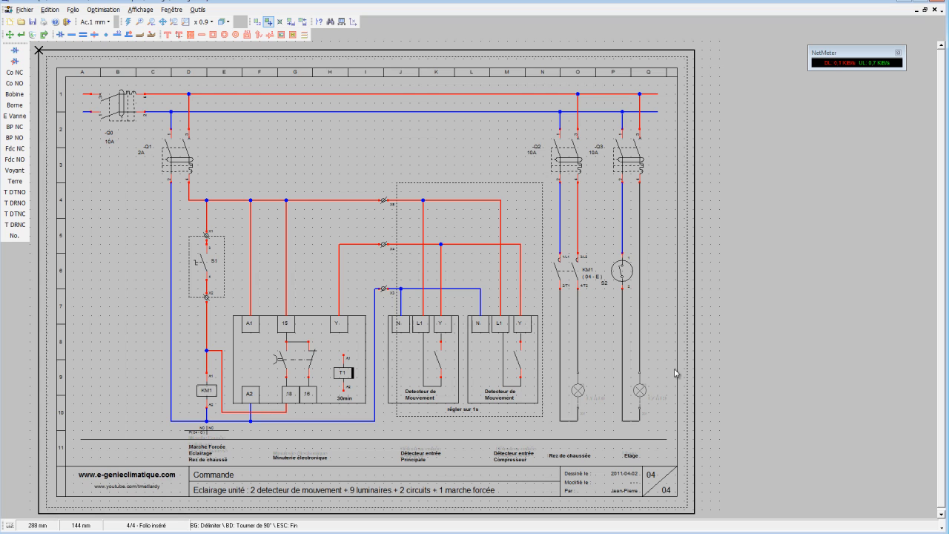
{"action": "left_click", "coordinate": [675, 369]}
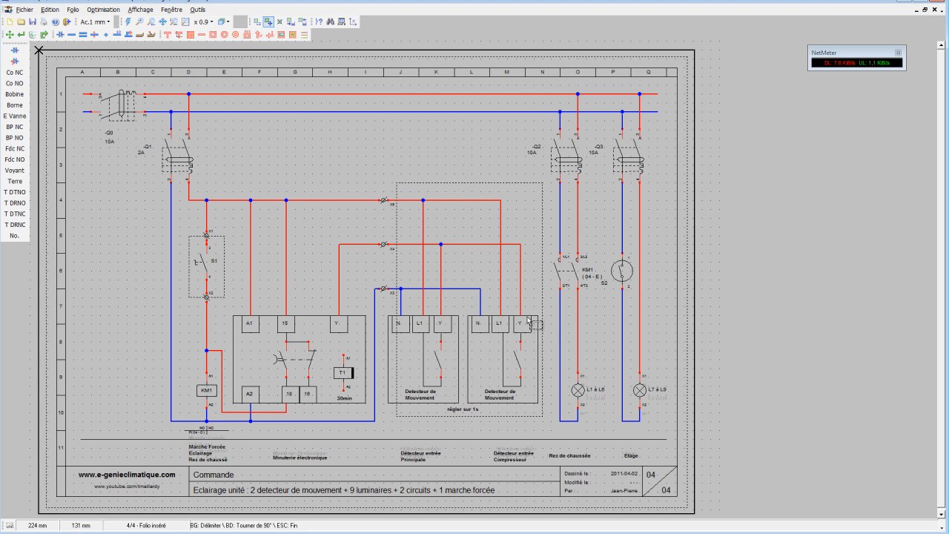
Draw a rectangle around lamp L1 à L6 and its return wire, and set its outline style to Pointillé.
{"action": "left_click", "coordinate": [213, 34]}
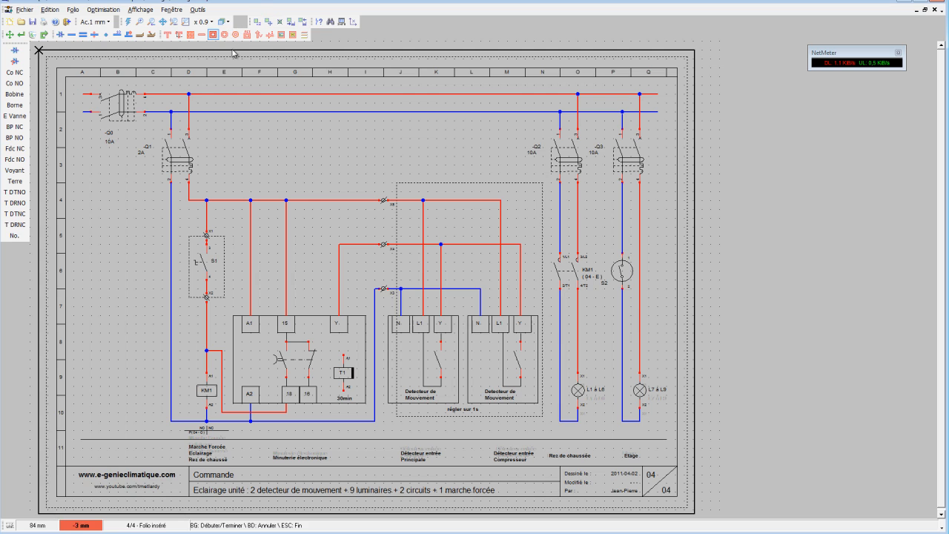
{"action": "left_click", "coordinate": [556, 426]}
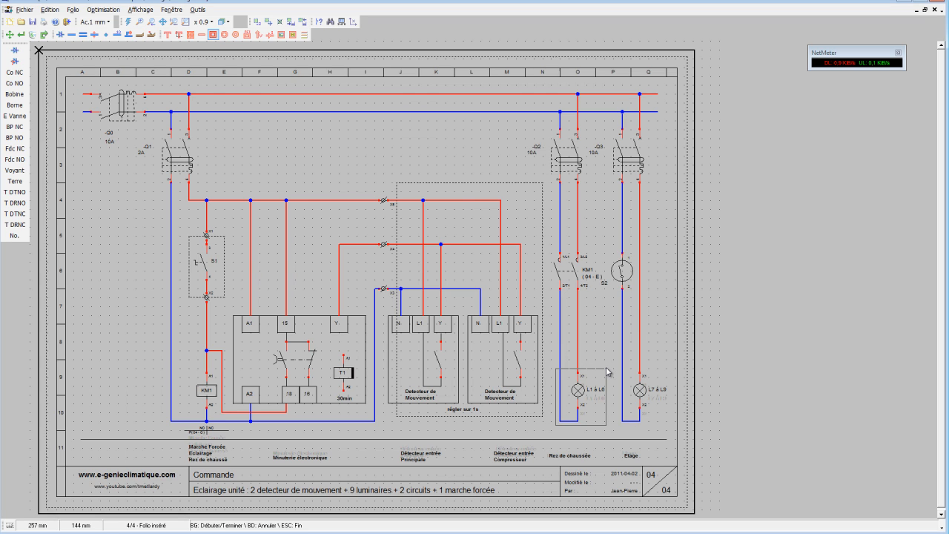
{"action": "left_click", "coordinate": [606, 370]}
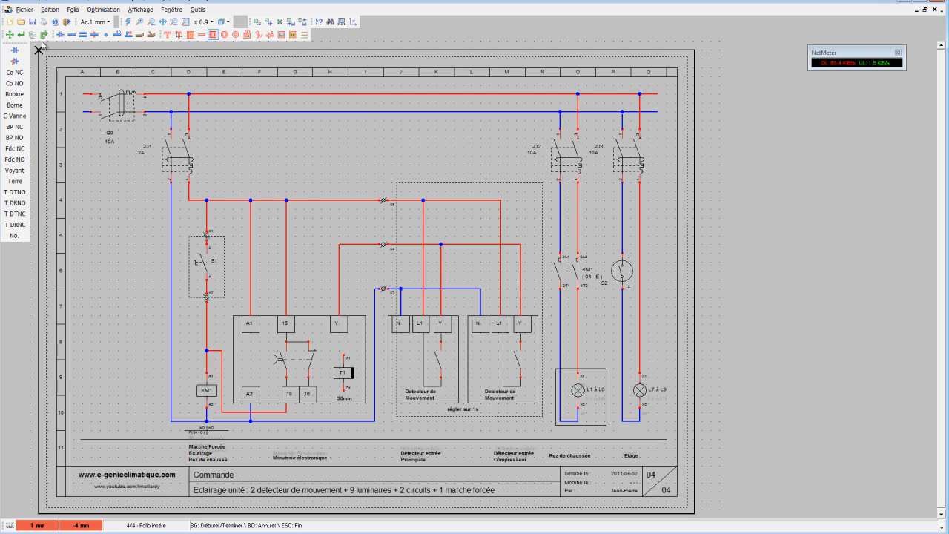
{"action": "left_click", "coordinate": [21, 34]}
{"action": "left_click", "coordinate": [606, 374]}
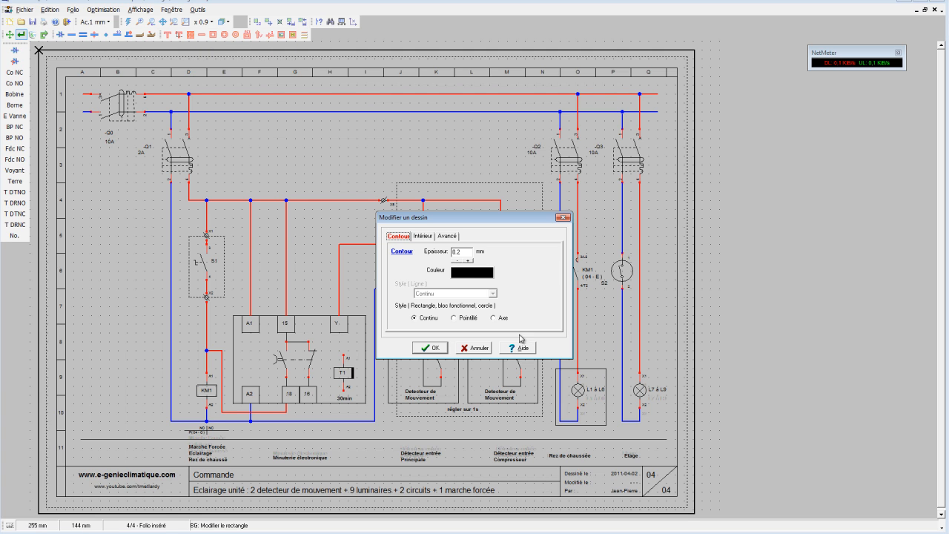
{"action": "left_click", "coordinate": [454, 317]}
{"action": "left_click", "coordinate": [432, 347]}
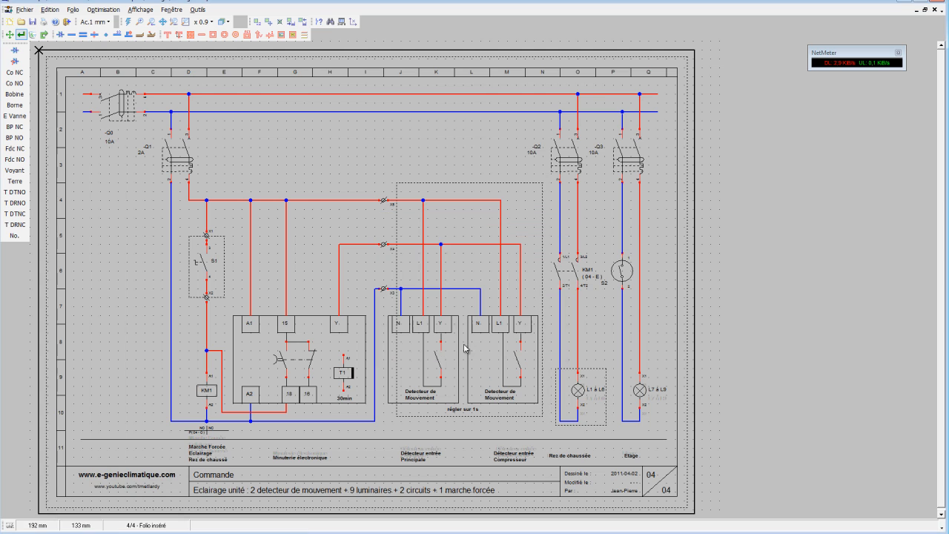
Frame lamp L7 à L9 and its return wire with a rectangle whose outline style is Pointillé.
{"action": "left_click", "coordinate": [213, 34]}
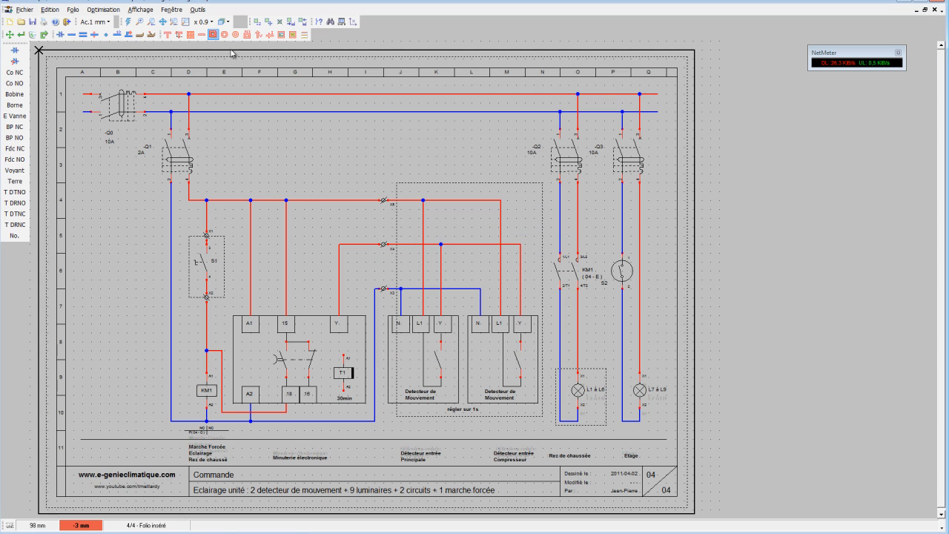
{"action": "left_click", "coordinate": [616, 425]}
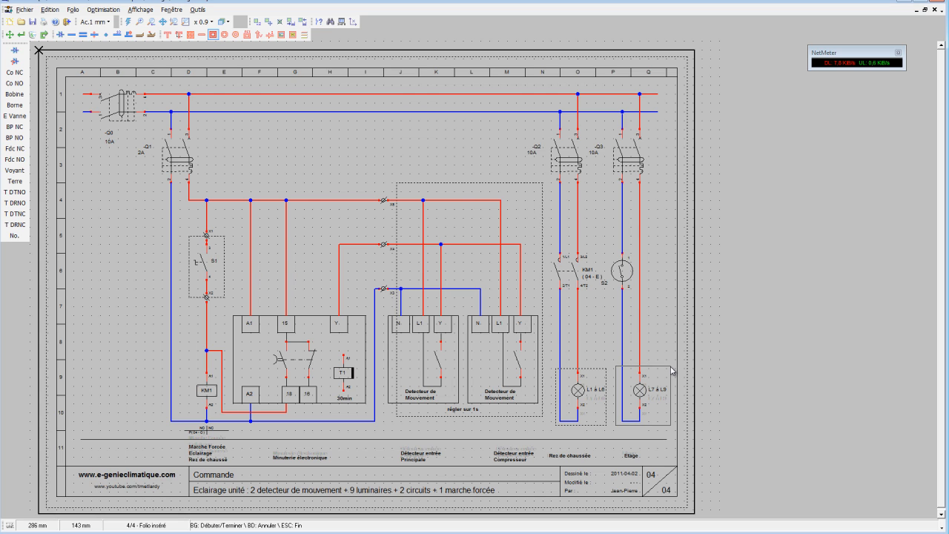
{"action": "left_click", "coordinate": [671, 368]}
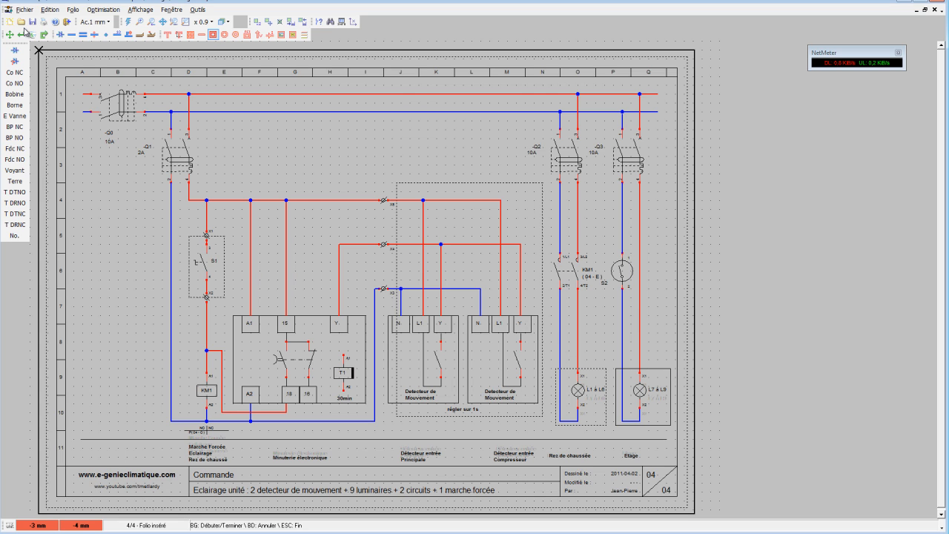
{"action": "left_click", "coordinate": [22, 34]}
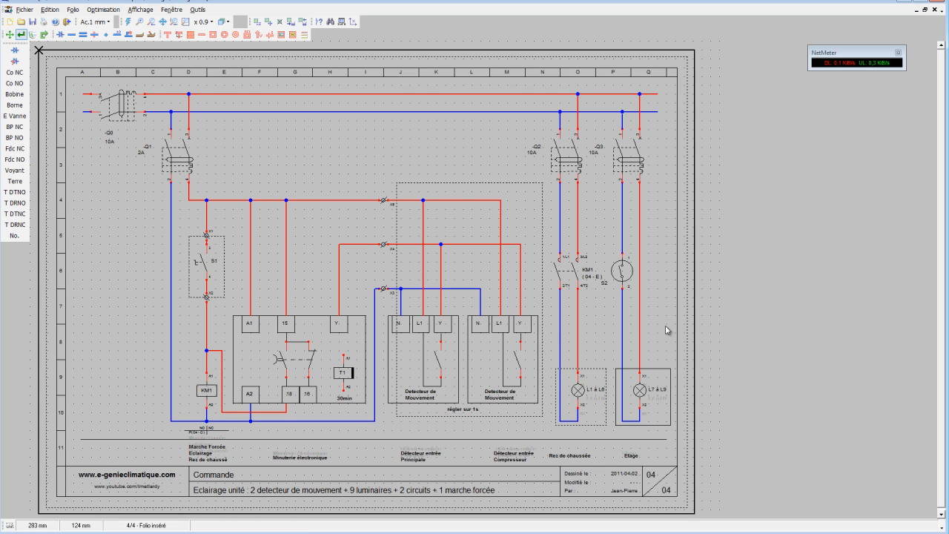
{"action": "double_click", "coordinate": [667, 373]}
{"action": "left_click", "coordinate": [458, 314]}
{"action": "left_click", "coordinate": [429, 347]}
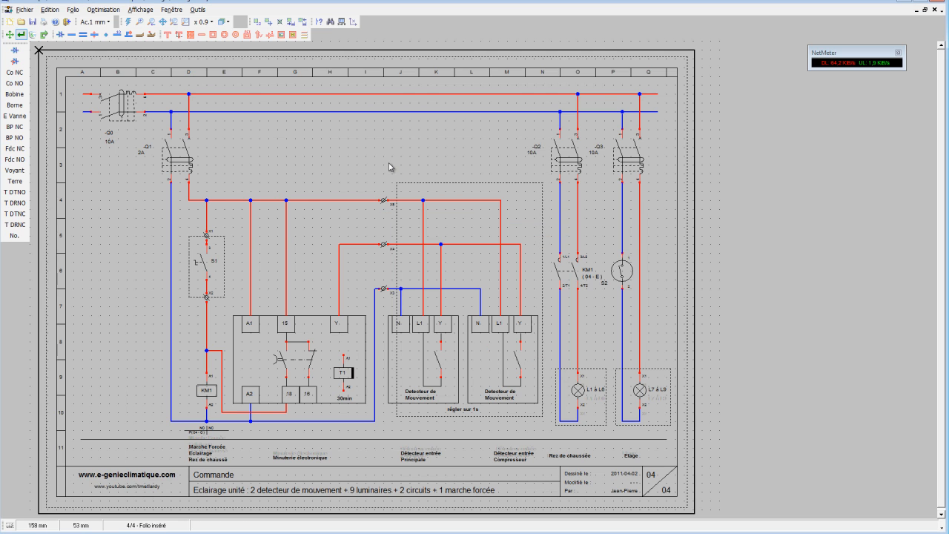
Place a Borne terminal on each of the four wires feeding lamps L1 à L6 and L7 à L9.
{"action": "left_click", "coordinate": [14, 105]}
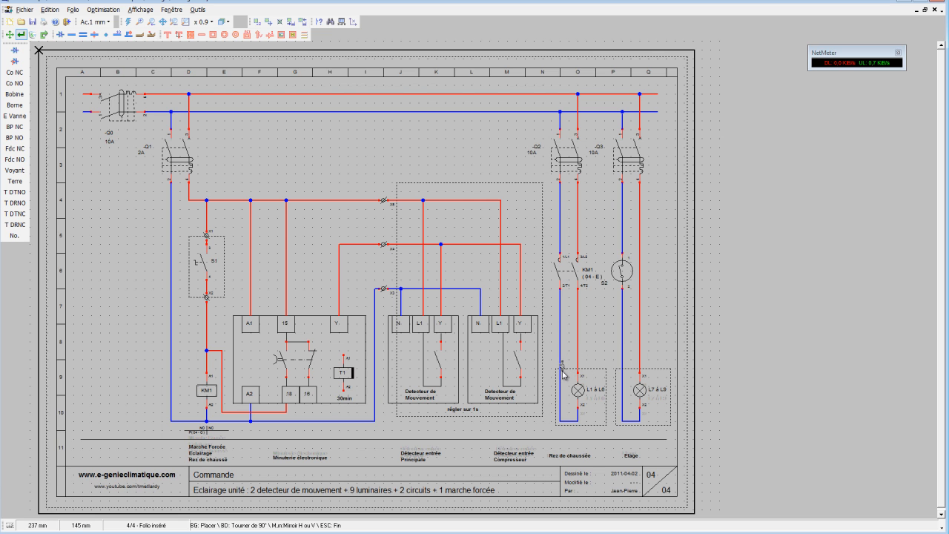
{"action": "scroll", "coordinate": [565, 372], "scroll_direction": "up", "scroll_amount": 3}
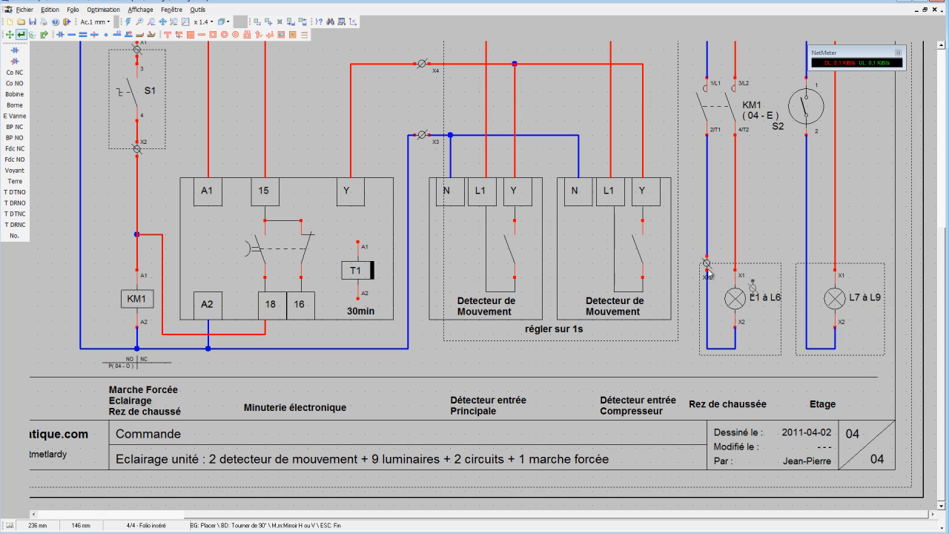
{"action": "left_click", "coordinate": [707, 269]}
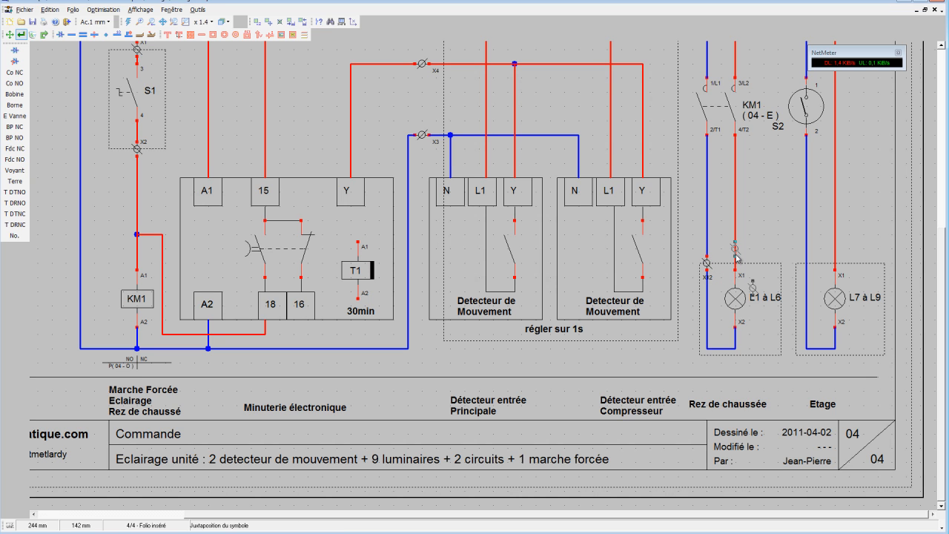
{"action": "left_click", "coordinate": [736, 258]}
{"action": "left_click", "coordinate": [838, 261]}
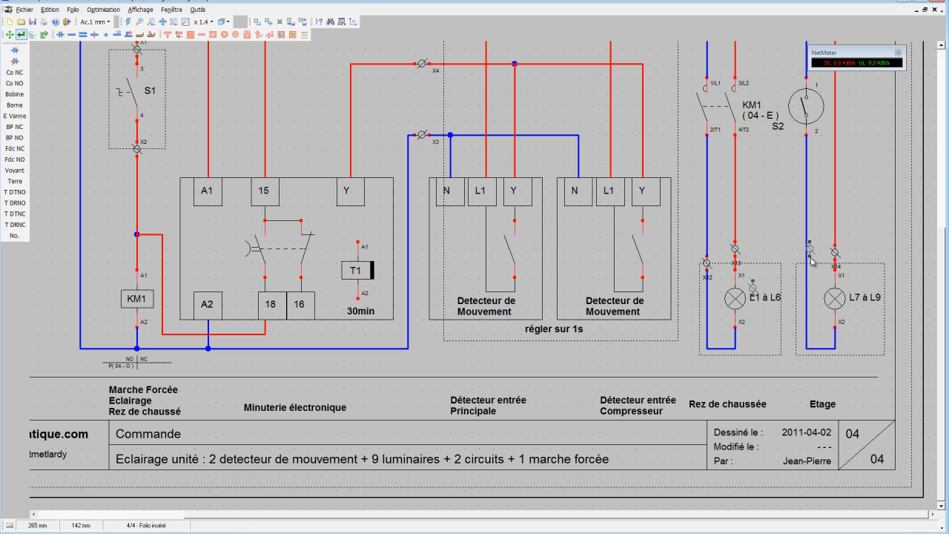
{"action": "left_click", "coordinate": [807, 256]}
{"action": "left_click_drag", "start_coordinate": [9, 43], "coordinate": [7, 37]}
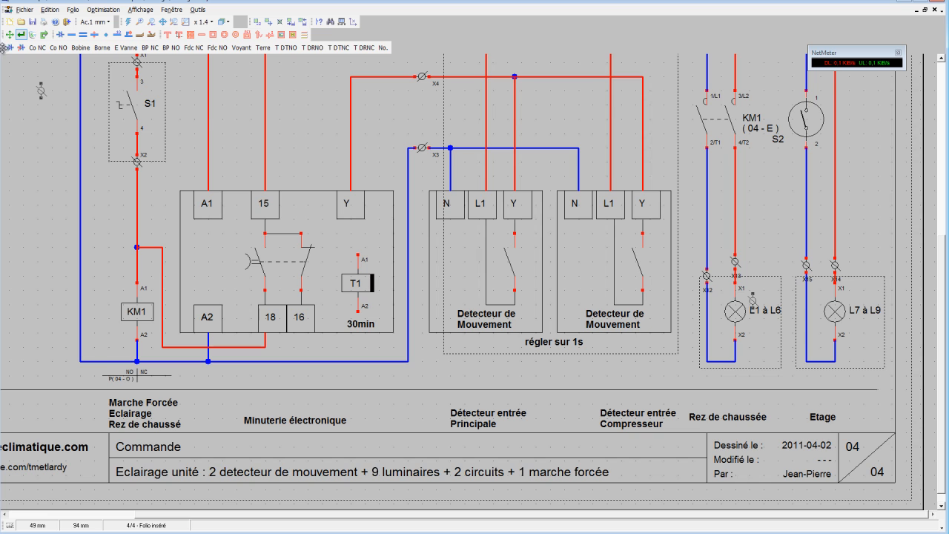
{"action": "double_click", "coordinate": [2, 49]}
{"action": "left_click_drag", "start_coordinate": [243, 109], "coordinate": [4, 118]}
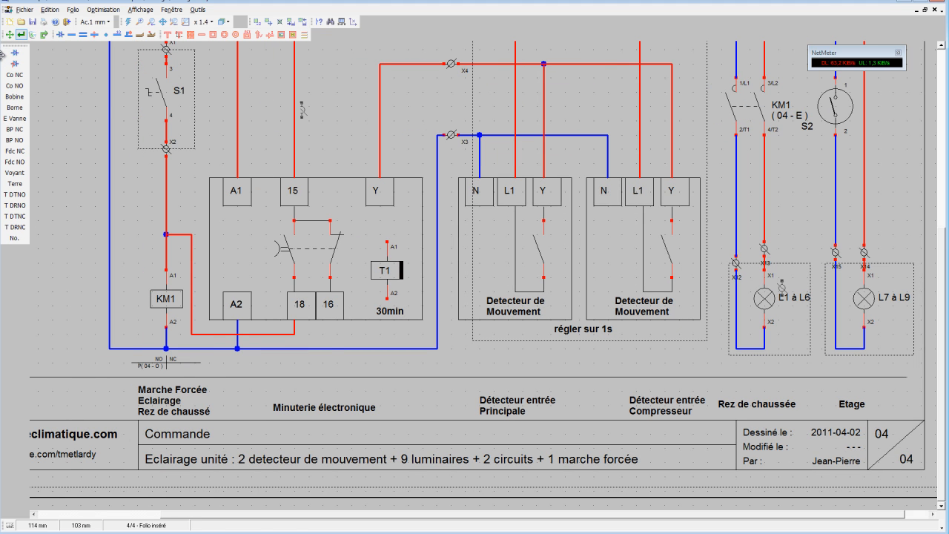
{"action": "left_click_drag", "start_coordinate": [2, 54], "coordinate": [3, 59]}
{"action": "left_click", "coordinate": [57, 112]}
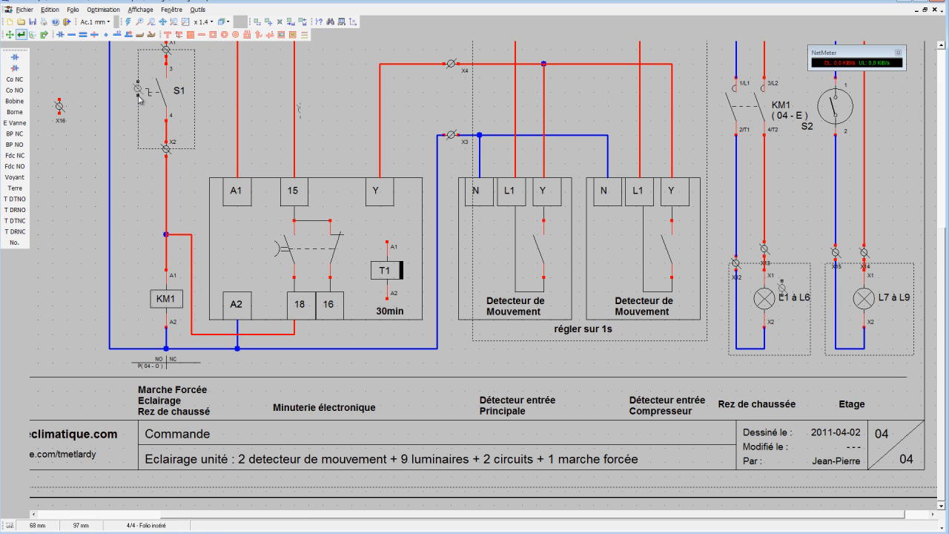
{"action": "left_click", "coordinate": [35, 34]}
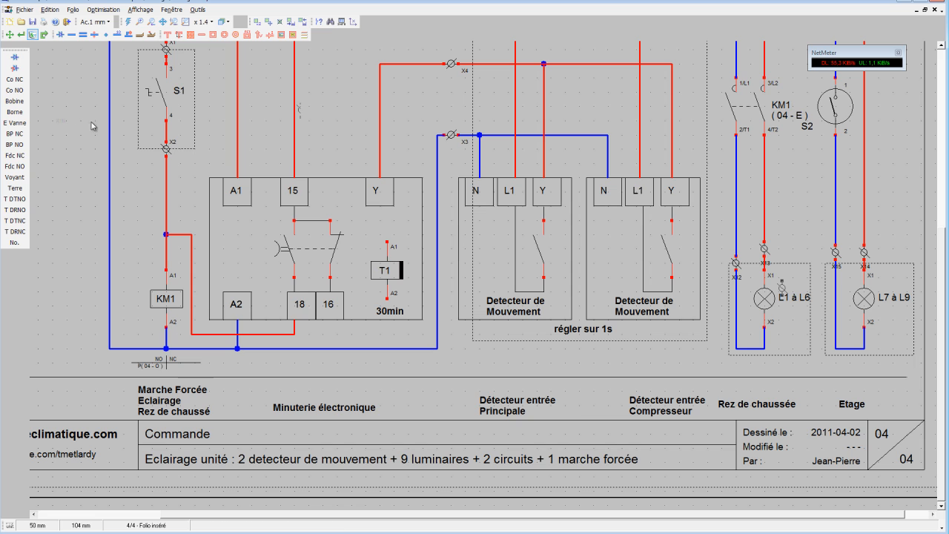
Raise the blue wire's terminal of lamp L1 à L6 level with its neighbour, and extend both dotted lamp frames up to the terminals.
{"action": "scroll", "coordinate": [820, 322], "scroll_direction": "up", "scroll_amount": 1}
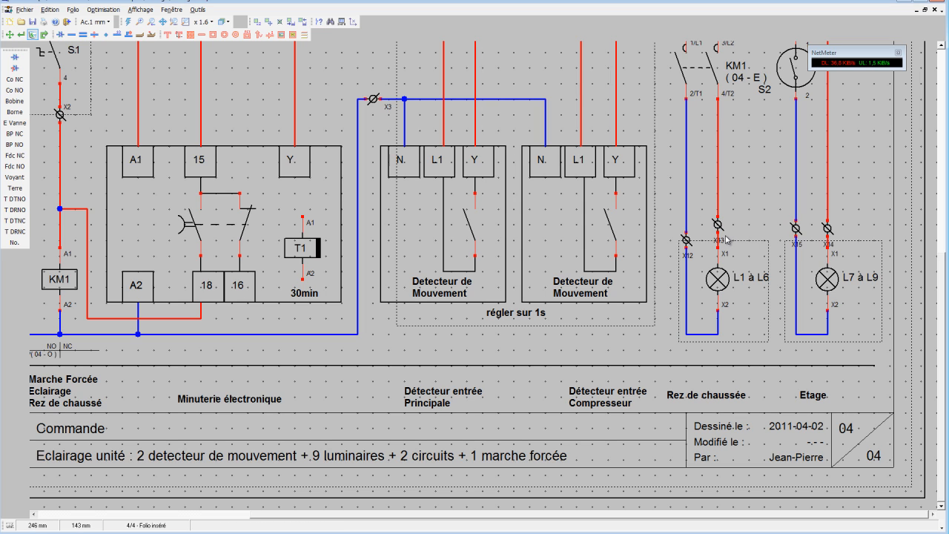
{"action": "left_click", "coordinate": [9, 34]}
{"action": "left_click", "coordinate": [685, 239]}
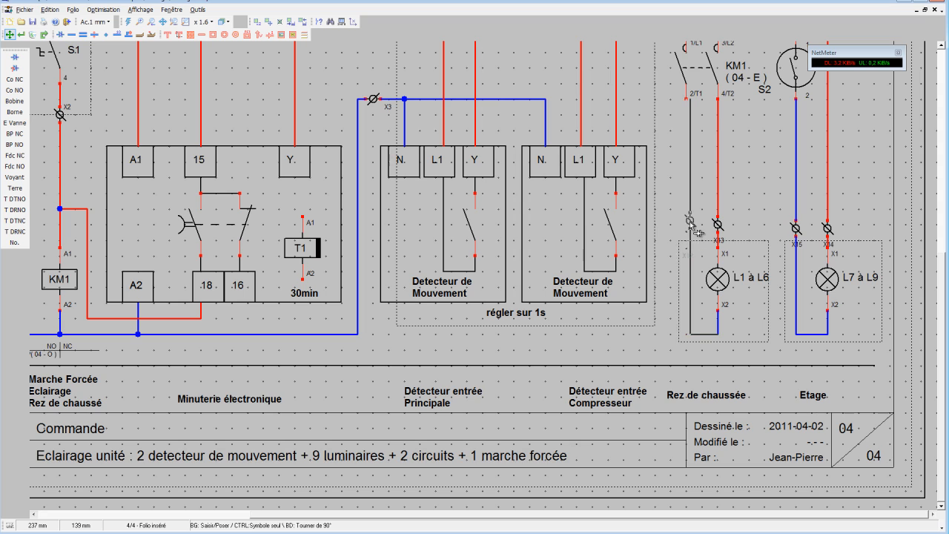
{"action": "left_click", "coordinate": [690, 231]}
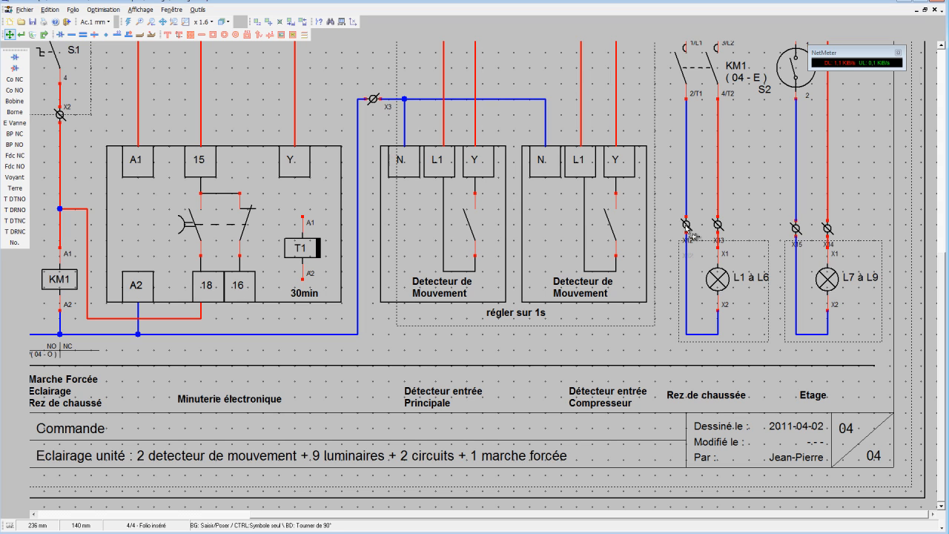
{"action": "left_click_drag", "start_coordinate": [737, 240], "coordinate": [738, 225]}
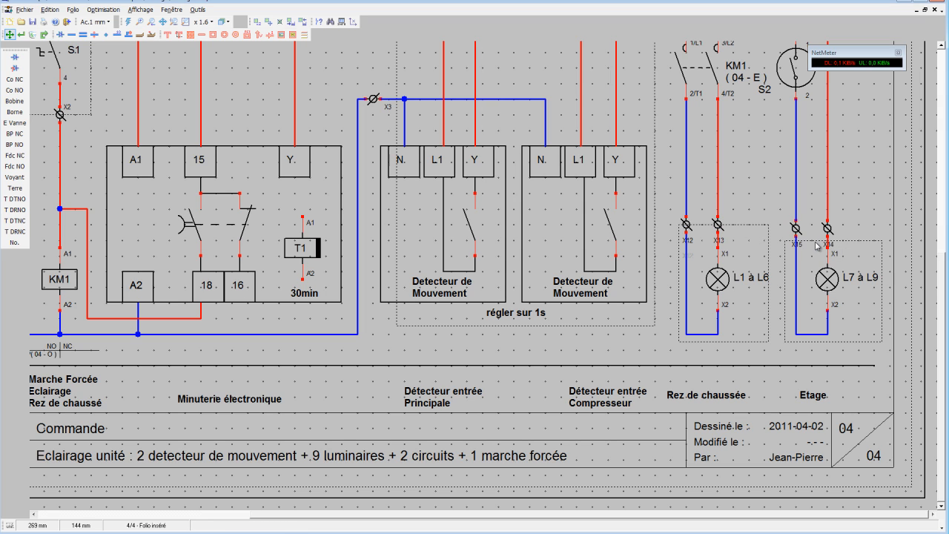
{"action": "left_click_drag", "start_coordinate": [842, 242], "coordinate": [842, 225]}
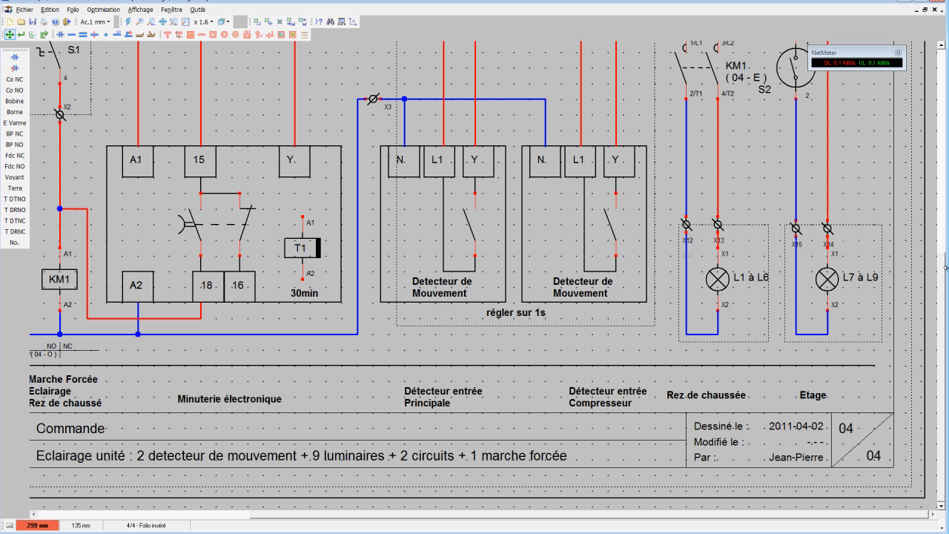
Rename the terminals of lamp L1 à L6 as X6 on the blue wire and X7 on the red wire, accepting duplicate names.
{"action": "mouse_move", "coordinate": [941, 327]}
{"action": "left_mouse_down"}
{"action": "mouse_move", "coordinate": [936, 232]}
{"action": "mouse_move", "coordinate": [936, 284]}
{"action": "left_mouse_up"}
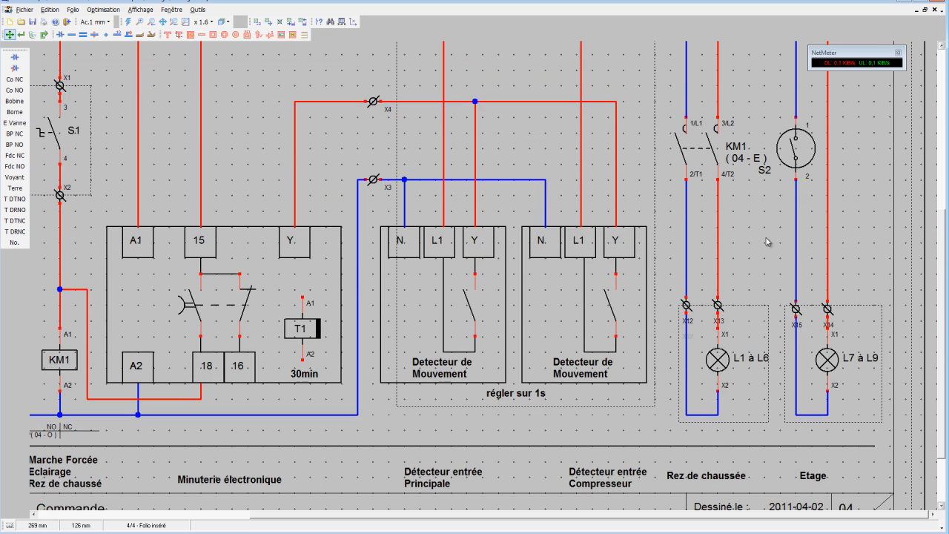
{"action": "left_click", "coordinate": [20, 35]}
{"action": "left_click", "coordinate": [689, 324]}
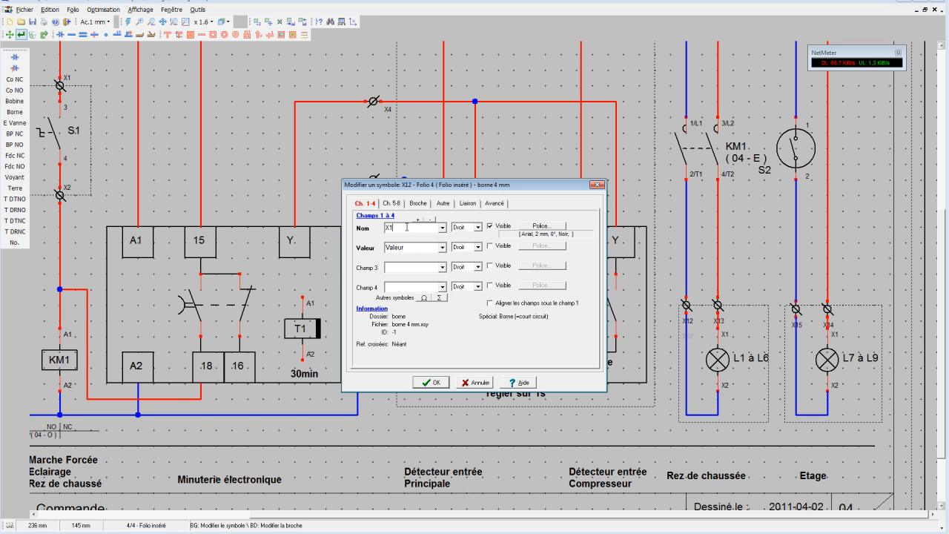
{"action": "left_click", "coordinate": [420, 383]}
{"action": "left_click", "coordinate": [448, 309]}
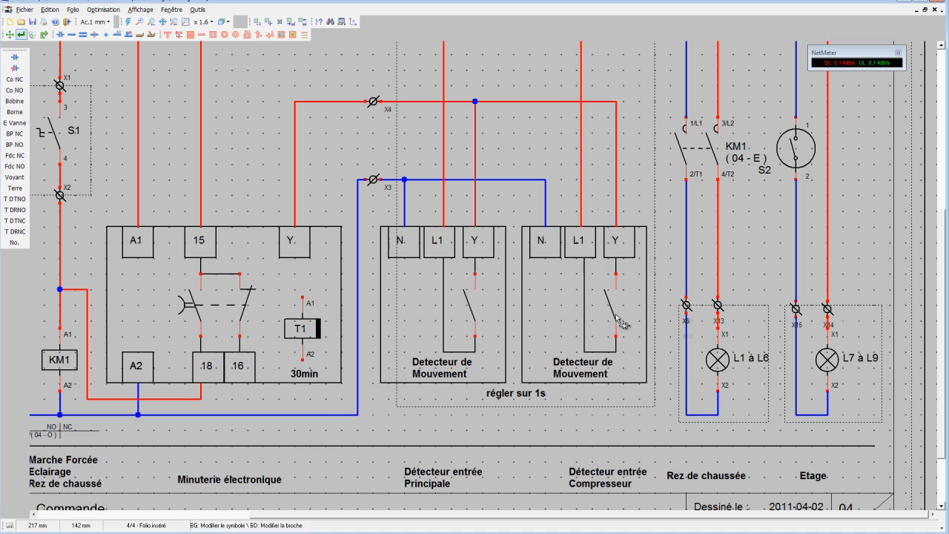
{"action": "left_click", "coordinate": [715, 320]}
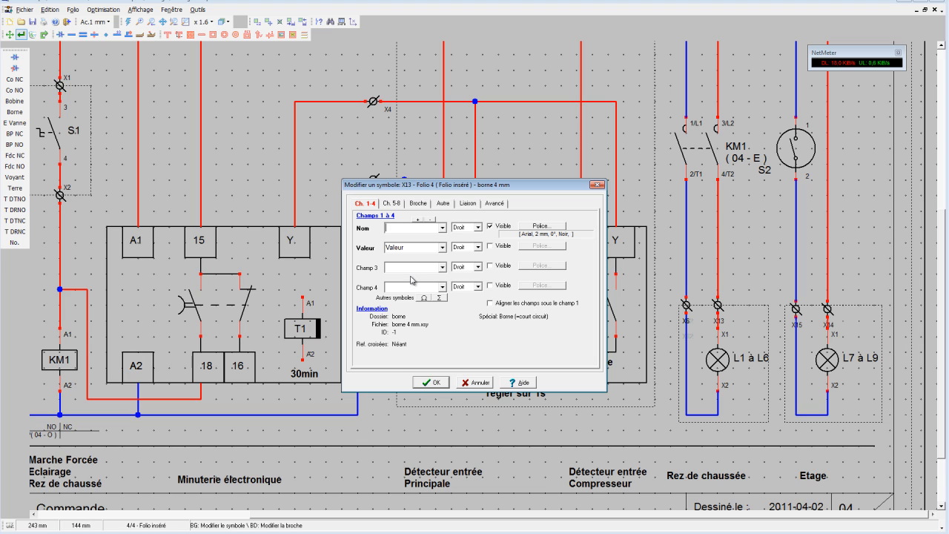
{"action": "left_click", "coordinate": [443, 382]}
{"action": "left_click", "coordinate": [466, 315]}
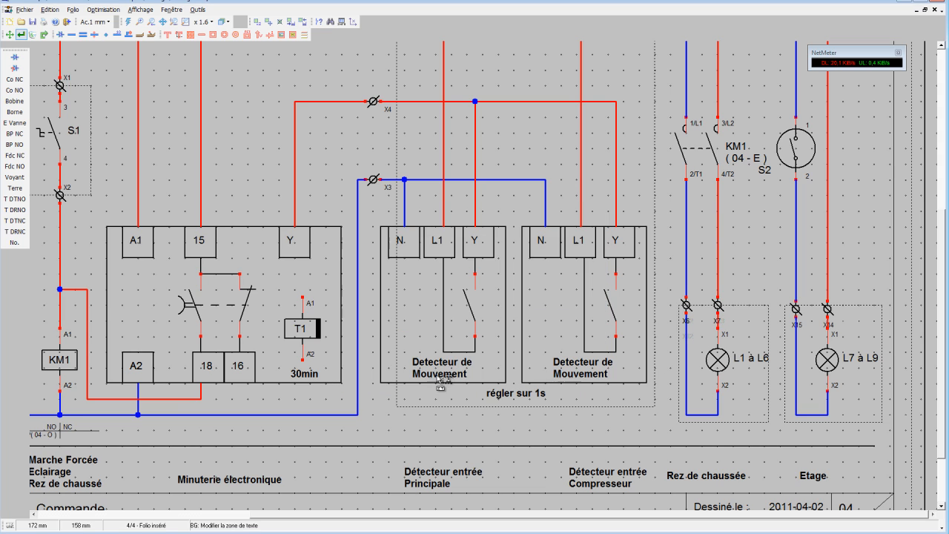
Rename the blue wire's terminal of lamp L7 à L9 as X8, accepting the duplicate name.
{"action": "left_click", "coordinate": [792, 326]}
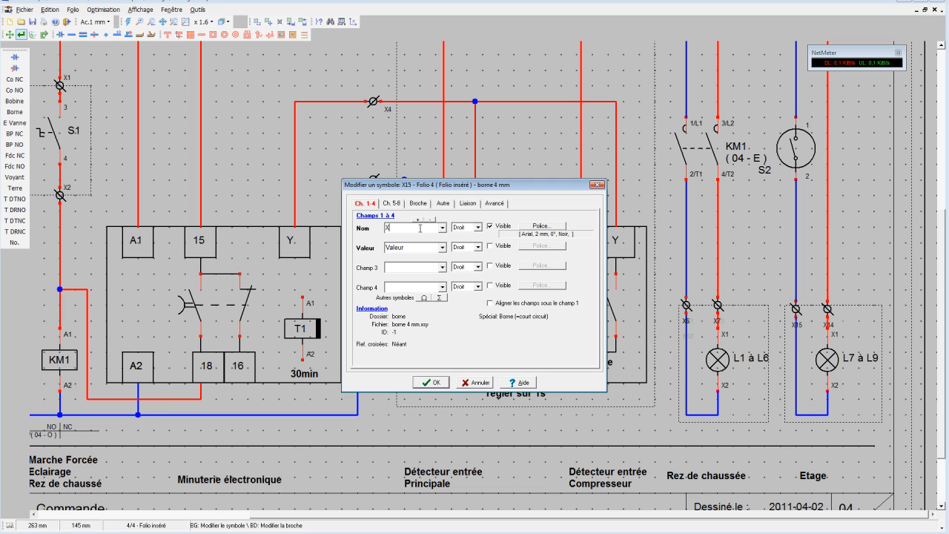
{"action": "left_click", "coordinate": [428, 383]}
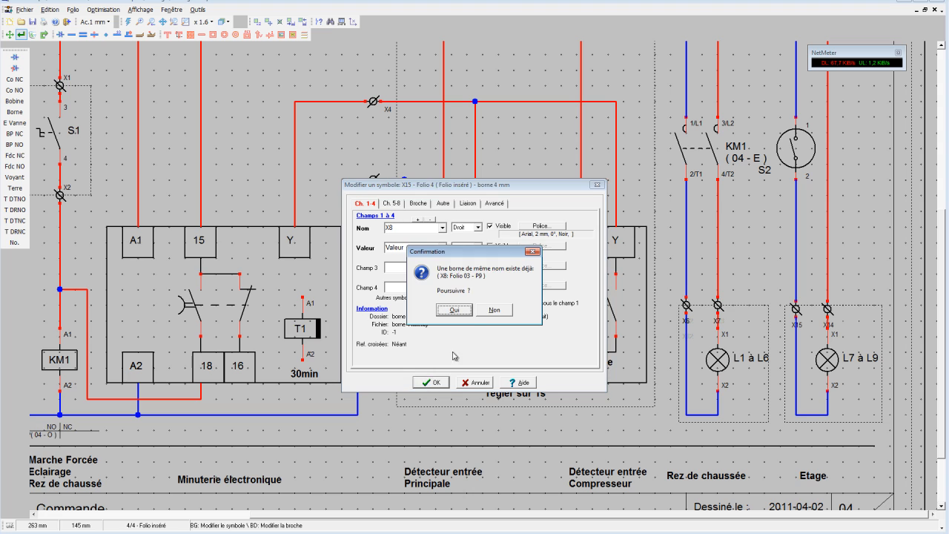
{"action": "left_click", "coordinate": [461, 316]}
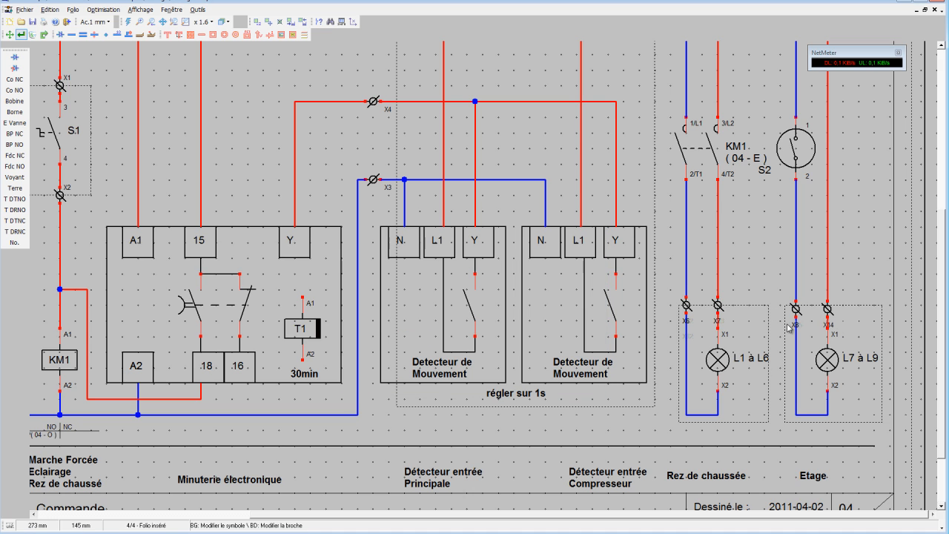
Rename the red wire's terminal of lamp L7 à L9 as X9, accepting the duplicate name.
{"action": "left_click", "coordinate": [831, 326]}
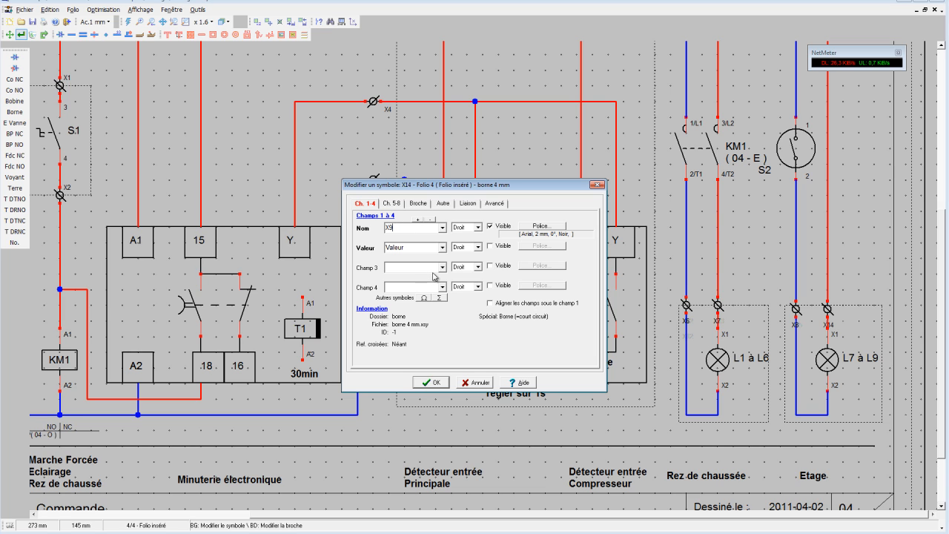
{"action": "left_click", "coordinate": [429, 383]}
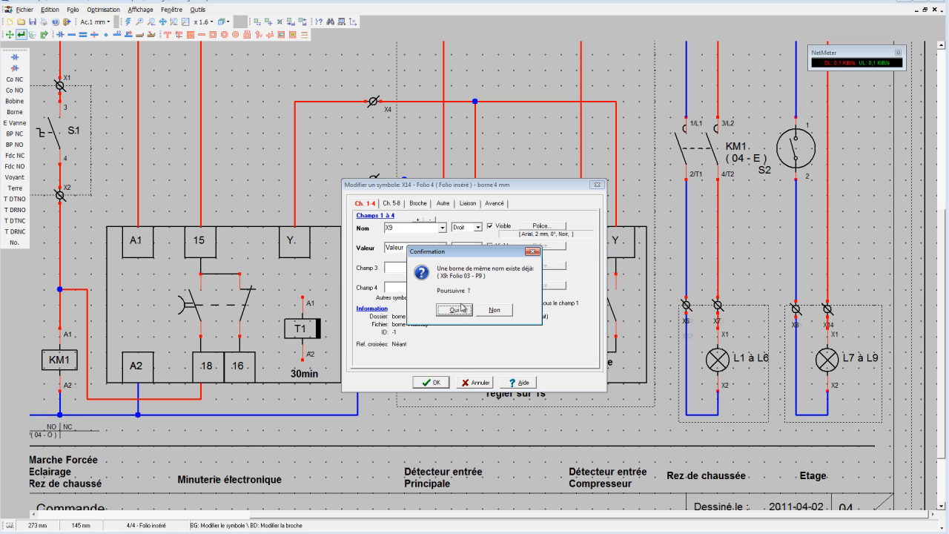
{"action": "left_click", "coordinate": [455, 310]}
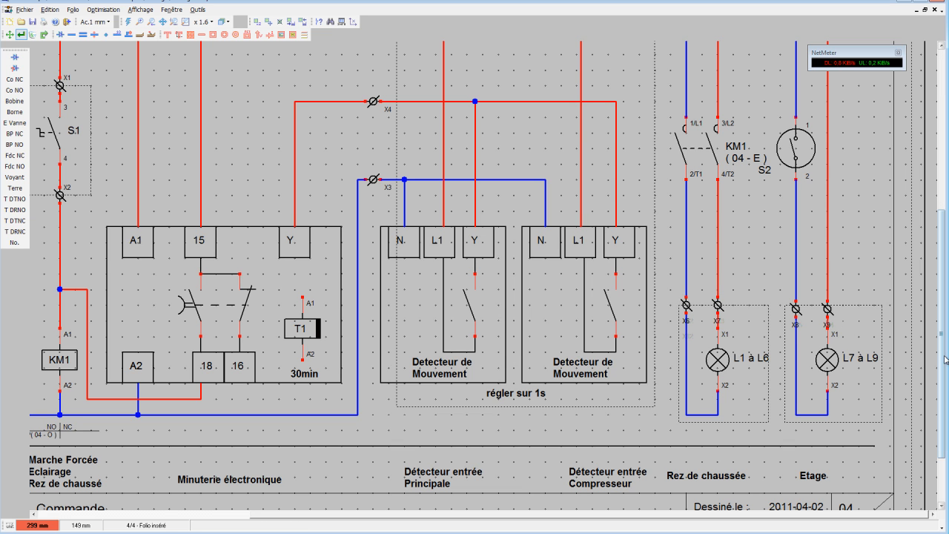
Examine the two lighting circuits from the breakers Q2 and Q3 down to the lamps, including the terminals, switch S2 and captions.
{"action": "left_click_drag", "start_coordinate": [945, 359], "coordinate": [948, 320]}
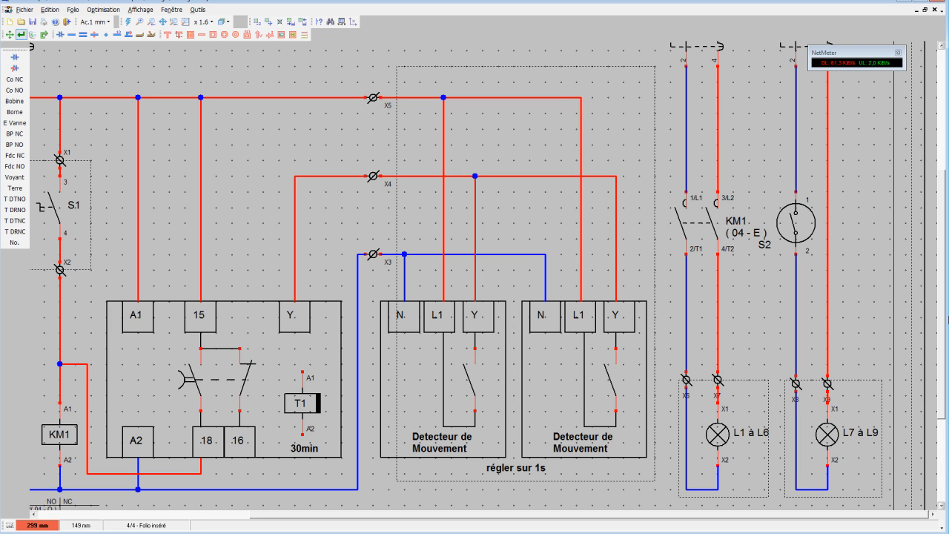
{"action": "scroll", "coordinate": [947, 320], "scroll_direction": "up", "scroll_amount": 2}
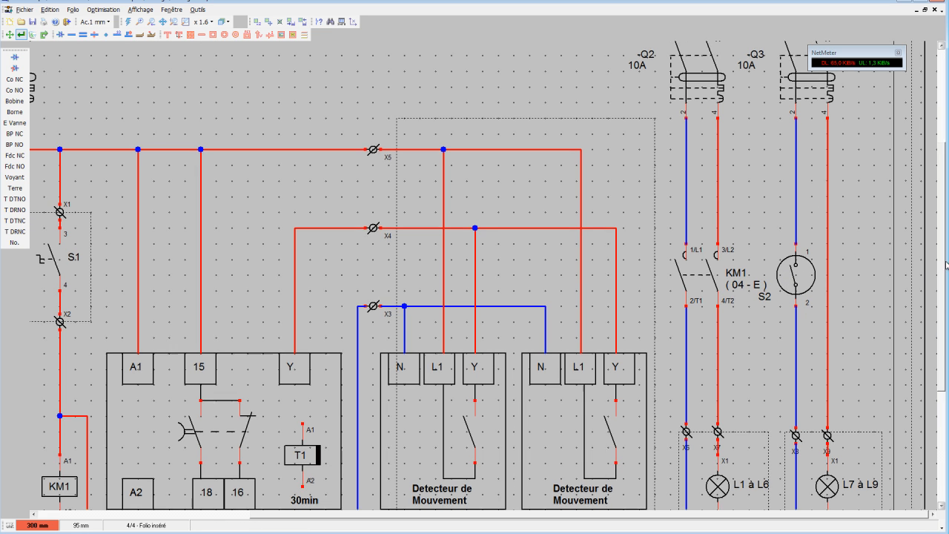
{"action": "scroll", "coordinate": [947, 320], "scroll_direction": "down", "scroll_amount": 4}
{"action": "scroll", "coordinate": [947, 320], "scroll_direction": "down", "scroll_amount": 1}
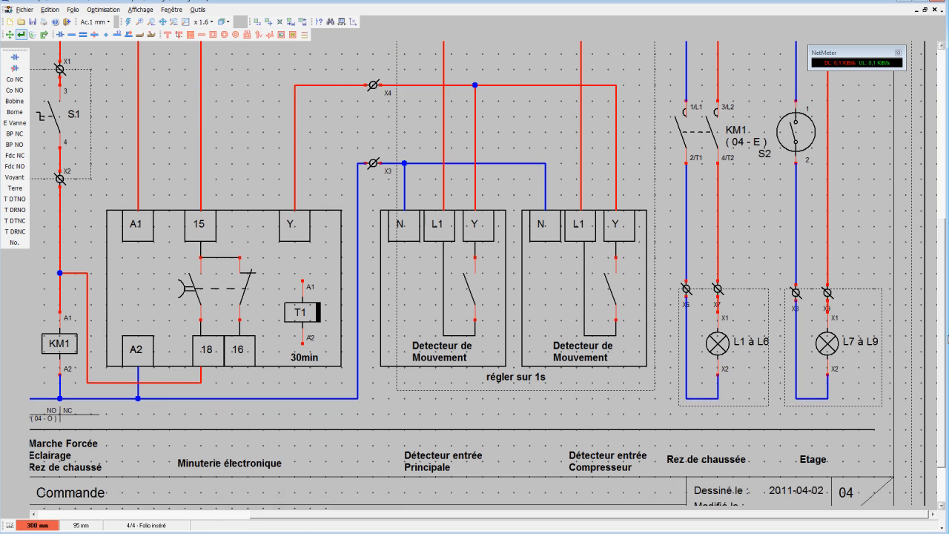
{"action": "scroll", "coordinate": [946, 311], "scroll_direction": "up", "scroll_amount": 6}
{"action": "scroll", "coordinate": [947, 295], "scroll_direction": "down", "scroll_amount": 3}
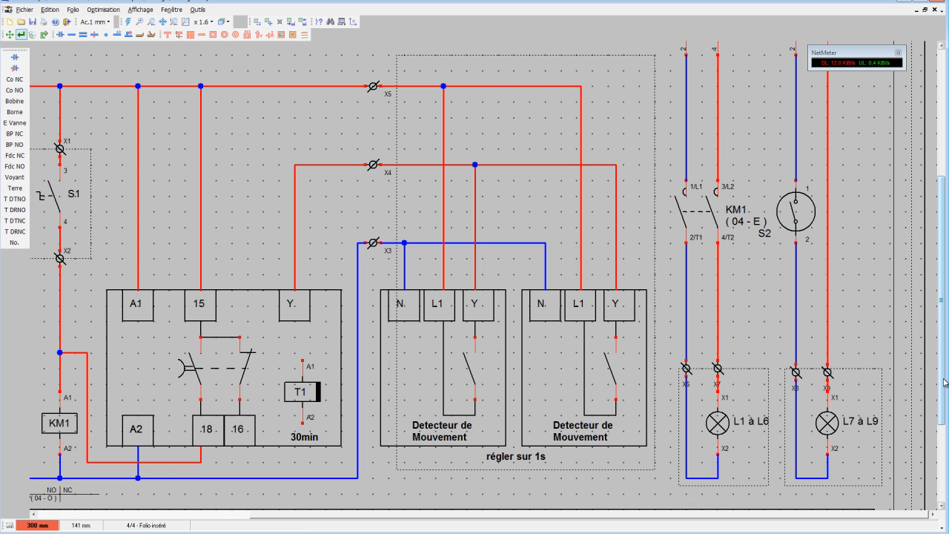
{"action": "left_click_drag", "start_coordinate": [944, 354], "coordinate": [942, 351]}
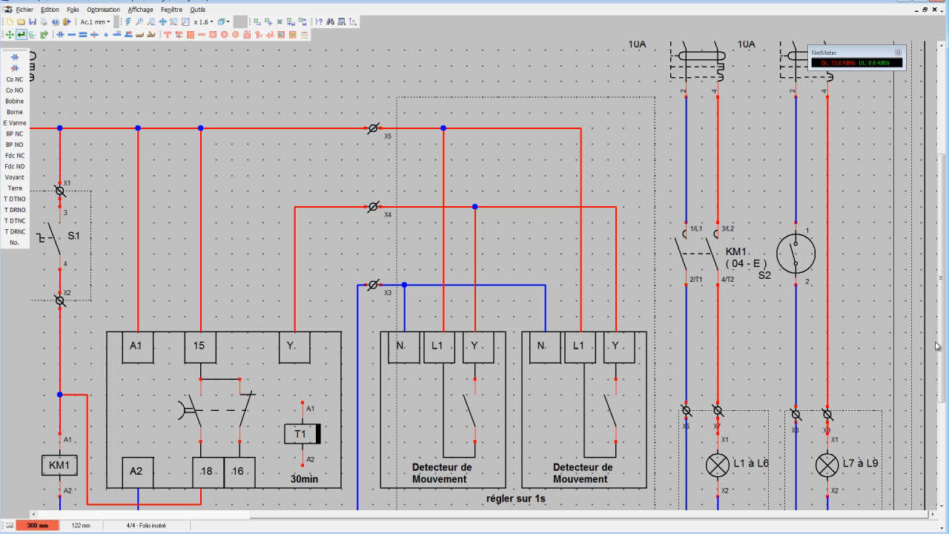
{"action": "left_click_drag", "start_coordinate": [946, 373], "coordinate": [948, 371]}
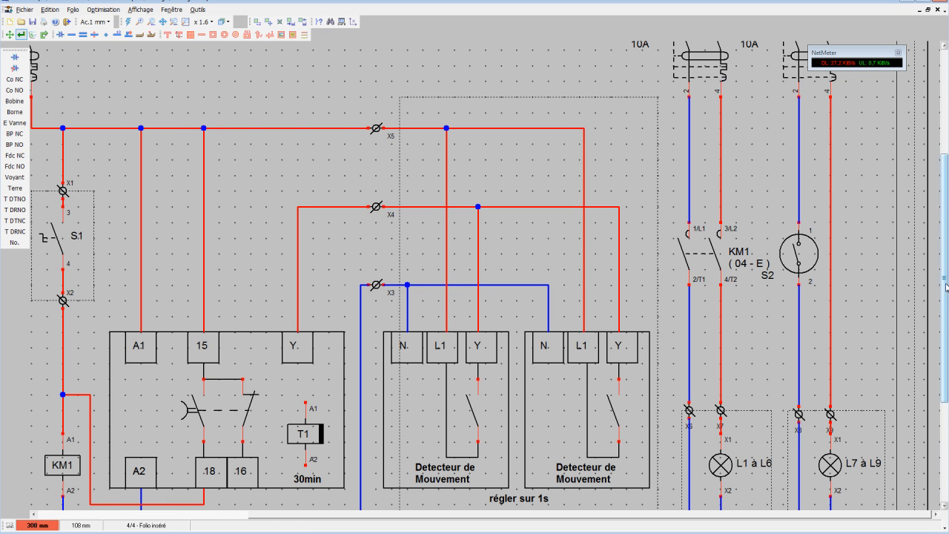
{"action": "left_click_drag", "start_coordinate": [946, 288], "coordinate": [947, 330]}
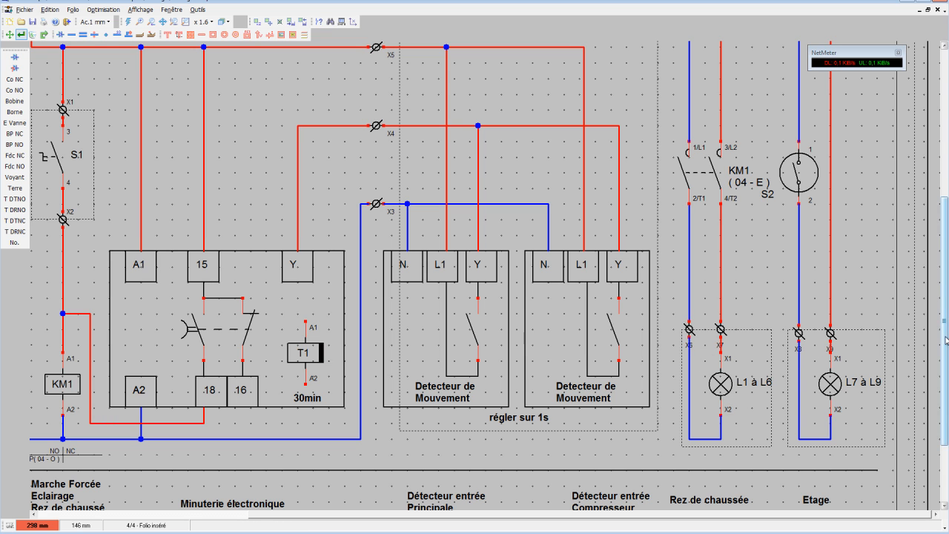
{"action": "left_click_drag", "start_coordinate": [944, 334], "coordinate": [944, 285]}
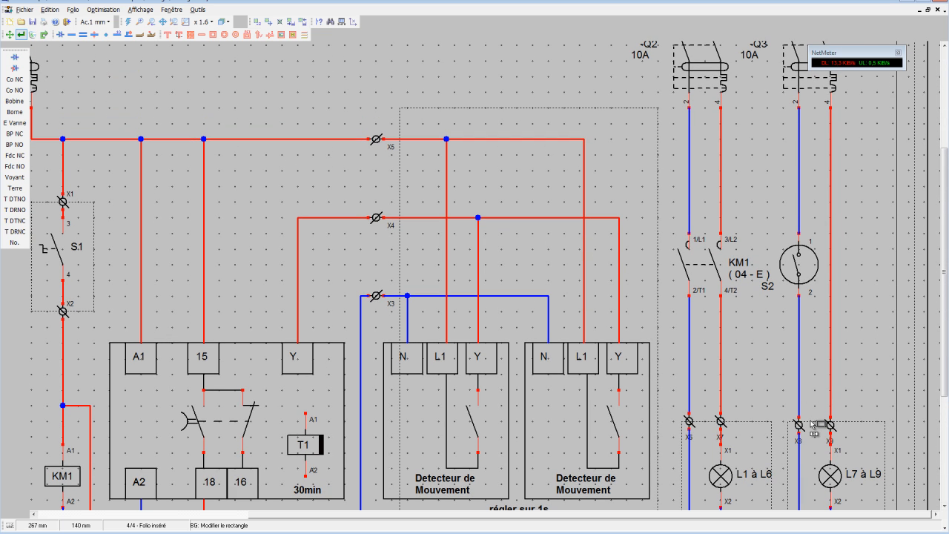
{"action": "scroll", "coordinate": [831, 467], "scroll_direction": "down", "scroll_amount": 5}
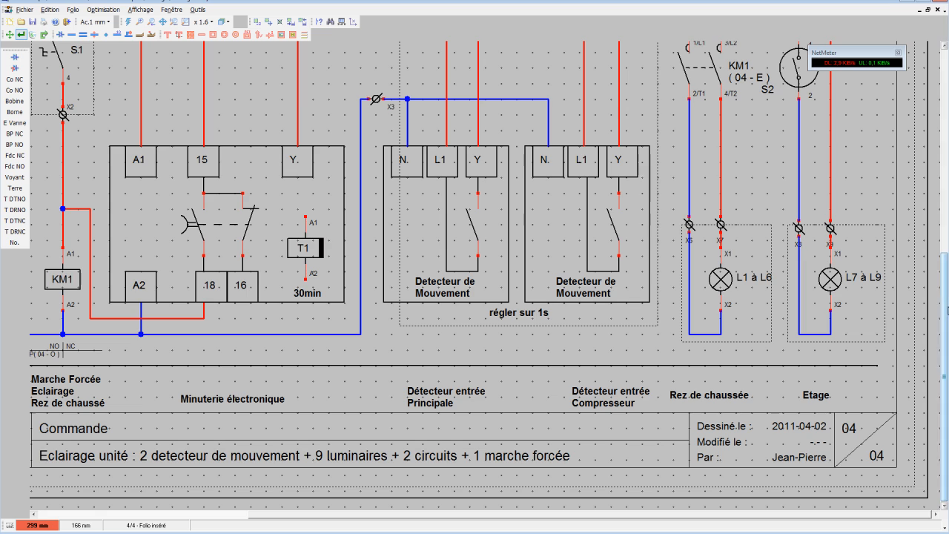
{"action": "left_click_drag", "start_coordinate": [945, 348], "coordinate": [945, 235]}
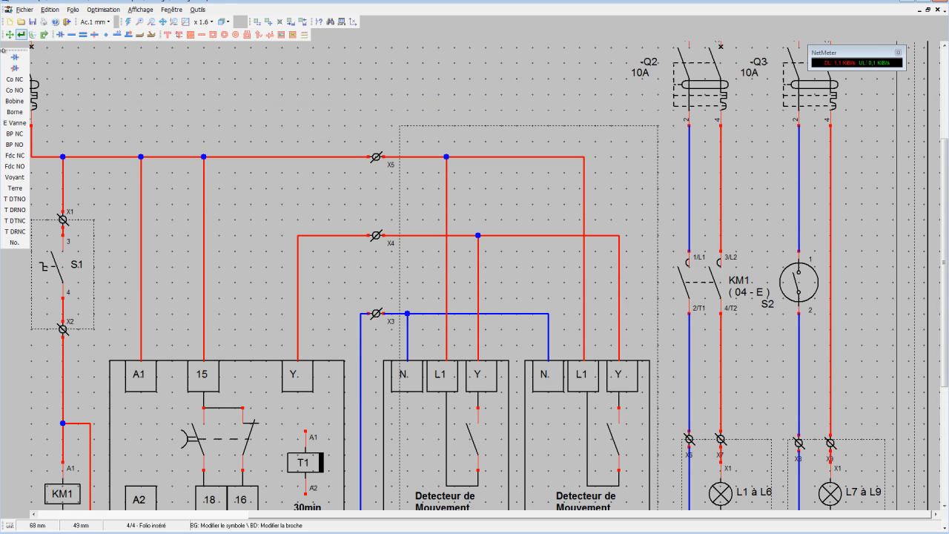
Move terminals X8 and X9 up their wires to a position above switch S2.
{"action": "left_click", "coordinate": [9, 35]}
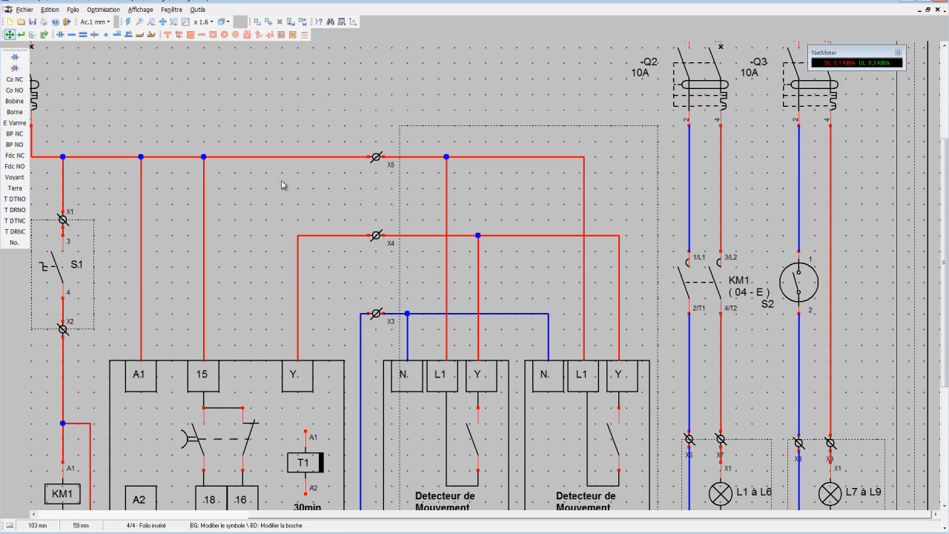
{"action": "left_click", "coordinate": [799, 443]}
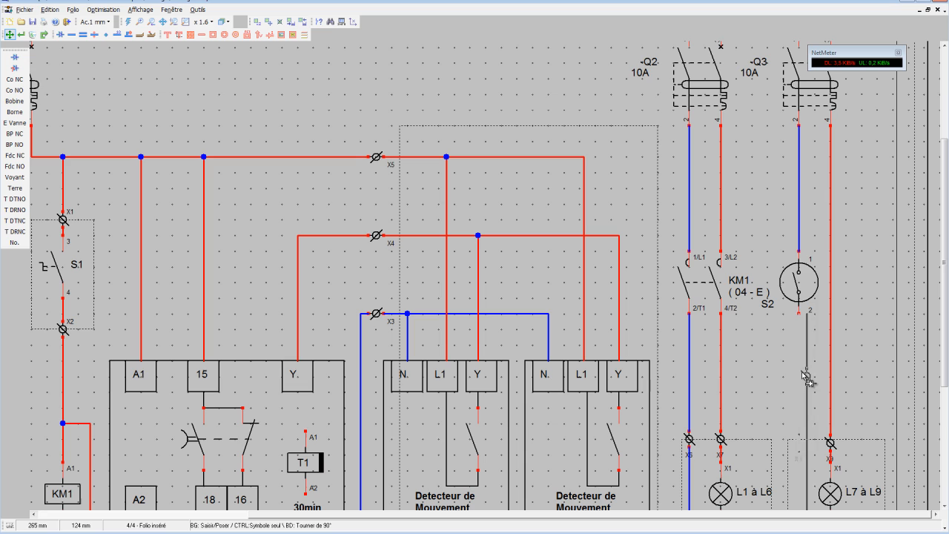
{"action": "left_click", "coordinate": [798, 220]}
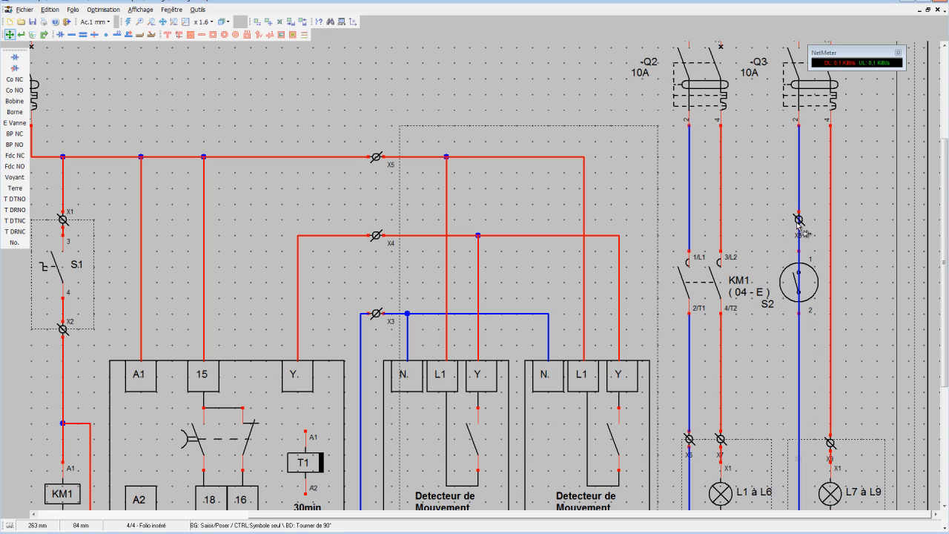
{"action": "left_click", "coordinate": [830, 442]}
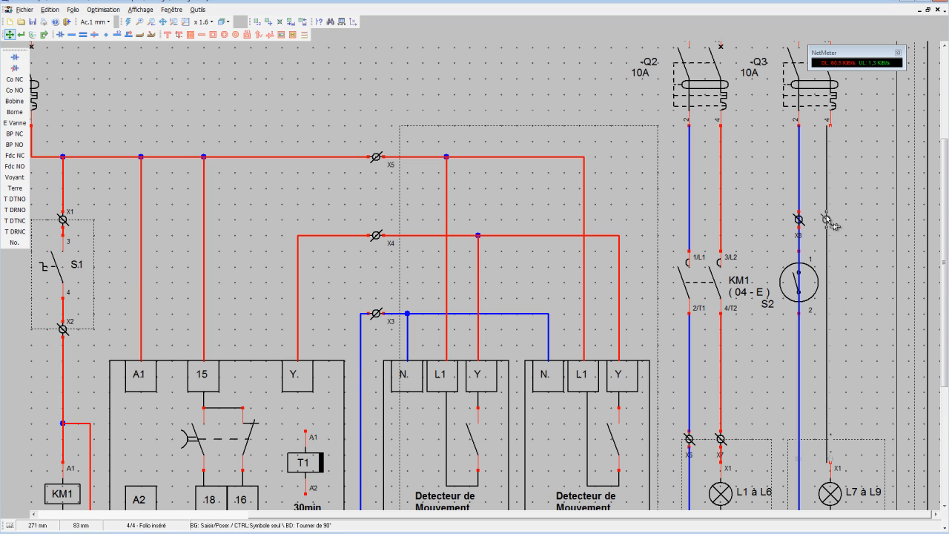
{"action": "left_click", "coordinate": [828, 220]}
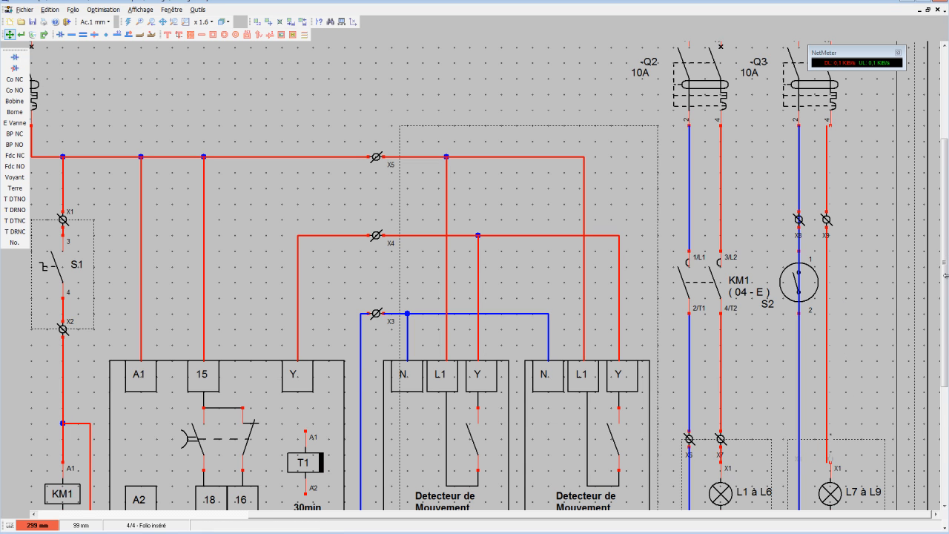
Delete switch S2 from the blue wire of the Etage circuit.
{"action": "scroll", "coordinate": [945, 276], "scroll_direction": "down", "scroll_amount": 3}
{"action": "scroll", "coordinate": [945, 285], "scroll_direction": "up", "scroll_amount": 1}
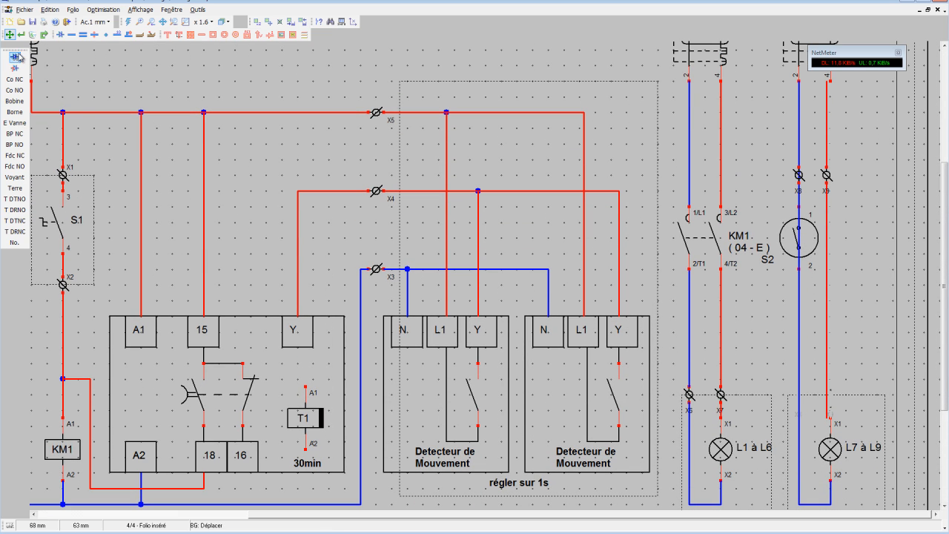
{"action": "left_click", "coordinate": [32, 34]}
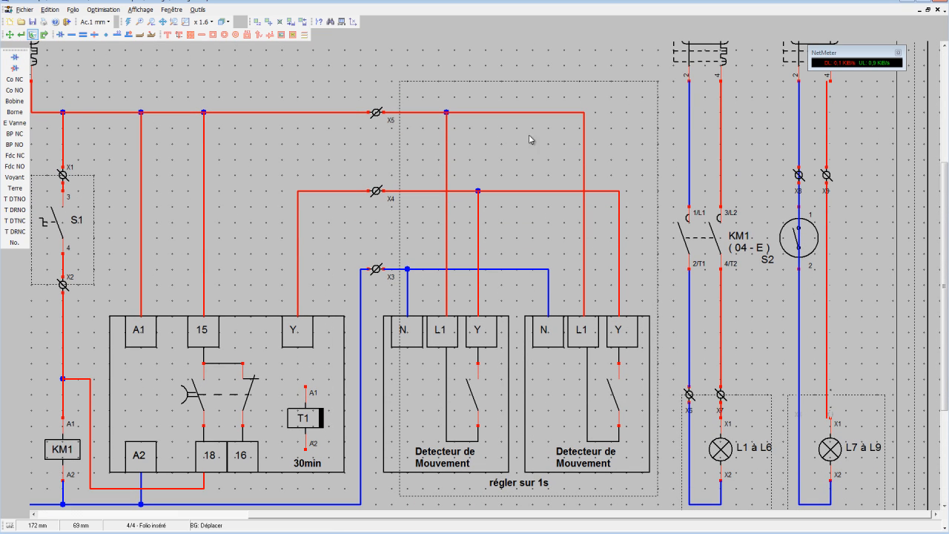
{"action": "left_click", "coordinate": [799, 236]}
{"action": "left_click", "coordinate": [797, 236]}
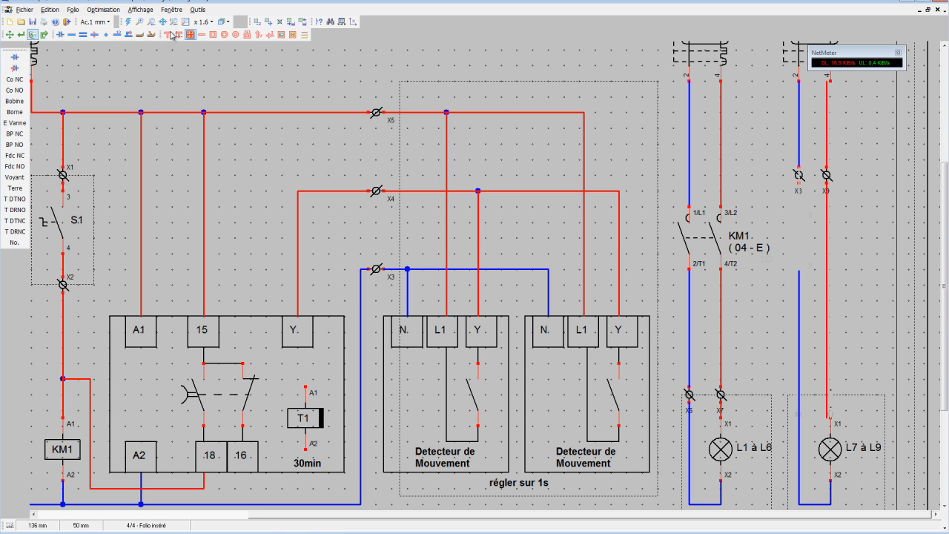
Place a "1 - Interrupteur" symbol from the Elec Général category vertically on the red wire below terminal X9.
{"action": "left_click", "coordinate": [25, 58]}
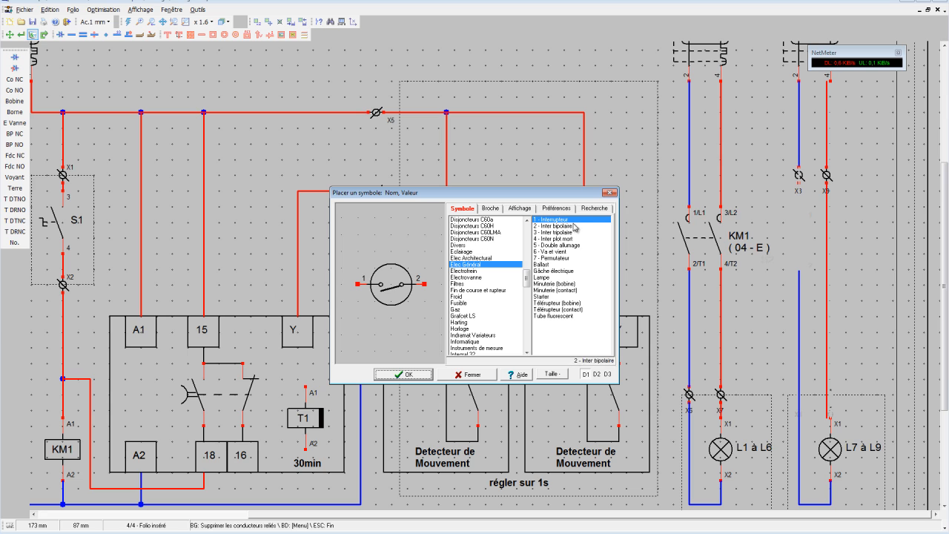
{"action": "left_click", "coordinate": [407, 375]}
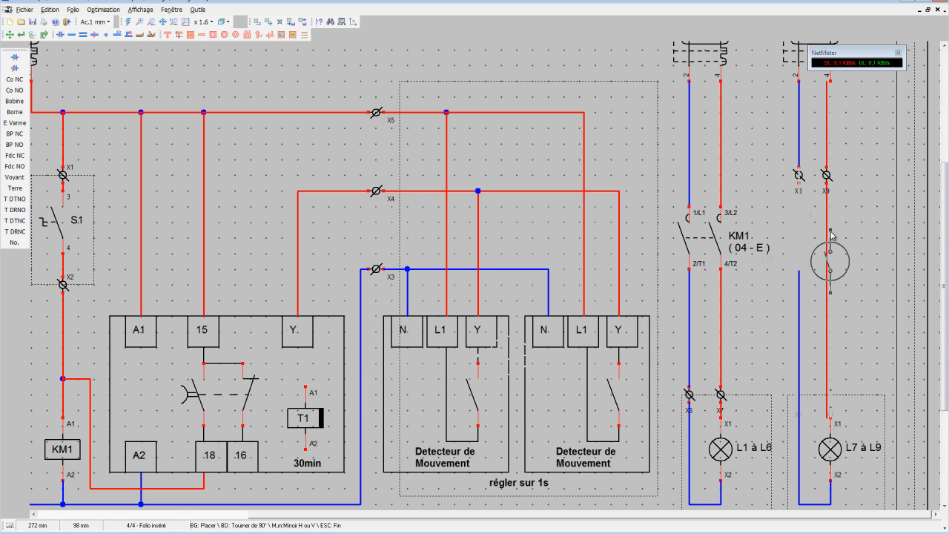
{"action": "left_click", "coordinate": [826, 208]}
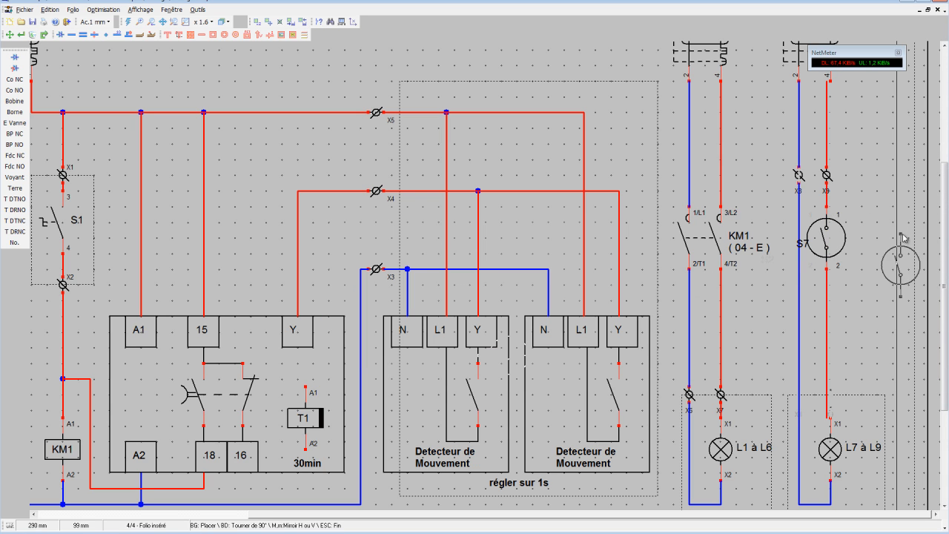
Rename the new switch on the red wire as S3.
{"action": "left_click", "coordinate": [22, 34]}
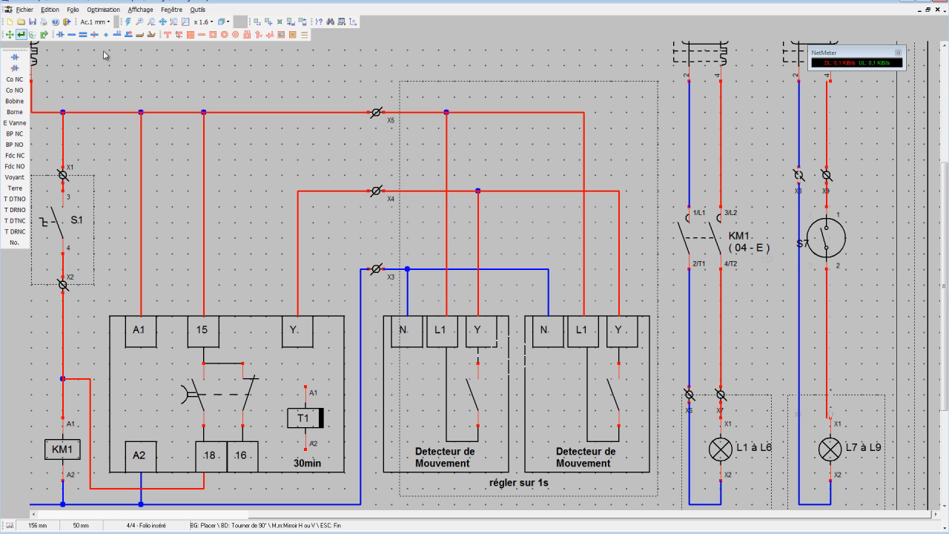
{"action": "left_click", "coordinate": [811, 250]}
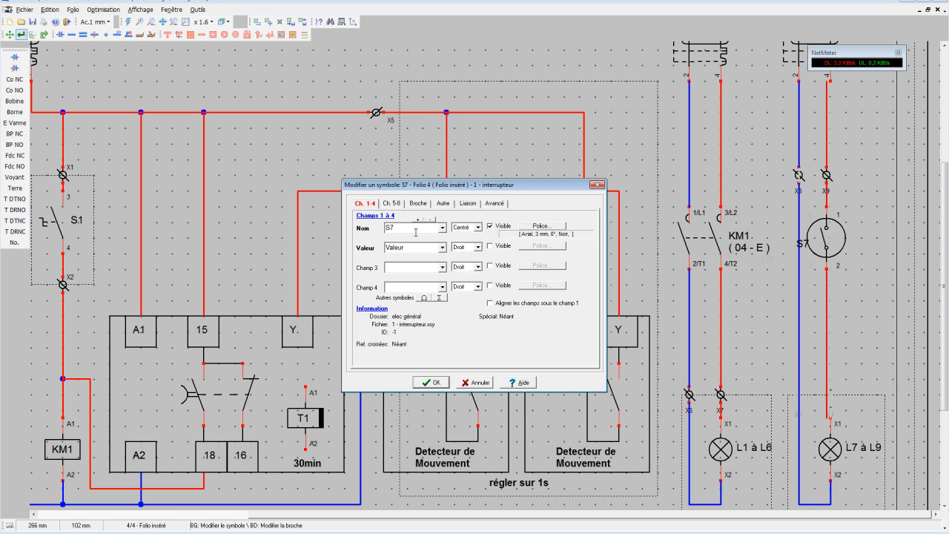
{"action": "key", "text": "BackSpace"}
{"action": "type", "text": "3"}
{"action": "left_click", "coordinate": [428, 382]}
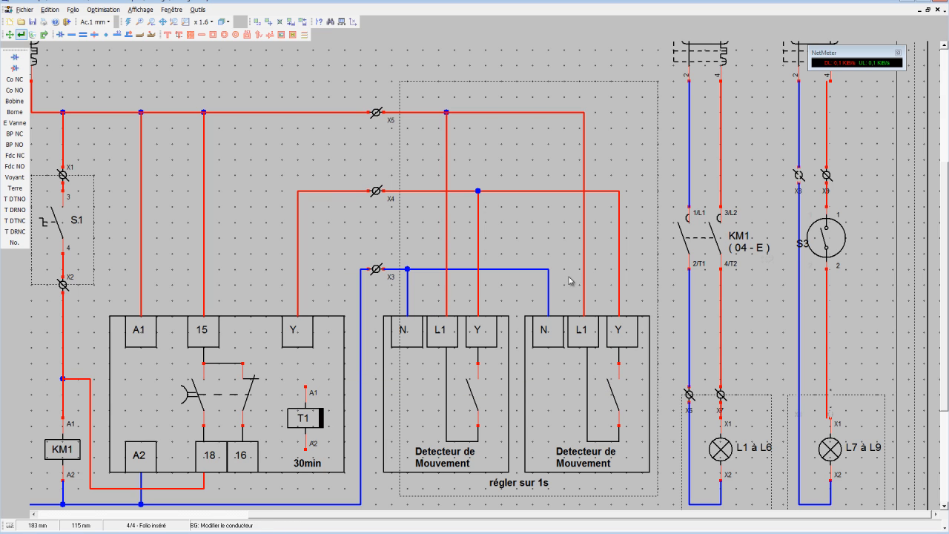
Move the S3 label to the right of its switch, and extend the dotted frame of lamp L7 à L9 up to terminals X8 and X9.
{"action": "left_click", "coordinate": [10, 35]}
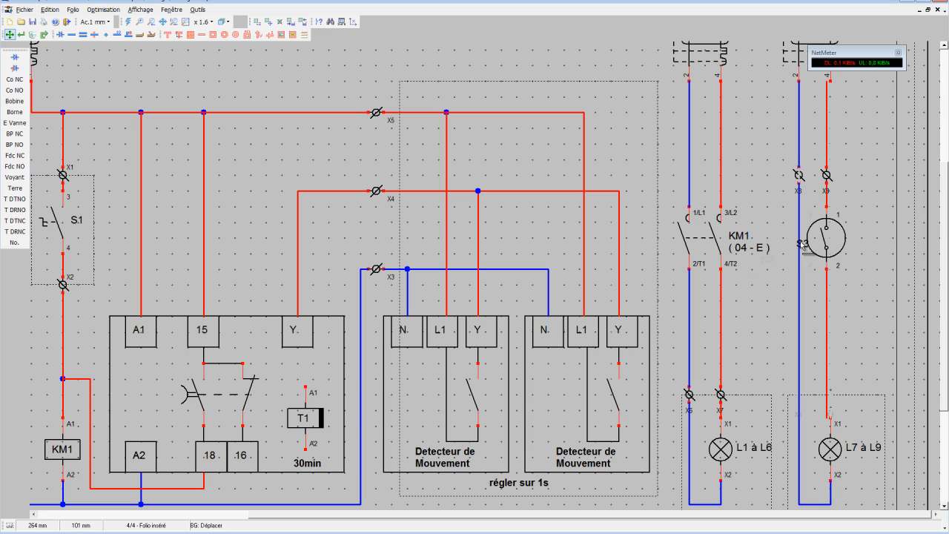
{"action": "left_click_drag", "start_coordinate": [803, 244], "coordinate": [864, 232]}
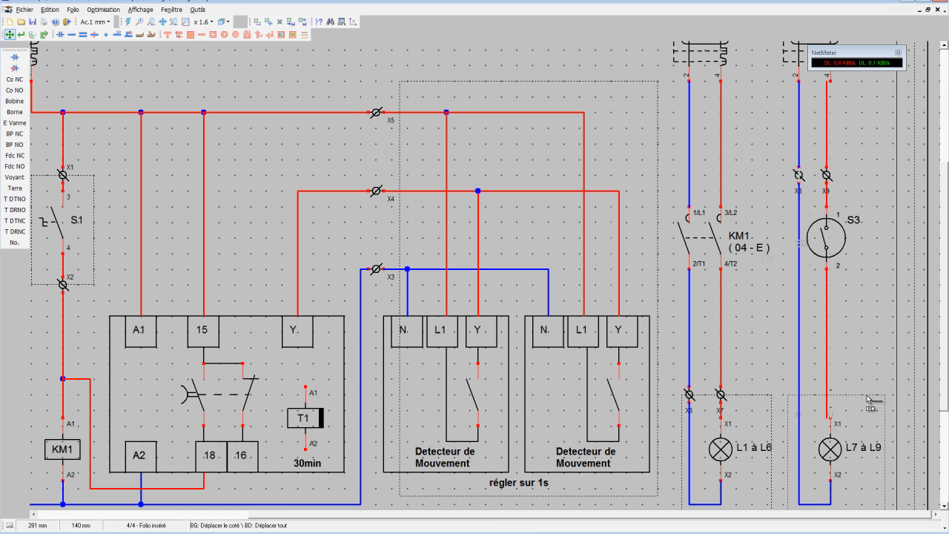
{"action": "left_click_drag", "start_coordinate": [866, 393], "coordinate": [862, 177]}
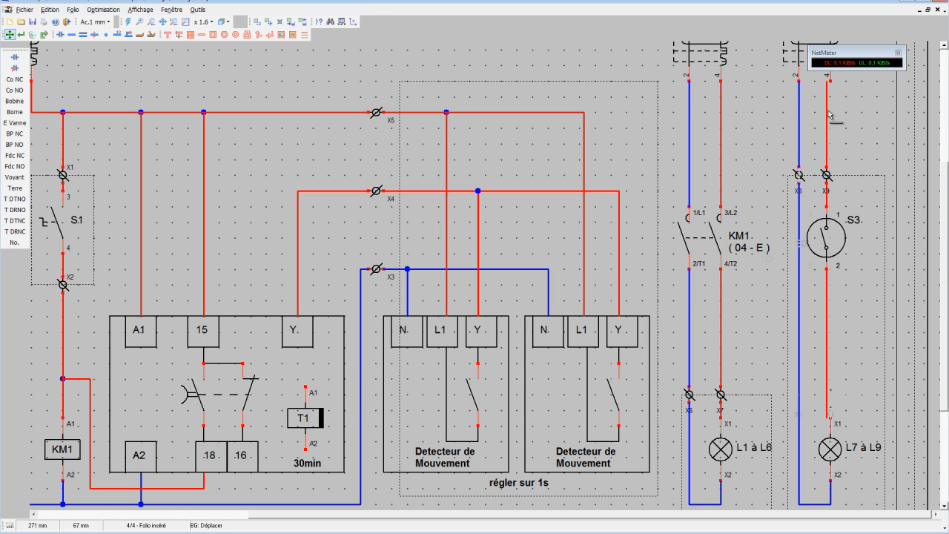
Shift terminal X9, switch S3 and lamp L7 à L9 slightly right and straighten the red wire under pin 4 of breaker Q3.
{"action": "left_click_drag", "start_coordinate": [826, 110], "coordinate": [830, 115]}
{"action": "left_click", "coordinate": [268, 22]}
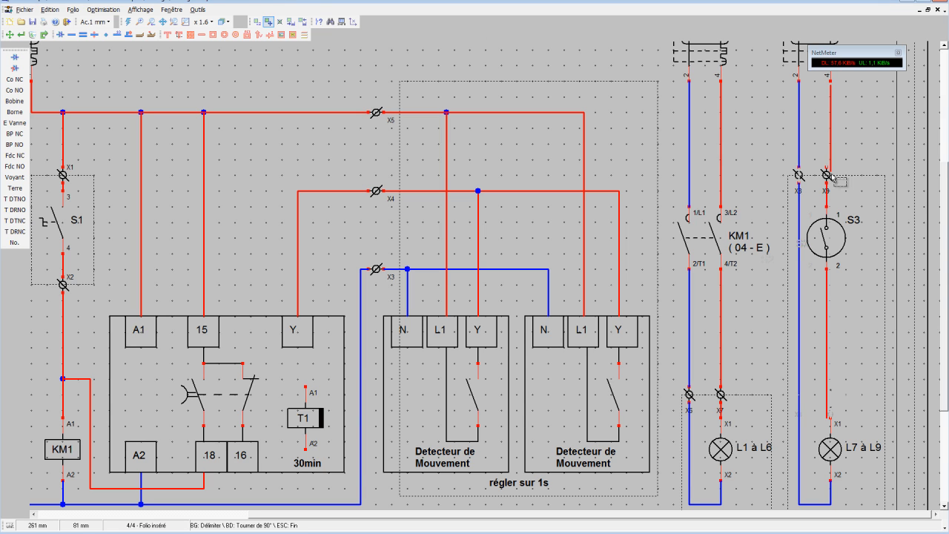
{"action": "left_click_drag", "start_coordinate": [810, 155], "coordinate": [862, 421]}
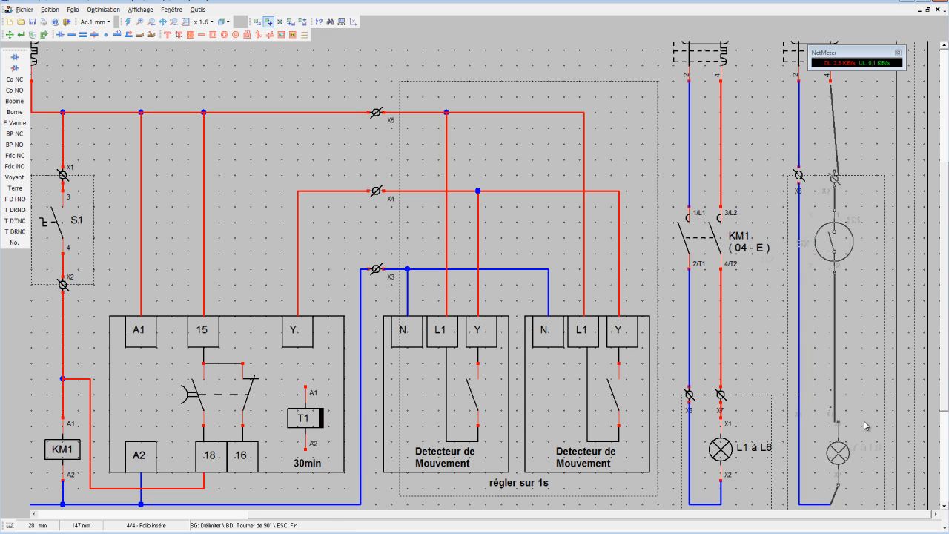
{"action": "left_click", "coordinate": [865, 425]}
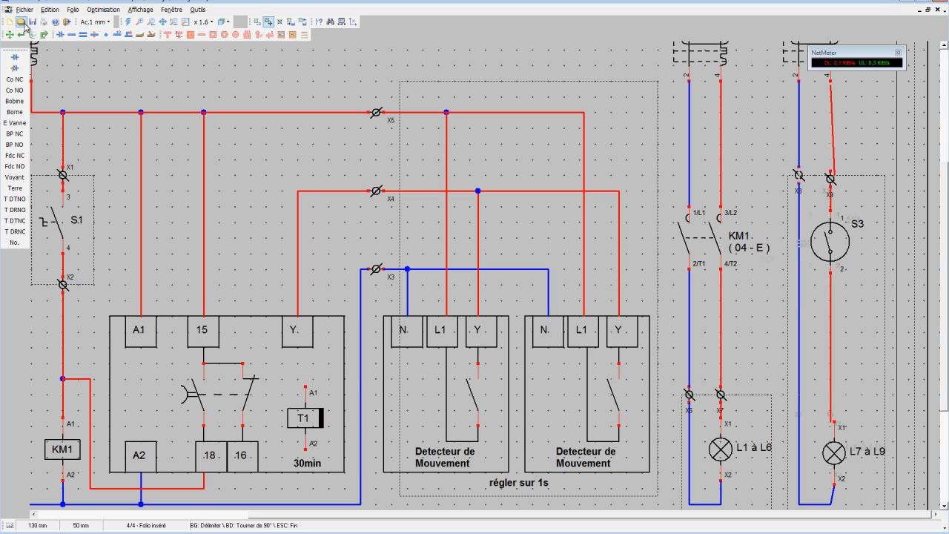
{"action": "left_click", "coordinate": [9, 34]}
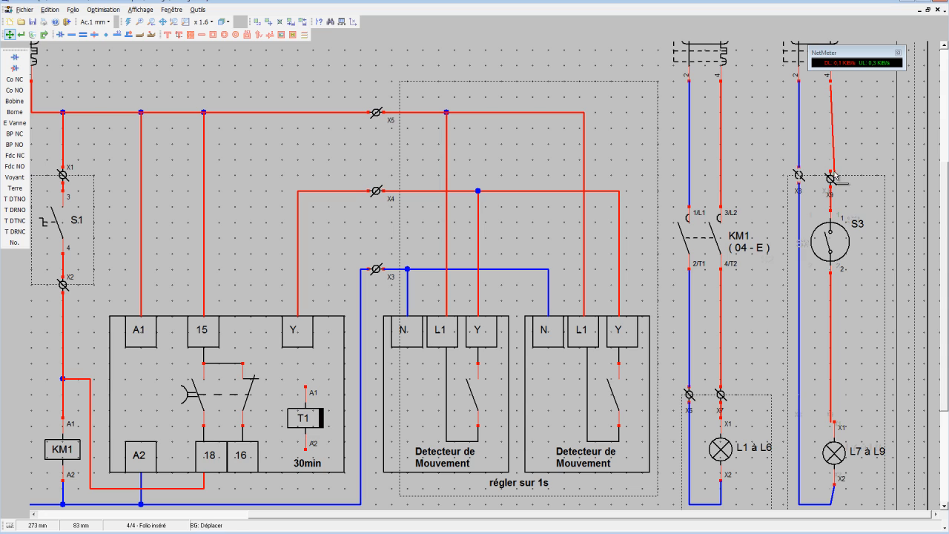
{"action": "left_click_drag", "start_coordinate": [835, 180], "coordinate": [831, 177]}
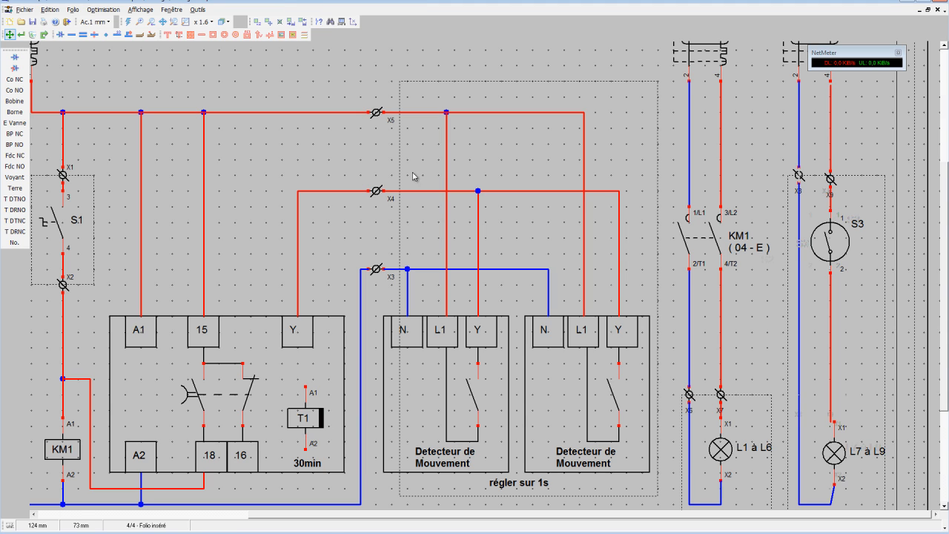
Align lamp L7 à L9 under switch S3's red wire, and terminals X8 and X9 on the upper edge of their dotted frame.
{"action": "left_click", "coordinate": [835, 461]}
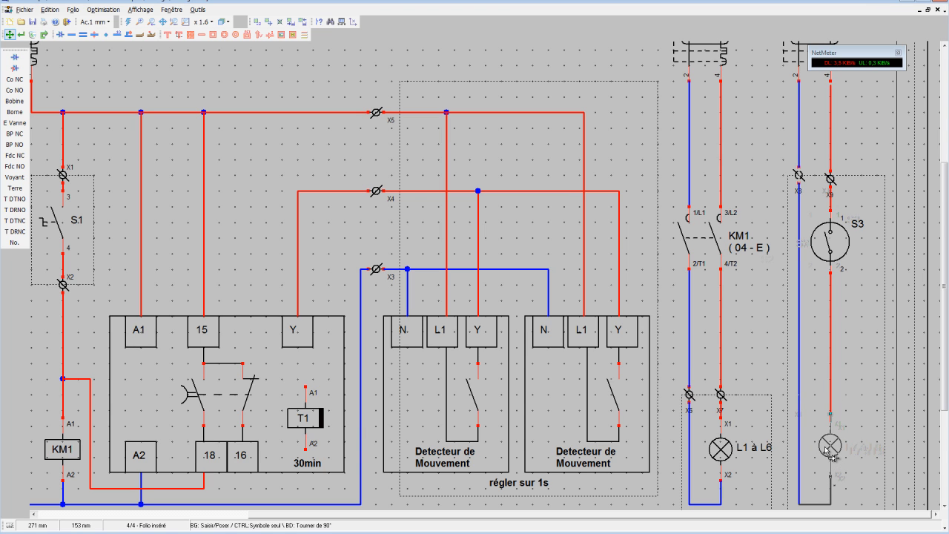
{"action": "left_click", "coordinate": [826, 449]}
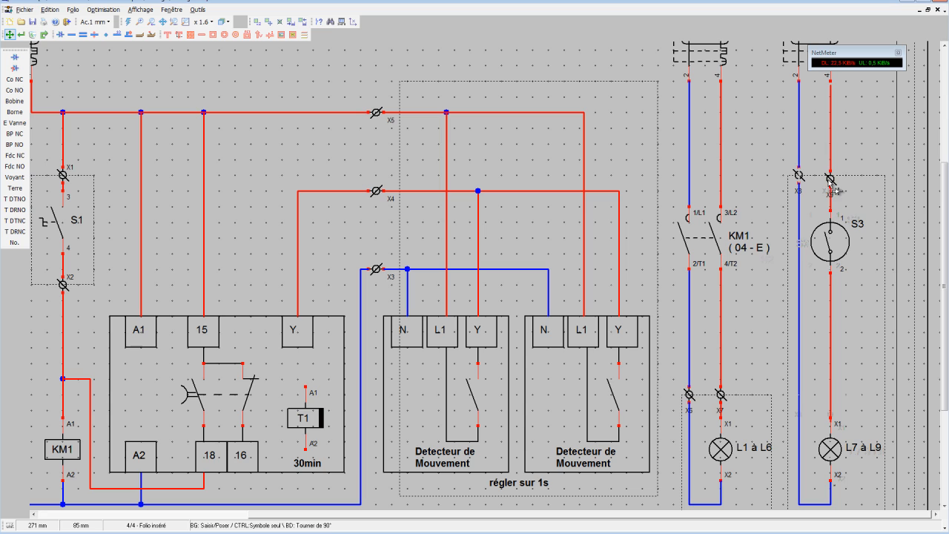
{"action": "left_click", "coordinate": [799, 181]}
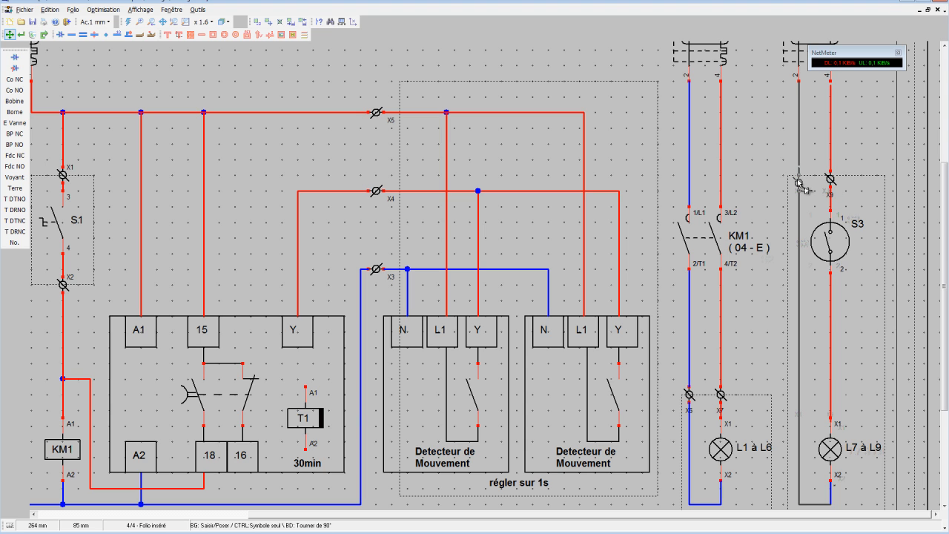
{"action": "left_click", "coordinate": [801, 179]}
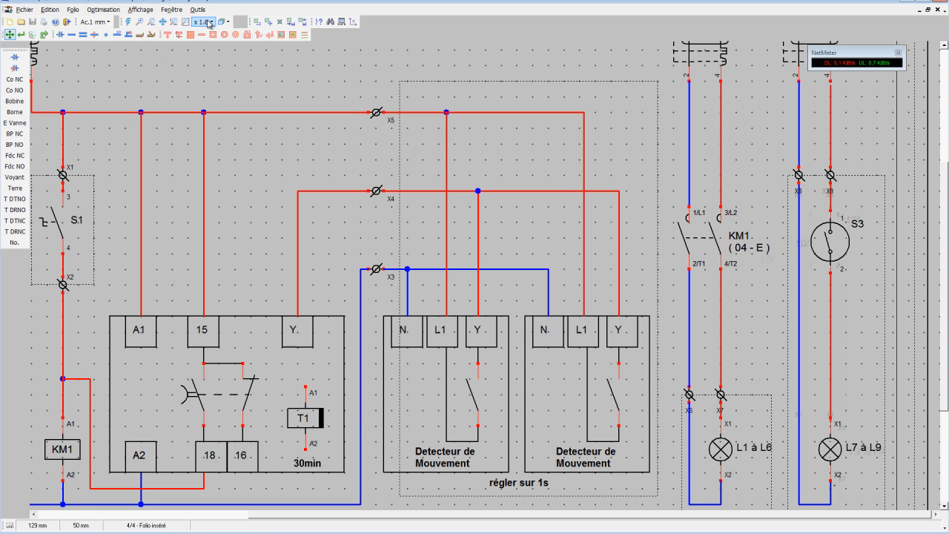
Draw two short horizontal wire branches to the right, one from each of the blue and red wires below breaker Q2.
{"action": "left_click", "coordinate": [257, 22]}
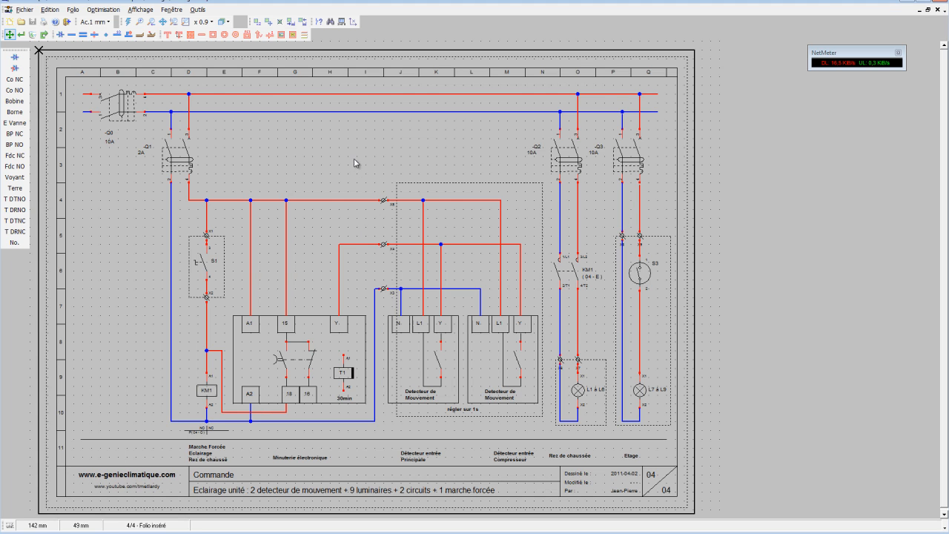
{"action": "left_click", "coordinate": [71, 34]}
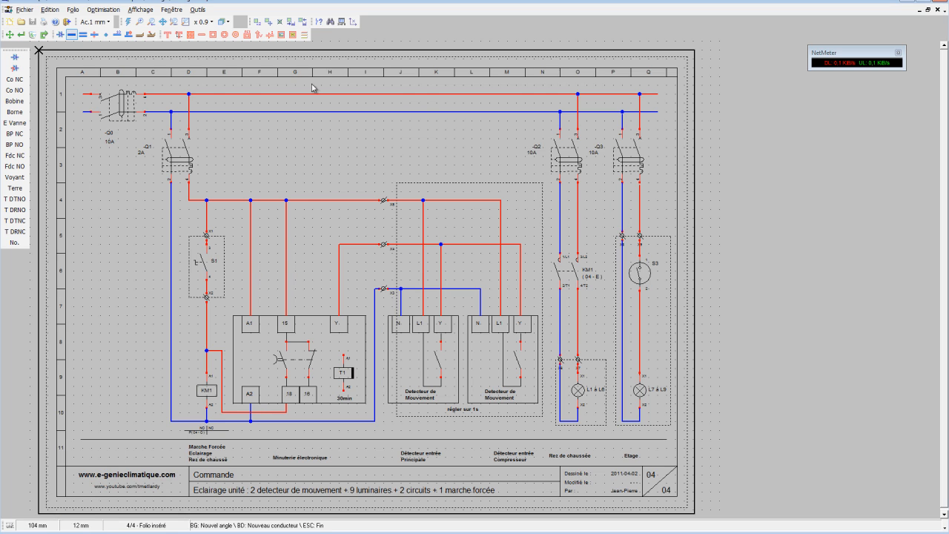
{"action": "left_click", "coordinate": [560, 200]}
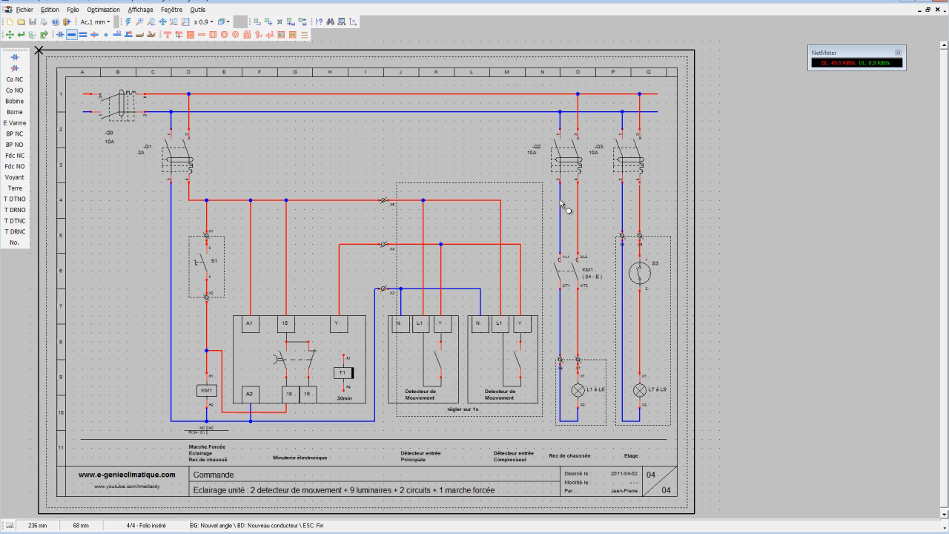
{"action": "left_click", "coordinate": [606, 200]}
{"action": "left_click", "coordinate": [578, 218]}
{"action": "left_click", "coordinate": [605, 219]}
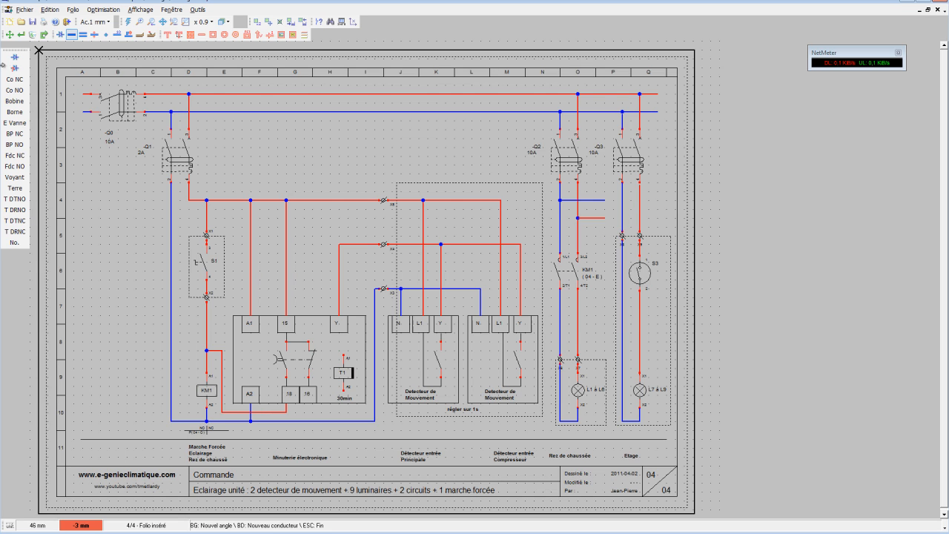
Place a Borne terminal horizontally on each of the two new wire branches below breaker Q2.
{"action": "left_click", "coordinate": [15, 112]}
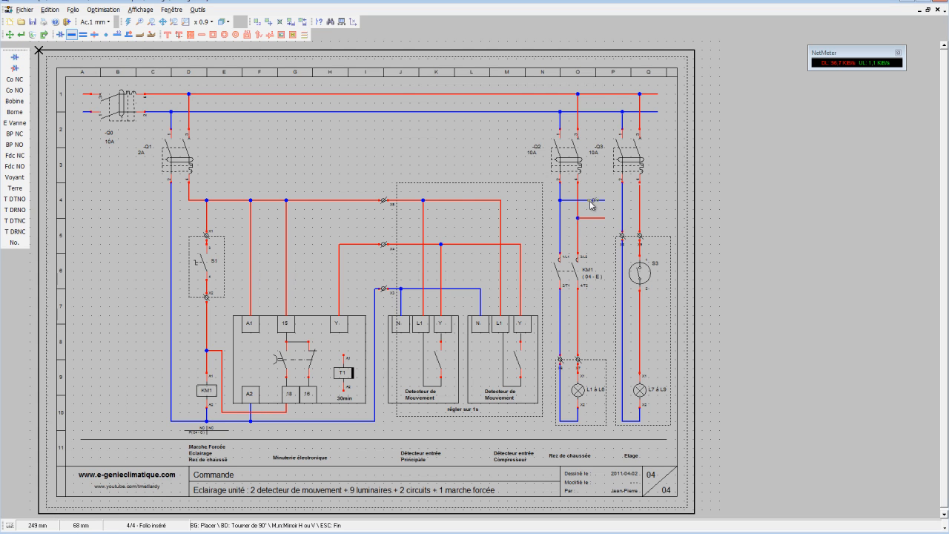
{"action": "scroll", "coordinate": [599, 205], "scroll_direction": "up", "scroll_amount": 2}
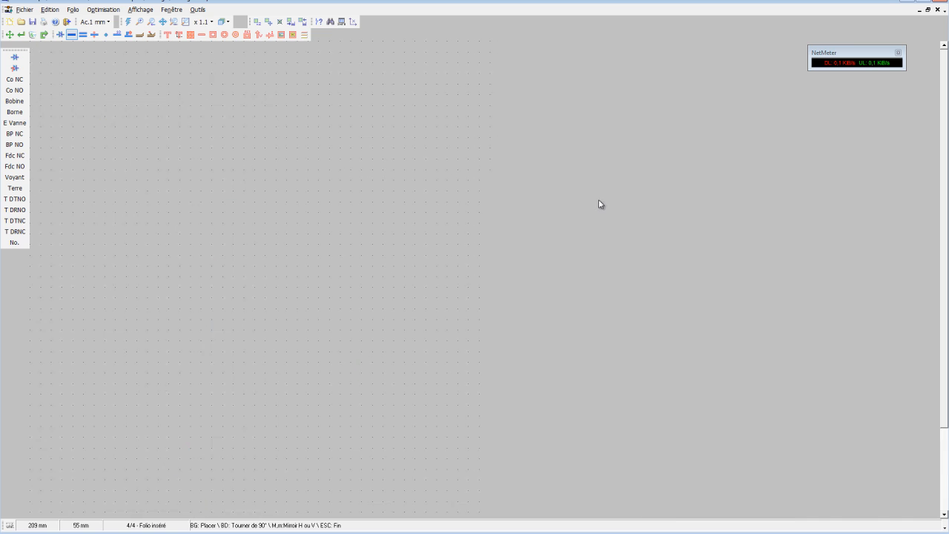
{"action": "scroll", "coordinate": [723, 251], "scroll_direction": "up", "scroll_amount": 2}
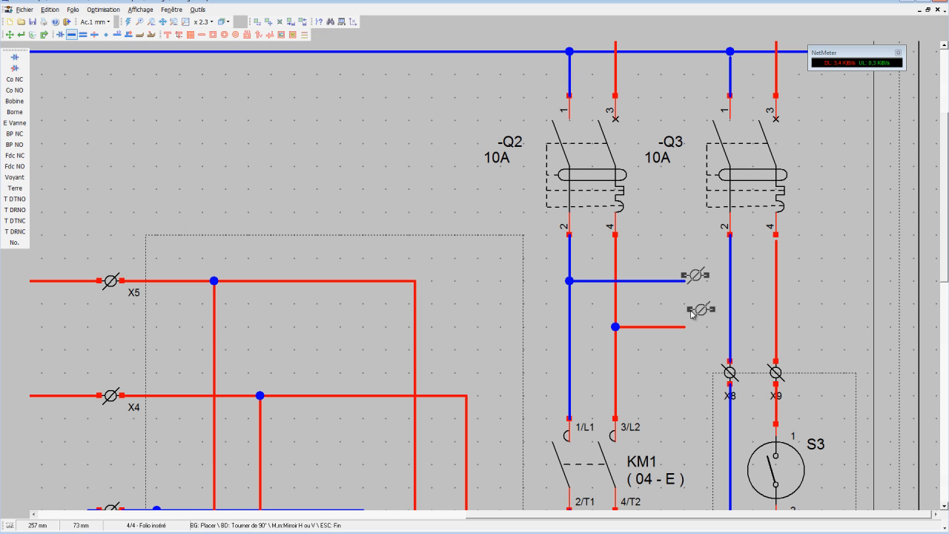
{"action": "left_click", "coordinate": [644, 283]}
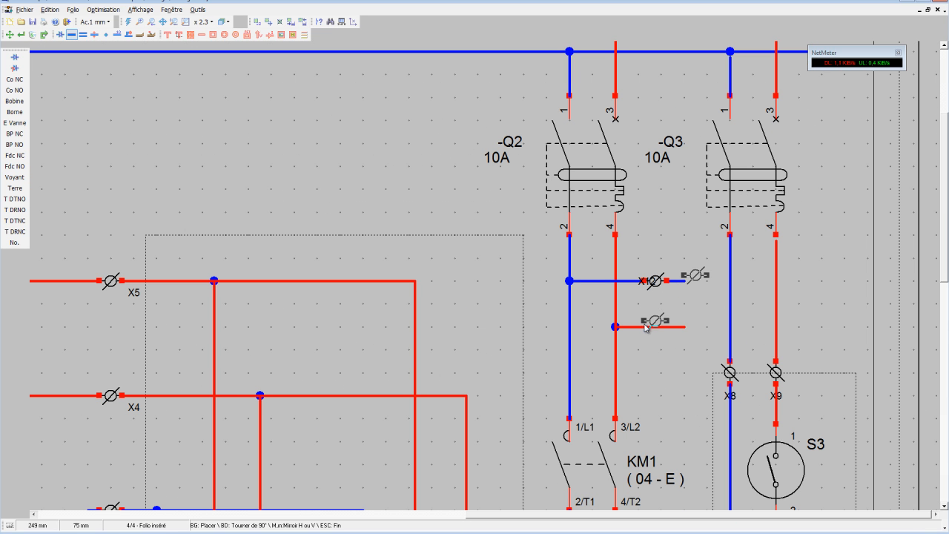
{"action": "left_click", "coordinate": [644, 329]}
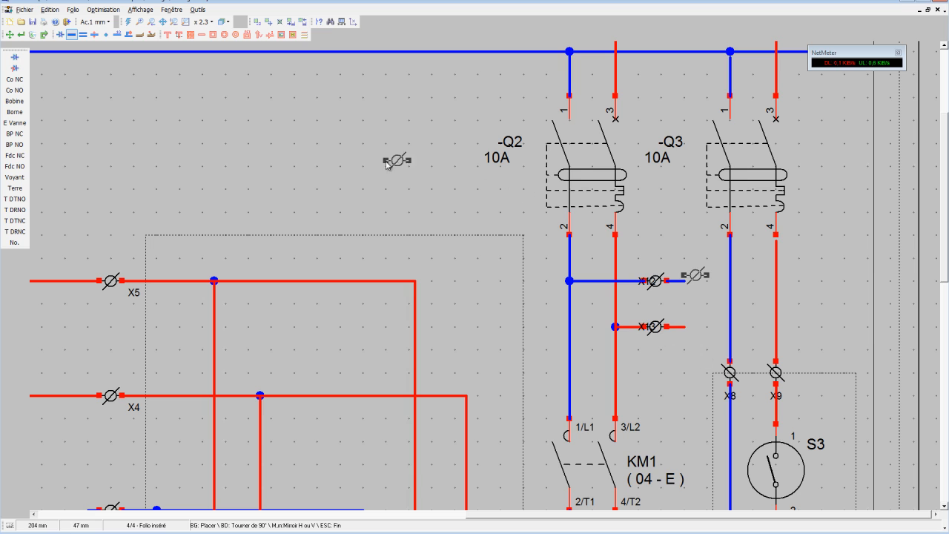
Rename the terminal on the blue branch as X10, accepting the duplicate name.
{"action": "left_click", "coordinate": [21, 34]}
{"action": "left_click", "coordinate": [653, 288]}
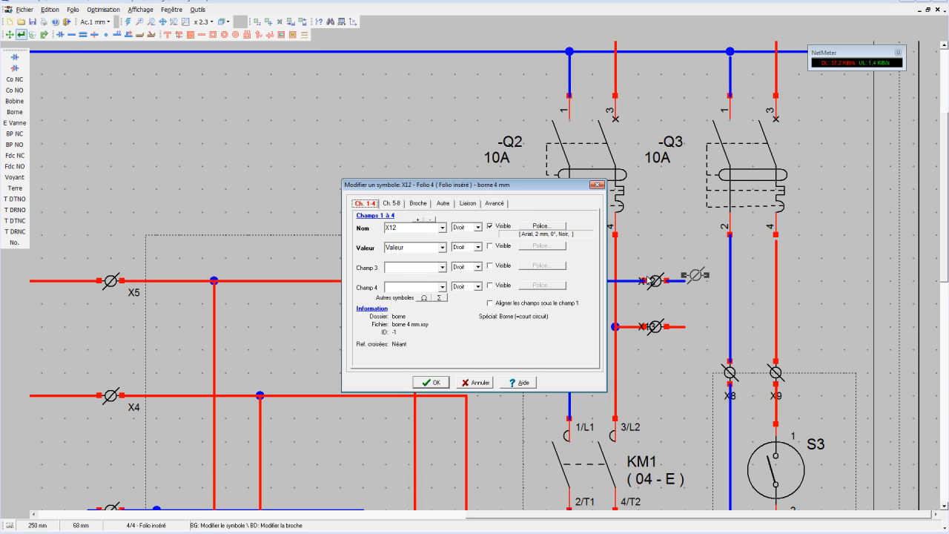
{"action": "left_click", "coordinate": [426, 230]}
{"action": "left_click", "coordinate": [430, 226]}
{"action": "left_click", "coordinate": [430, 382]}
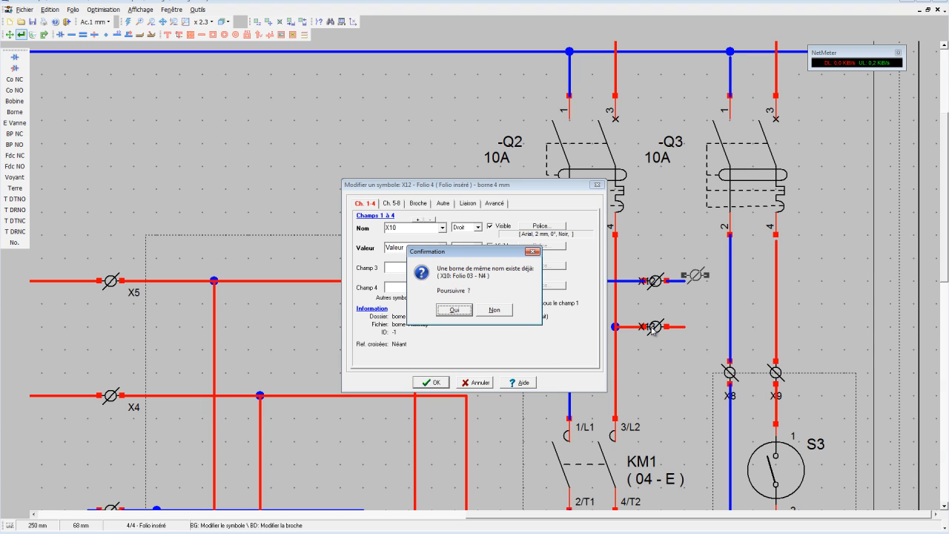
{"action": "left_click", "coordinate": [457, 310]}
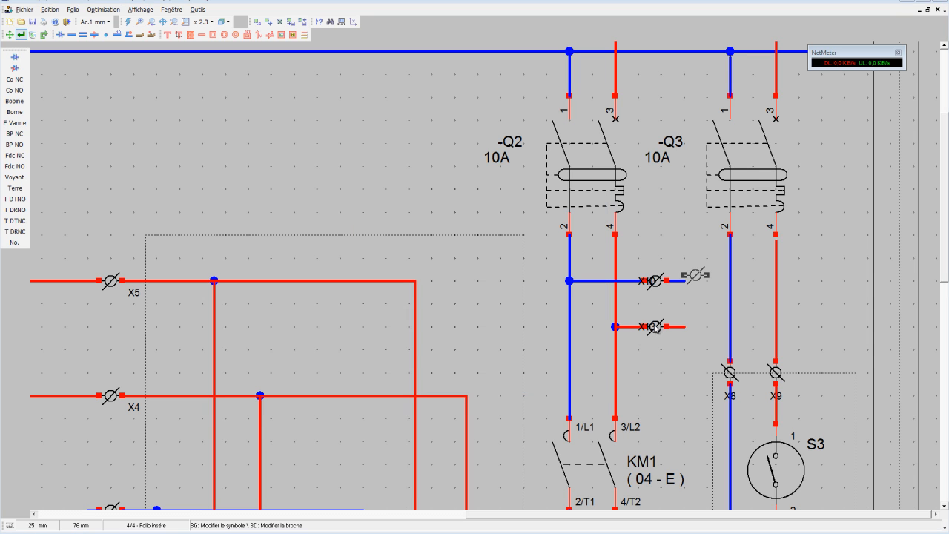
Rename the terminal on the red branch as X11, accepting the duplicate name.
{"action": "left_click", "coordinate": [656, 327]}
{"action": "left_click", "coordinate": [421, 227]}
{"action": "left_click", "coordinate": [421, 227]}
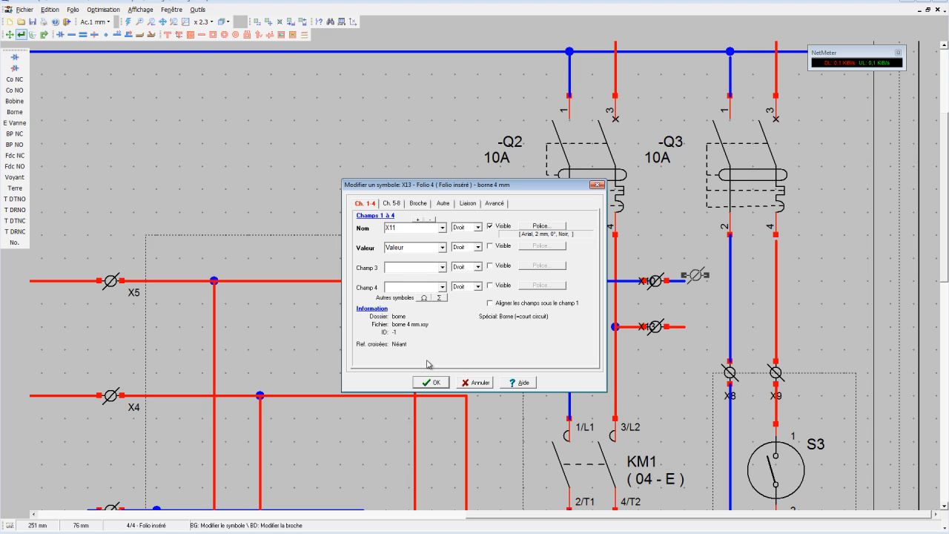
{"action": "left_click", "coordinate": [429, 382]}
{"action": "left_click", "coordinate": [462, 312]}
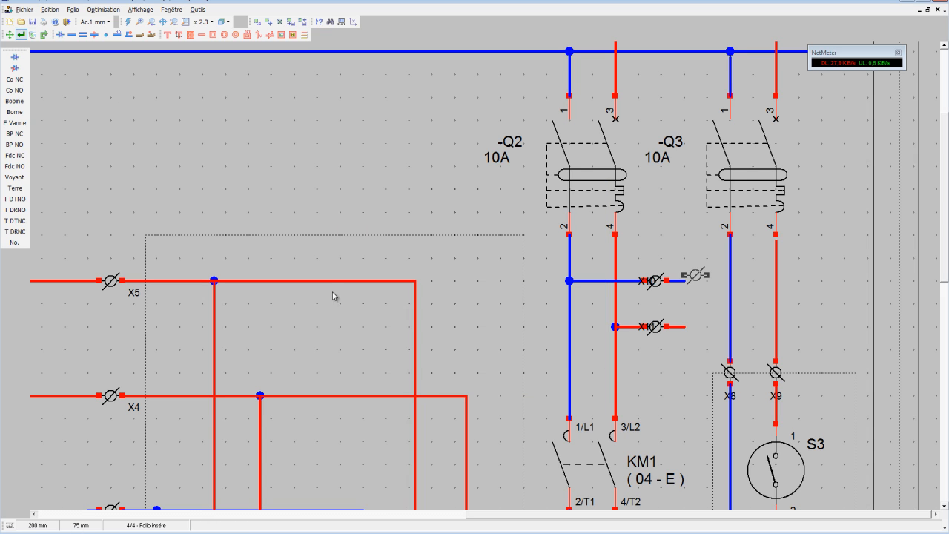
Move the X10 and X11 labels just below their terminals and refresh the drawing.
{"action": "left_click", "coordinate": [9, 34]}
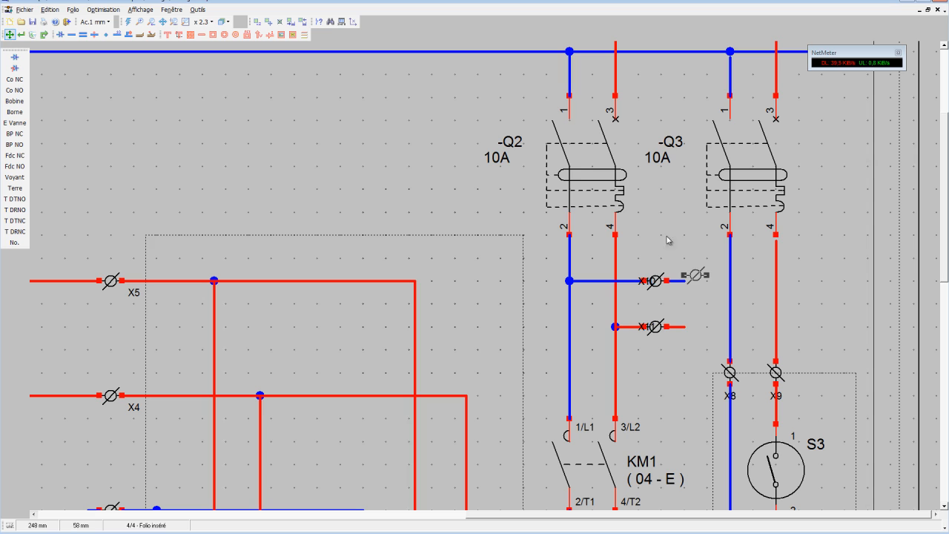
{"action": "left_click", "coordinate": [658, 282]}
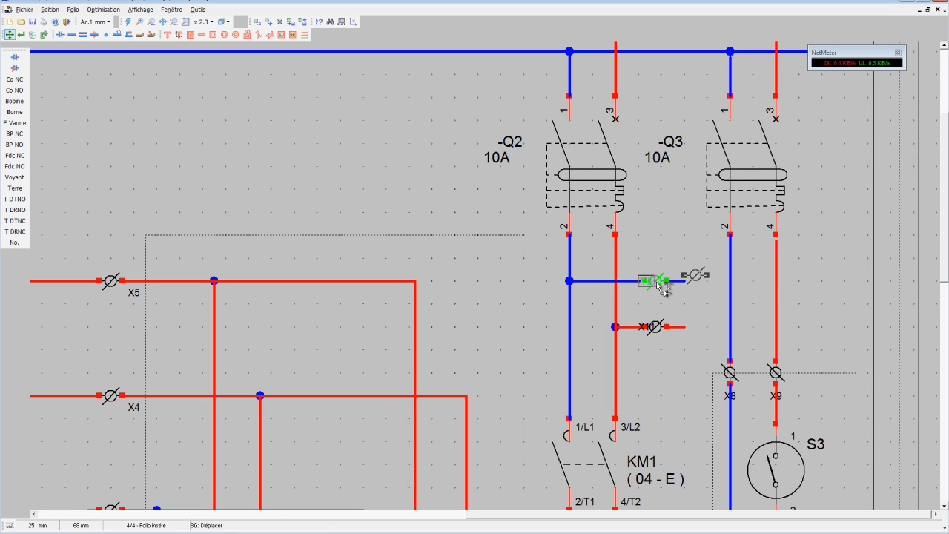
{"action": "left_click", "coordinate": [667, 301]}
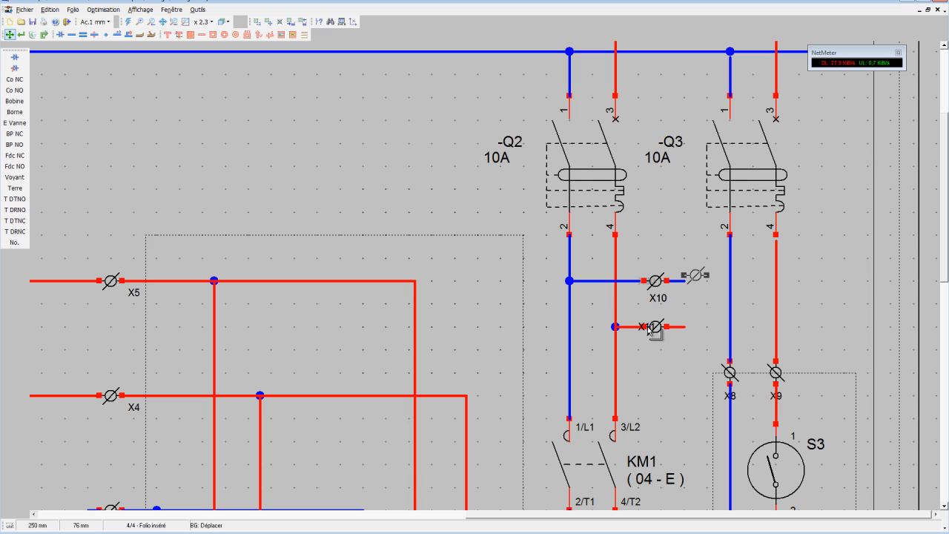
{"action": "left_click_drag", "start_coordinate": [651, 329], "coordinate": [661, 347]}
{"action": "left_click", "coordinate": [129, 23]}
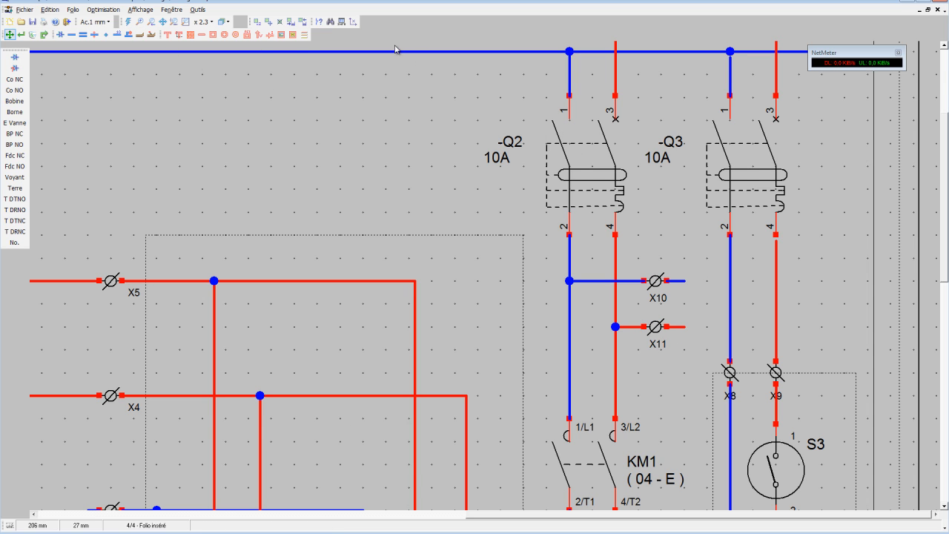
Place the text "Vers BAES" between terminals X10 and X11.
{"action": "left_click", "coordinate": [179, 34]}
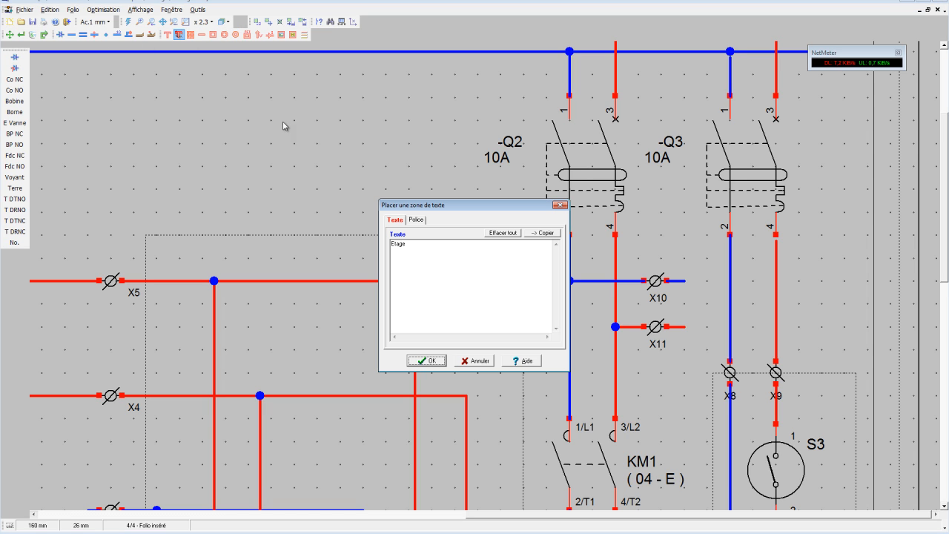
{"action": "left_click_drag", "start_coordinate": [433, 262], "coordinate": [366, 238]}
{"action": "left_click", "coordinate": [427, 362]}
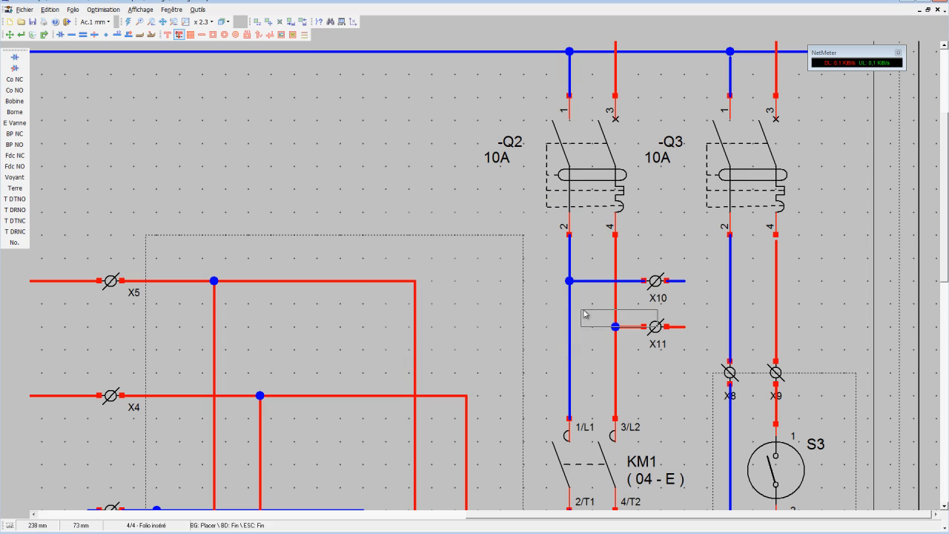
{"action": "left_click", "coordinate": [630, 307]}
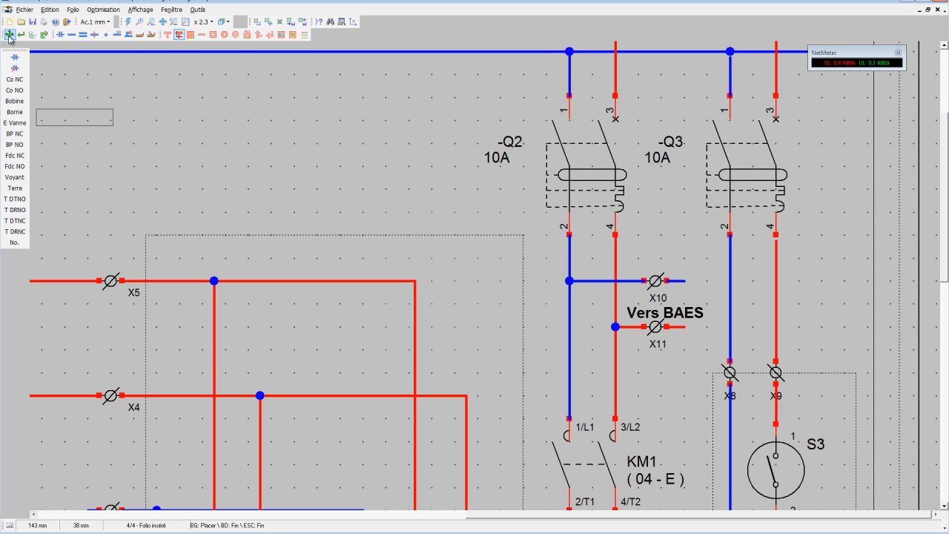
Shift the red branch with its junction and terminal X11 slightly down, clear of the "Vers BAES" text.
{"action": "left_click", "coordinate": [266, 23]}
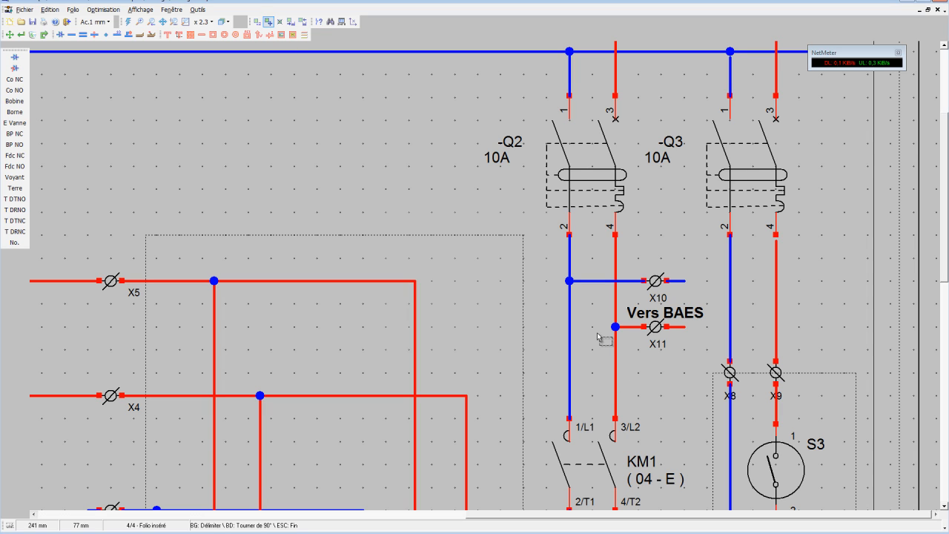
{"action": "left_click_drag", "start_coordinate": [599, 319], "coordinate": [705, 357]}
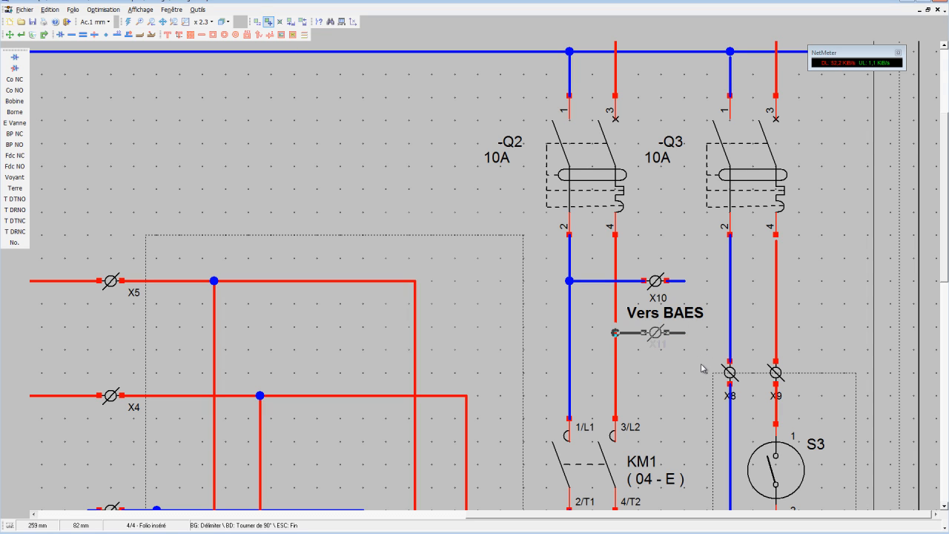
{"action": "left_click", "coordinate": [700, 368]}
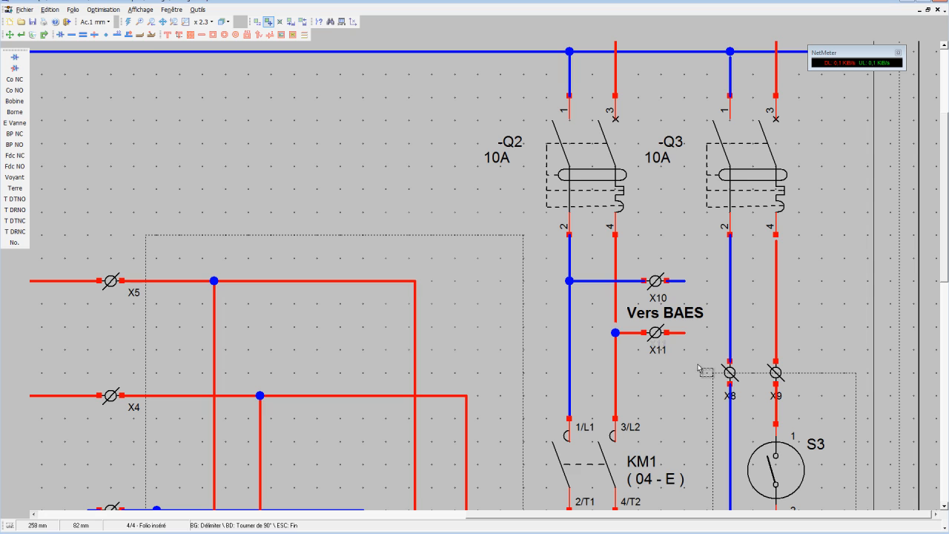
Draw a rectangle from the centres of terminals X10 and X11 to beyond their wire ends, with its lower edge below the X11 label.
{"action": "left_click", "coordinate": [213, 35]}
{"action": "left_click", "coordinate": [655, 258]}
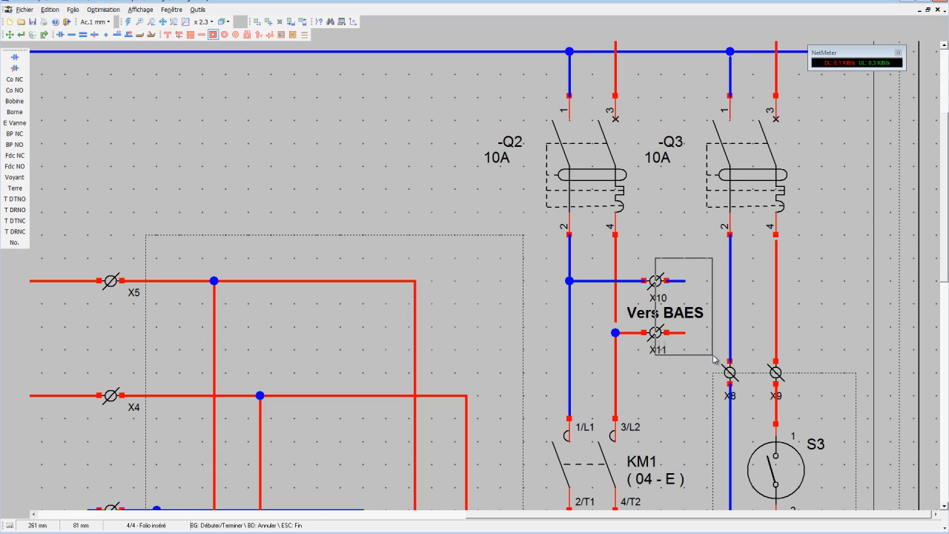
{"action": "left_click", "coordinate": [714, 356]}
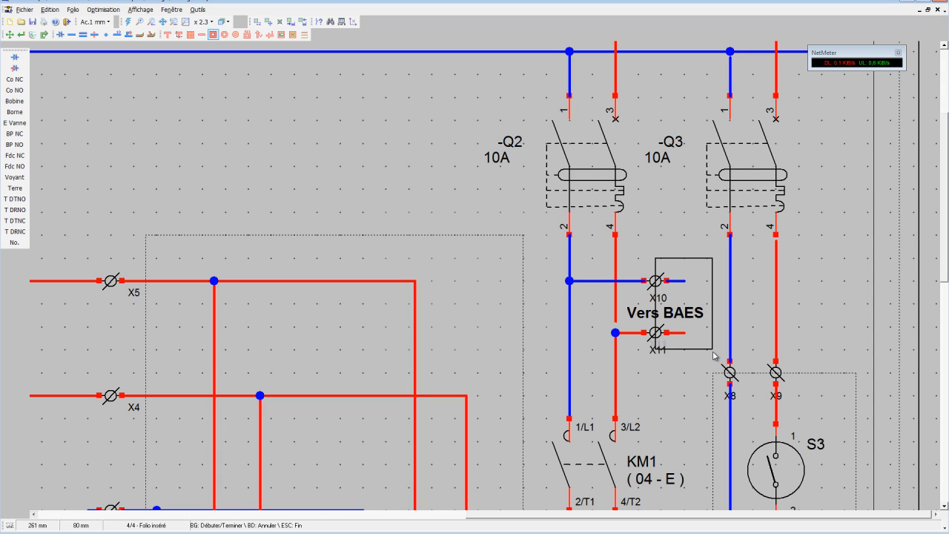
{"action": "left_click", "coordinate": [10, 35]}
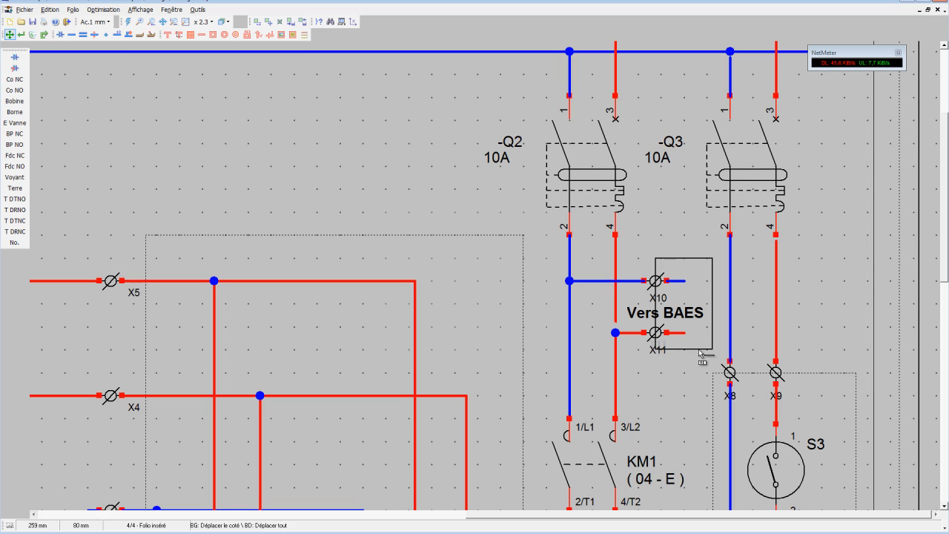
{"action": "left_click_drag", "start_coordinate": [701, 355], "coordinate": [702, 368]}
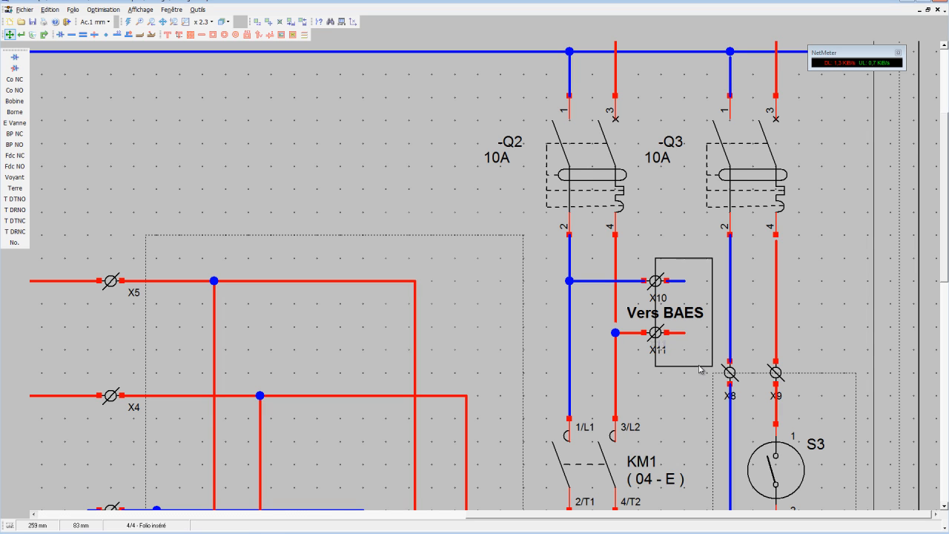
Change the outline of the rectangle around the BAES wire ends to a dotted line.
{"action": "left_click", "coordinate": [21, 34]}
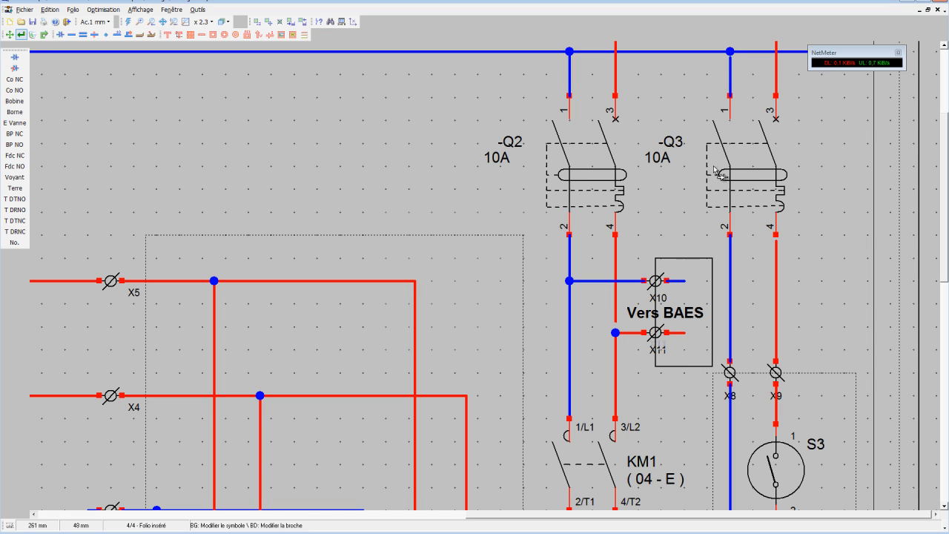
{"action": "left_click", "coordinate": [689, 262]}
{"action": "left_click", "coordinate": [467, 320]}
{"action": "left_click", "coordinate": [437, 353]}
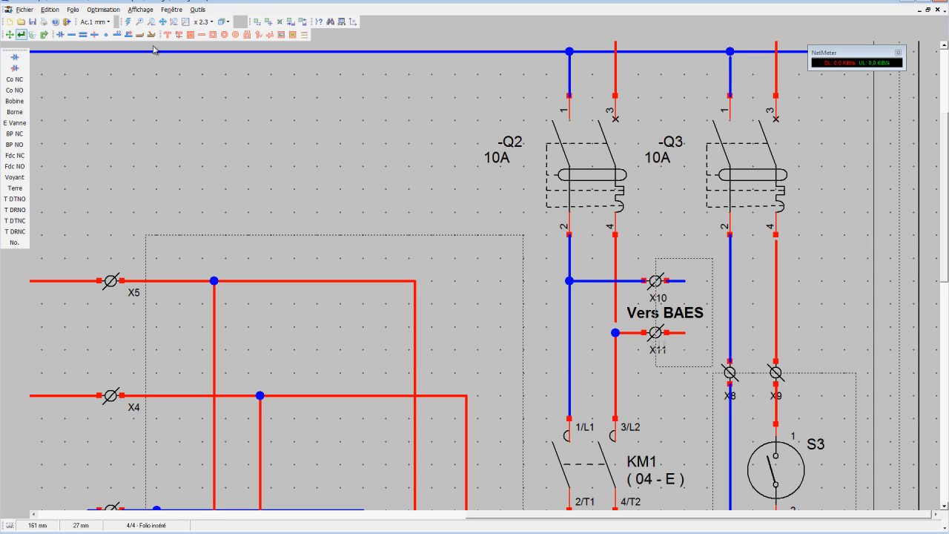
{"action": "left_click", "coordinate": [185, 23]}
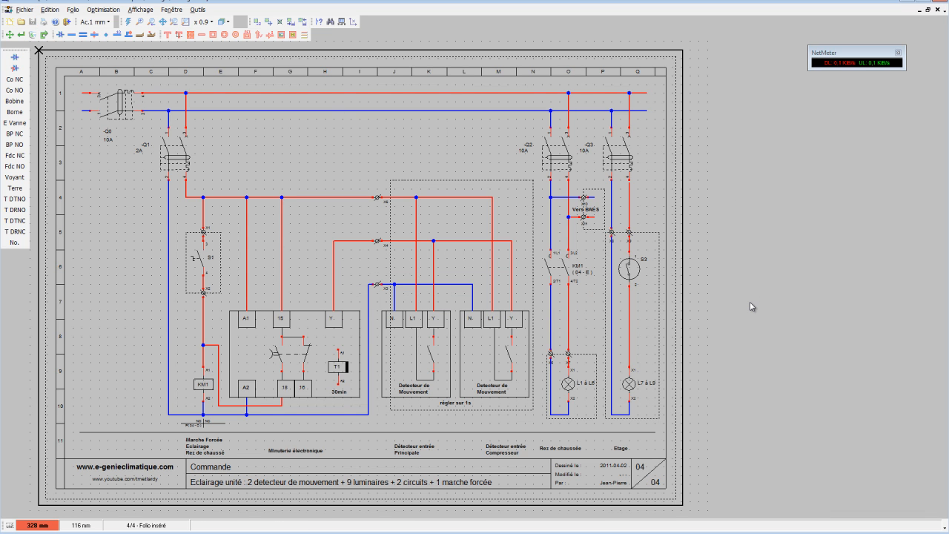
{"action": "scroll", "coordinate": [750, 306], "scroll_direction": "up", "scroll_amount": 1}
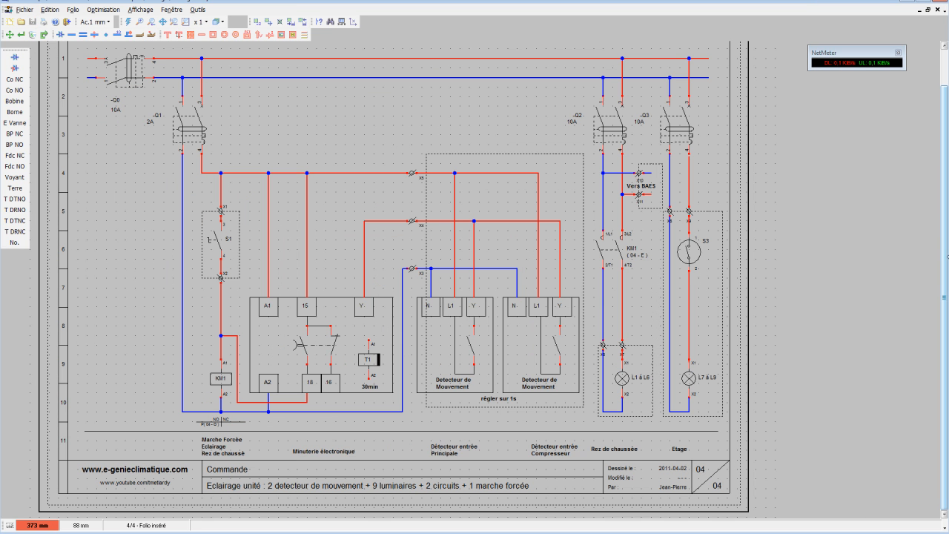
Place the two-line text "Depart existant" / "Armoire Existante" above breaker Q0, using a 0.5 mm snap.
{"action": "left_click_drag", "start_coordinate": [946, 275], "coordinate": [946, 271]}
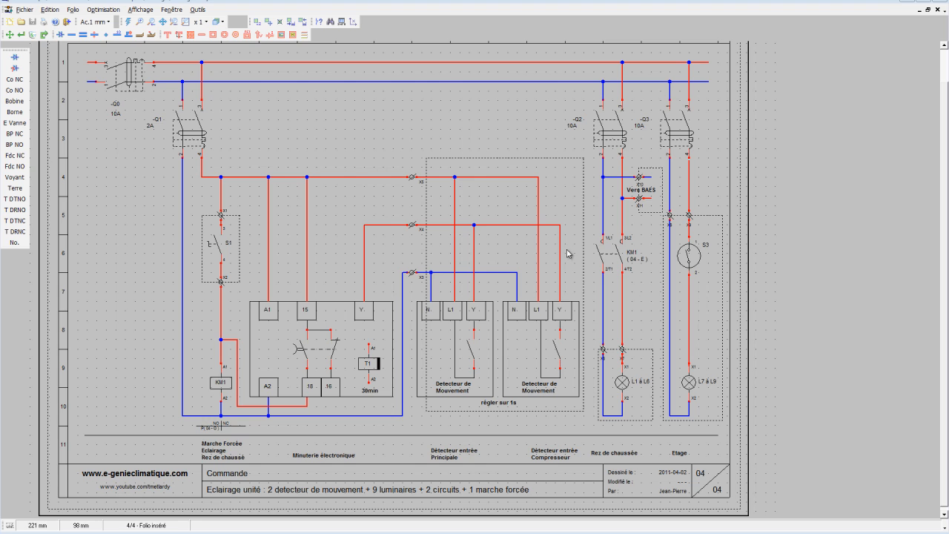
{"action": "left_click", "coordinate": [178, 35]}
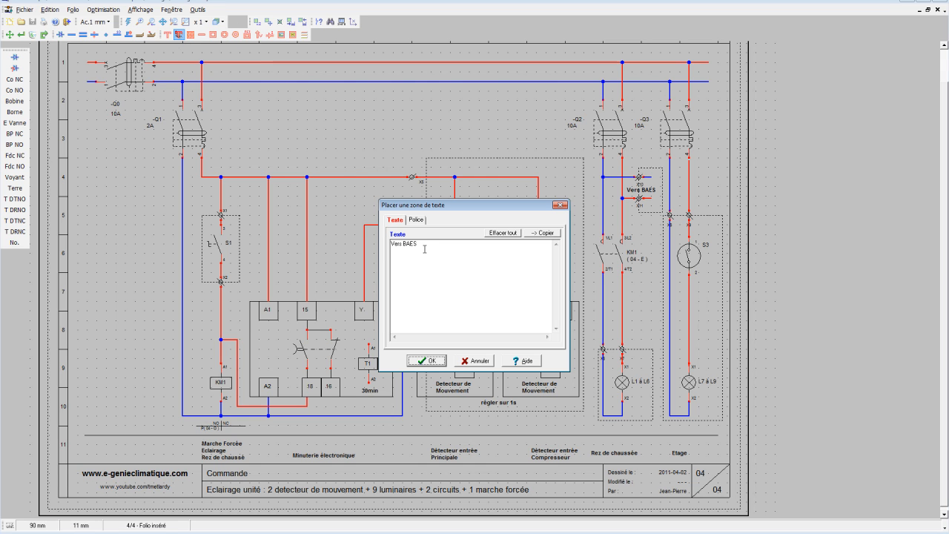
{"action": "left_click_drag", "start_coordinate": [425, 249], "coordinate": [390, 243]}
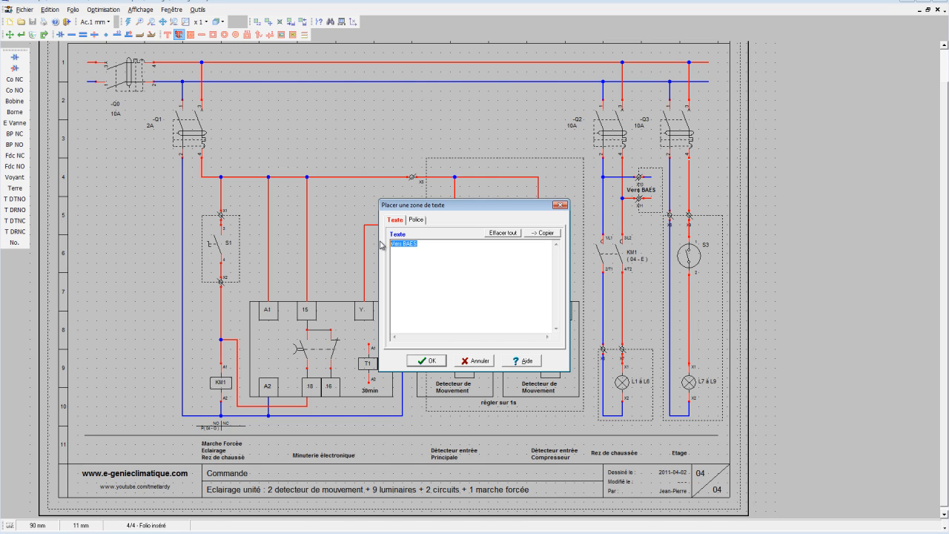
{"action": "type", "text": "Depart existant"}
{"action": "left_click_drag", "start_coordinate": [420, 246], "coordinate": [421, 252]}
{"action": "left_click", "coordinate": [424, 256]}
{"action": "left_click", "coordinate": [433, 361]}
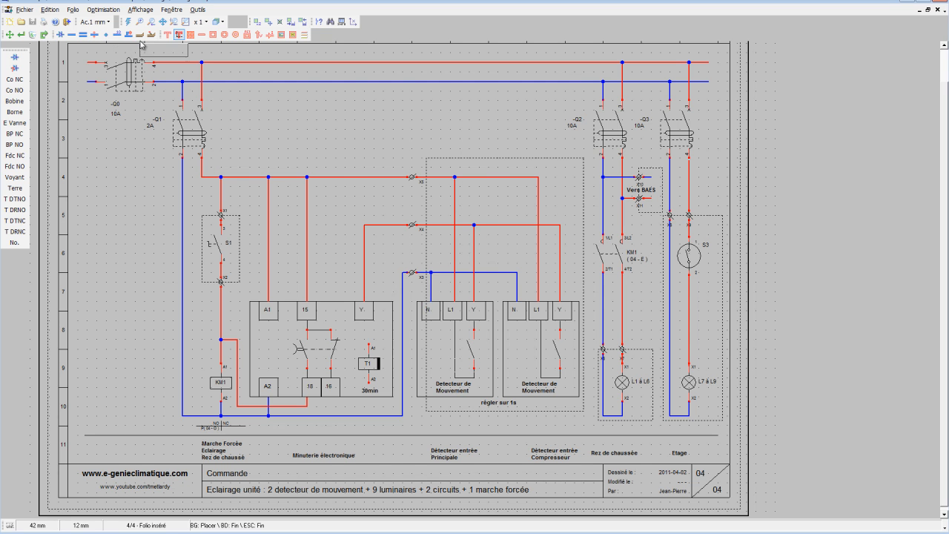
{"action": "left_click", "coordinate": [100, 22]}
{"action": "left_click", "coordinate": [104, 67]}
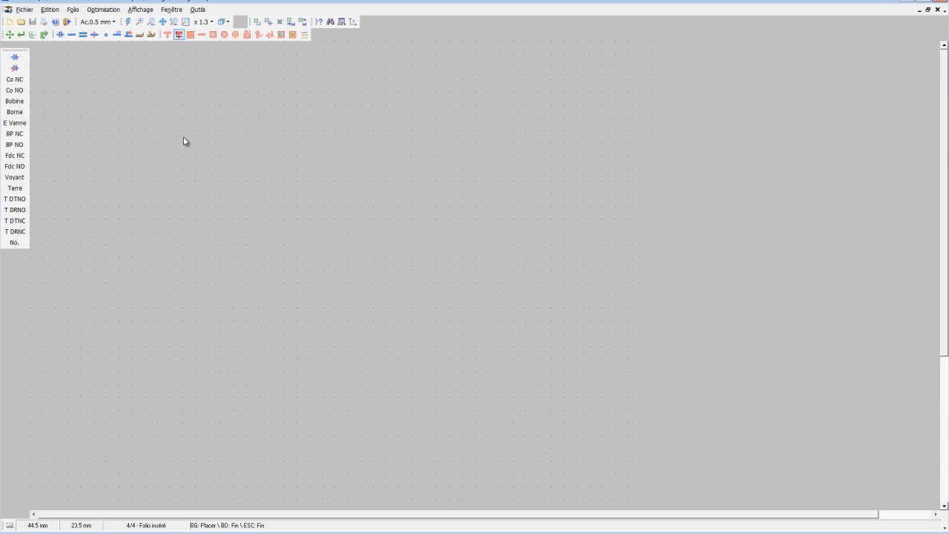
{"action": "scroll", "coordinate": [185, 142], "scroll_direction": "up", "scroll_amount": 3}
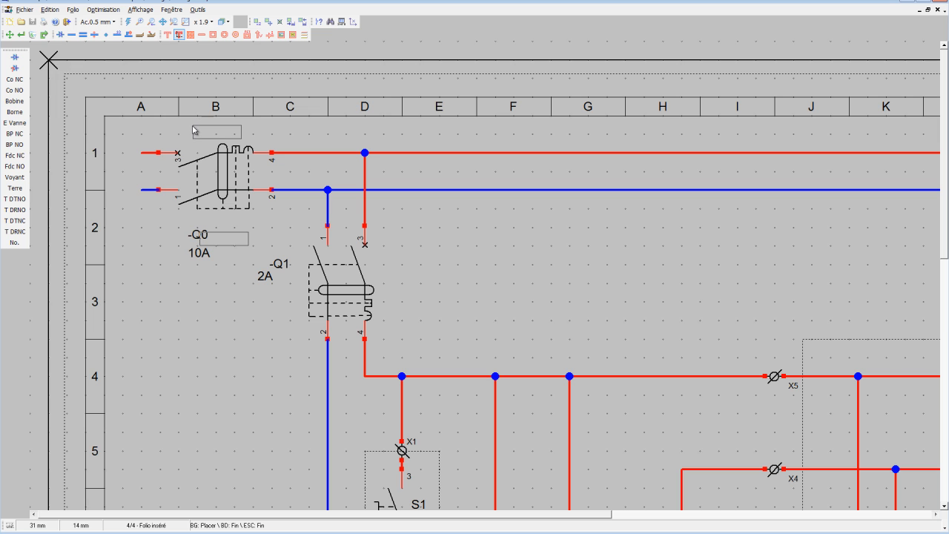
{"action": "left_click", "coordinate": [193, 129]}
{"action": "scroll", "coordinate": [524, 241], "scroll_direction": "down", "scroll_amount": 3}
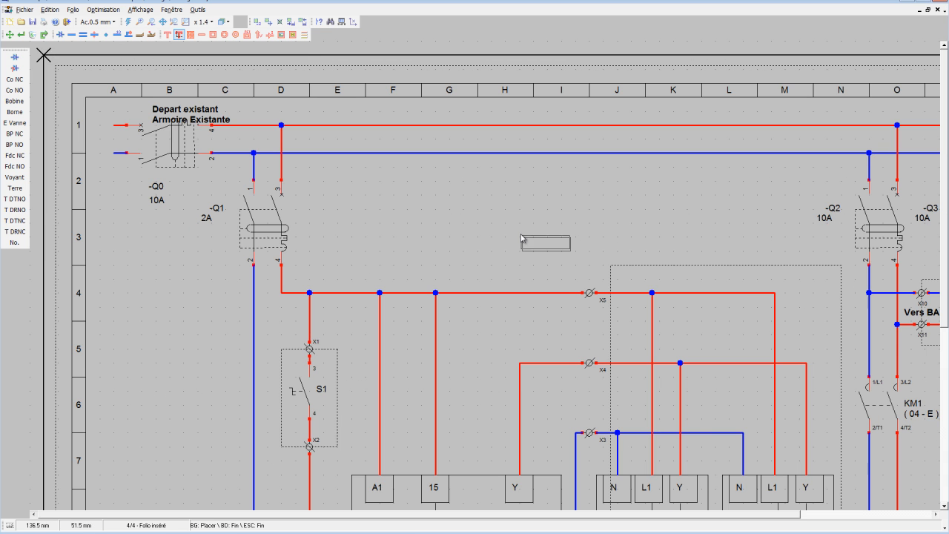
{"action": "scroll", "coordinate": [520, 237], "scroll_direction": "down", "scroll_amount": 1}
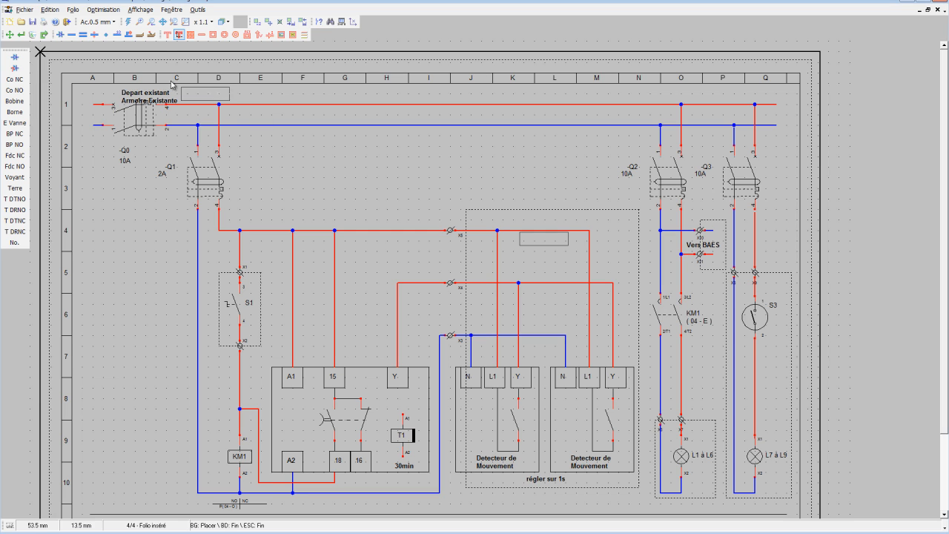
Place the text "Nouveau coffret" above the upper supply line near Q1 and shift the "Depart existant" text left and slightly up.
{"action": "left_click", "coordinate": [179, 35]}
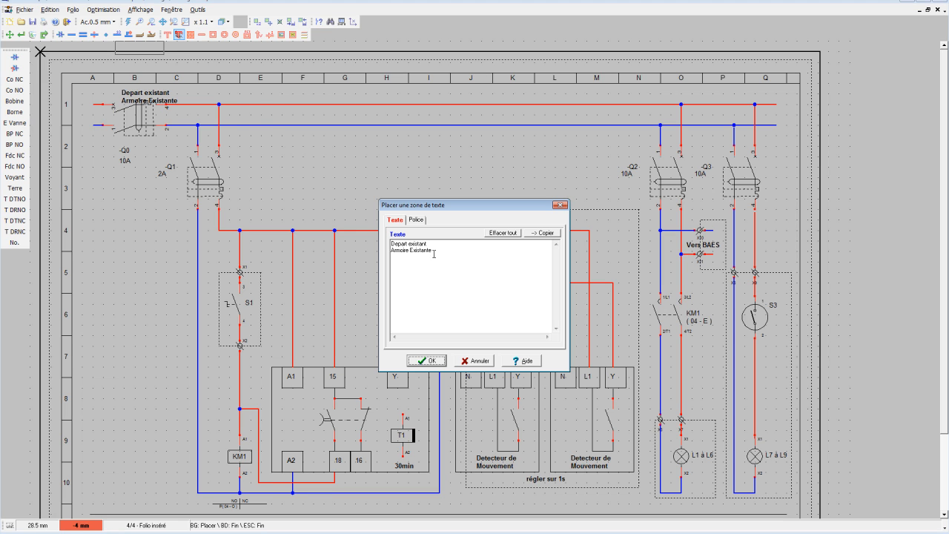
{"action": "left_click_drag", "start_coordinate": [435, 254], "coordinate": [365, 231]}
{"action": "type", "text": "Nouveau coffret"}
{"action": "left_click", "coordinate": [414, 361]}
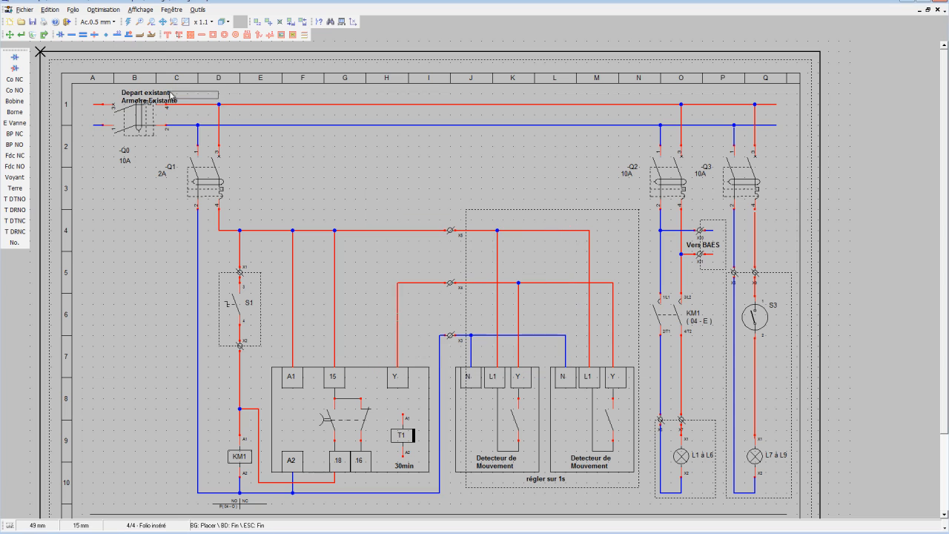
{"action": "left_click", "coordinate": [187, 89]}
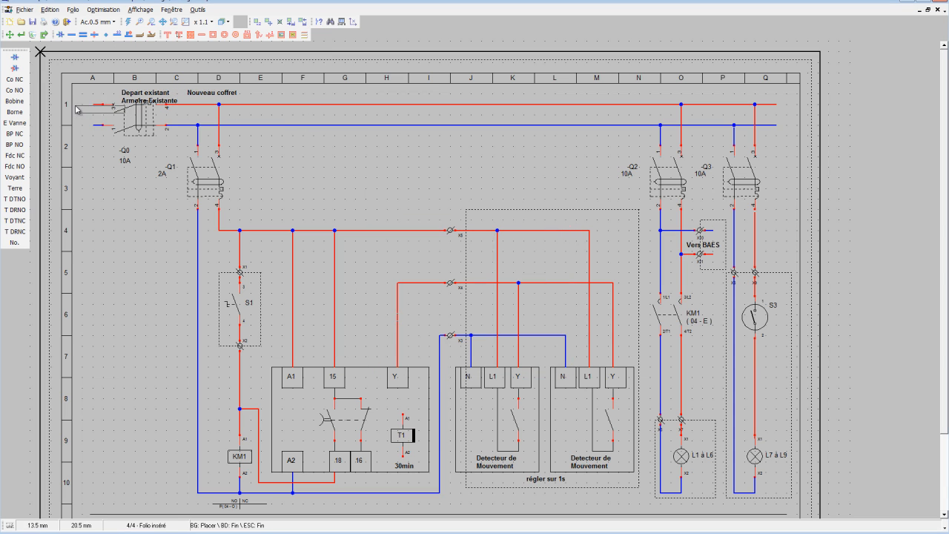
{"action": "left_click", "coordinate": [10, 35]}
{"action": "left_click_drag", "start_coordinate": [142, 95], "coordinate": [116, 93]}
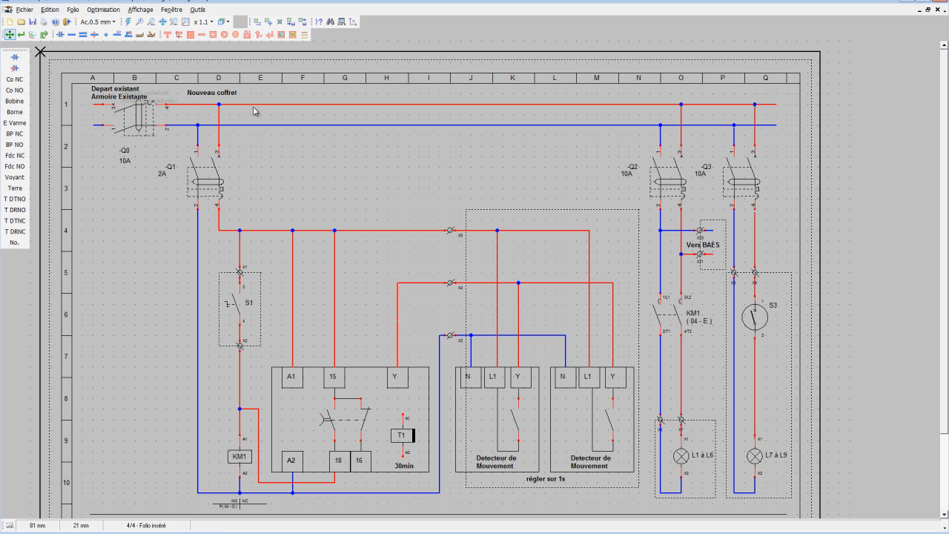
Move breakers Q1, Q2 and Q3 with their labels straight down, closer to the row 4 wiring.
{"action": "left_click", "coordinate": [268, 22]}
{"action": "left_click_drag", "start_coordinate": [182, 147], "coordinate": [249, 238]}
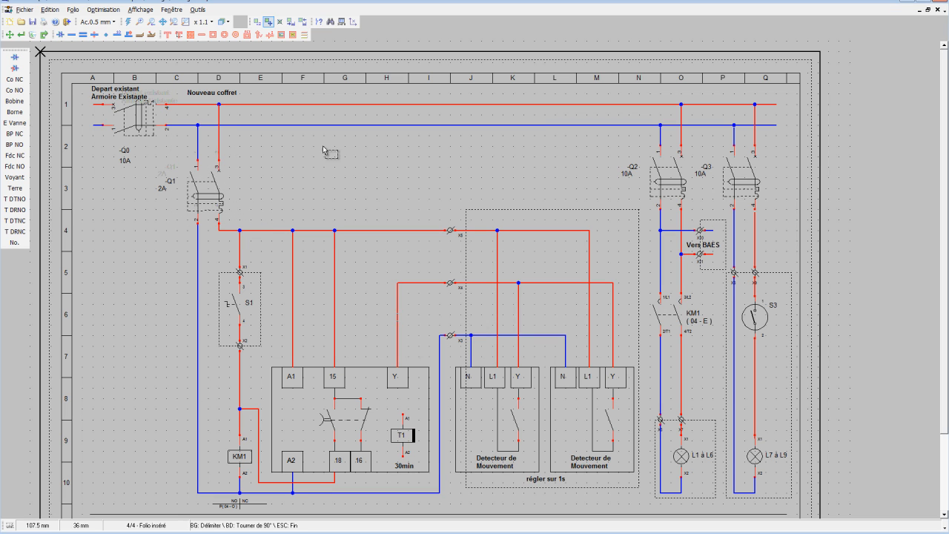
{"action": "left_click_drag", "start_coordinate": [729, 146], "coordinate": [820, 221]}
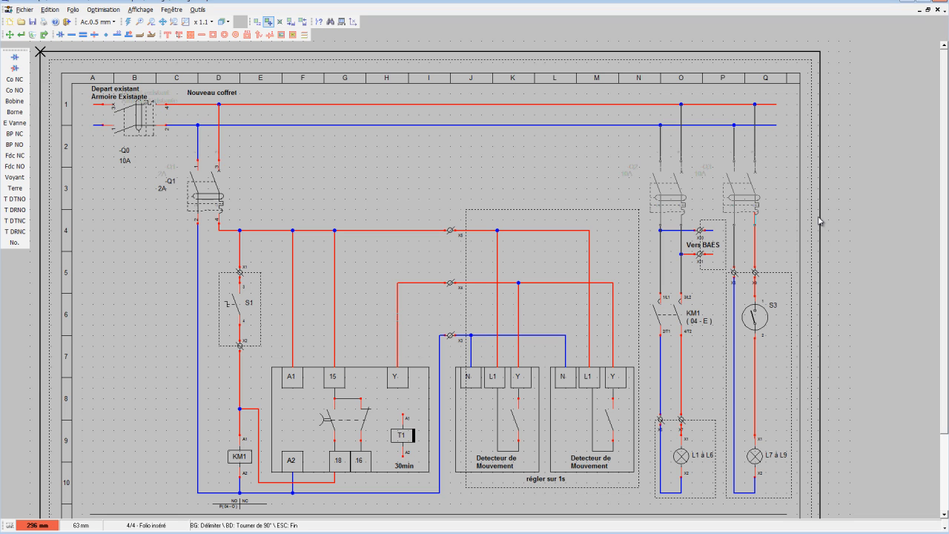
{"action": "left_click_drag", "start_coordinate": [820, 221], "coordinate": [819, 221]}
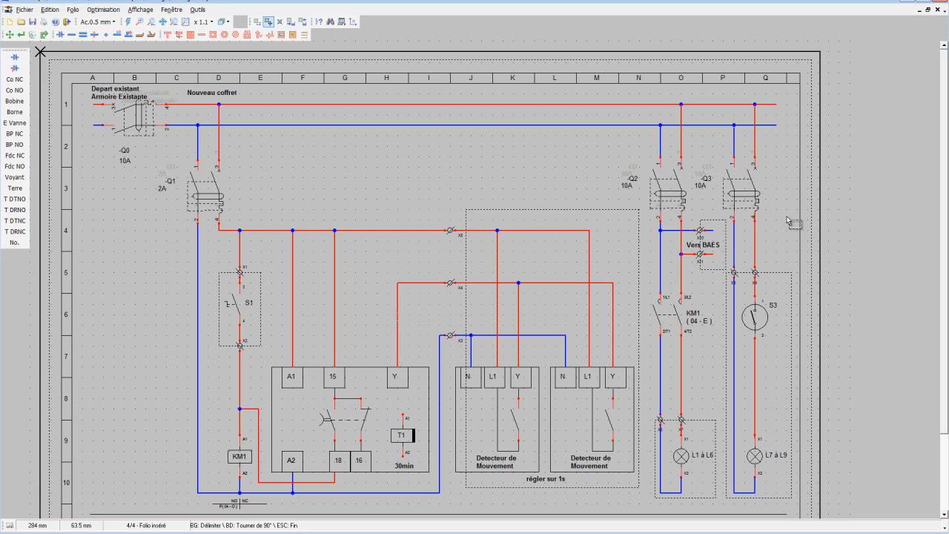
Move both supply lines with their junctions and breaker Q0 straight down, keeping the vertical feeds to Q1, Q2 and Q3 straight.
{"action": "left_click_drag", "start_coordinate": [786, 137], "coordinate": [82, 126]}
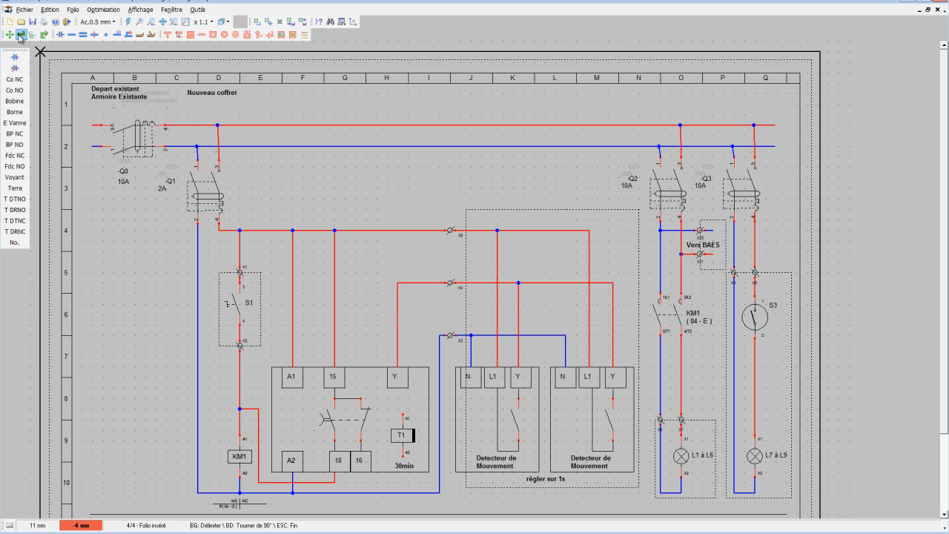
{"action": "left_click", "coordinate": [43, 35]}
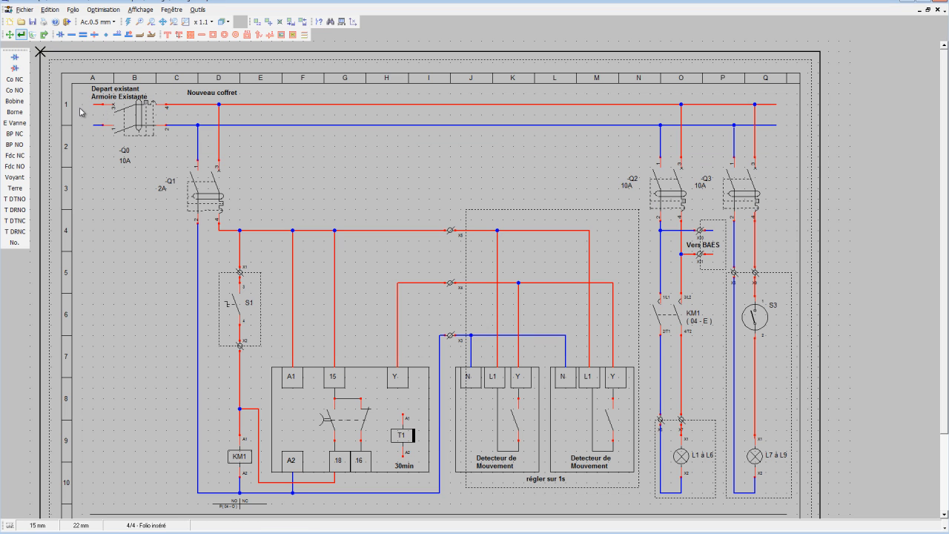
{"action": "left_click", "coordinate": [268, 21]}
{"action": "left_click_drag", "start_coordinate": [77, 104], "coordinate": [787, 132]}
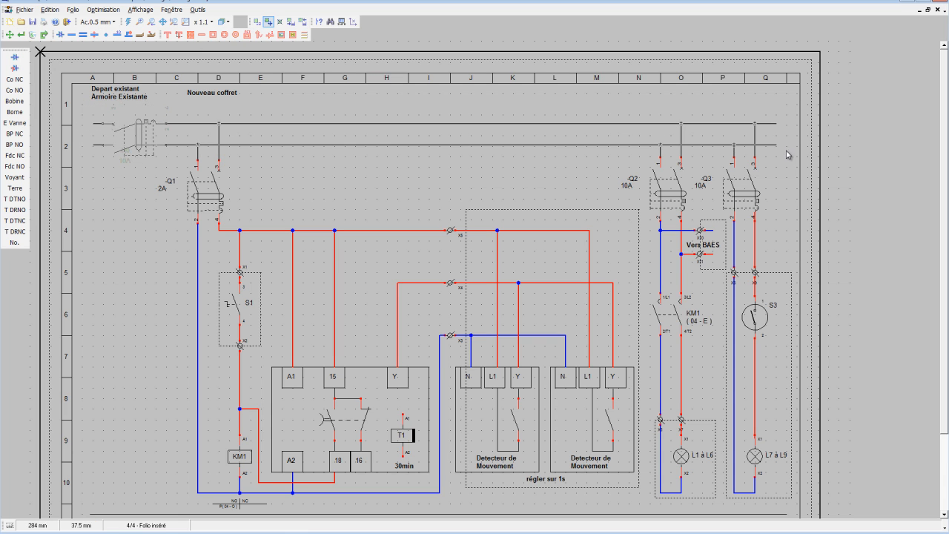
{"action": "left_click", "coordinate": [788, 154]}
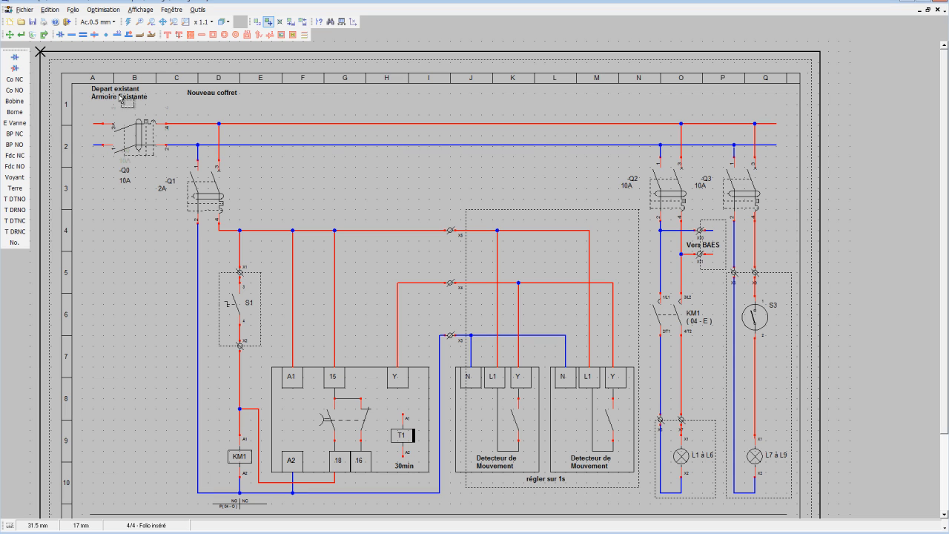
{"action": "key", "text": "Escape"}
Move the "Depart existant" and "Nouveau coffret" texts down and right, close above the upper supply line.
{"action": "left_click_drag", "start_coordinate": [119, 99], "coordinate": [130, 106]}
{"action": "left_click_drag", "start_coordinate": [207, 93], "coordinate": [224, 113]}
Draw a vertical separator line across the supply lines between Q0 and Q1 and give it the "Pointillé long" style.
{"action": "left_click", "coordinate": [201, 34]}
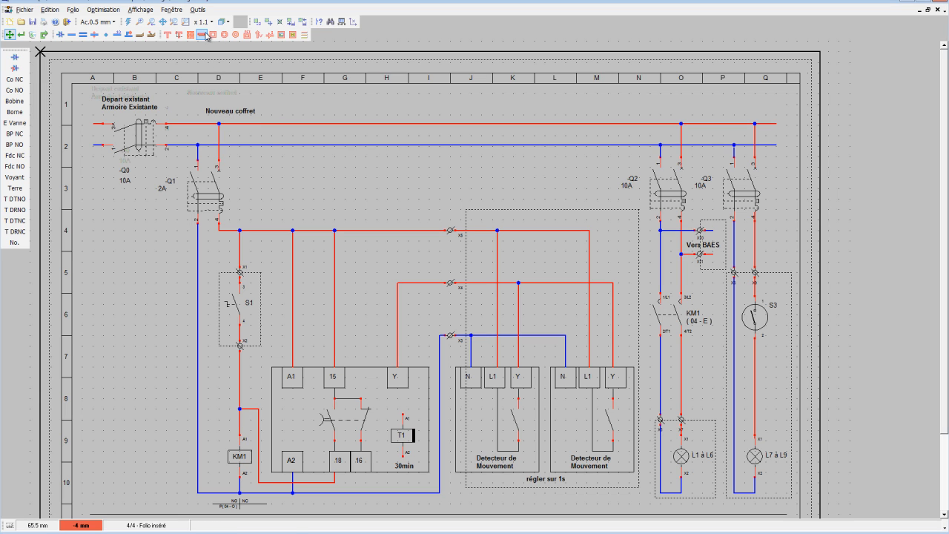
{"action": "left_click", "coordinate": [175, 92]}
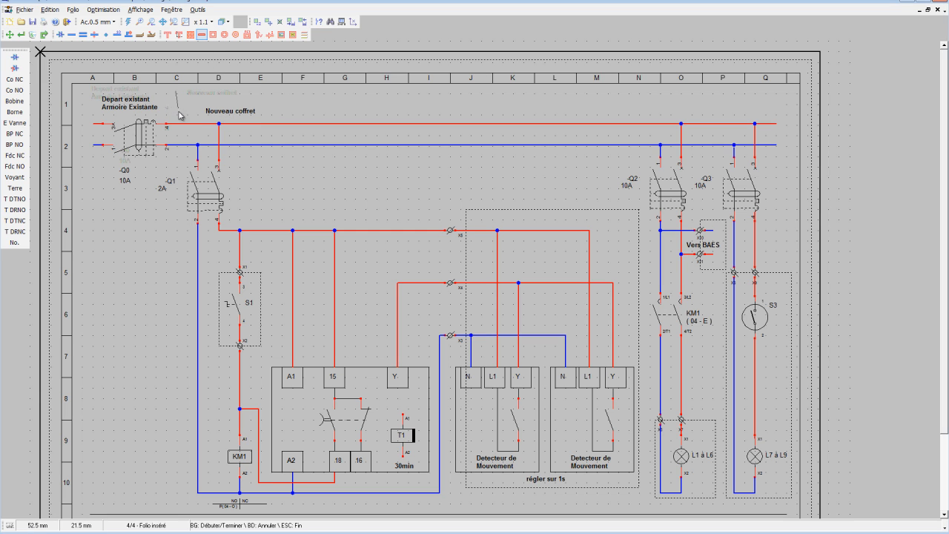
{"action": "left_click", "coordinate": [177, 170]}
{"action": "left_click", "coordinate": [21, 34]}
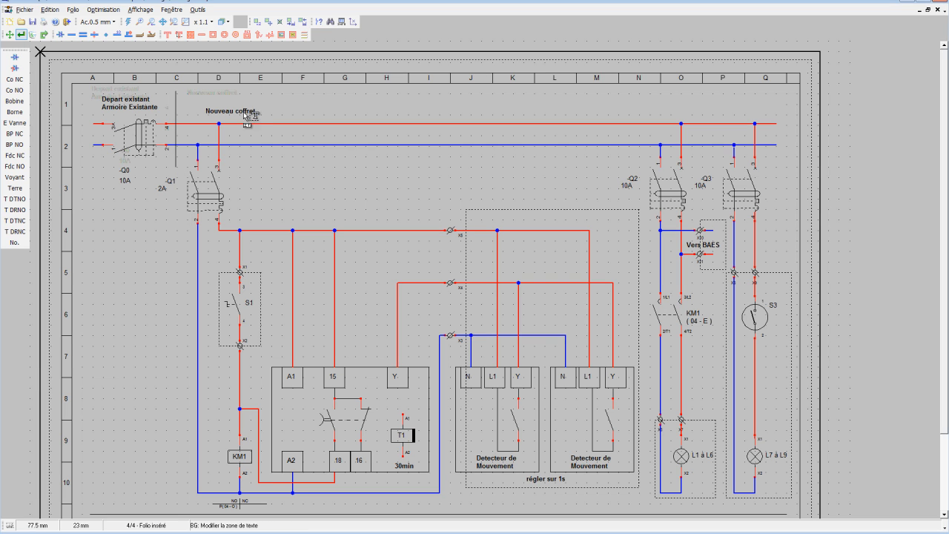
{"action": "left_click", "coordinate": [177, 121]}
{"action": "left_click", "coordinate": [448, 293]}
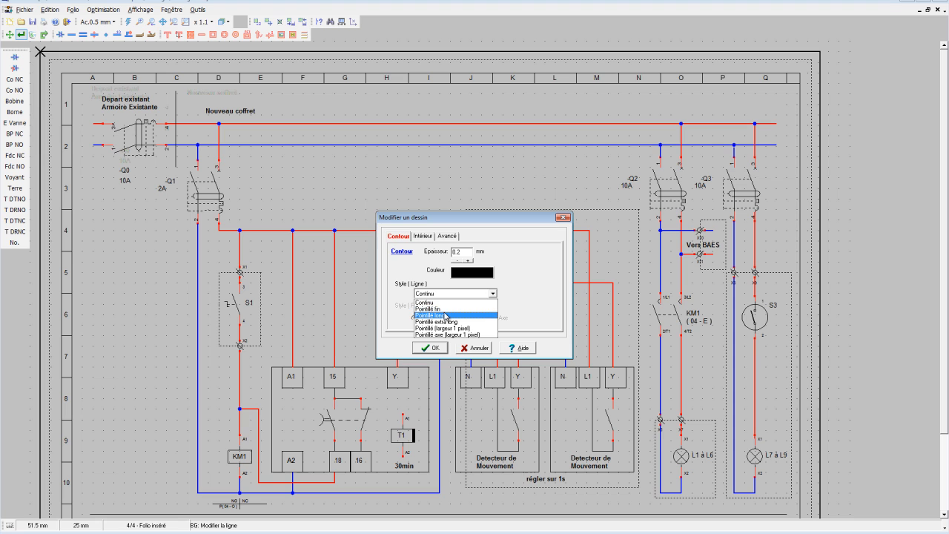
{"action": "left_click", "coordinate": [445, 316]}
{"action": "left_click", "coordinate": [434, 348]}
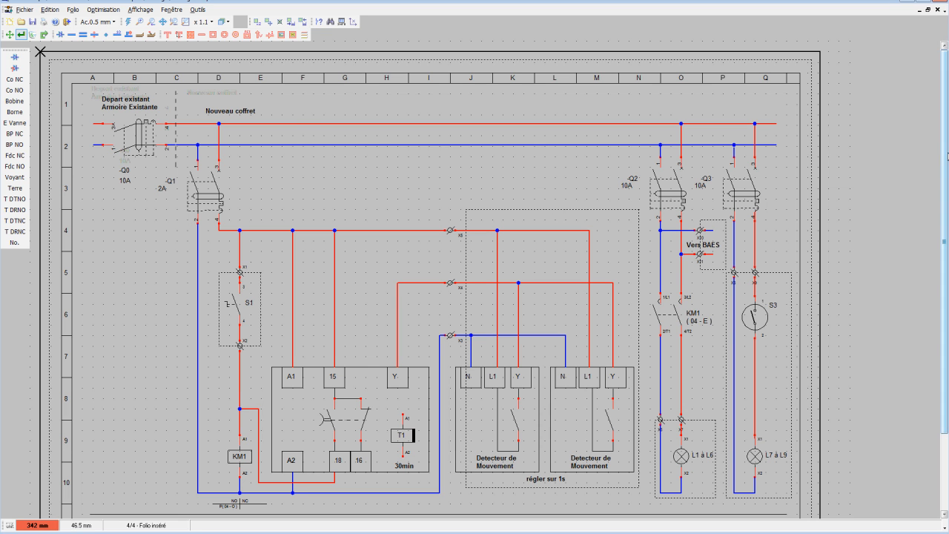
Move the "Nouveau coffret" text up and left, beside the separator line and level with the "Depart existant" text.
{"action": "left_click_drag", "start_coordinate": [945, 154], "coordinate": [948, 180]}
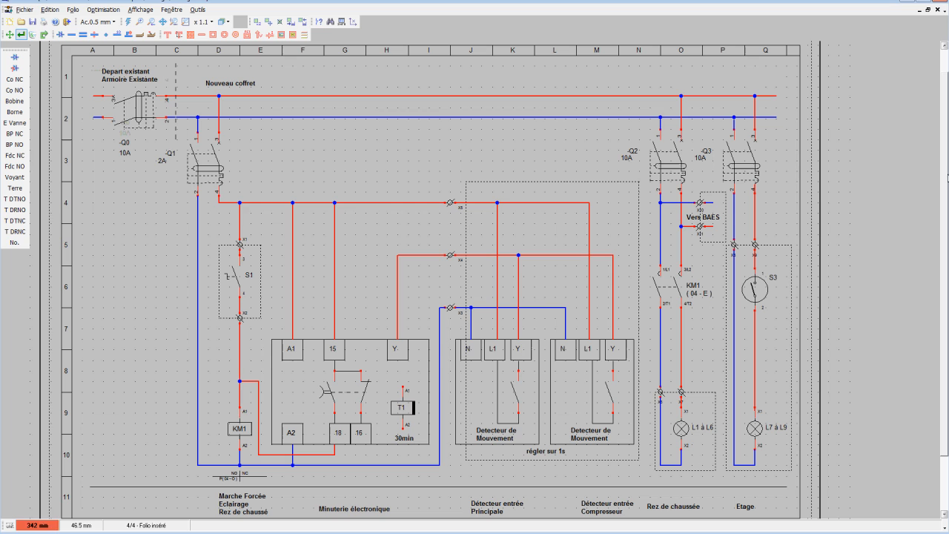
{"action": "double_click", "coordinate": [254, 86]}
{"action": "left_click", "coordinate": [469, 354]}
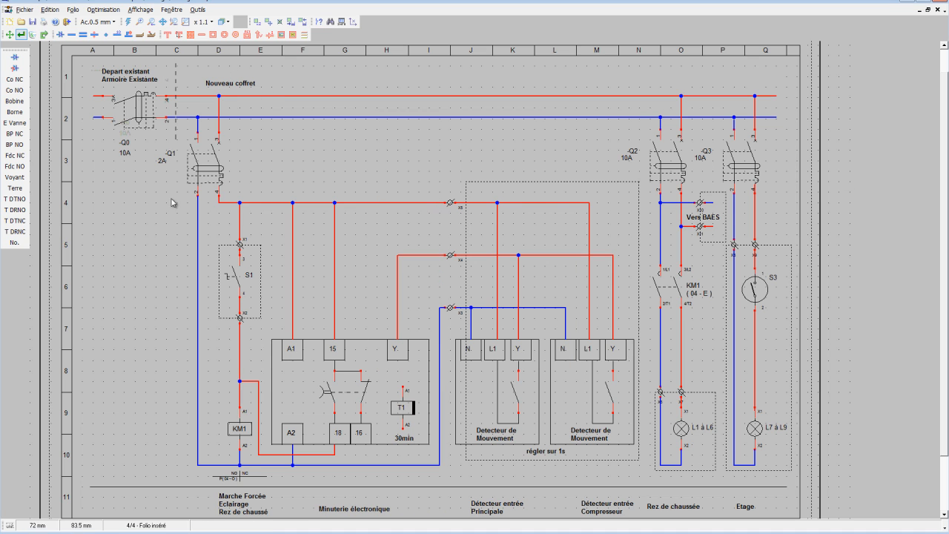
{"action": "left_click_drag", "start_coordinate": [211, 77], "coordinate": [195, 69]}
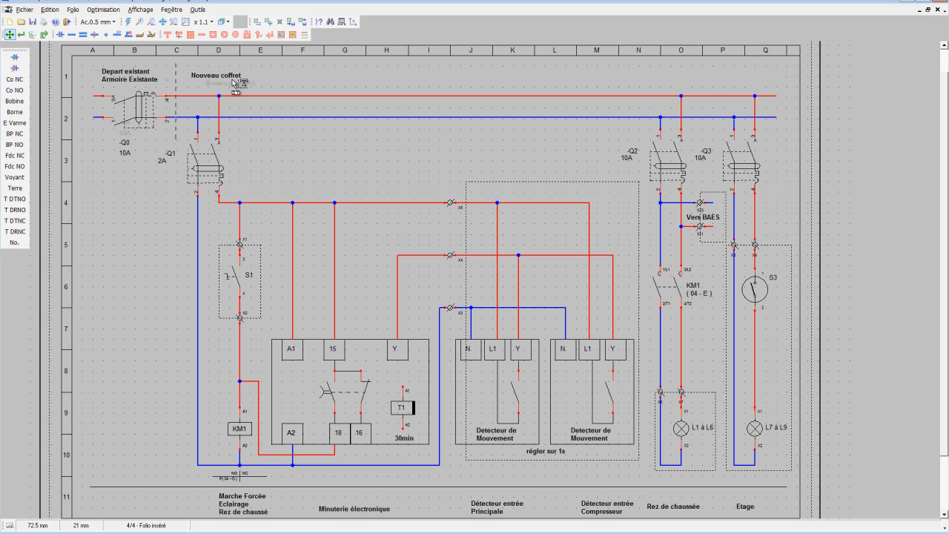
Place the text "Monophasé 230V" between the two supply lines, near the middle of the folio.
{"action": "left_click", "coordinate": [179, 34]}
{"action": "left_click_drag", "start_coordinate": [439, 246], "coordinate": [391, 244]}
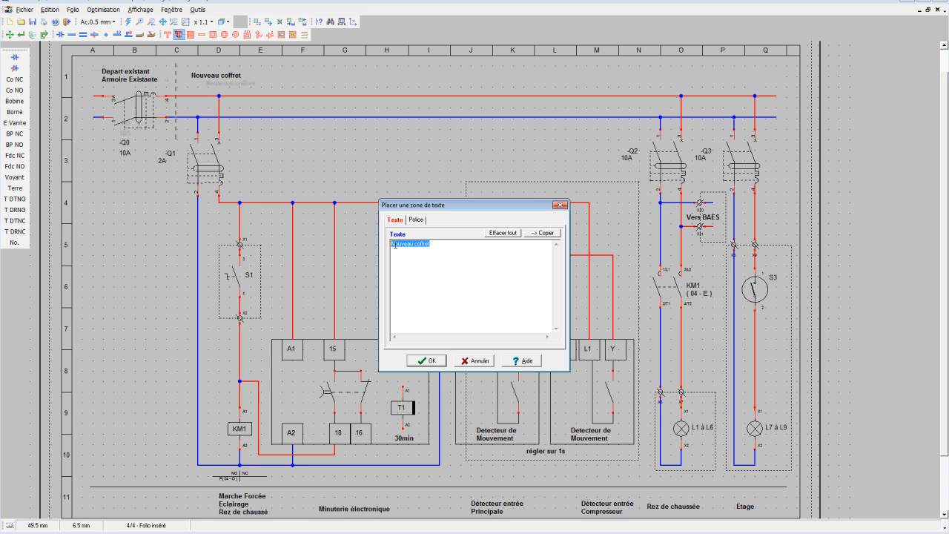
{"action": "type", "text": "Monophasé 230V"}
{"action": "left_click", "coordinate": [422, 358]}
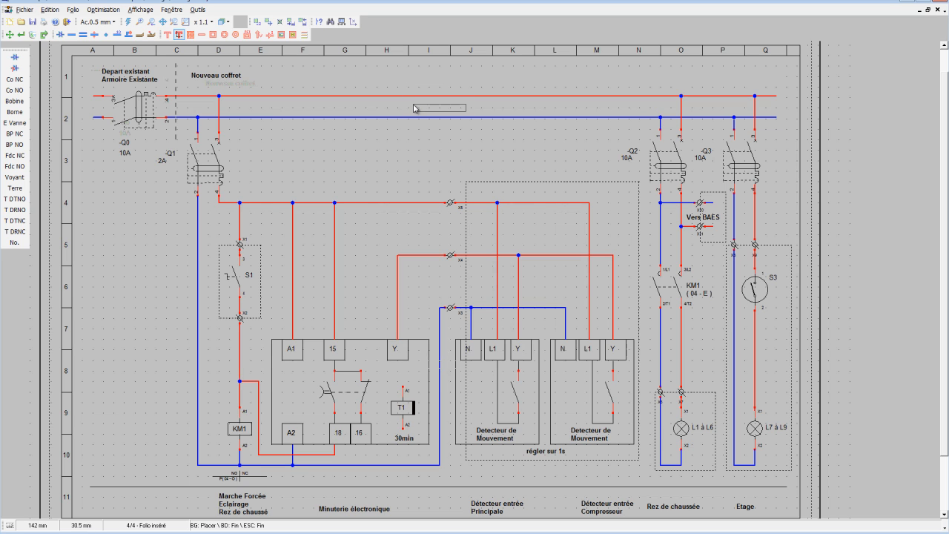
{"action": "left_click", "coordinate": [414, 108]}
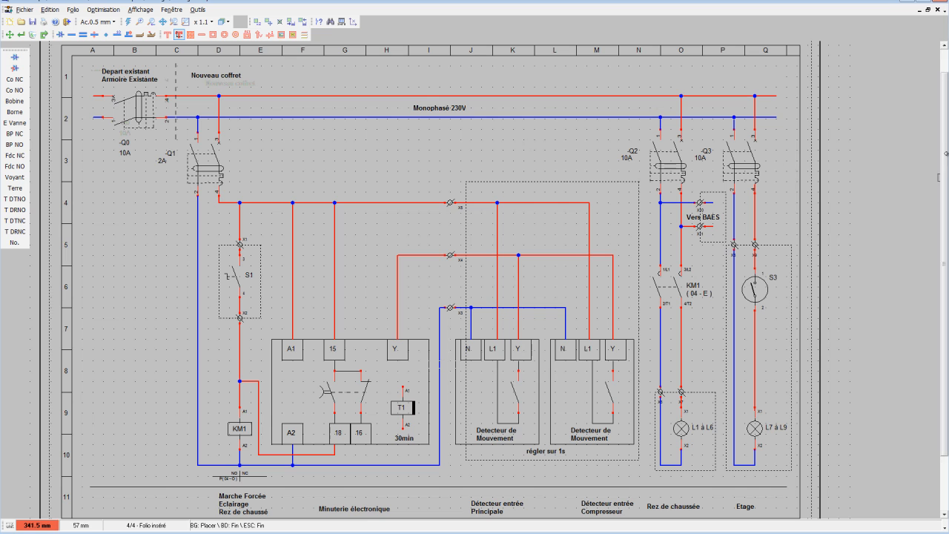
Change the folio title in the title block to "Commande et puissance".
{"action": "left_click_drag", "start_coordinate": [944, 164], "coordinate": [941, 219]}
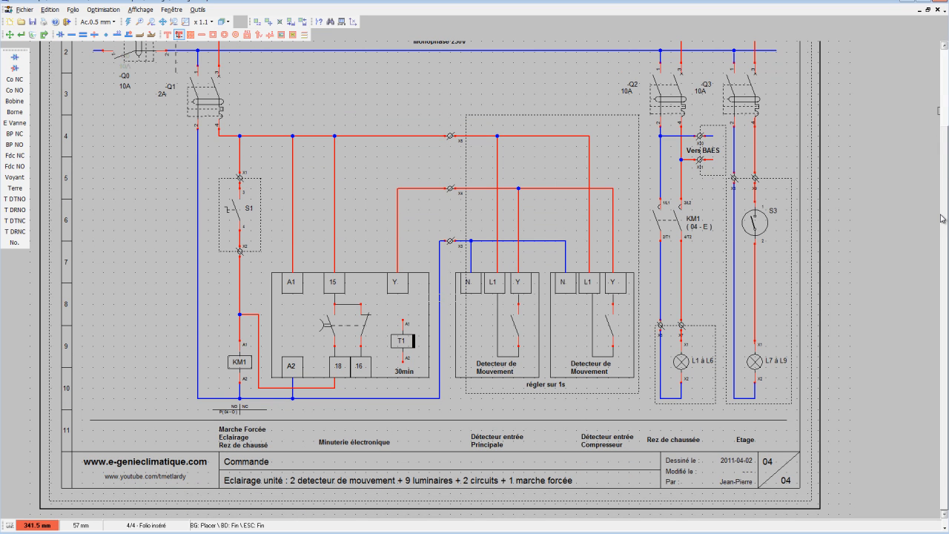
{"action": "left_click", "coordinate": [22, 34]}
{"action": "left_click", "coordinate": [261, 462]}
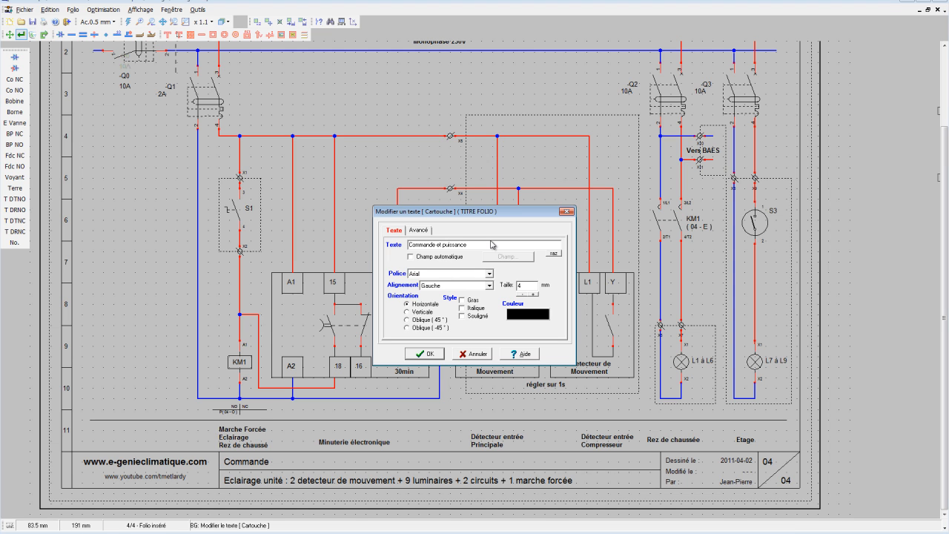
{"action": "left_click", "coordinate": [421, 357]}
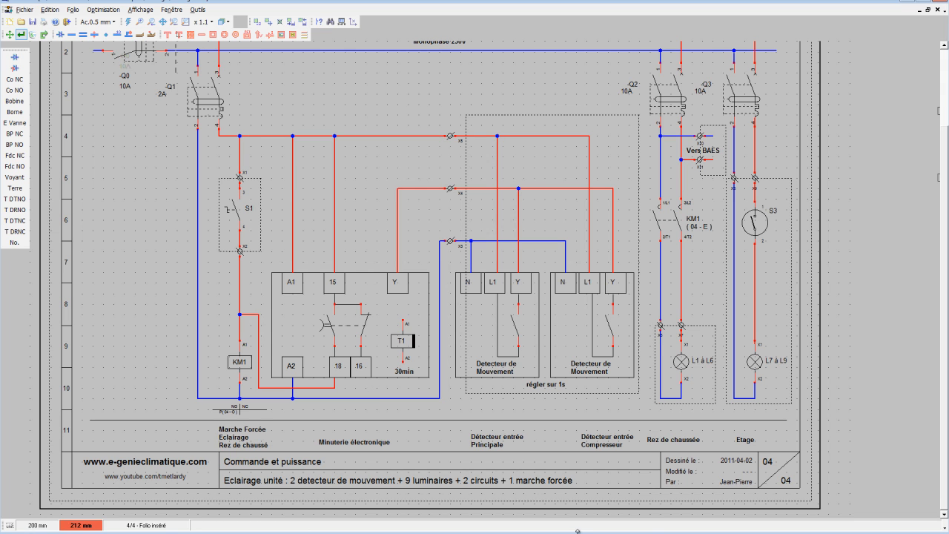
Append "+ 1 inter" to the end of the folio description in the title block.
{"action": "left_click", "coordinate": [568, 483]}
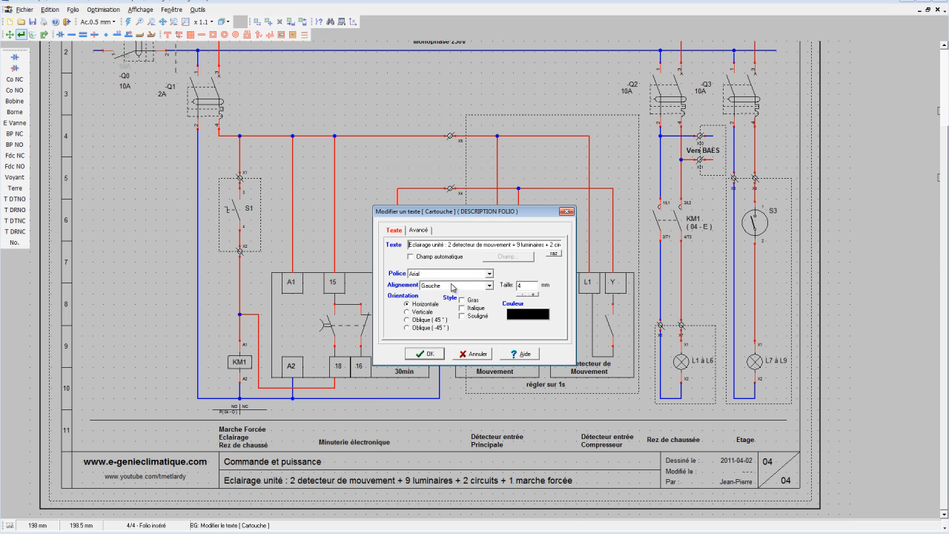
{"action": "left_click_drag", "start_coordinate": [549, 244], "coordinate": [591, 245]}
{"action": "left_click", "coordinate": [560, 243]}
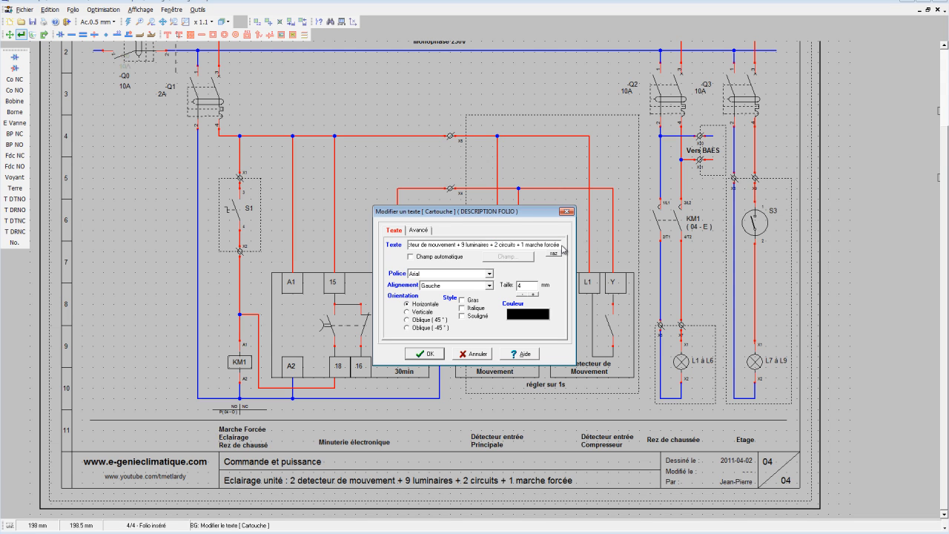
{"action": "type", "text": "+ 1 m"}
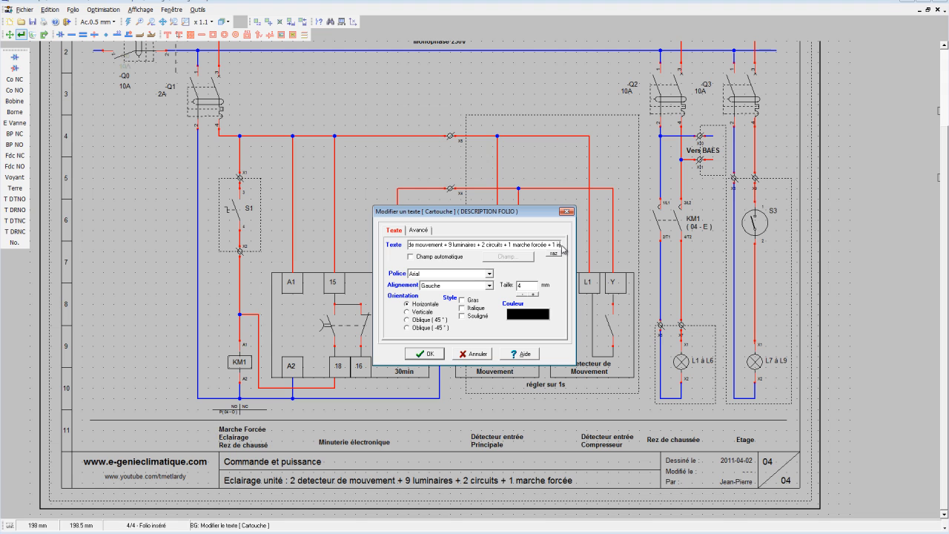
{"action": "type", "text": "ter"}
{"action": "left_click", "coordinate": [418, 355]}
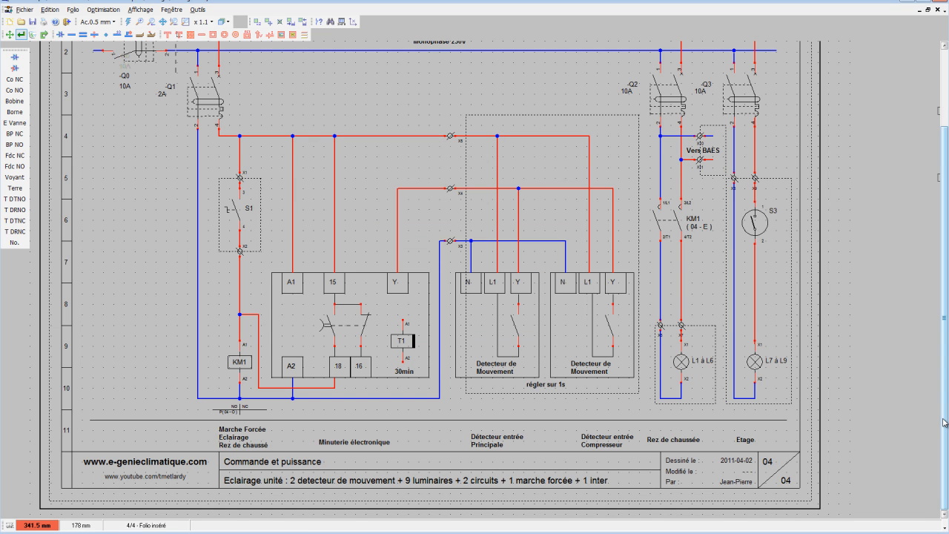
Extend both ends of the horizontal line above the circuit labels to the folio's inner frame borders.
{"action": "scroll", "coordinate": [946, 406], "scroll_direction": "up", "scroll_amount": 1}
{"action": "scroll", "coordinate": [946, 407], "scroll_direction": "down", "scroll_amount": 1}
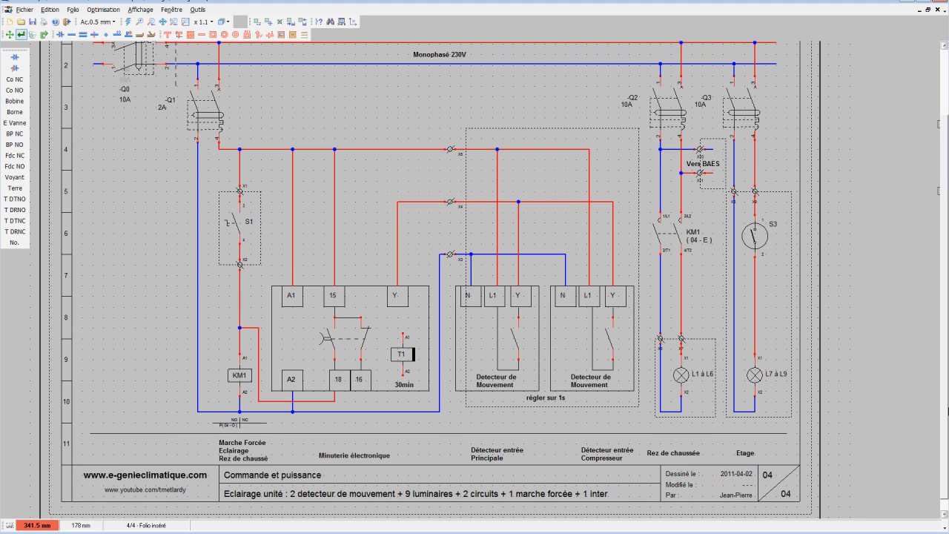
{"action": "scroll", "coordinate": [946, 406], "scroll_direction": "up", "scroll_amount": 4}
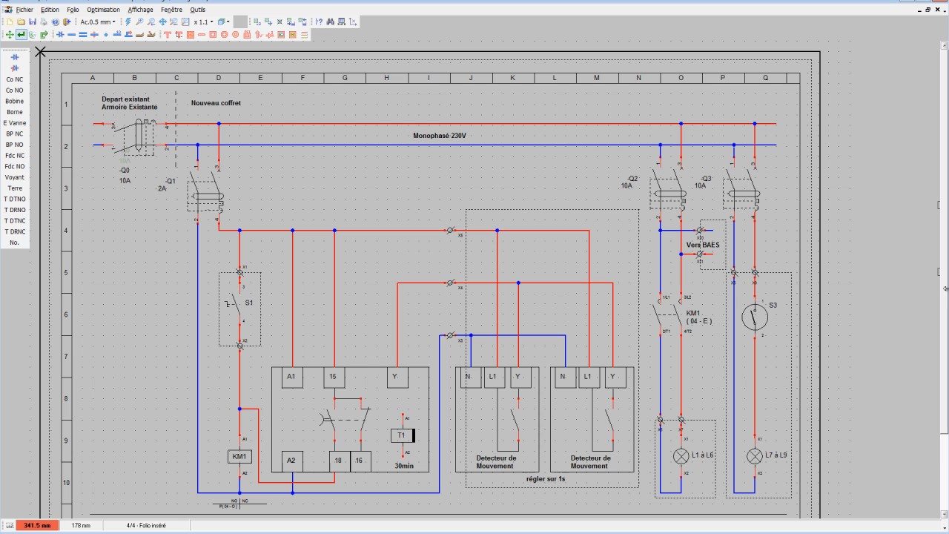
{"action": "scroll", "coordinate": [946, 292], "scroll_direction": "down", "scroll_amount": 5}
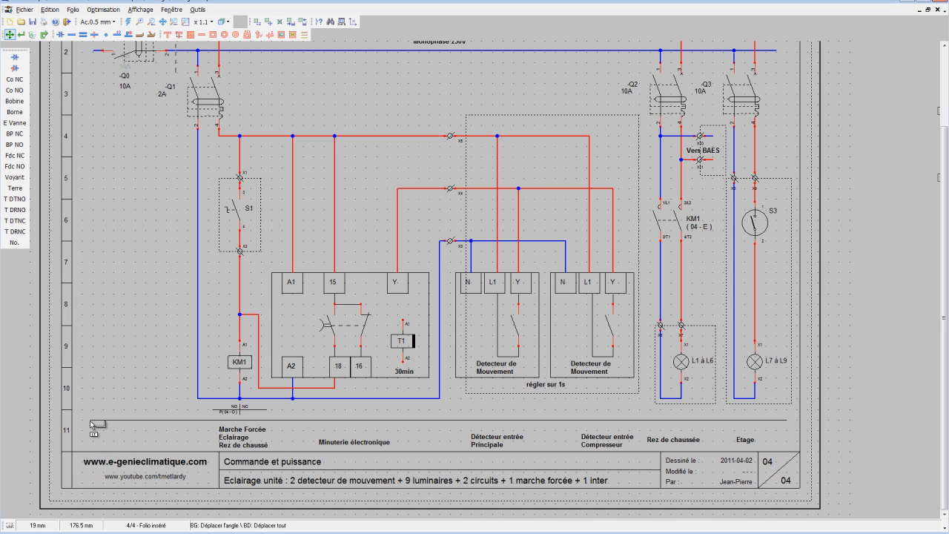
{"action": "left_click_drag", "start_coordinate": [90, 423], "coordinate": [71, 422]}
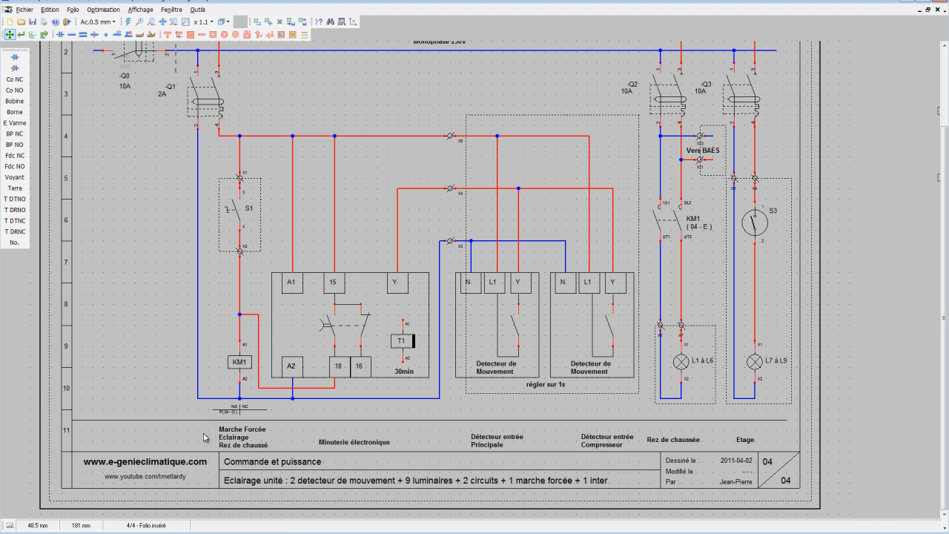
{"action": "left_click_drag", "start_coordinate": [787, 421], "coordinate": [801, 421]}
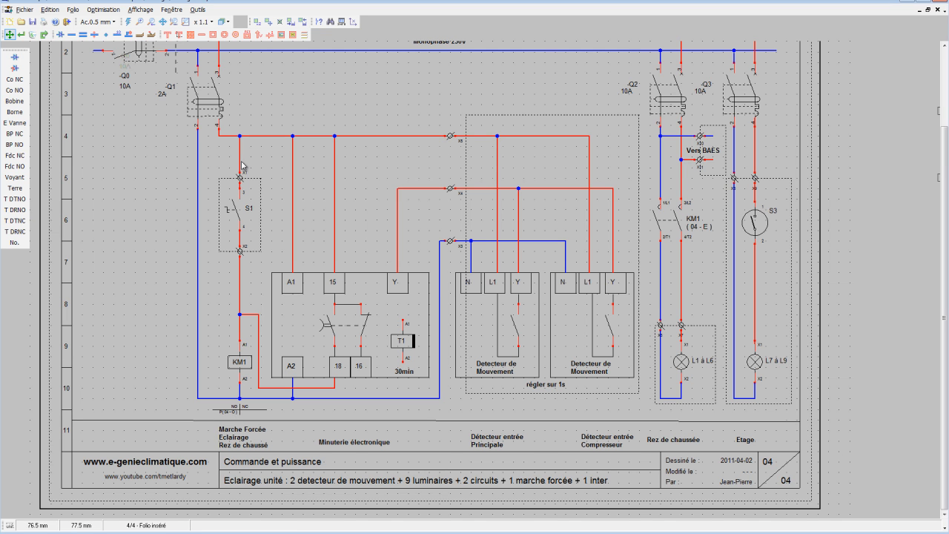
Draw a vertical divider between the "Marche Forcée" and "Minuterie électronique" labels and level the horizontal line above them.
{"action": "scroll", "coordinate": [335, 428], "scroll_direction": "up", "scroll_amount": 4}
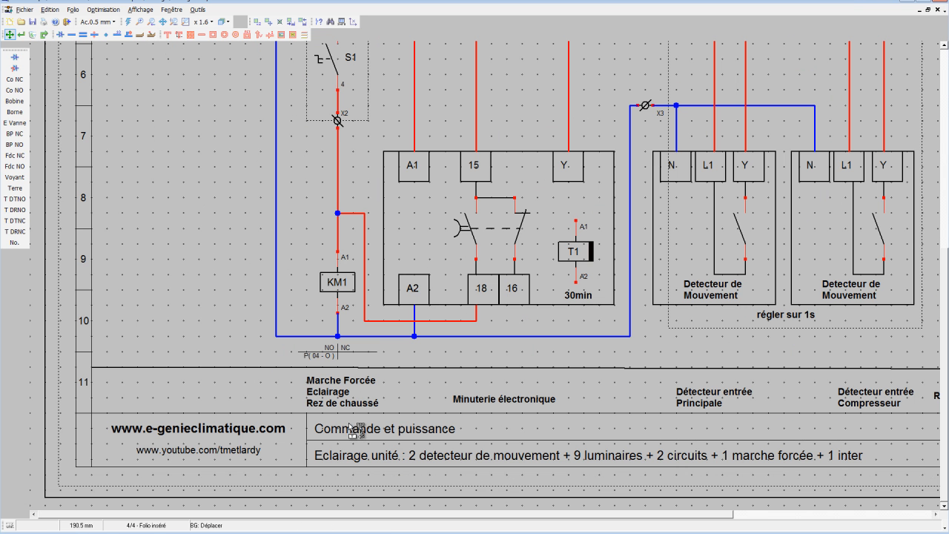
{"action": "left_click", "coordinate": [201, 34]}
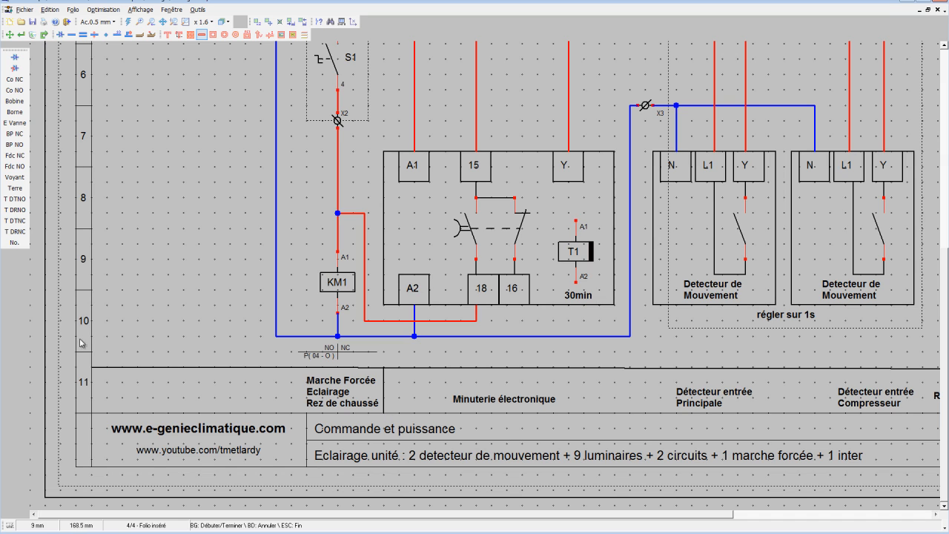
{"action": "left_click", "coordinate": [10, 34]}
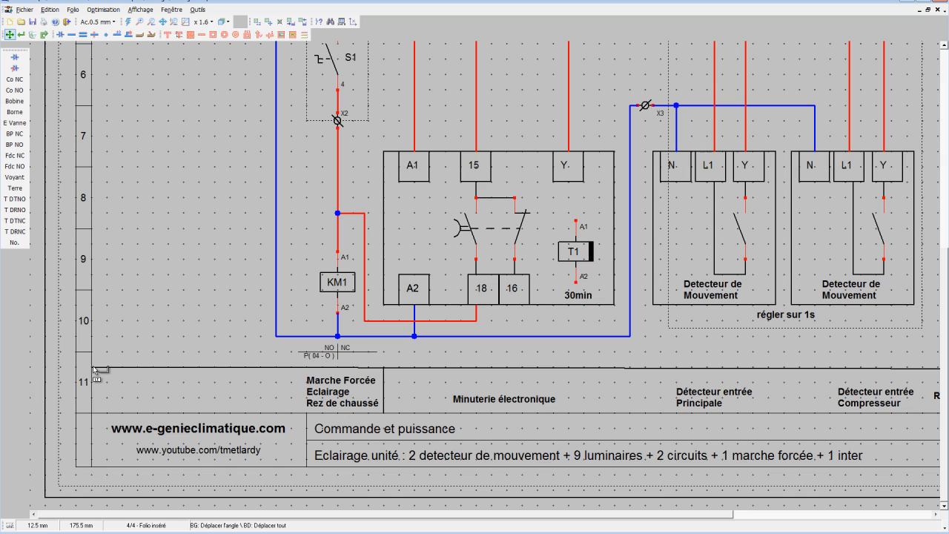
{"action": "left_click_drag", "start_coordinate": [91, 367], "coordinate": [92, 369]}
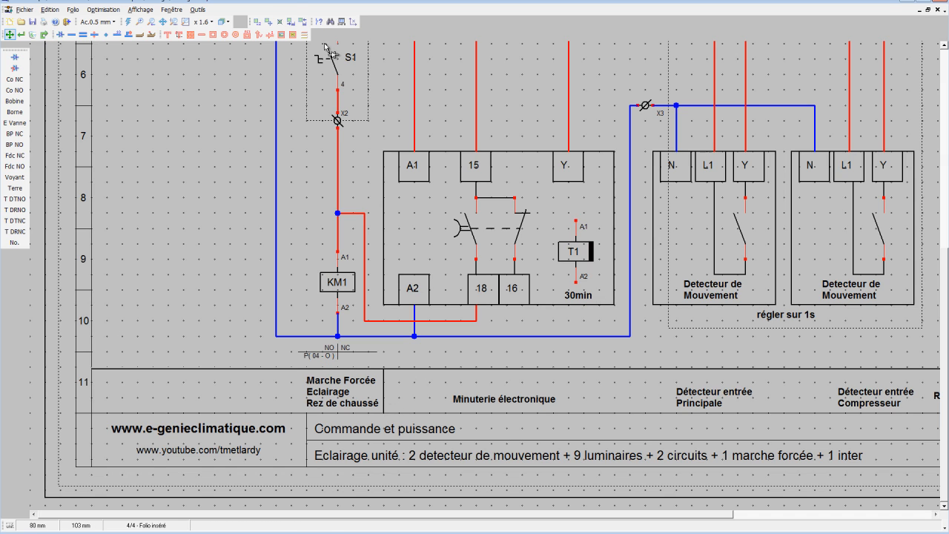
Copy the vertical divider to before the "Marche Forcée" label and to after the "Minuterie électronique" label.
{"action": "left_click", "coordinate": [257, 21]}
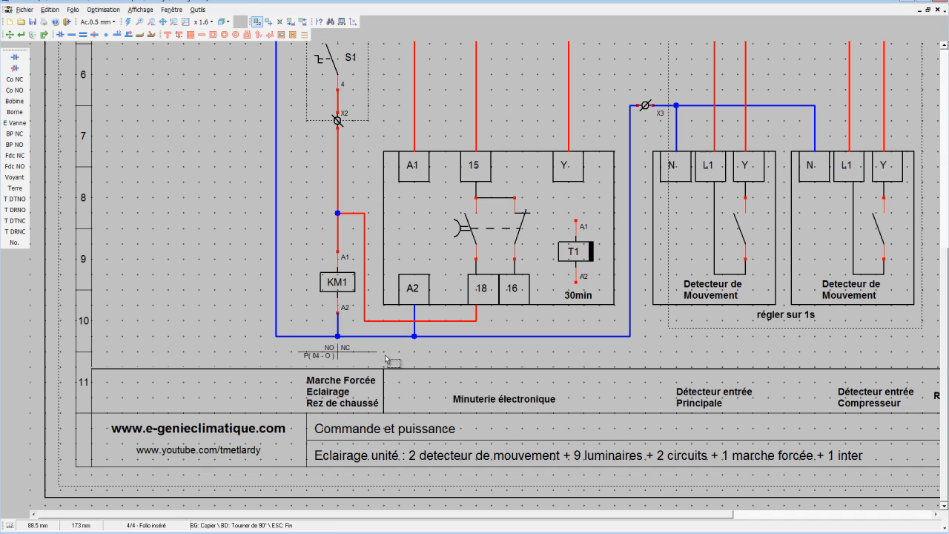
{"action": "left_click_drag", "start_coordinate": [380, 359], "coordinate": [391, 420]}
{"action": "left_click", "coordinate": [302, 424]}
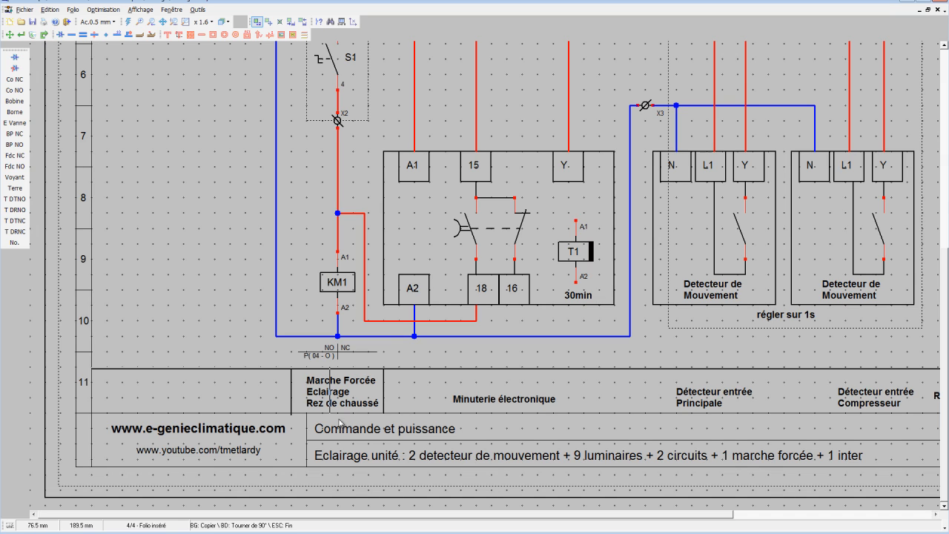
{"action": "left_click", "coordinate": [641, 424]}
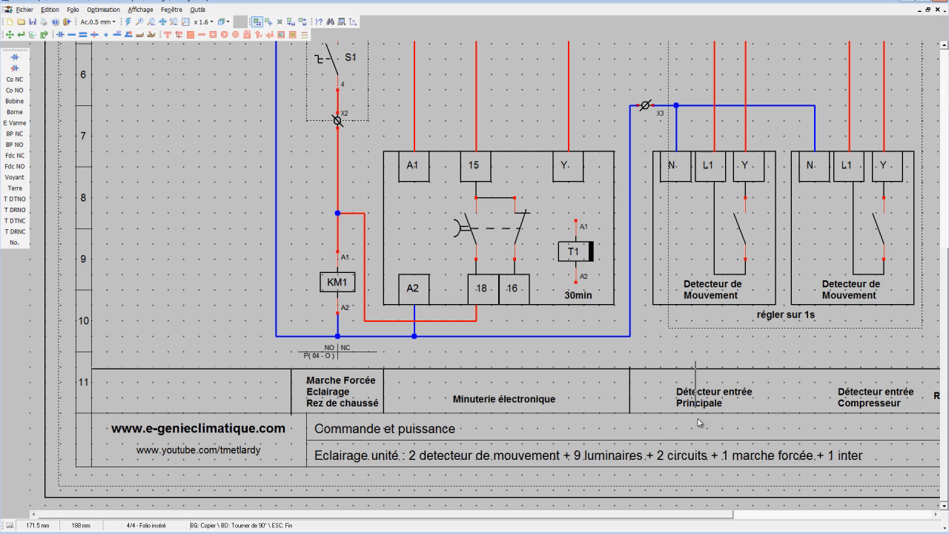
Move the horizontal line slightly up to the divider tops and fit the divider before "Marche Forcée" between that line and the title block.
{"action": "left_click", "coordinate": [9, 36]}
{"action": "scroll", "coordinate": [665, 380], "scroll_direction": "up", "scroll_amount": 3}
{"action": "scroll", "coordinate": [220, 273], "scroll_direction": "up", "scroll_amount": 2}
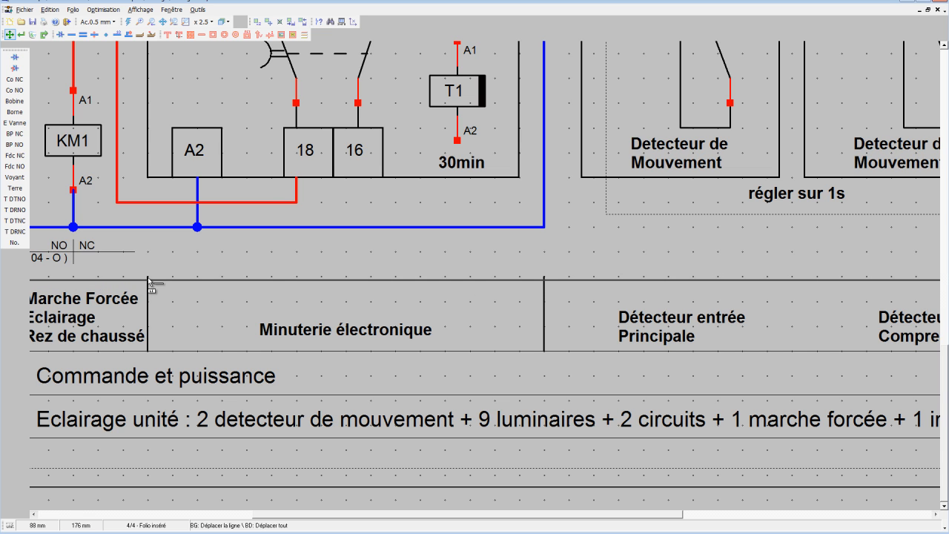
{"action": "left_click_drag", "start_coordinate": [149, 281], "coordinate": [148, 275]}
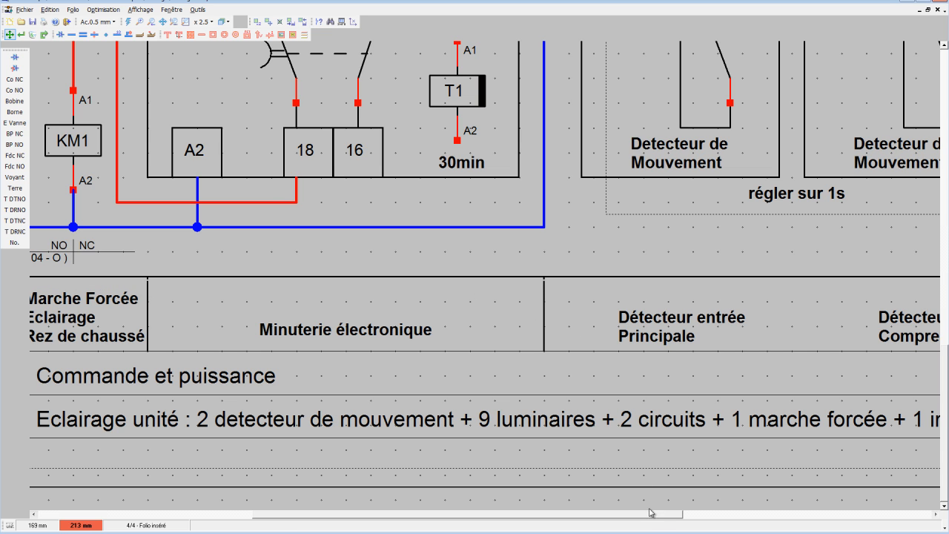
{"action": "left_click_drag", "start_coordinate": [652, 516], "coordinate": [439, 517]}
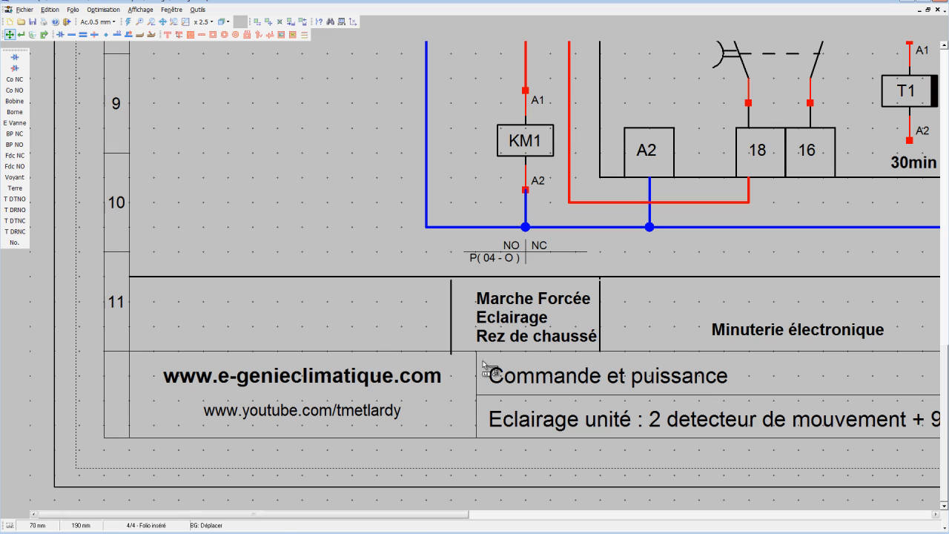
{"action": "left_click_drag", "start_coordinate": [452, 337], "coordinate": [449, 333]}
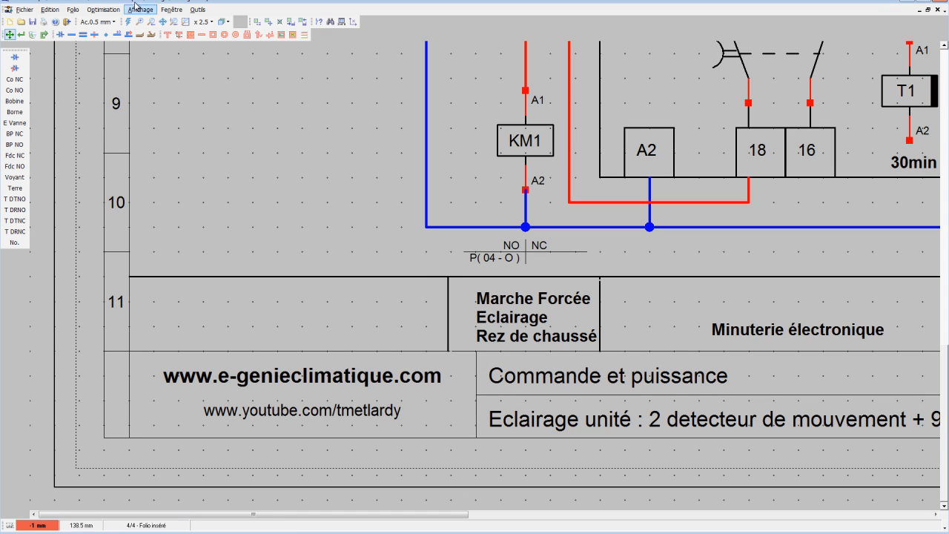
Set the snap to 2 mm and copy the divider between the two detector labels and on both sides of "Rez de chaussée".
{"action": "left_click", "coordinate": [97, 21]}
{"action": "left_click", "coordinate": [102, 45]}
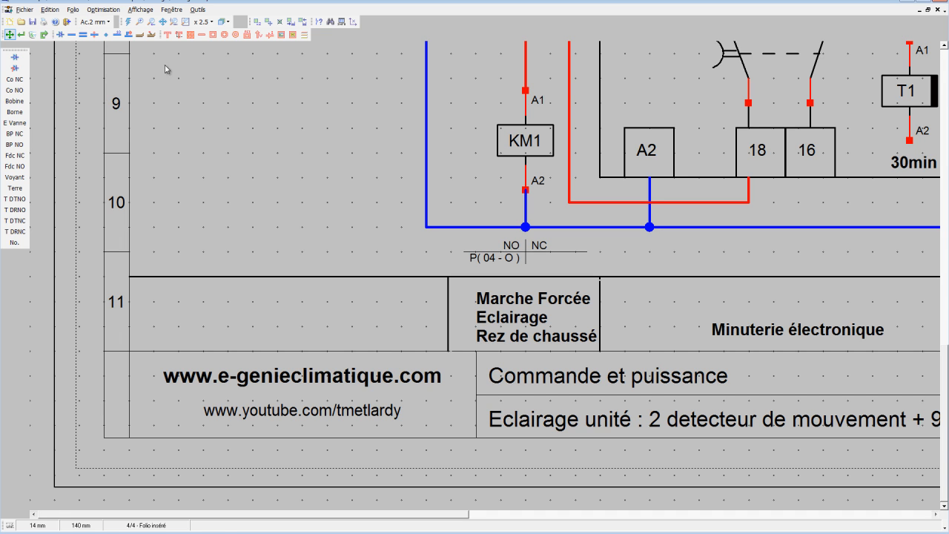
{"action": "scroll", "coordinate": [599, 361], "scroll_direction": "down", "scroll_amount": 3}
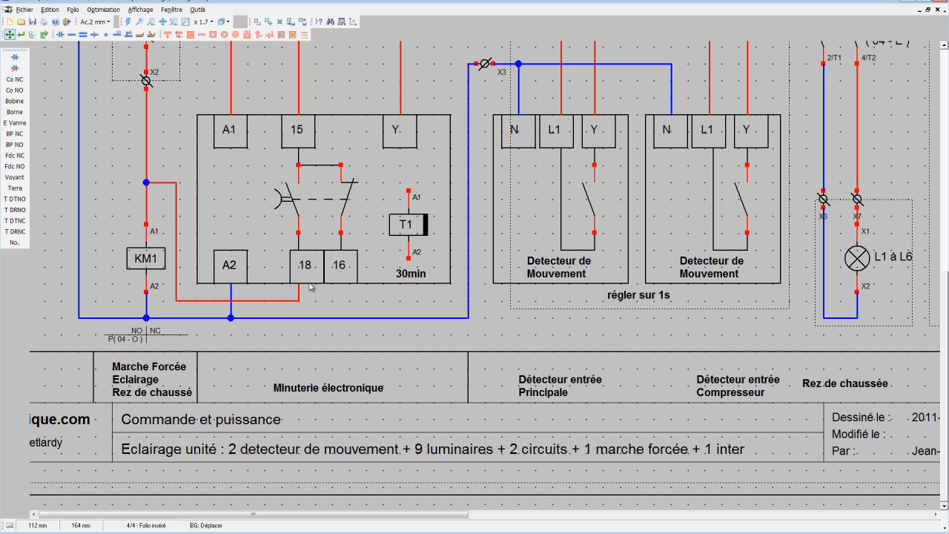
{"action": "left_click", "coordinate": [253, 20]}
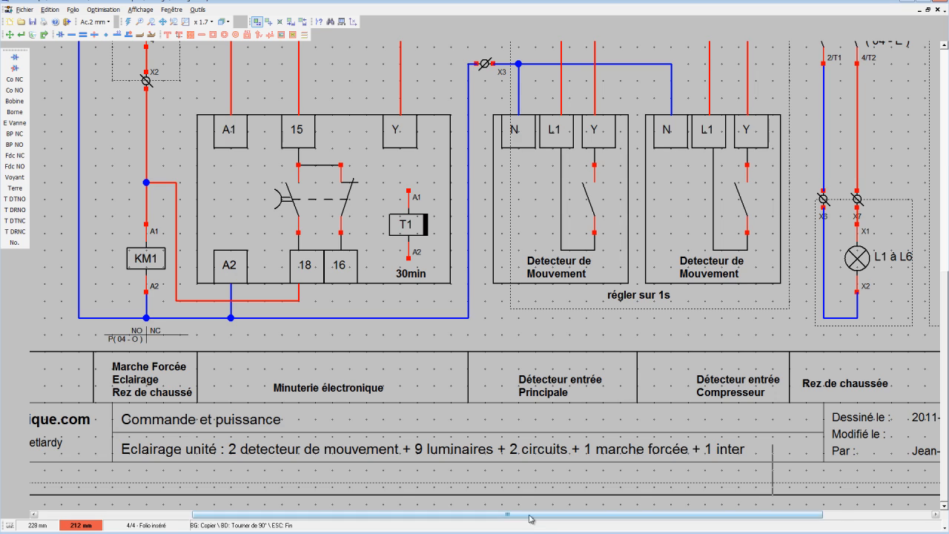
{"action": "left_click", "coordinate": [665, 512]}
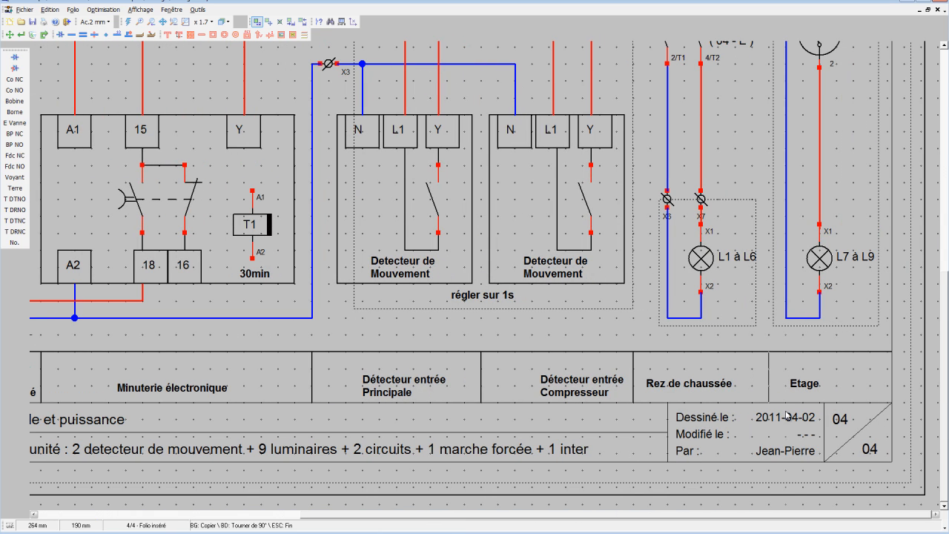
{"action": "scroll", "coordinate": [682, 348], "scroll_direction": "down", "scroll_amount": 1}
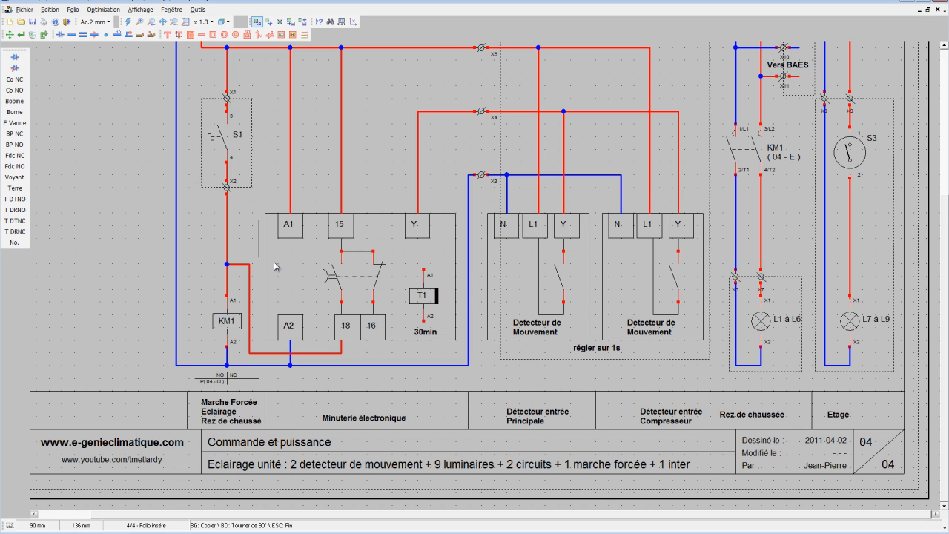
Set the snap to 1 mm and centre the timer, detector, "Rez de chaussée" and "Etage" labels within their cells.
{"action": "left_click", "coordinate": [10, 35]}
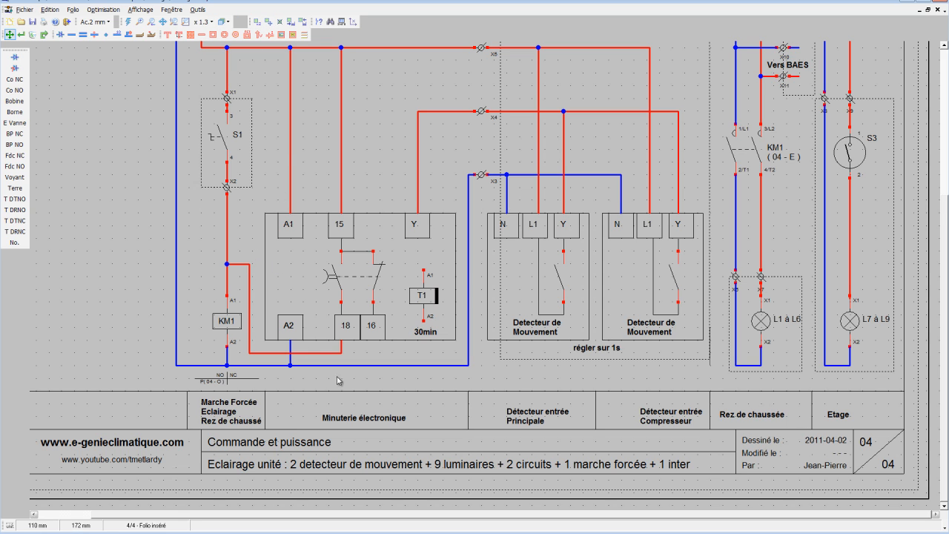
{"action": "left_click", "coordinate": [107, 22]}
{"action": "left_click", "coordinate": [96, 57]}
{"action": "mouse_move", "coordinate": [370, 419]}
{"action": "left_mouse_down"}
{"action": "mouse_move", "coordinate": [351, 416]}
{"action": "mouse_move", "coordinate": [361, 412]}
{"action": "left_mouse_up"}
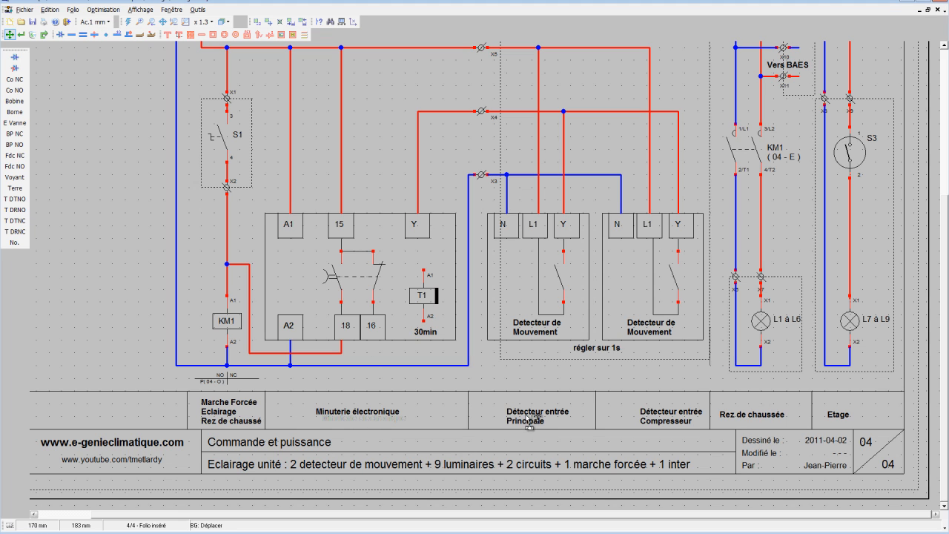
{"action": "left_click_drag", "start_coordinate": [528, 421], "coordinate": [521, 415]}
{"action": "left_click_drag", "start_coordinate": [674, 412], "coordinate": [658, 406]}
{"action": "left_click_drag", "start_coordinate": [756, 418], "coordinate": [772, 411]}
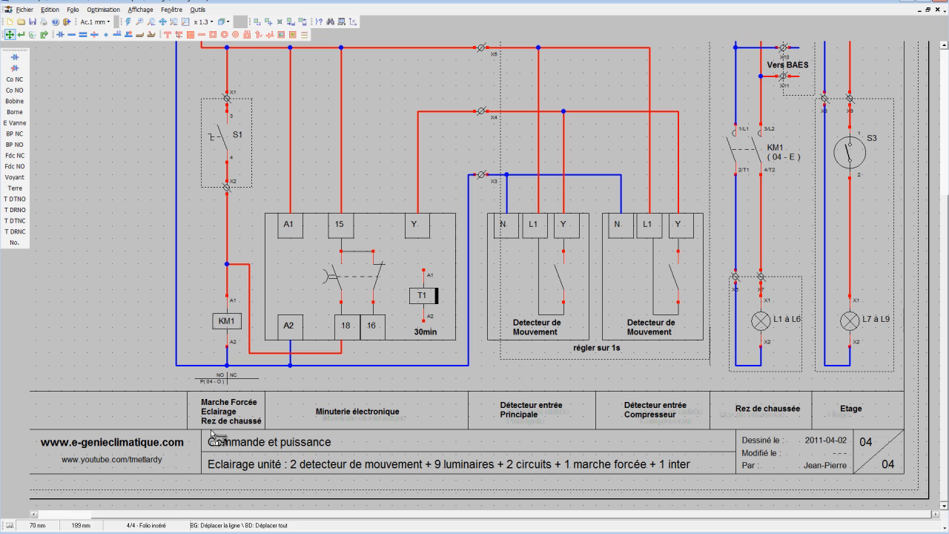
Open the Introduction folio and correct "minutrie" to "minuterie" in its descriptive text.
{"action": "scroll", "coordinate": [217, 340], "scroll_direction": "down", "scroll_amount": 2}
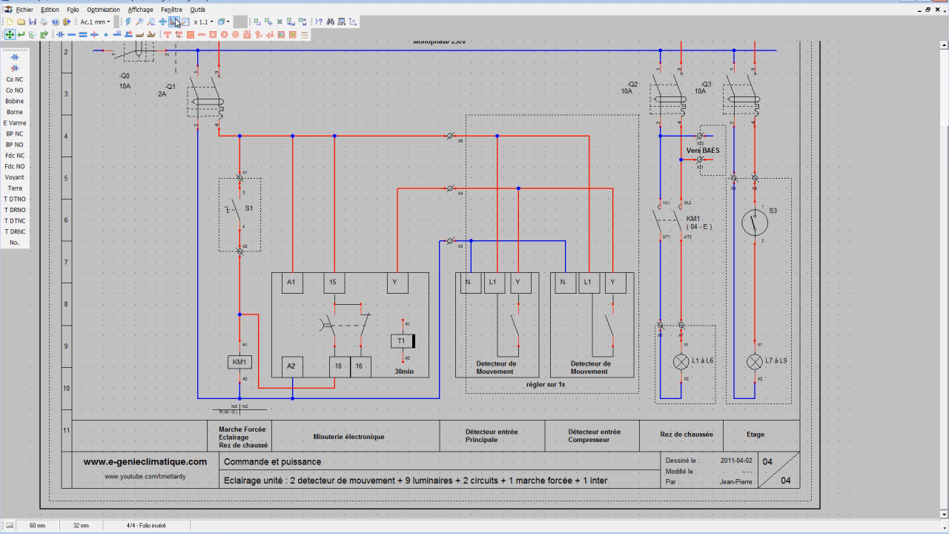
{"action": "left_click", "coordinate": [182, 24]}
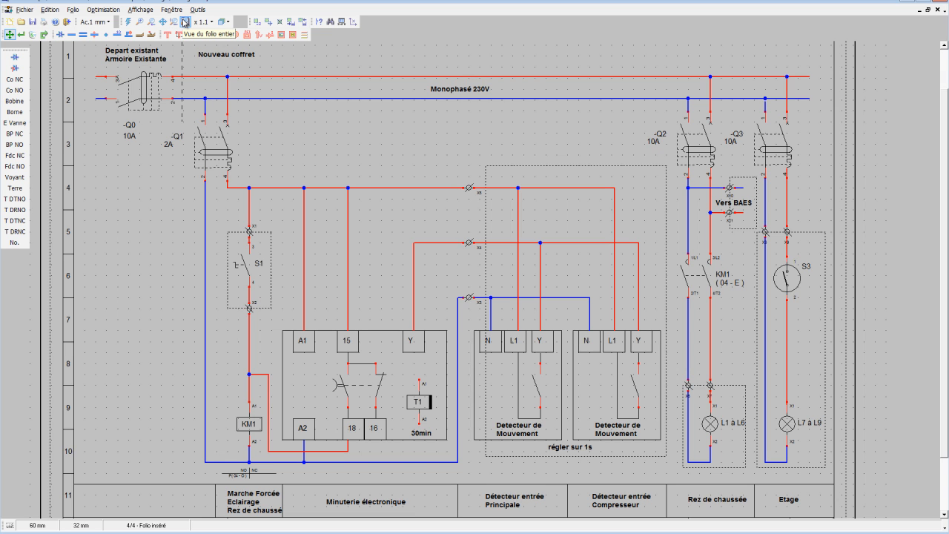
{"action": "left_click", "coordinate": [184, 23]}
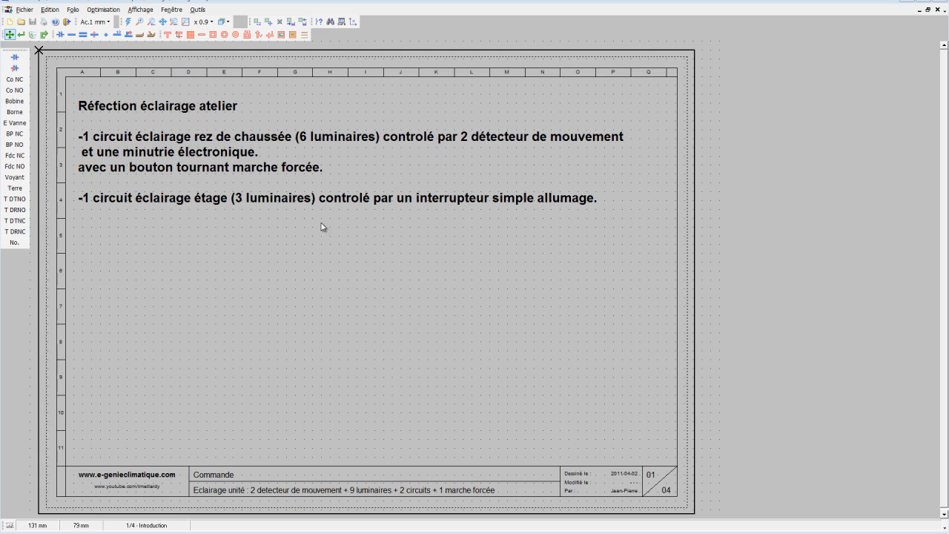
{"action": "left_click", "coordinate": [25, 35]}
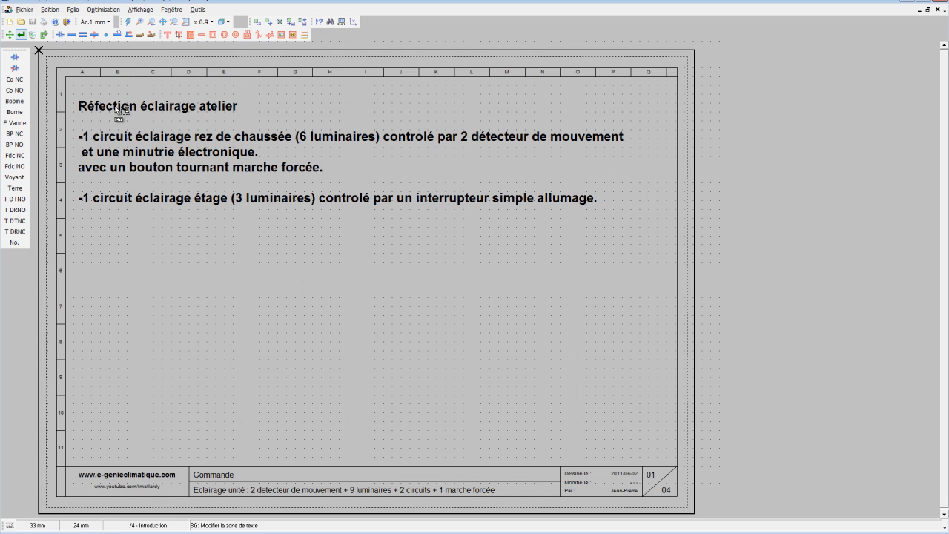
{"action": "left_click", "coordinate": [211, 159]}
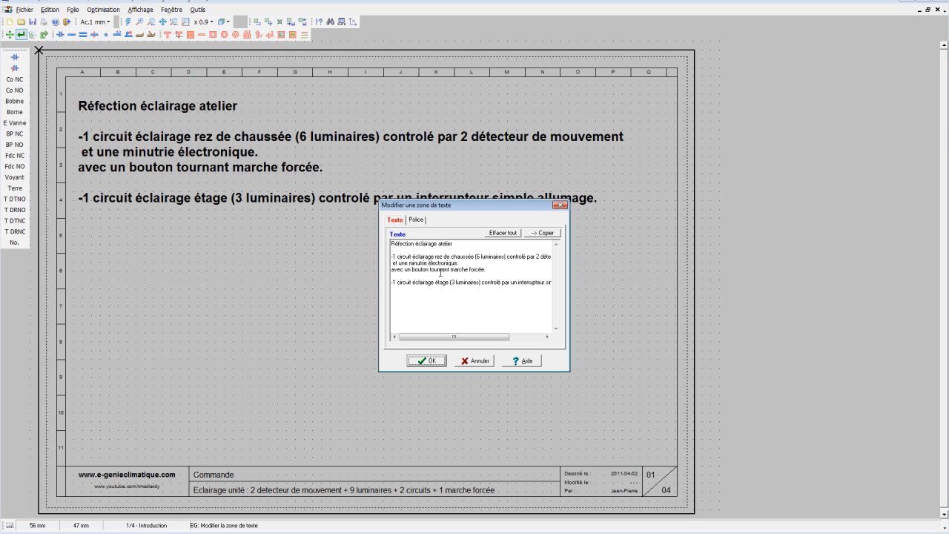
{"action": "left_click", "coordinate": [430, 271]}
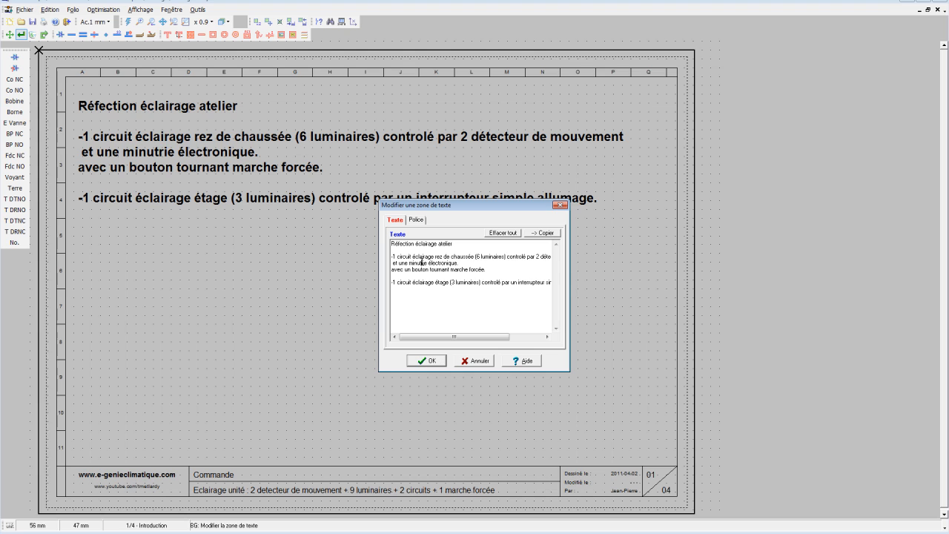
{"action": "type", "text": "er"}
{"action": "left_click", "coordinate": [431, 360]}
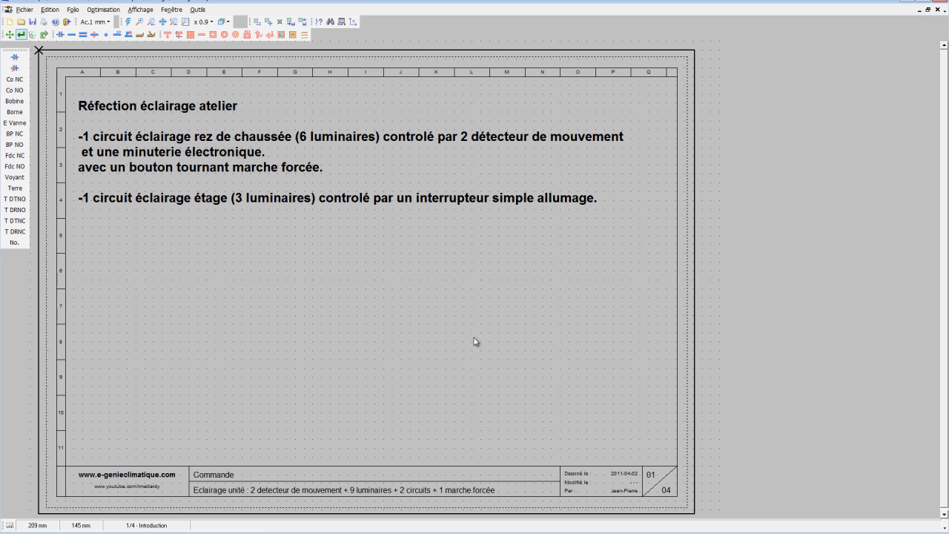
Open the folio "02 - Schéma dégradé" to view the hand-drawn sketch.
{"action": "left_click", "coordinate": [222, 21]}
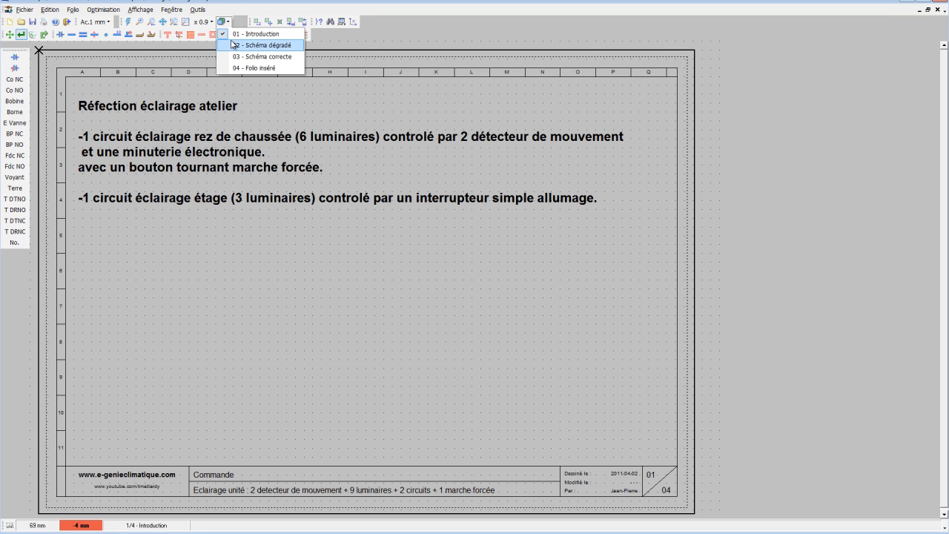
{"action": "left_click", "coordinate": [234, 45]}
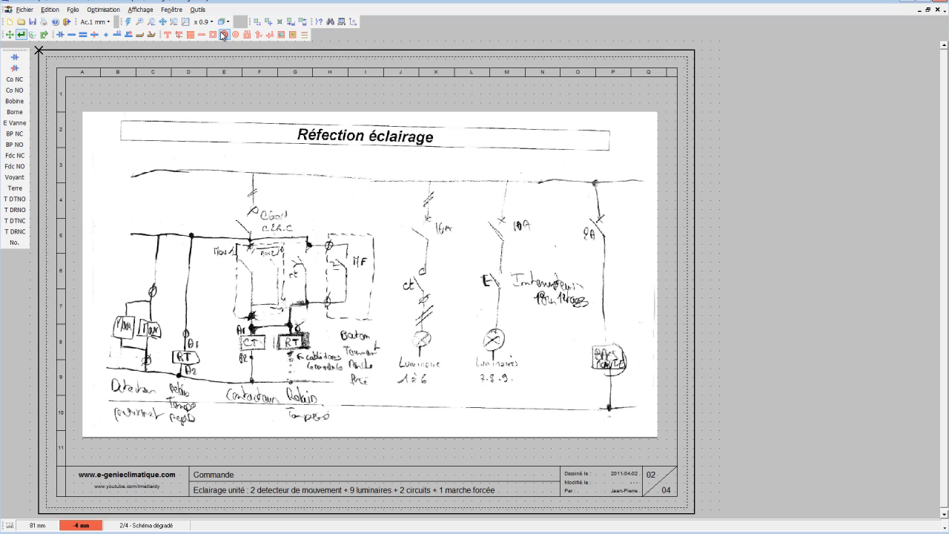
Open the folio "04 - Folio inséré" to view the redrawn lighting schematic.
{"action": "left_click", "coordinate": [223, 23]}
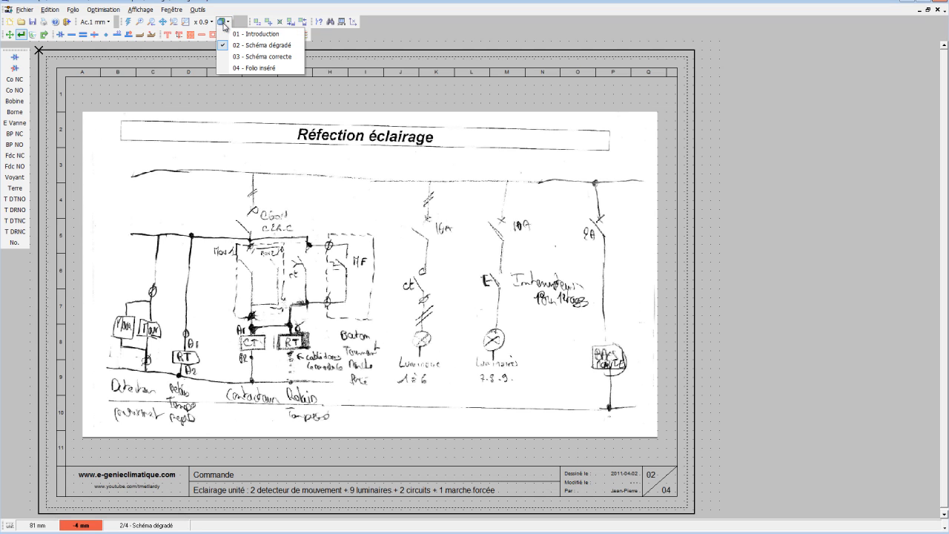
{"action": "left_click", "coordinate": [244, 68]}
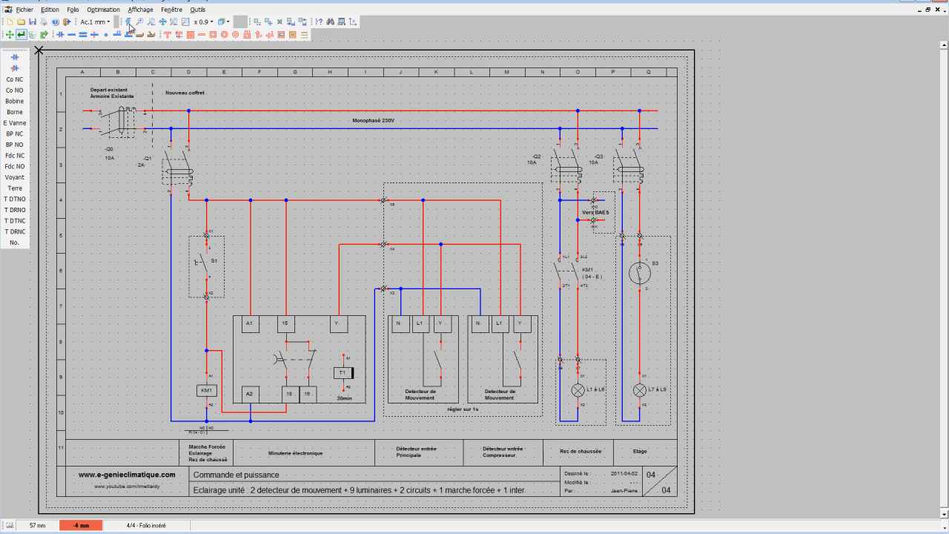
View the program's version information, close it and return to the schematic.
{"action": "left_click", "coordinate": [198, 9]}
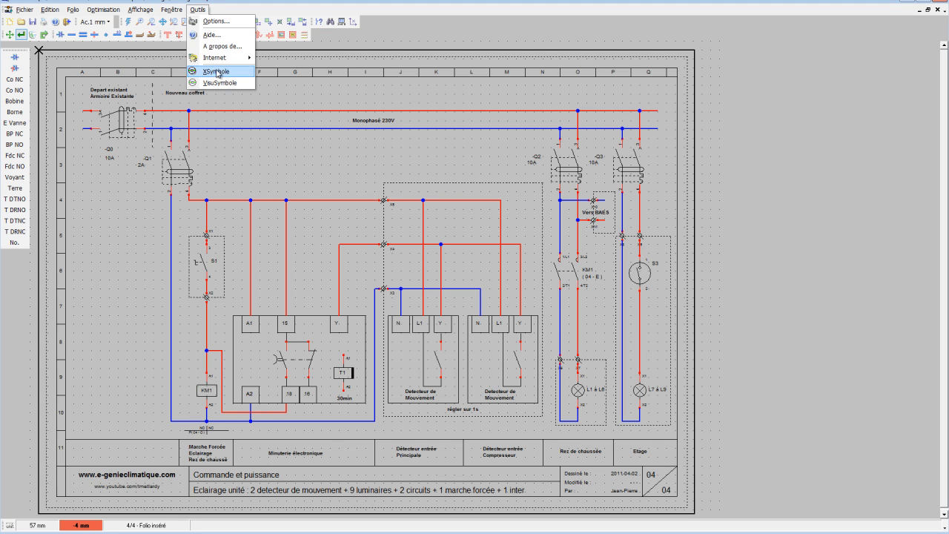
{"action": "left_click", "coordinate": [215, 46]}
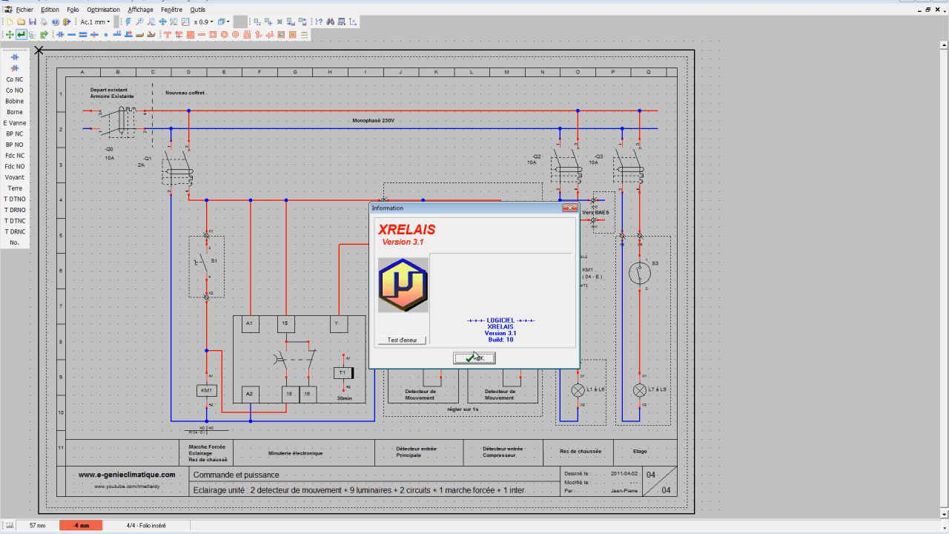
{"action": "left_click", "coordinate": [478, 358]}
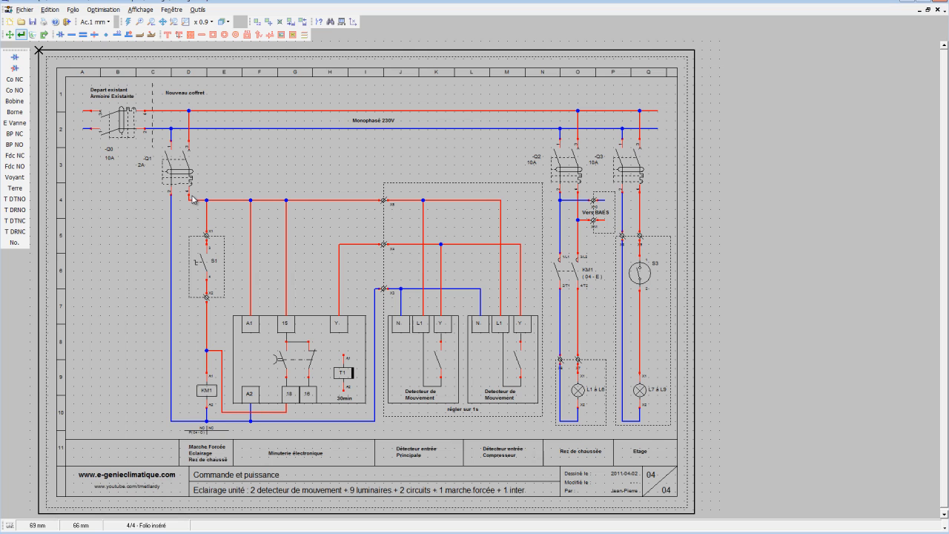
{"action": "left_click_drag", "start_coordinate": [191, 199], "coordinate": [207, 235]}
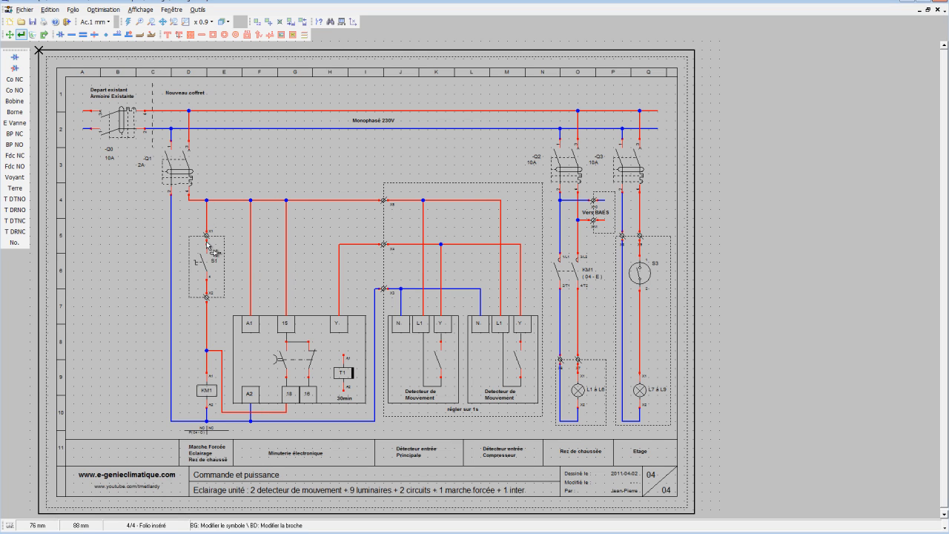